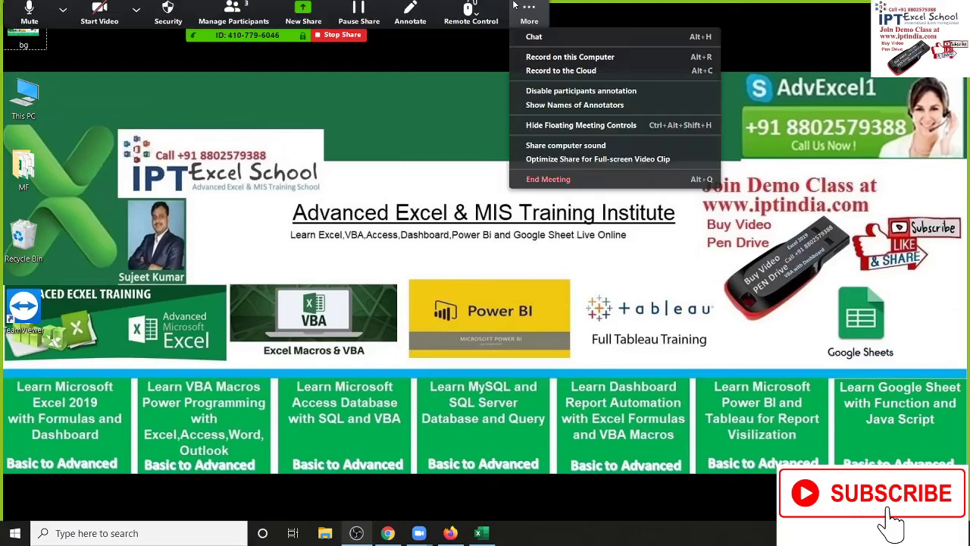
Close Zoom's meeting options and bring the blank Excel workbook to the front
{"action": "left_click", "coordinate": [538, 61]}
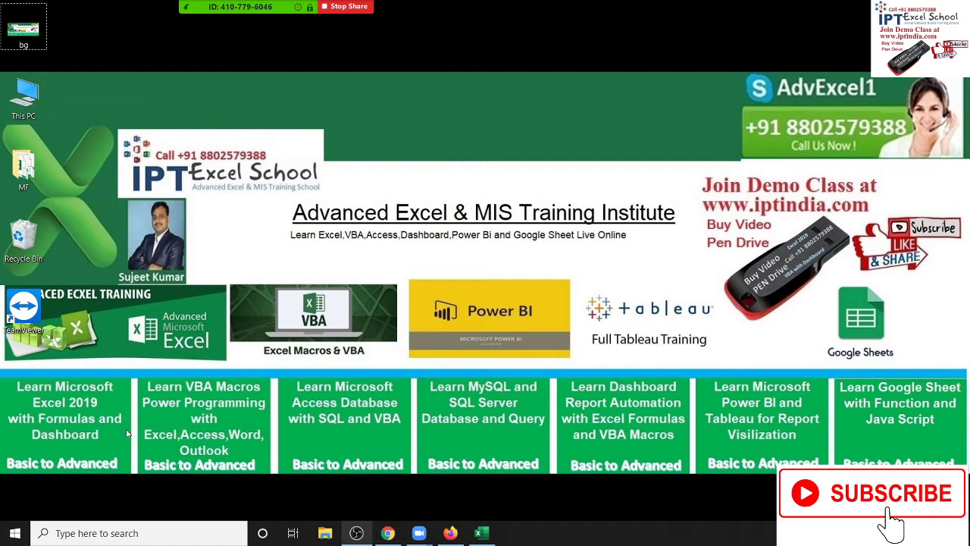
{"action": "left_click_drag", "start_coordinate": [12, 388], "coordinate": [129, 456]}
{"action": "left_click", "coordinate": [30, 317]}
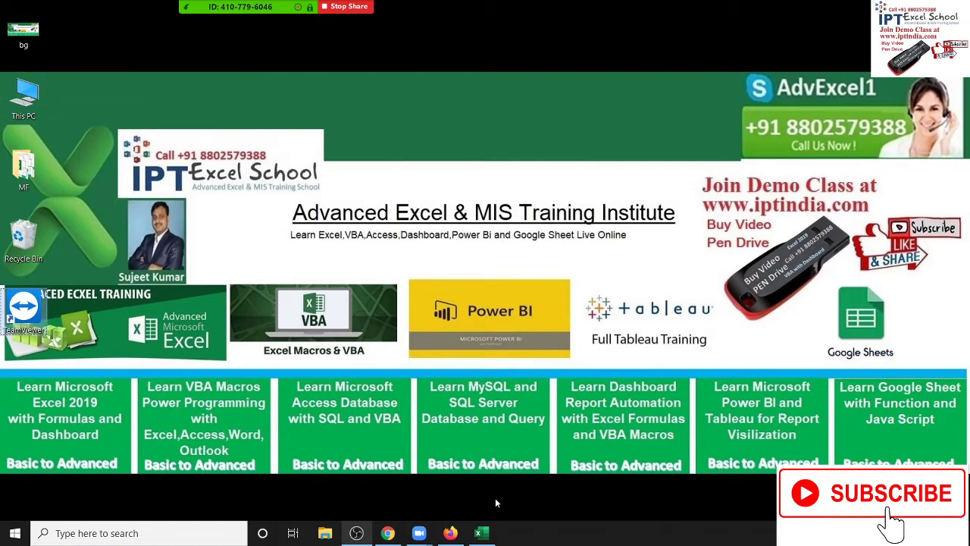
{"action": "left_click", "coordinate": [478, 533]}
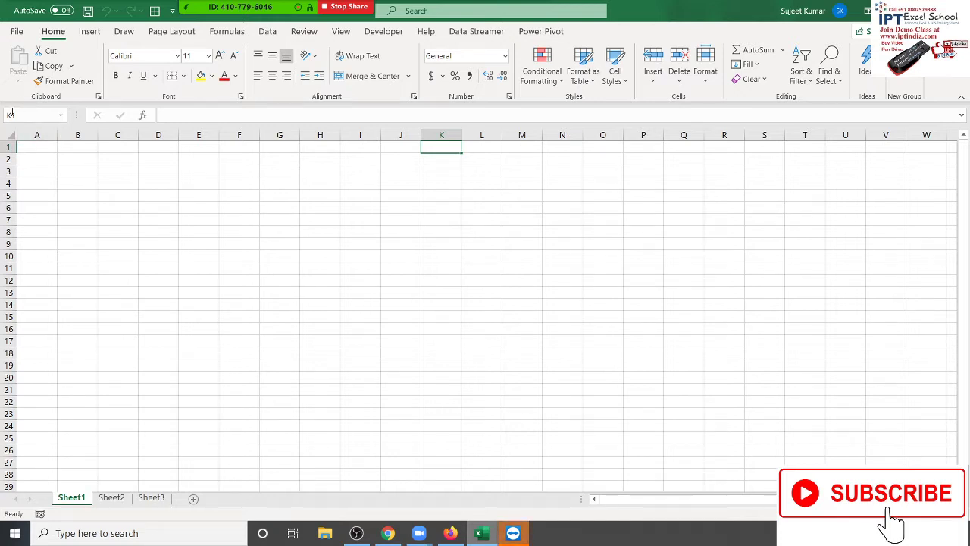
Enter the headers Name, Sr and Sales in A1:C1
{"action": "left_click", "coordinate": [47, 151]}
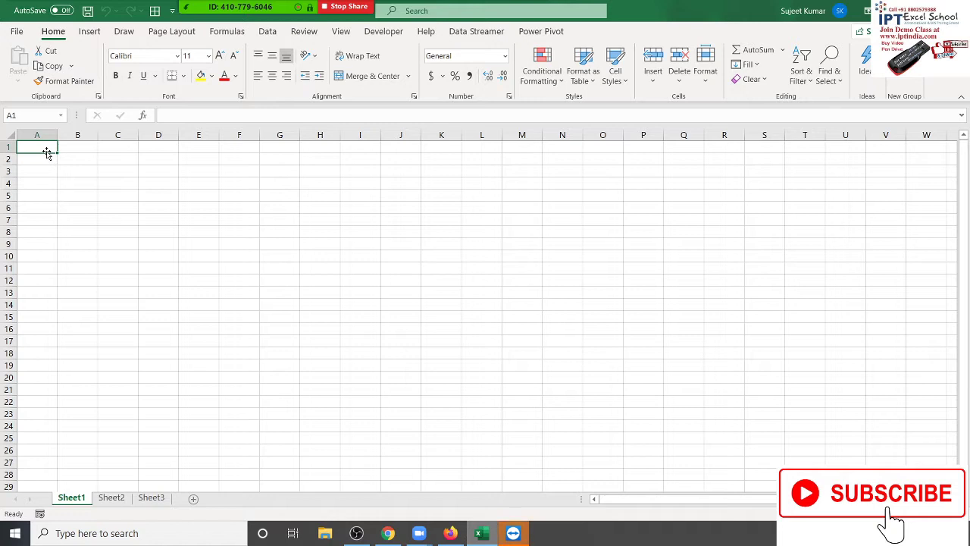
{"action": "type", "text": "Name"}
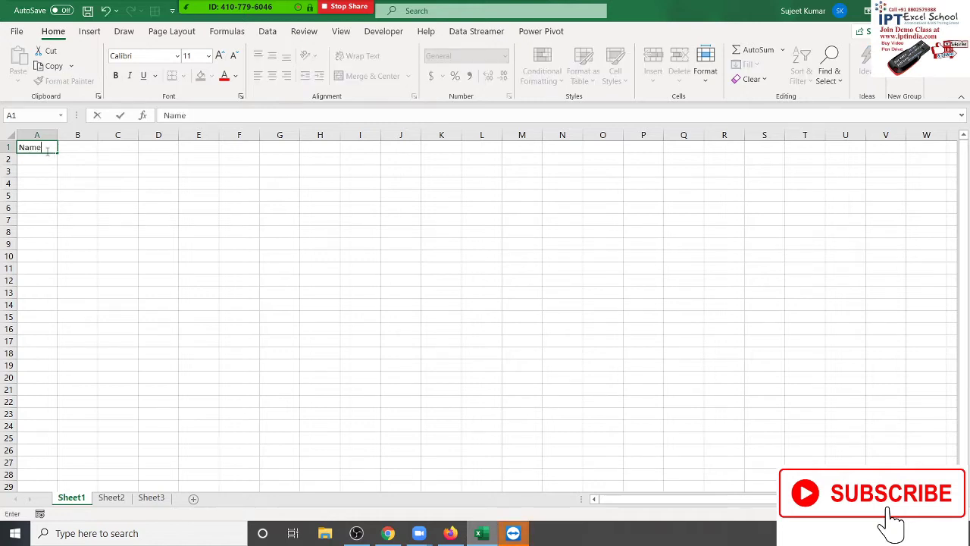
{"action": "key", "text": "Return"}
{"action": "left_click", "coordinate": [47, 151]}
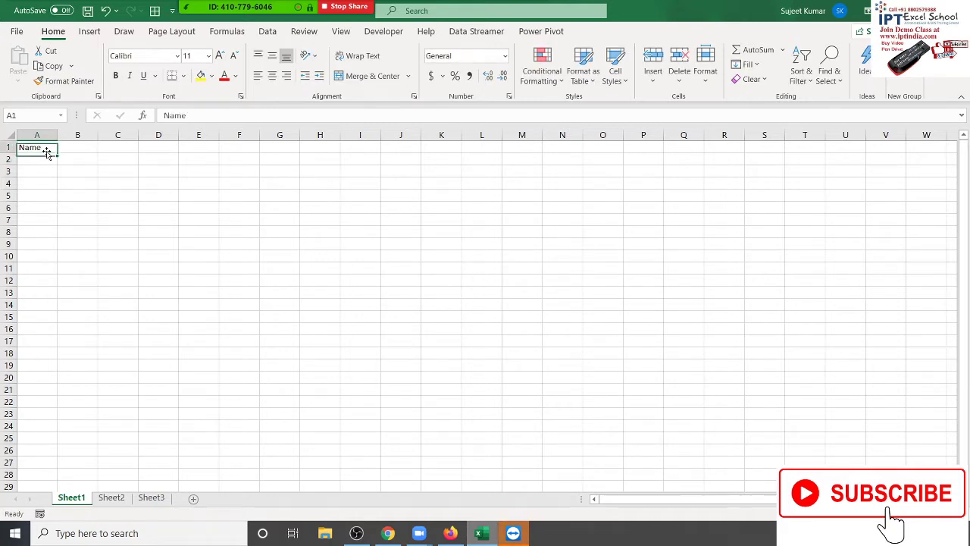
{"action": "key", "text": "Right"}
{"action": "type", "text": "P"}
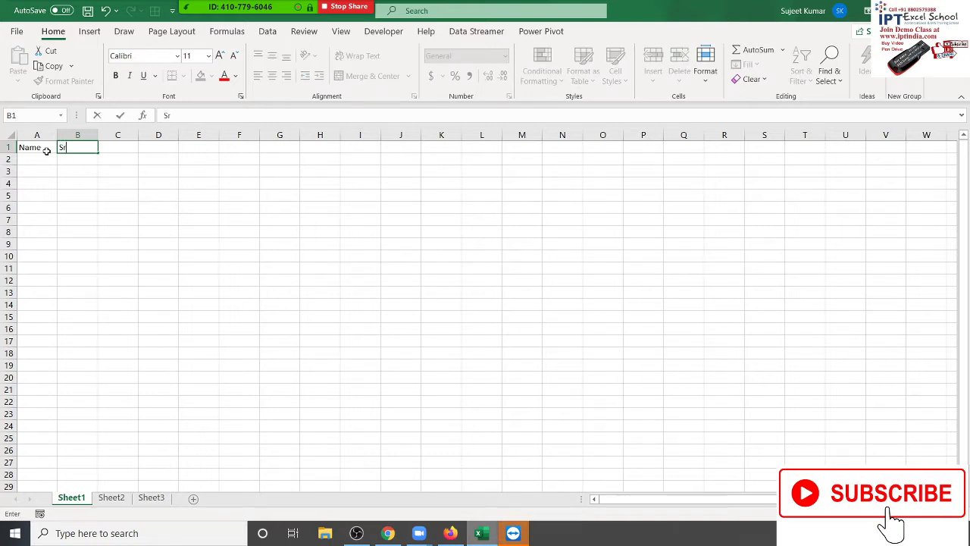
{"action": "key", "text": "Right"}
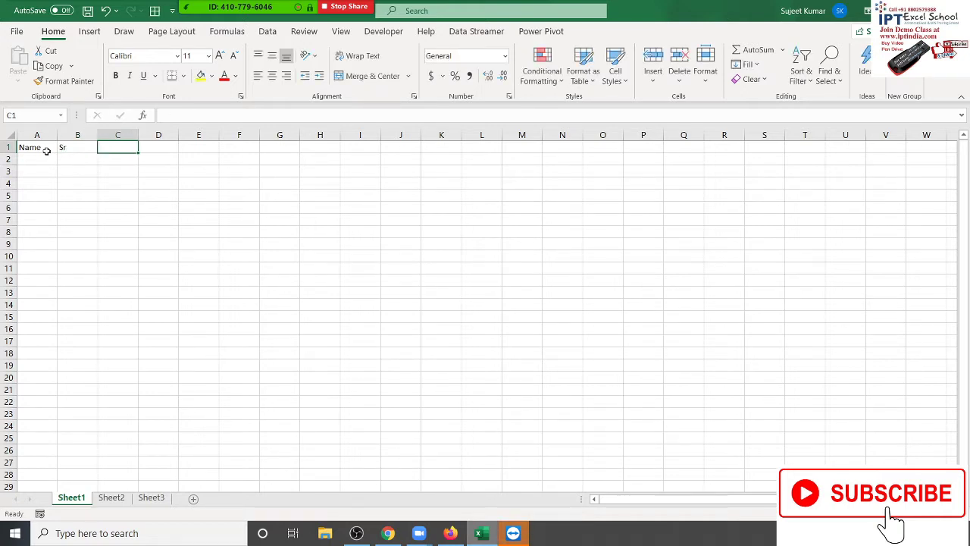
{"action": "type", "text": "Sales"}
{"action": "key", "text": "Return"}
Enter a first name in A2 and fill the name list down to row 8
{"action": "left_click", "coordinate": [47, 154]}
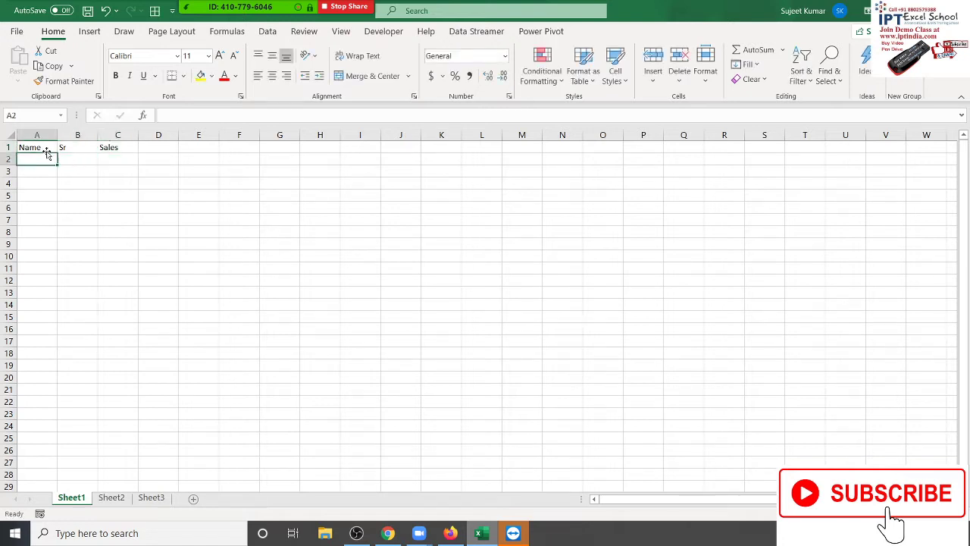
{"action": "type", "text": "P"}
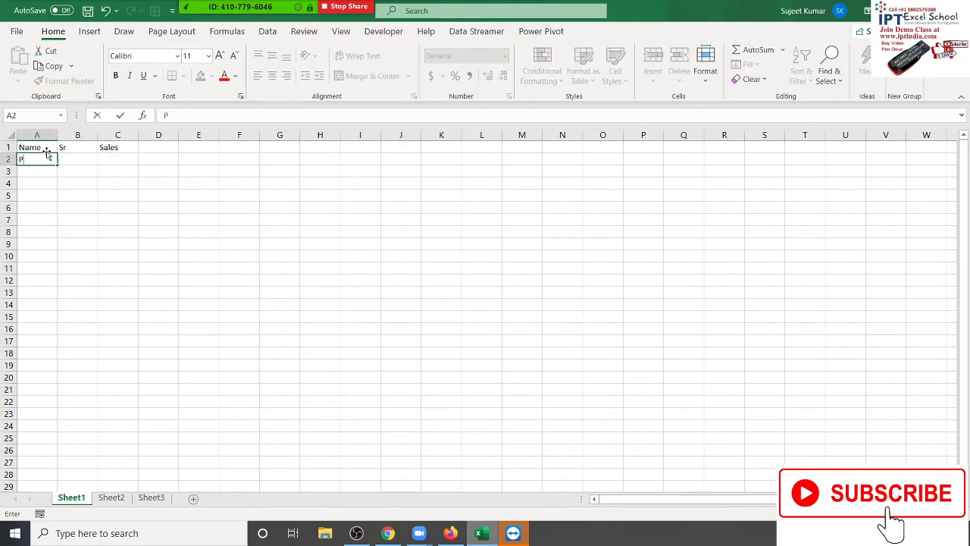
{"action": "type", "text": "uja"}
{"action": "key", "text": "Return"}
{"action": "left_click", "coordinate": [47, 157]}
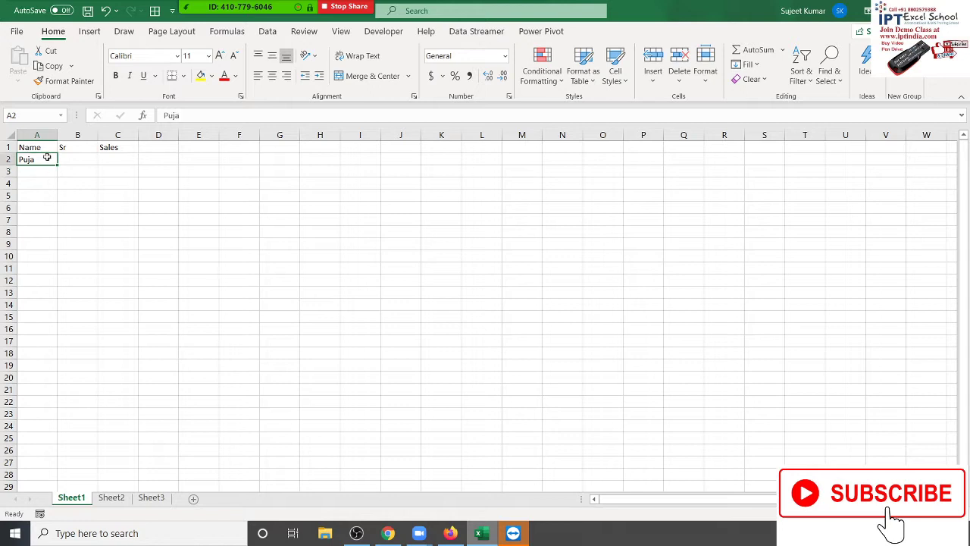
{"action": "left_click_drag", "start_coordinate": [56, 163], "coordinate": [55, 232]}
Fill serial numbers 1 to 7 down B2:B8
{"action": "left_click", "coordinate": [89, 159]}
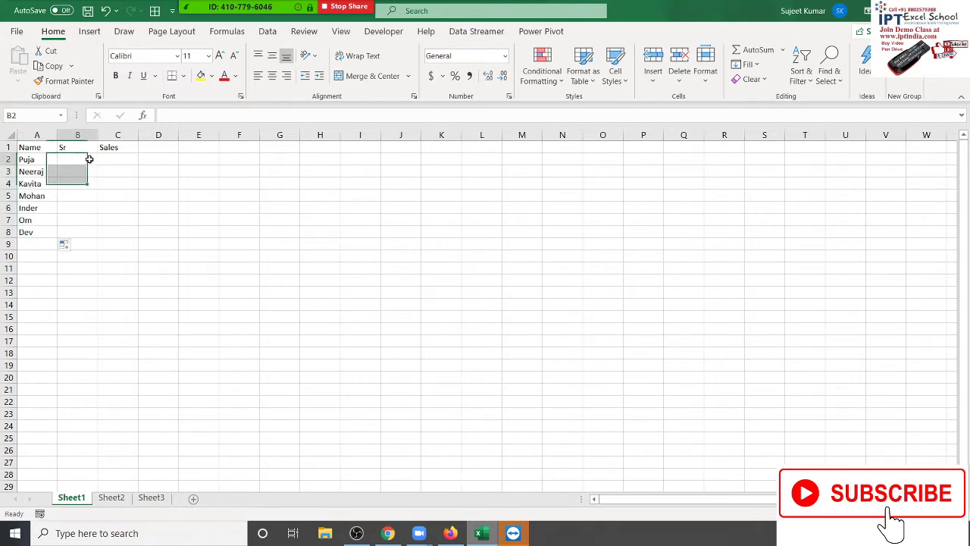
{"action": "type", "text": "1"}
{"action": "key", "text": "Return"}
{"action": "type", "text": "2"}
{"action": "key", "text": "Return"}
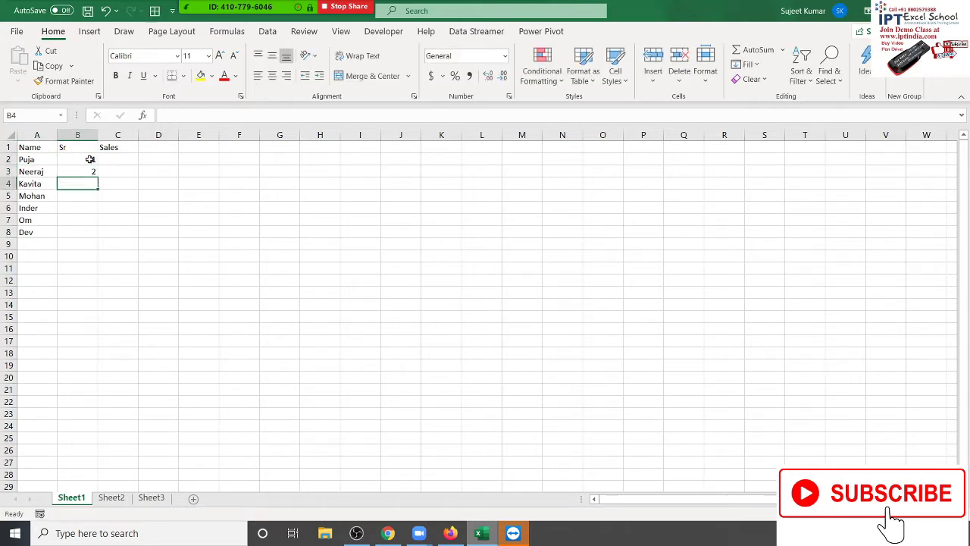
{"action": "left_click", "coordinate": [90, 160]}
{"action": "left_click_drag", "start_coordinate": [89, 160], "coordinate": [98, 232]}
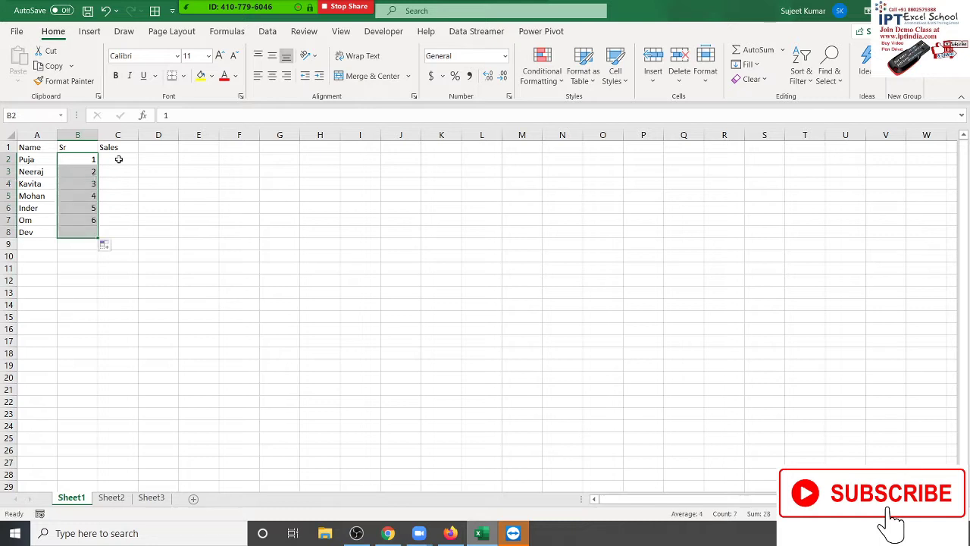
Enter =RANDBETWEEN(10,90) in C2 and fill it down through C8
{"action": "left_click", "coordinate": [119, 160]}
{"action": "type", "text": "=r"}
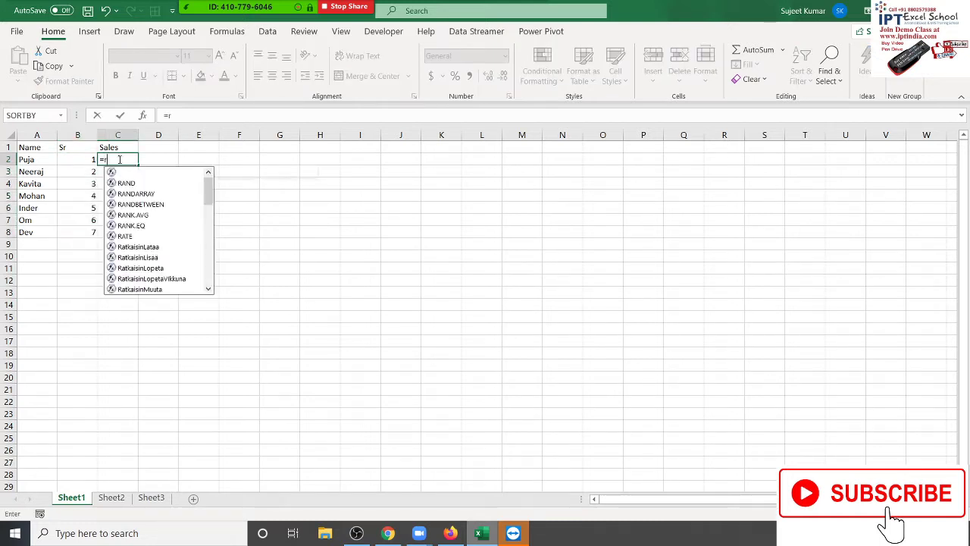
{"action": "type", "text": "a"}
{"action": "key", "text": "Down"}
{"action": "key", "text": "Down"}
{"action": "key", "text": "Down"}
{"action": "key", "text": "Tab"}
{"action": "type", "text": "1"}
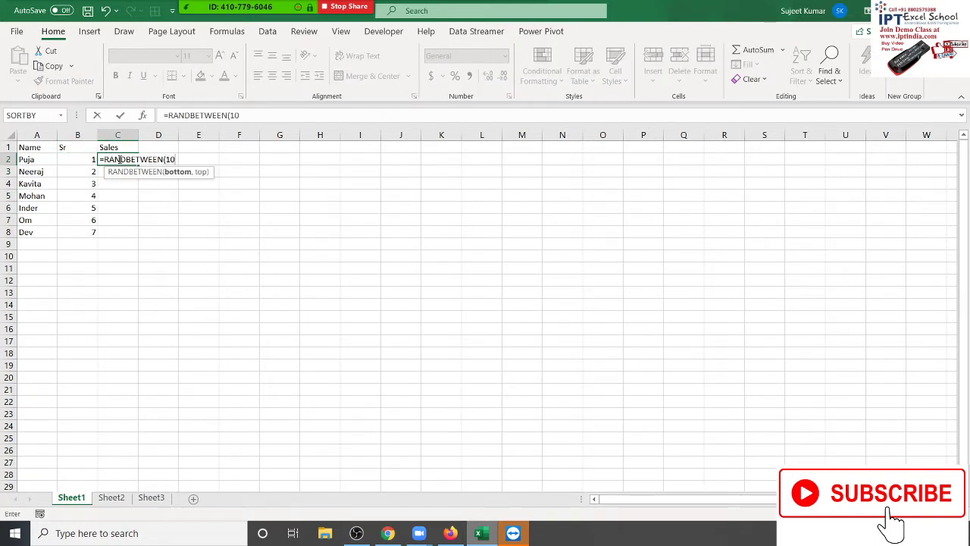
{"action": "type", "text": ",20"}
{"action": "key", "text": "Return"}
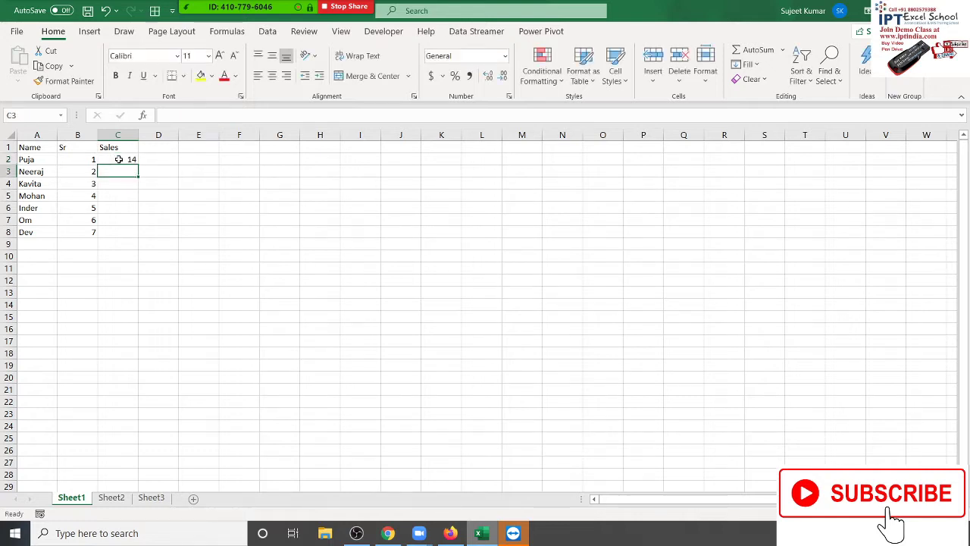
{"action": "key", "text": "Left"}
{"action": "key", "text": "ctrl+Down"}
{"action": "key", "text": "Right"}
{"action": "key", "text": "ctrl+shift+Up"}
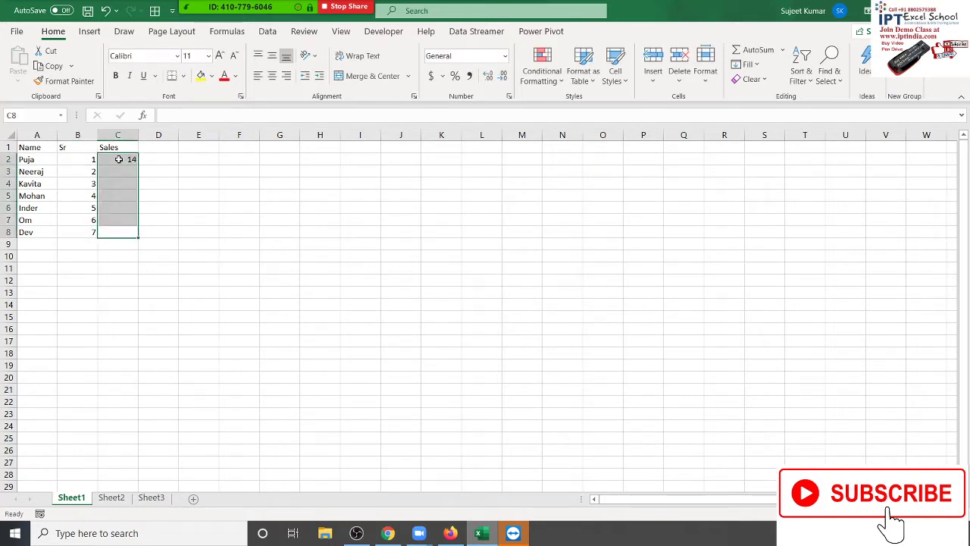
{"action": "key", "text": "ctrl+d"}
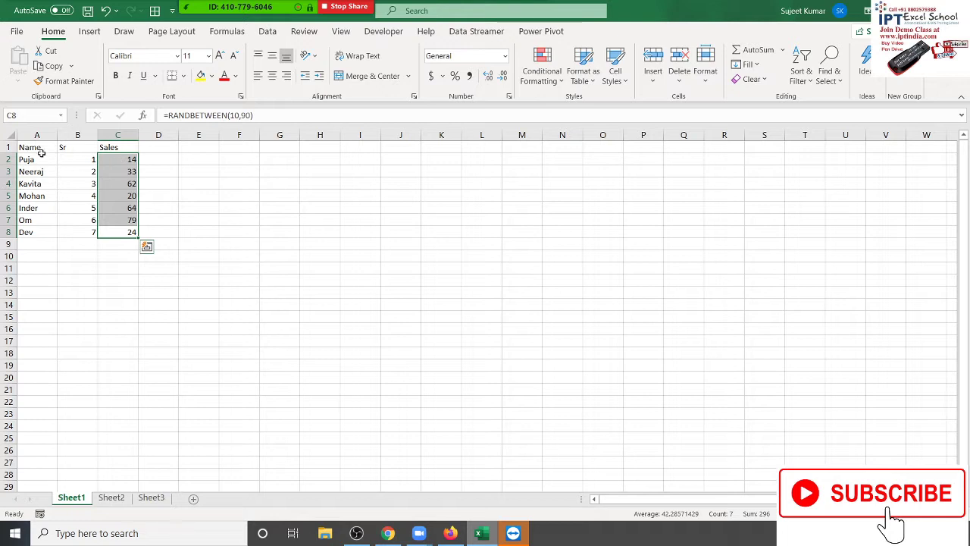
{"action": "left_click_drag", "start_coordinate": [42, 153], "coordinate": [132, 235]}
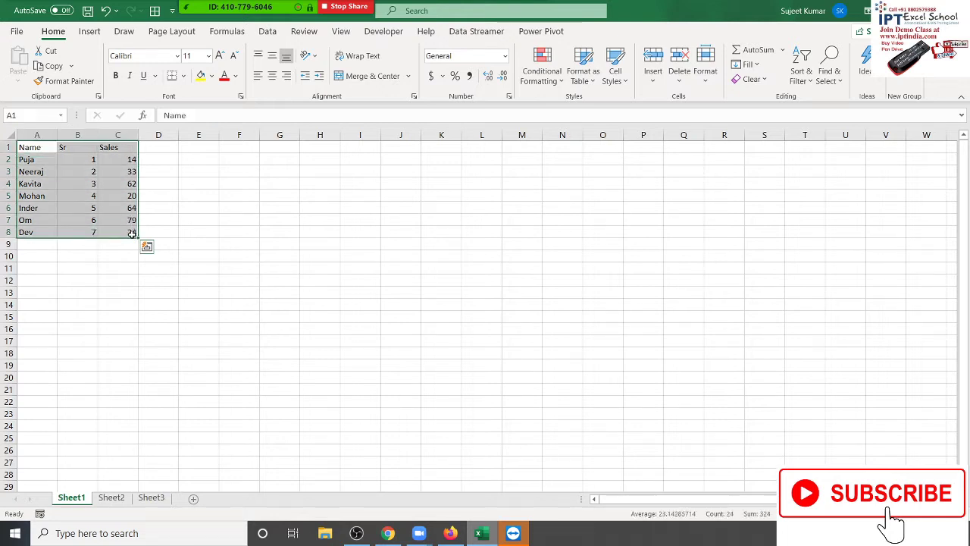
Allow both Zoom meeting participants to record the meeting
{"action": "key", "text": "ctrl+q"}
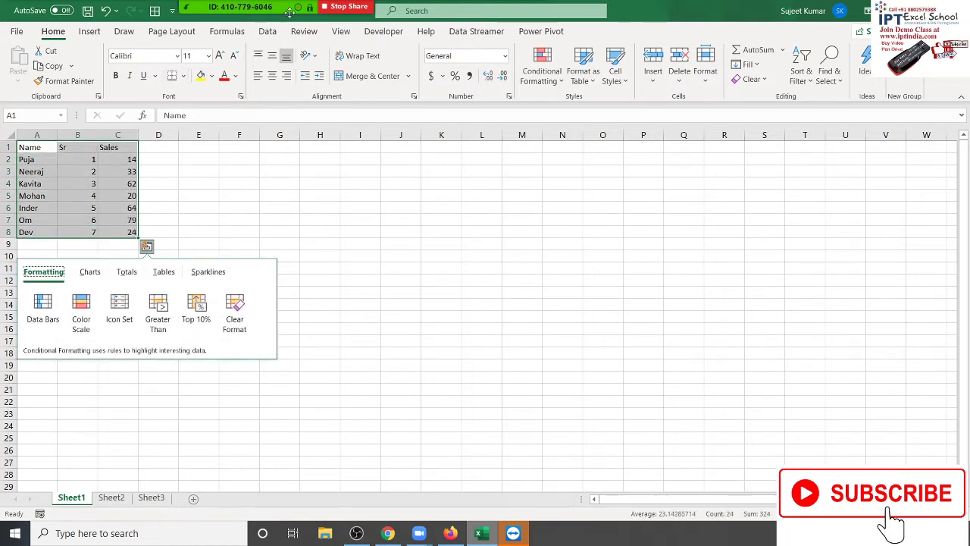
{"action": "left_click", "coordinate": [235, 5]}
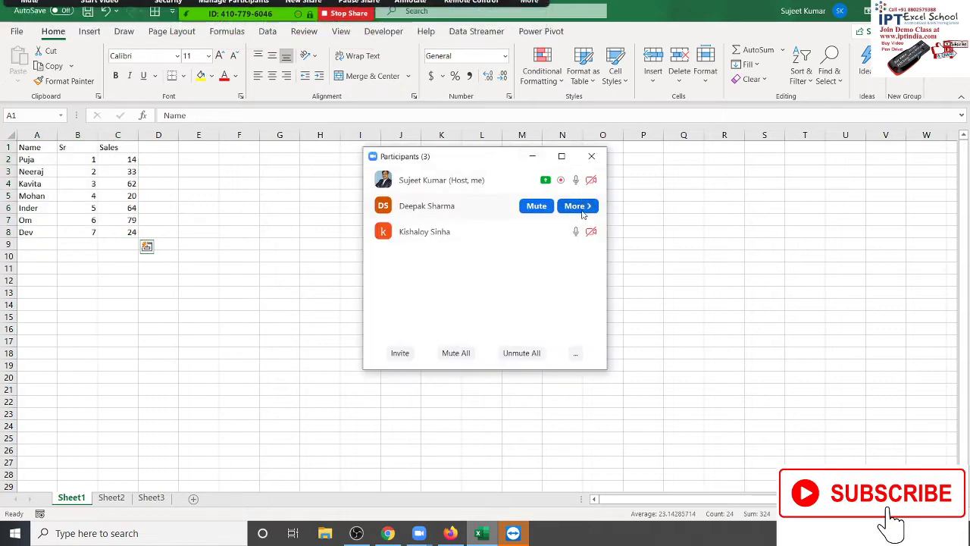
{"action": "left_click", "coordinate": [581, 209]}
{"action": "left_click", "coordinate": [637, 257]}
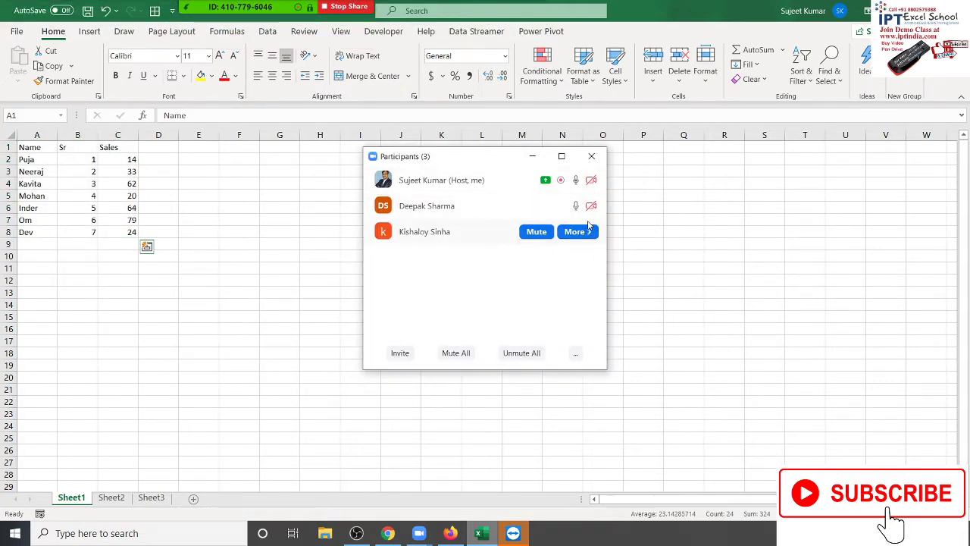
{"action": "mouse_move", "coordinate": [454, 206]}
{"action": "left_click", "coordinate": [588, 231]}
{"action": "left_click", "coordinate": [602, 268]}
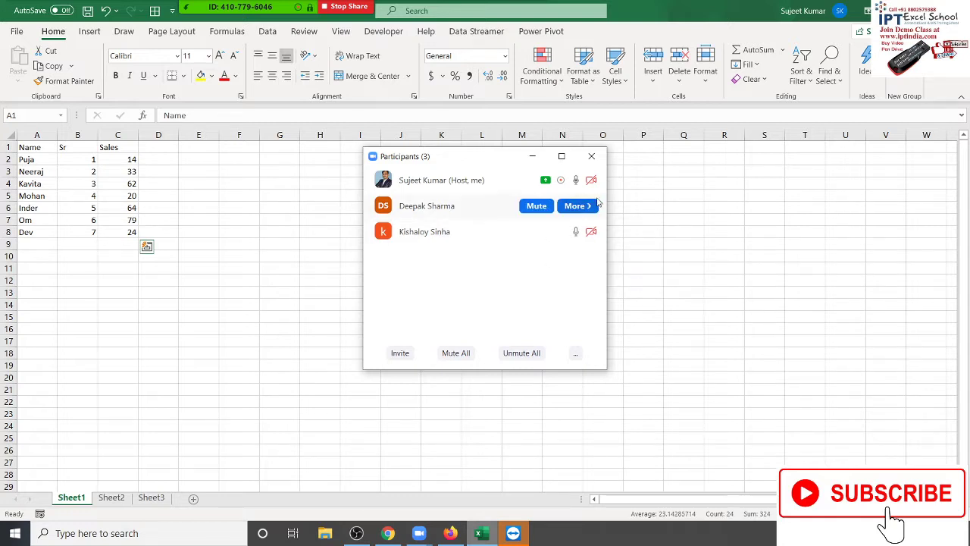
{"action": "left_click", "coordinate": [592, 160]}
Apply All Borders and a yellow fill to the table A1:C8
{"action": "key", "text": "ctrl+a"}
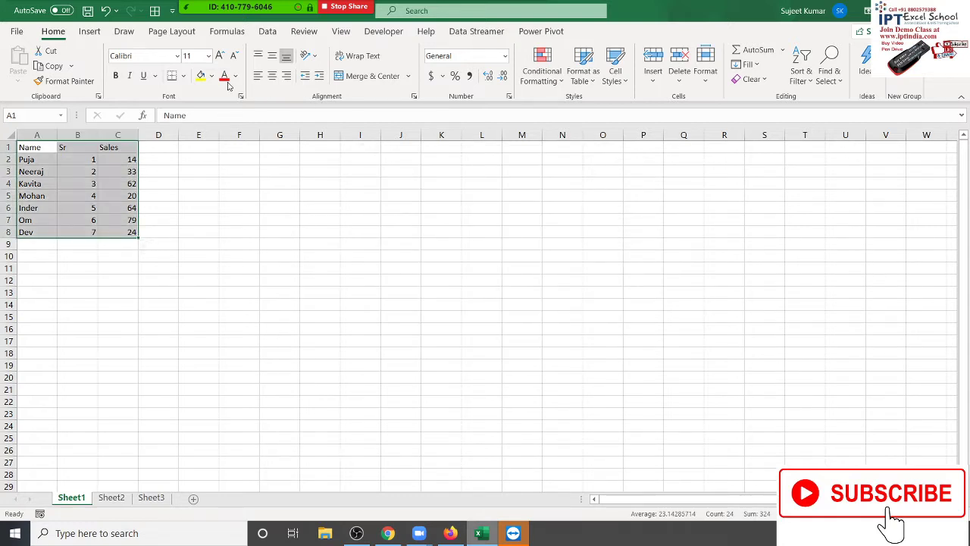
{"action": "left_click", "coordinate": [183, 76]}
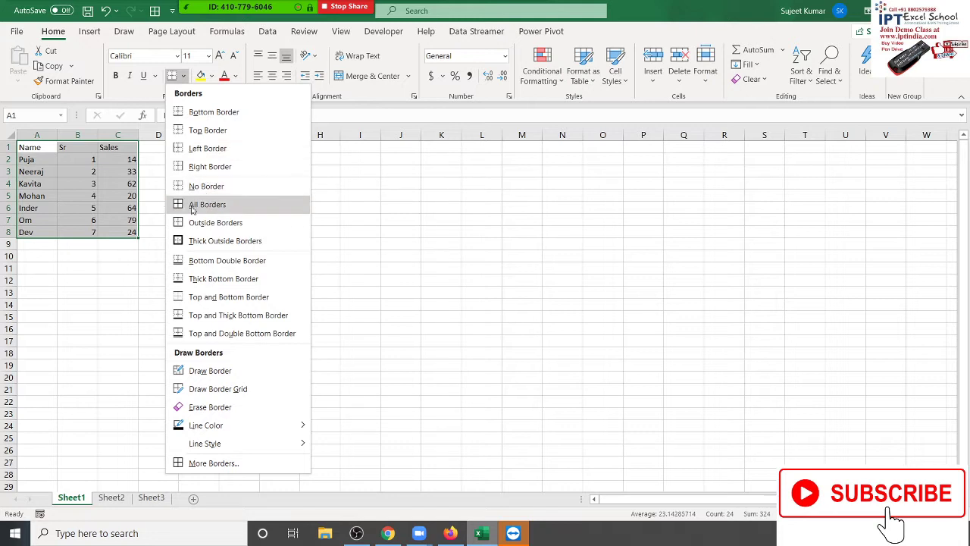
{"action": "left_click", "coordinate": [188, 203]}
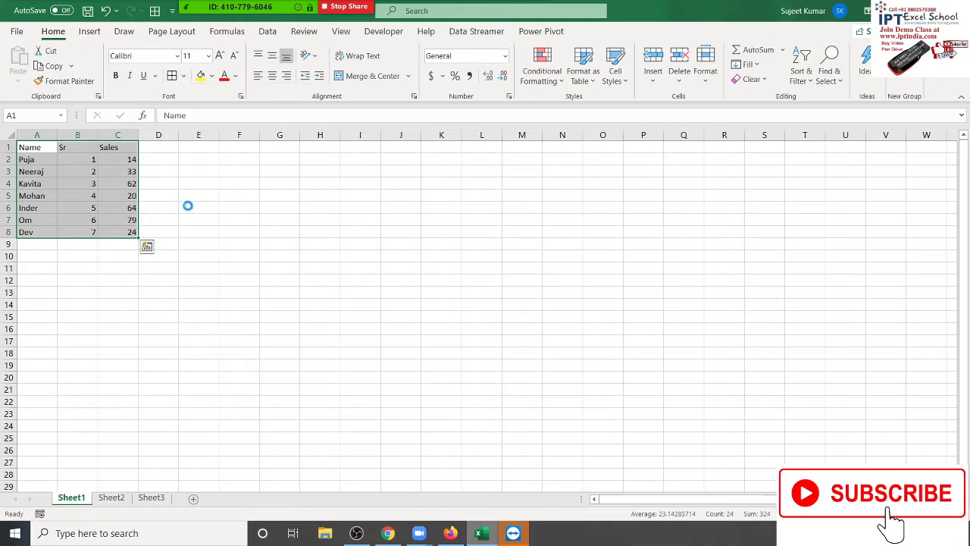
{"action": "left_click", "coordinate": [201, 76]}
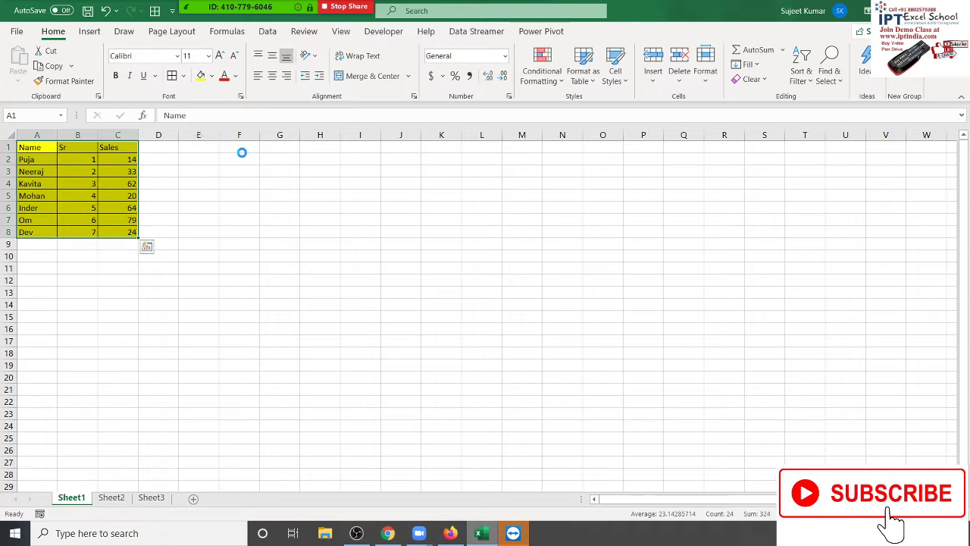
Copy the table, try a plain paste at K1, and undo it
{"action": "key", "text": "ctrl+c"}
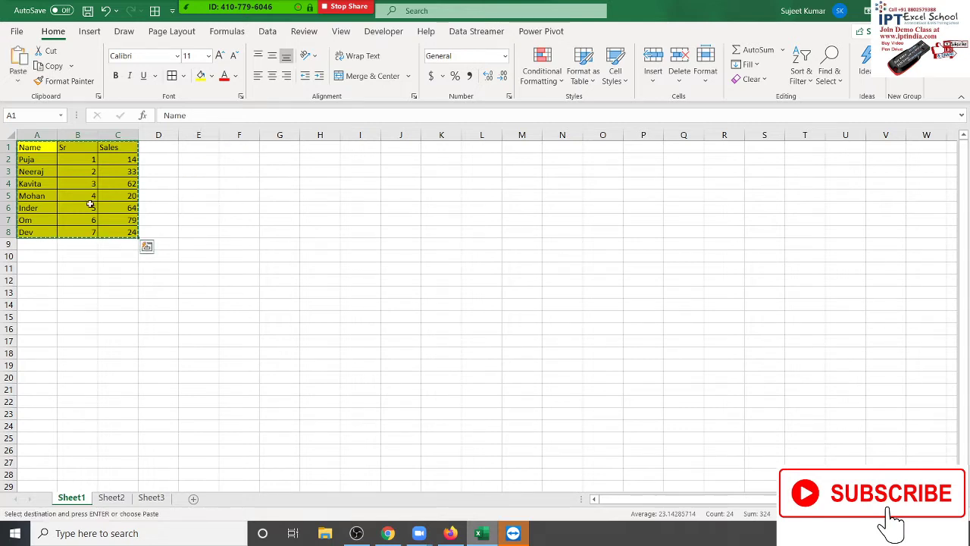
{"action": "left_click", "coordinate": [437, 146]}
{"action": "key", "text": "ctrl+v"}
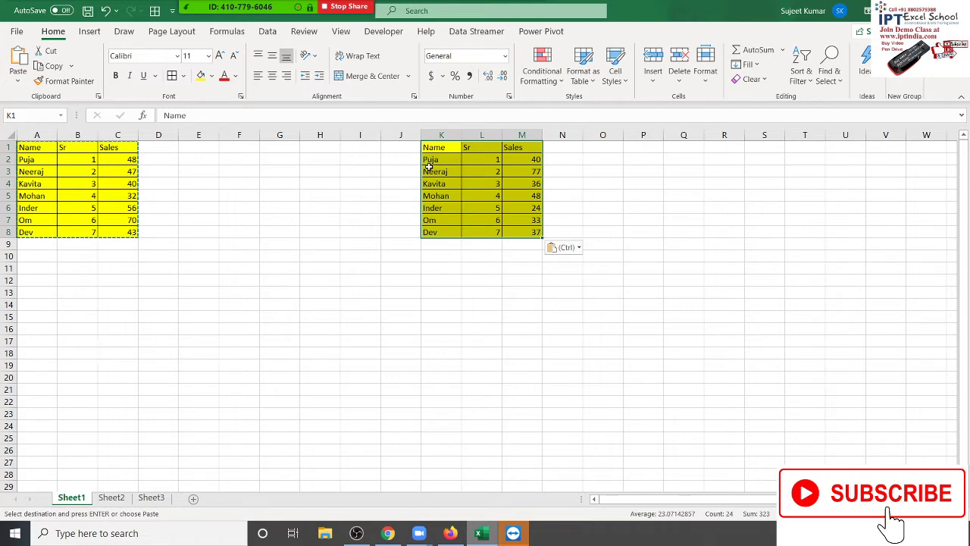
{"action": "key", "text": "ctrl+z"}
{"action": "left_click_drag", "start_coordinate": [436, 162], "coordinate": [433, 149]}
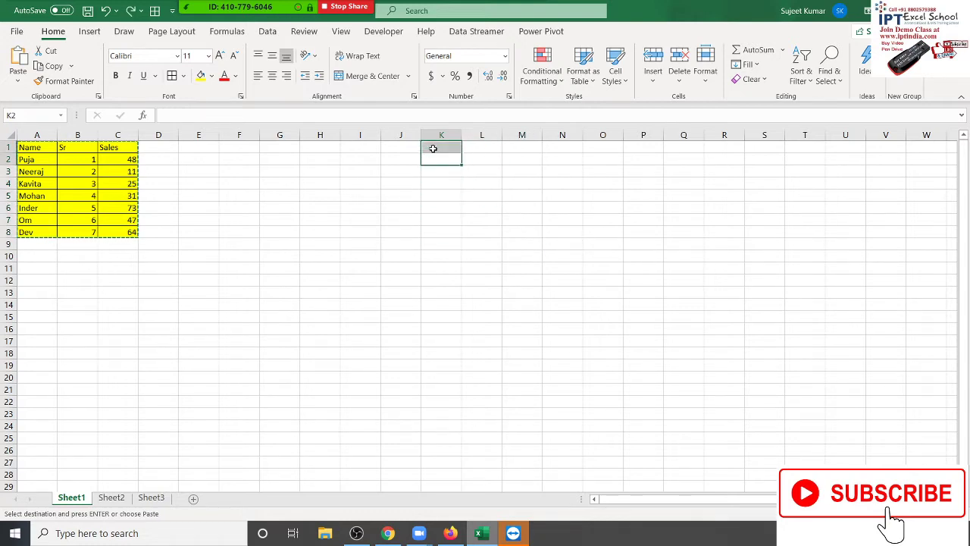
{"action": "left_click", "coordinate": [433, 148]}
{"action": "left_click", "coordinate": [17, 78]}
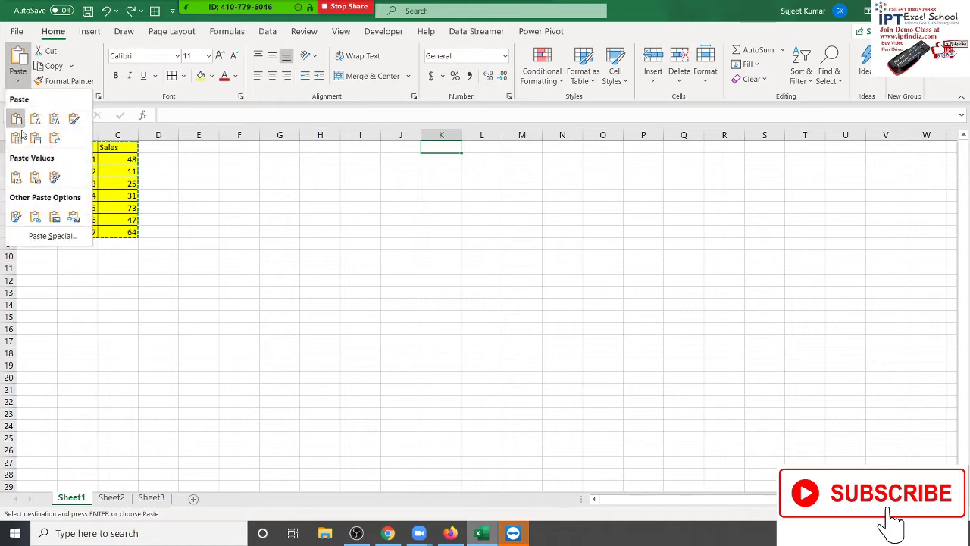
{"action": "left_click", "coordinate": [427, 150]}
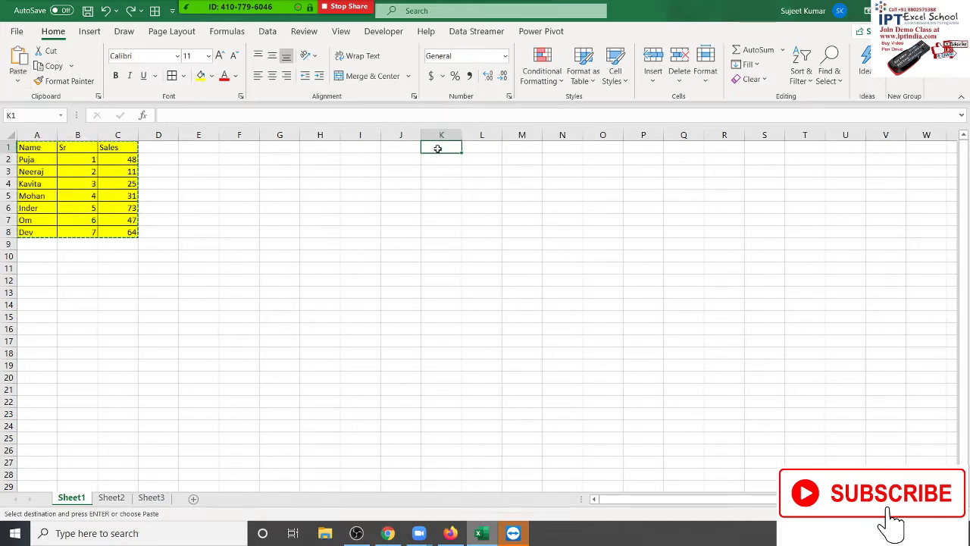
Paste only the table's formulas into K1 with Paste Special
{"action": "right_click", "coordinate": [437, 149]}
{"action": "left_click", "coordinate": [483, 237]}
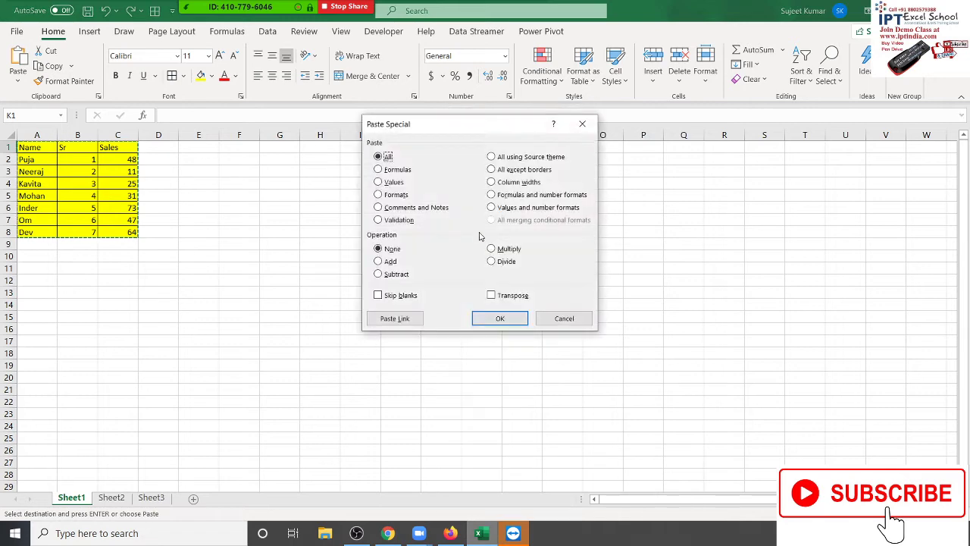
{"action": "mouse_move", "coordinate": [444, 134]}
{"action": "left_mouse_down"}
{"action": "mouse_move", "coordinate": [276, 144]}
{"action": "mouse_move", "coordinate": [298, 142]}
{"action": "left_mouse_up"}
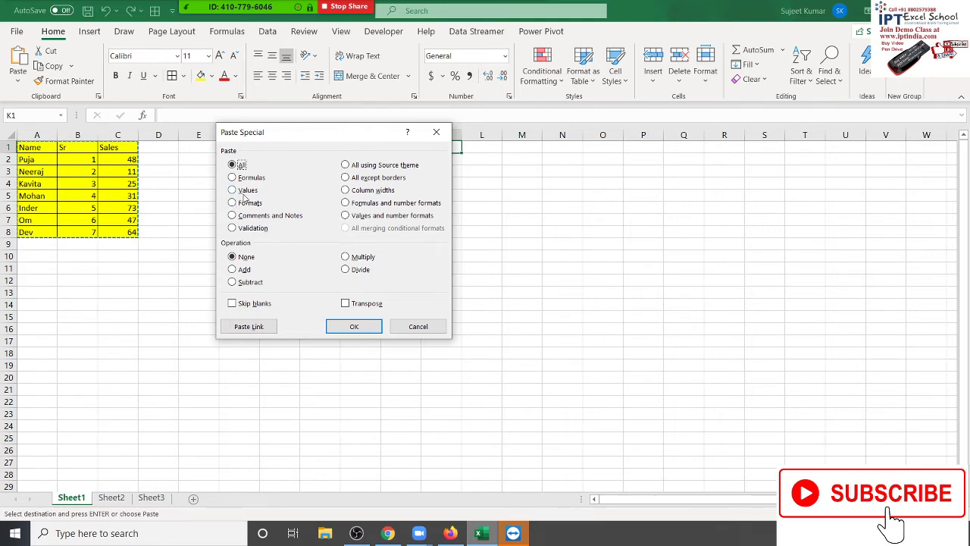
{"action": "key", "text": "Down"}
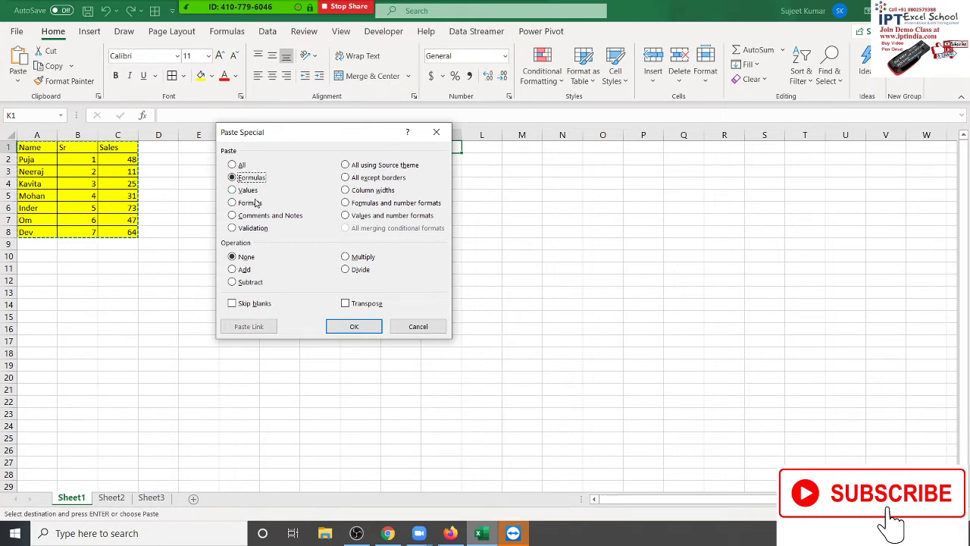
{"action": "left_click", "coordinate": [354, 326]}
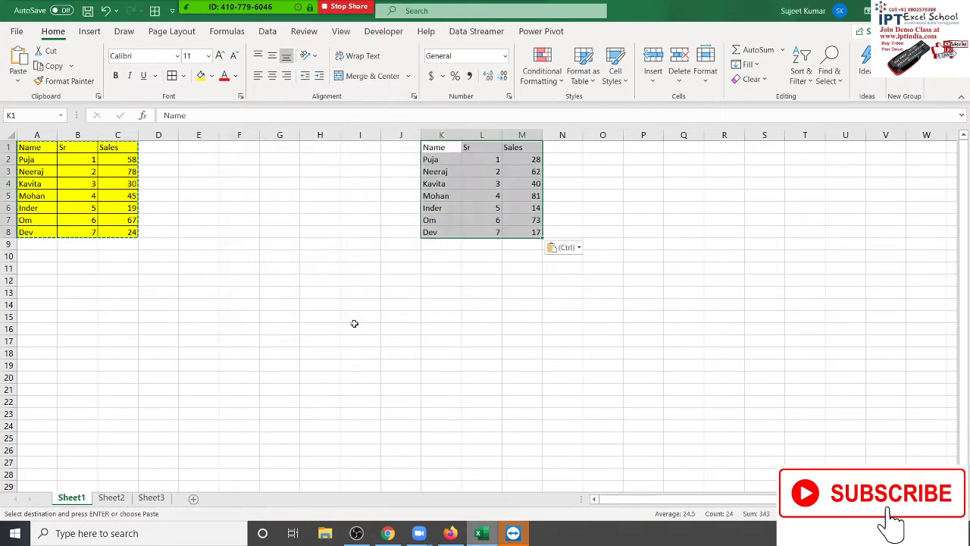
Paste the table as values only at P1 and check the pasted cells
{"action": "left_click", "coordinate": [643, 147]}
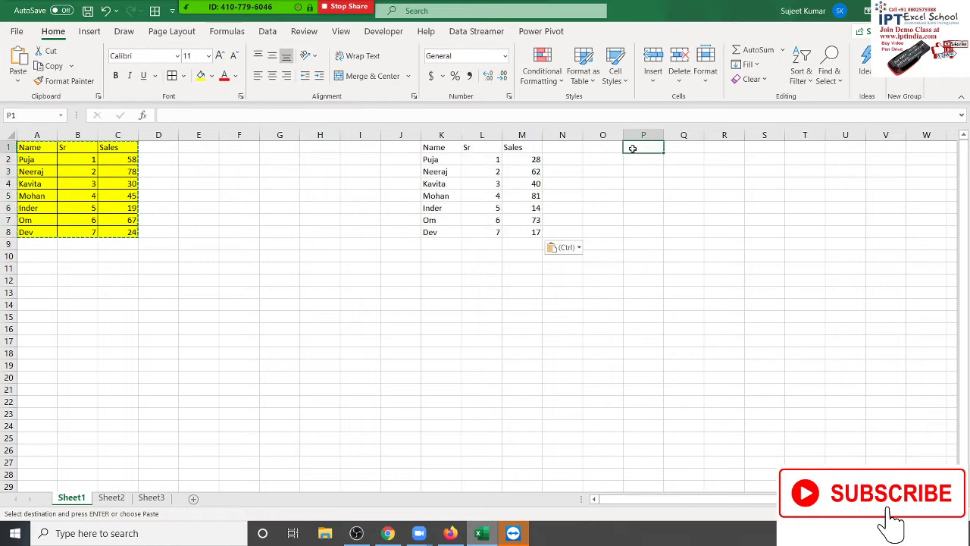
{"action": "right_click", "coordinate": [633, 148]}
{"action": "left_click", "coordinate": [680, 237]}
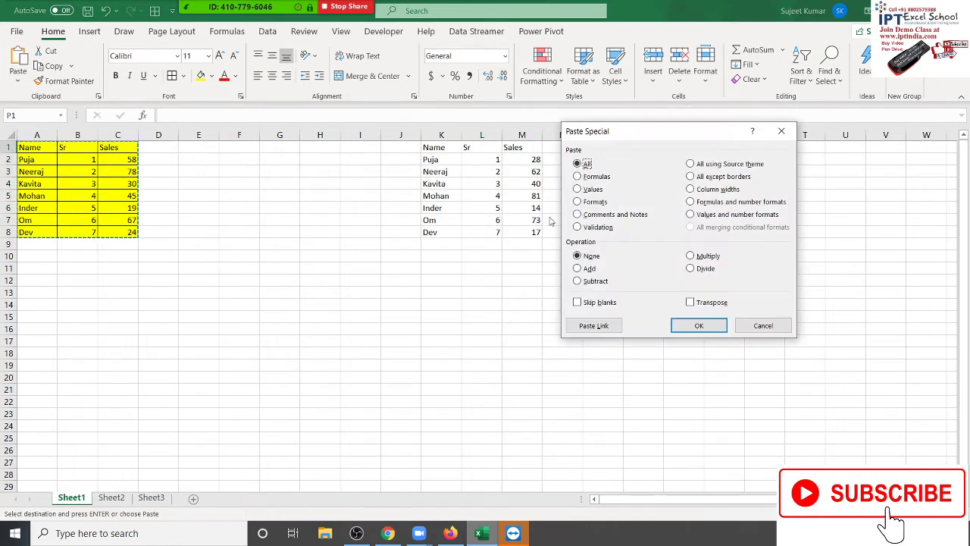
{"action": "left_click", "coordinate": [594, 190]}
{"action": "left_click", "coordinate": [698, 325]}
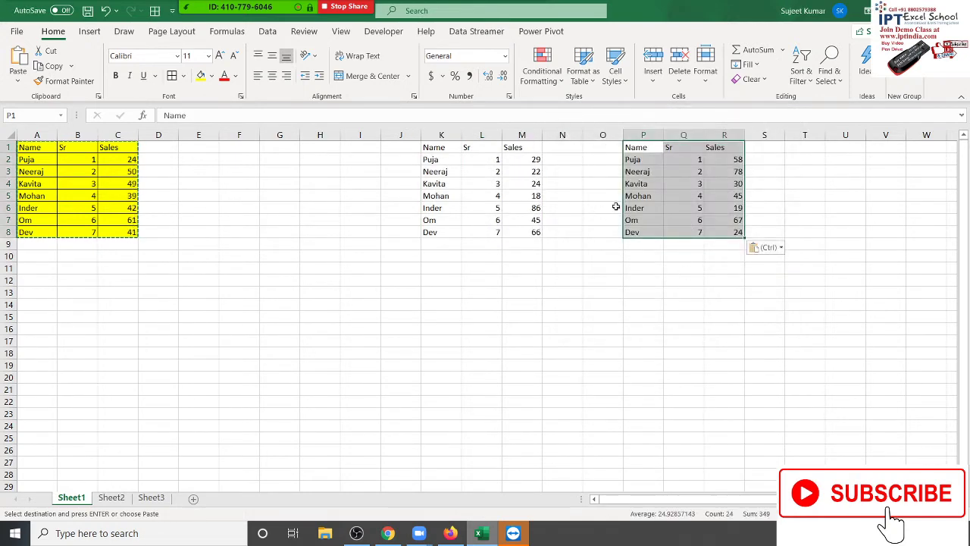
{"action": "left_click", "coordinate": [677, 206]}
{"action": "left_click", "coordinate": [733, 205]}
{"action": "left_click", "coordinate": [732, 184]}
{"action": "key", "text": "Up"}
{"action": "key", "text": "Up"}
{"action": "key", "text": "Up"}
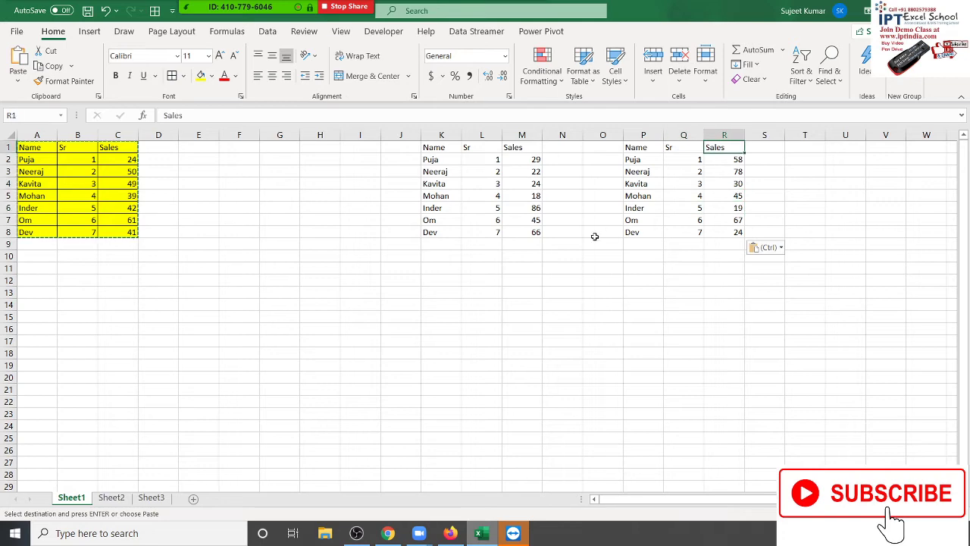
Paste only the table's yellow formatting at K11
{"action": "right_click", "coordinate": [422, 266]}
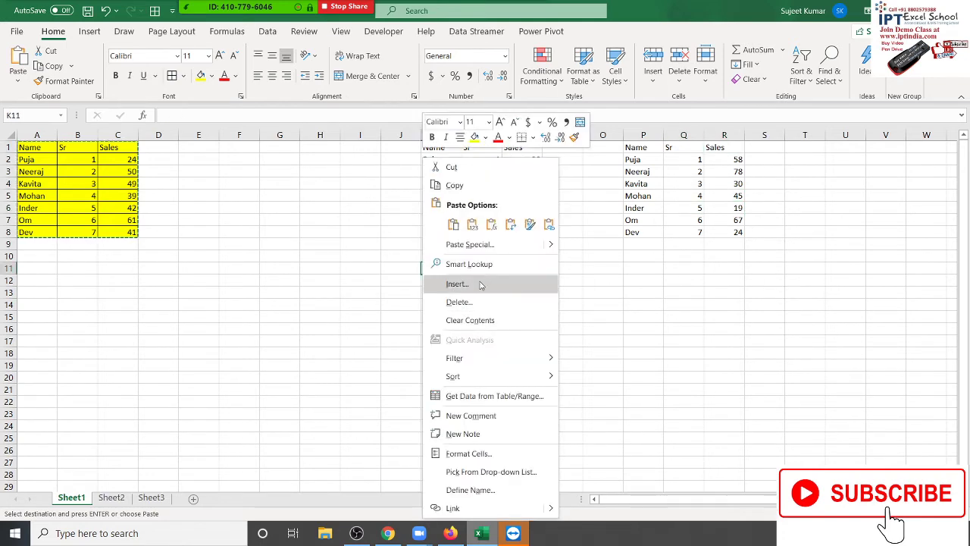
{"action": "left_click", "coordinate": [470, 244]}
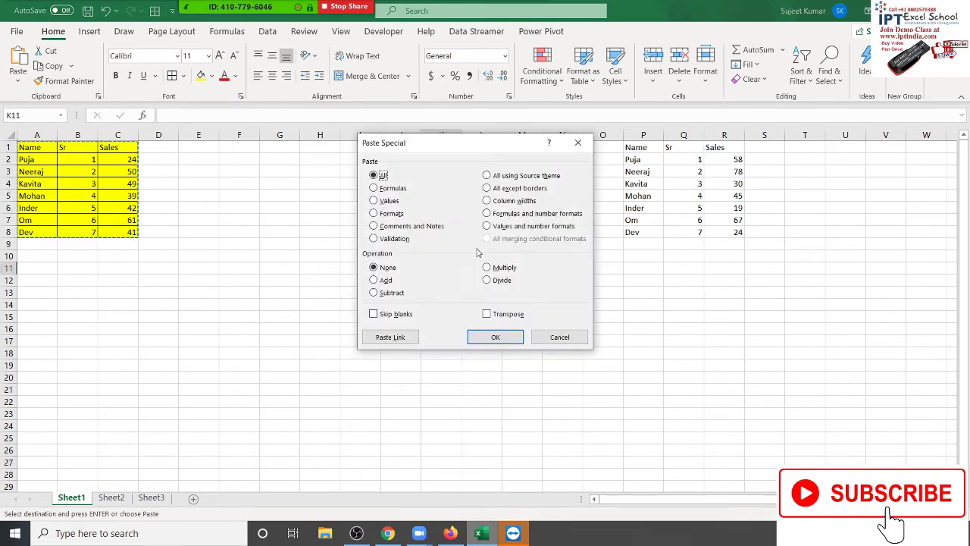
{"action": "left_click", "coordinate": [392, 214]}
{"action": "left_click", "coordinate": [495, 337]}
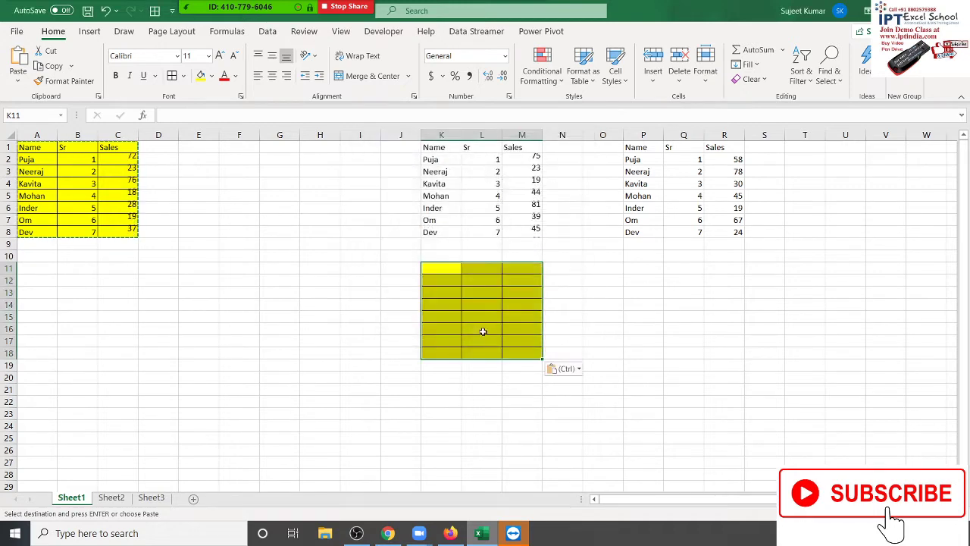
Paste the table with All except borders at H10
{"action": "right_click", "coordinate": [335, 253]}
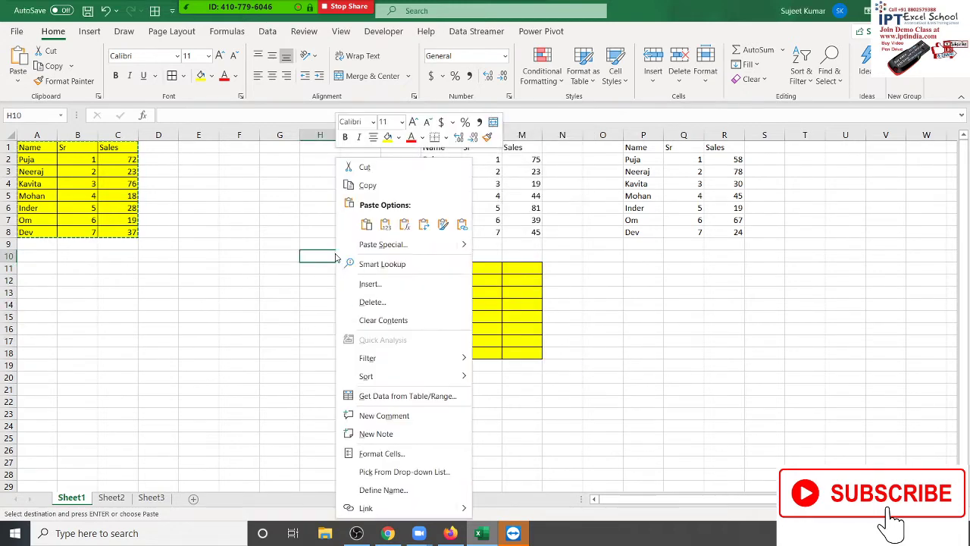
{"action": "left_click", "coordinate": [391, 246]}
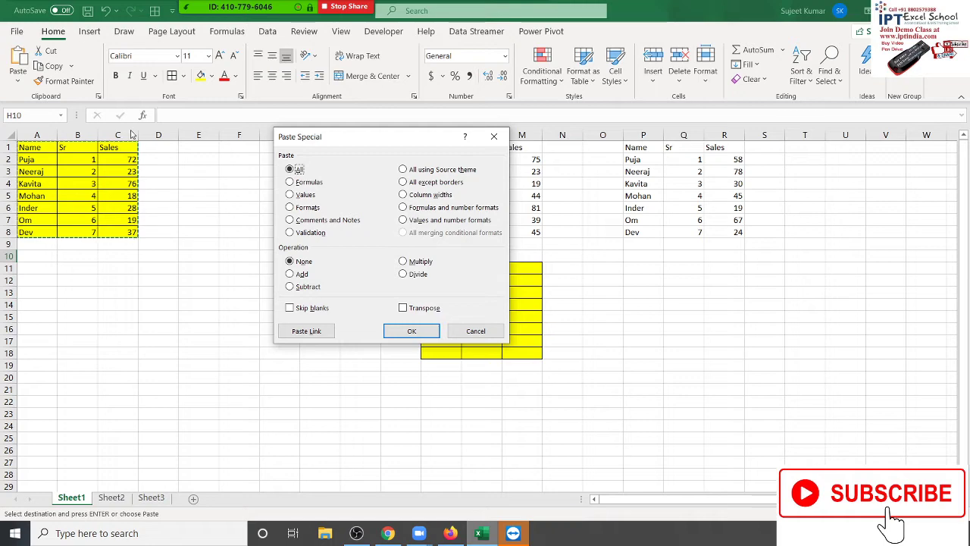
{"action": "left_click", "coordinate": [459, 184]}
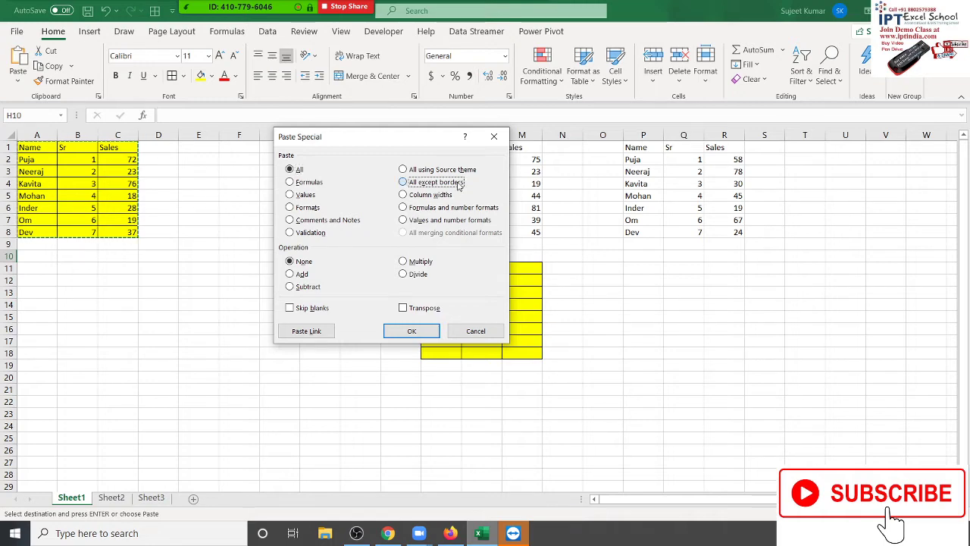
{"action": "left_click", "coordinate": [411, 330]}
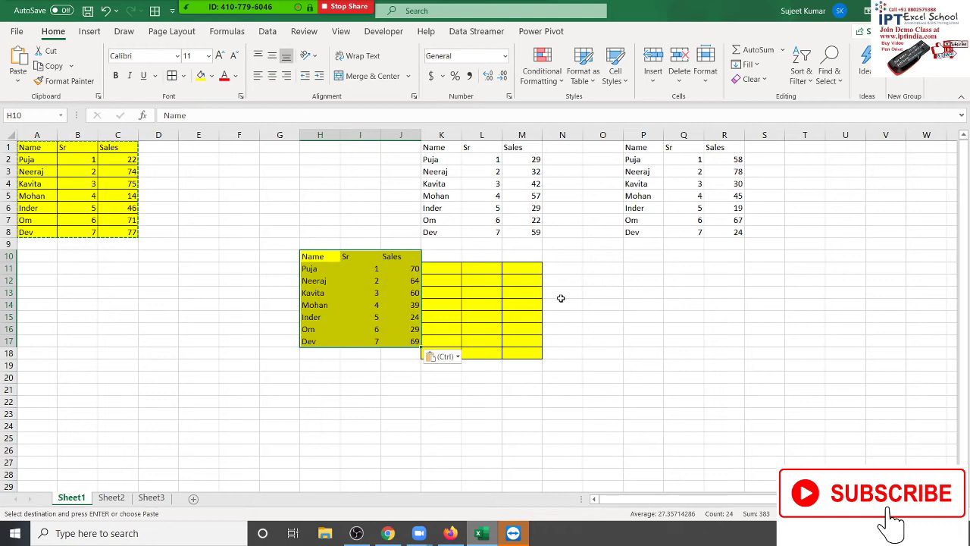
{"action": "left_click", "coordinate": [572, 271]}
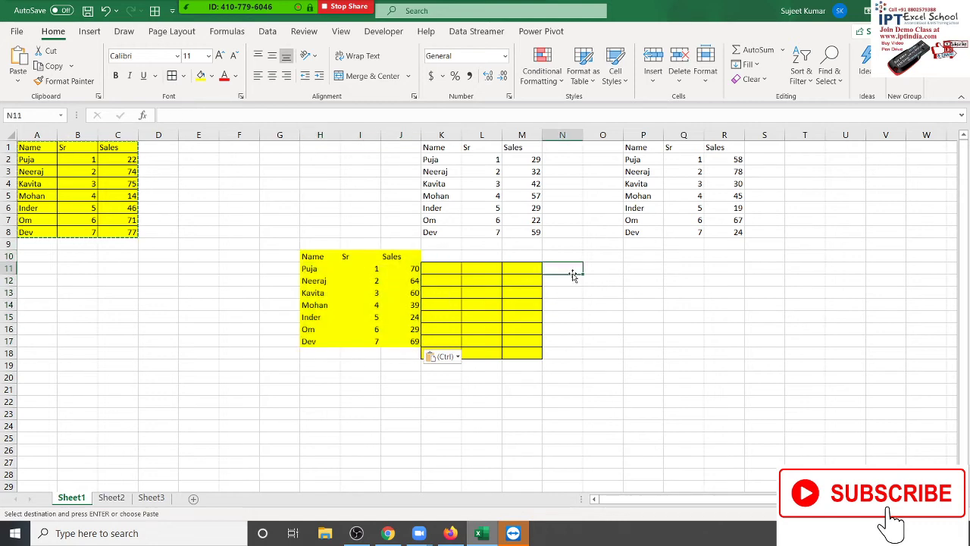
Paste the copied column widths onto columns O to Q from O11
{"action": "right_click", "coordinate": [617, 269]}
{"action": "left_click", "coordinate": [658, 245]}
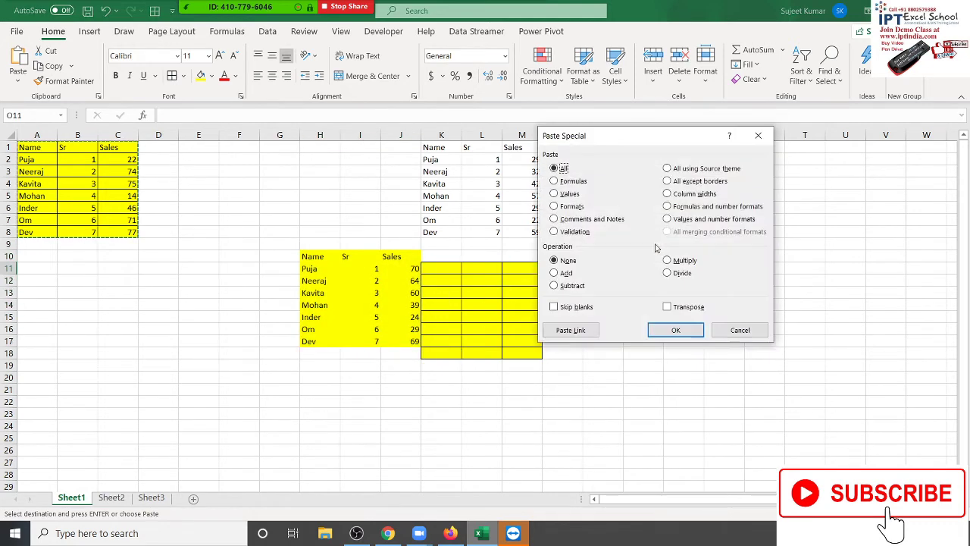
{"action": "left_click", "coordinate": [685, 195]}
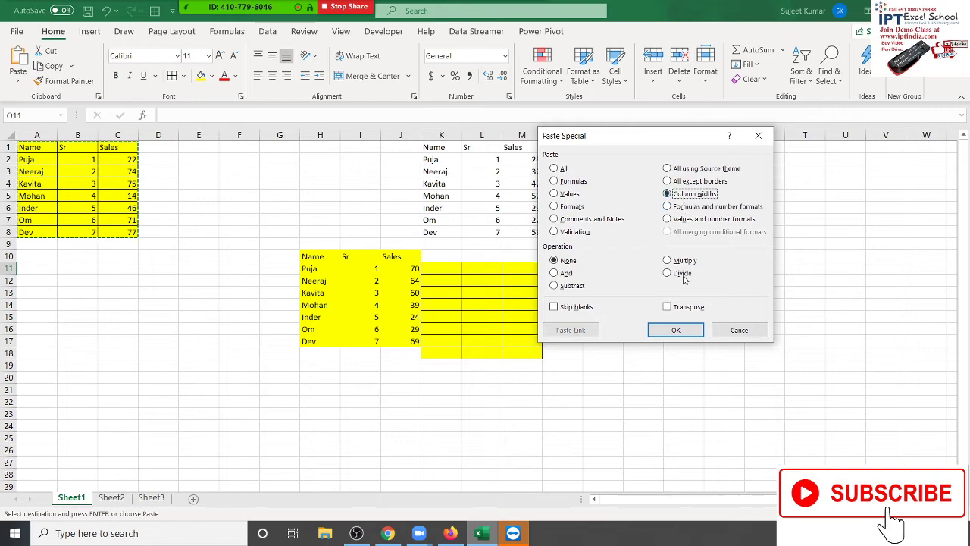
{"action": "left_click", "coordinate": [676, 331]}
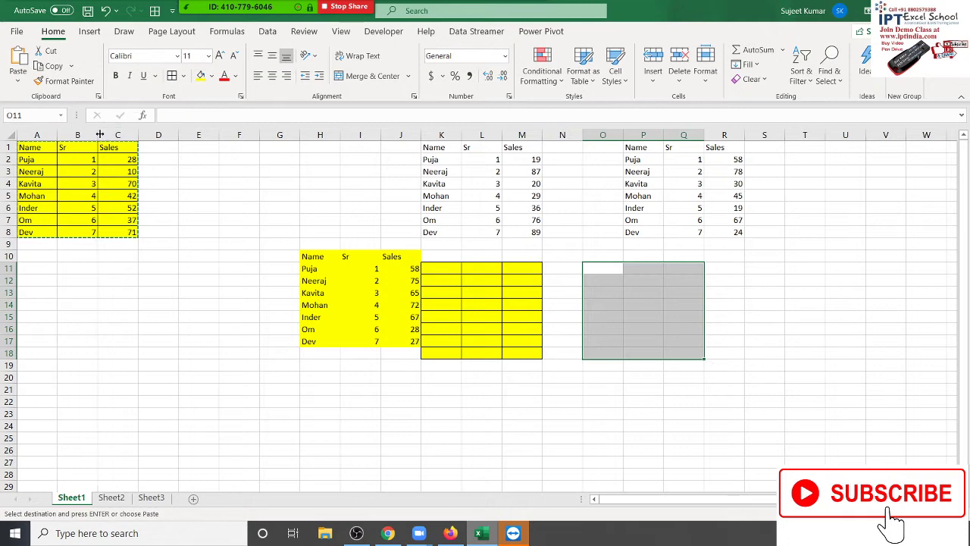
Autofit columns B and C, then paste the table's column widths onto T to V
{"action": "double_click", "coordinate": [98, 135]}
{"action": "double_click", "coordinate": [111, 135]}
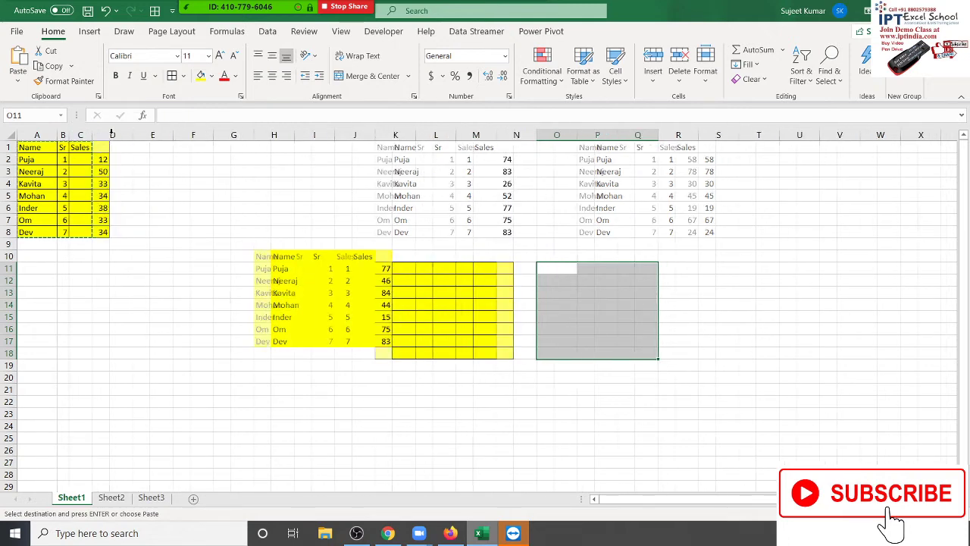
{"action": "left_click_drag", "start_coordinate": [31, 147], "coordinate": [73, 229]}
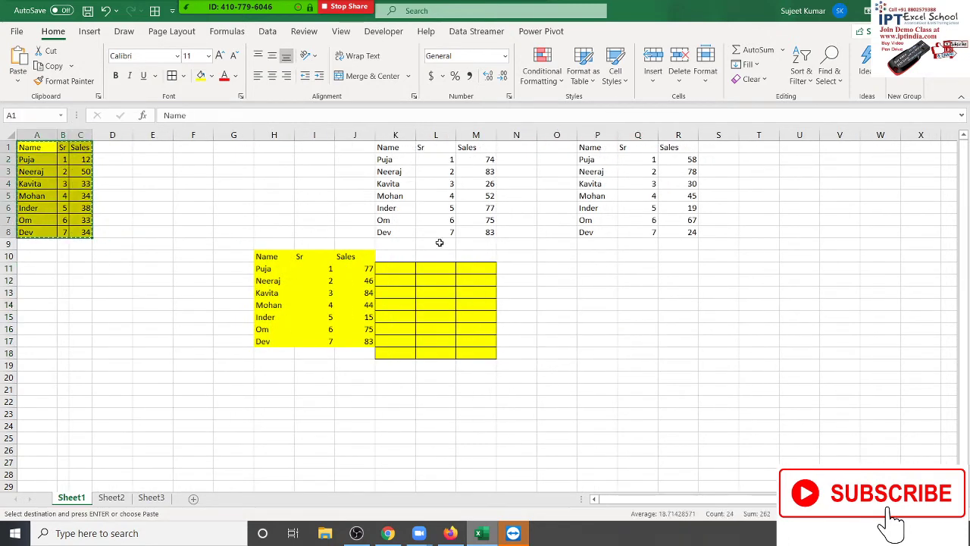
{"action": "left_click", "coordinate": [757, 150]}
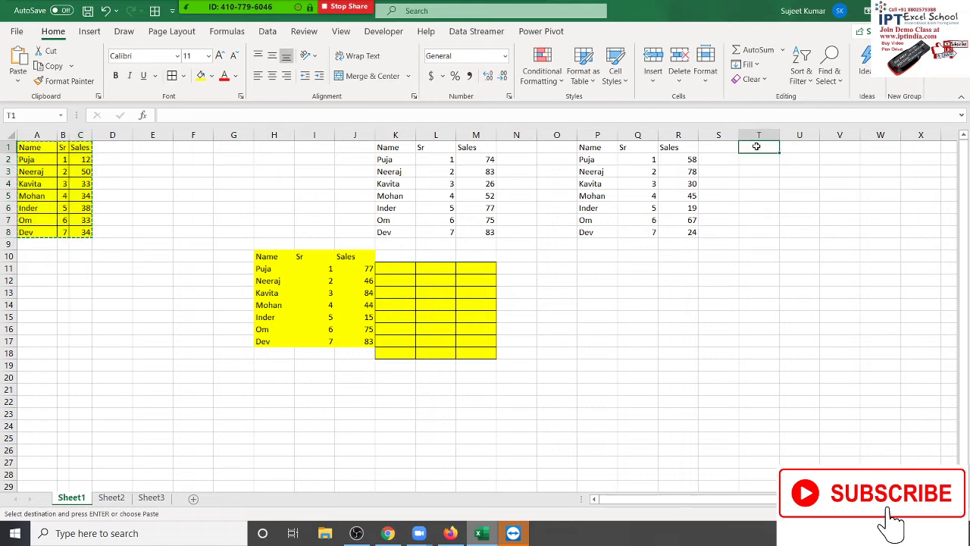
{"action": "right_click", "coordinate": [758, 150]}
{"action": "left_click", "coordinate": [783, 232]}
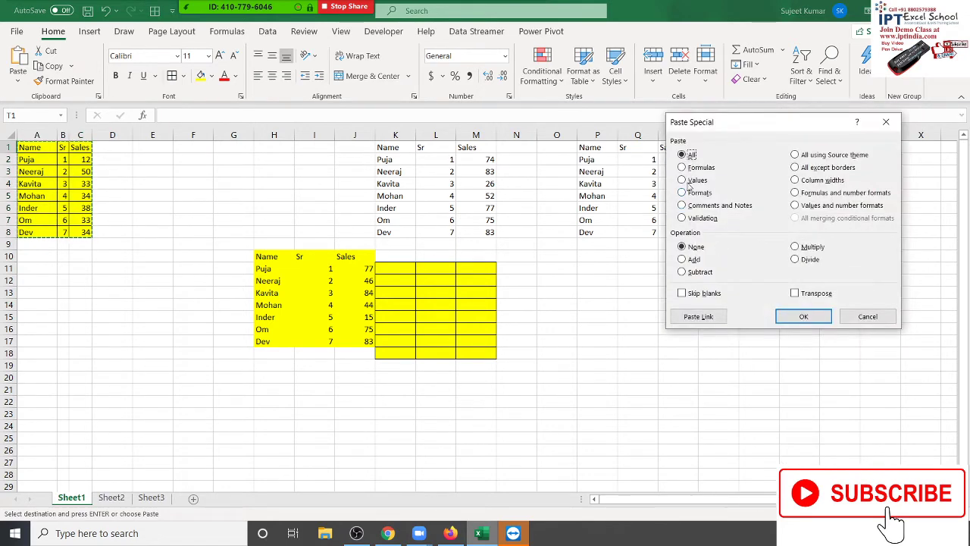
{"action": "left_click", "coordinate": [796, 180]}
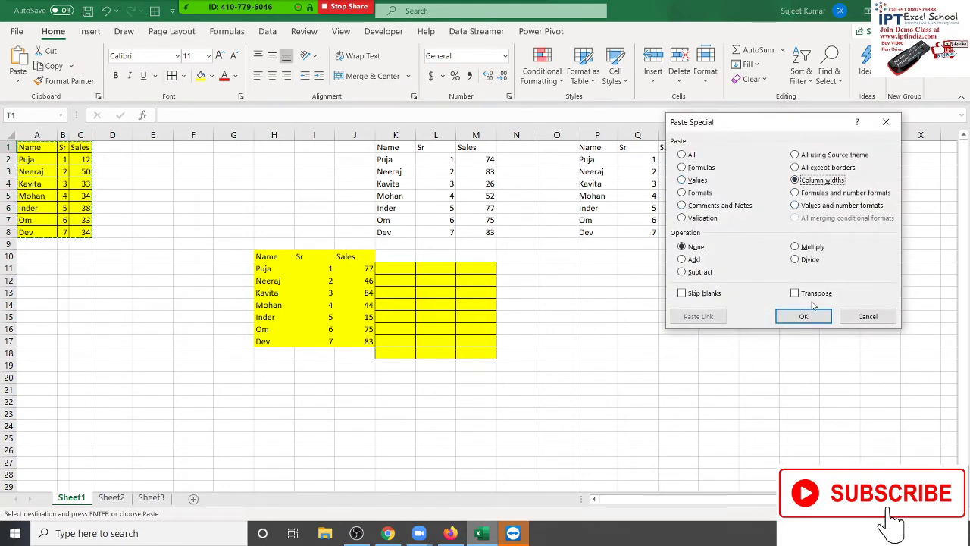
{"action": "left_click", "coordinate": [804, 316]}
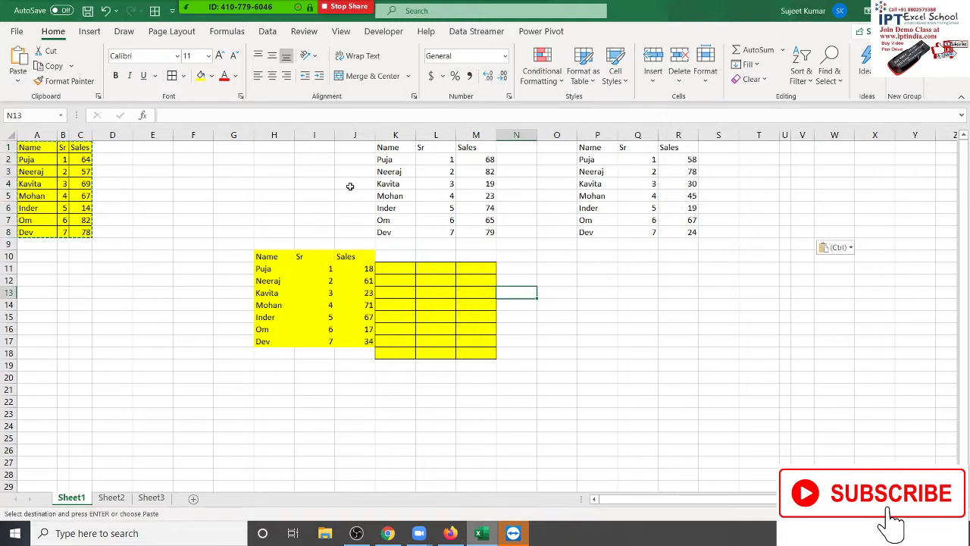
Delete the pasted copies in columns H to Q and add a Dates header in D1
{"action": "left_click_drag", "start_coordinate": [273, 135], "coordinate": [670, 135]}
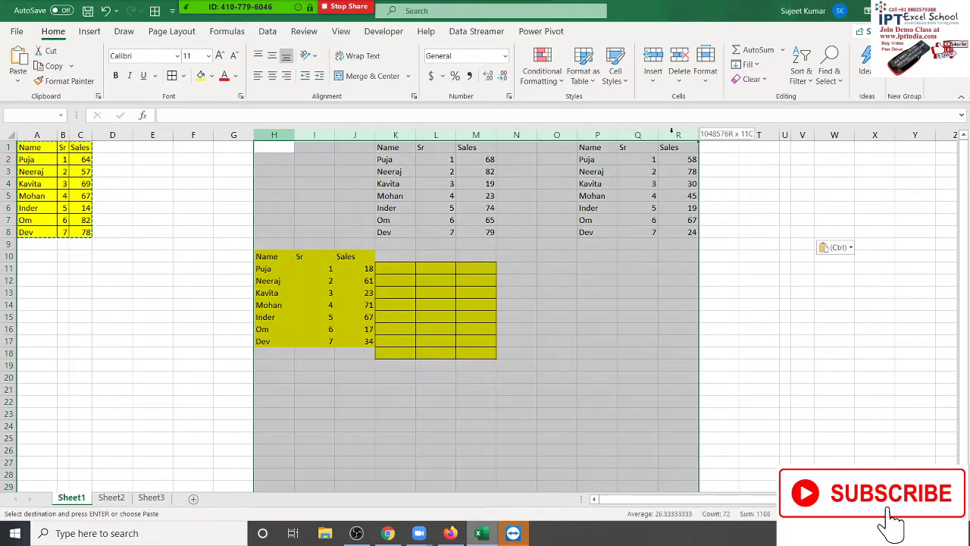
{"action": "key", "text": "ctrl+minus"}
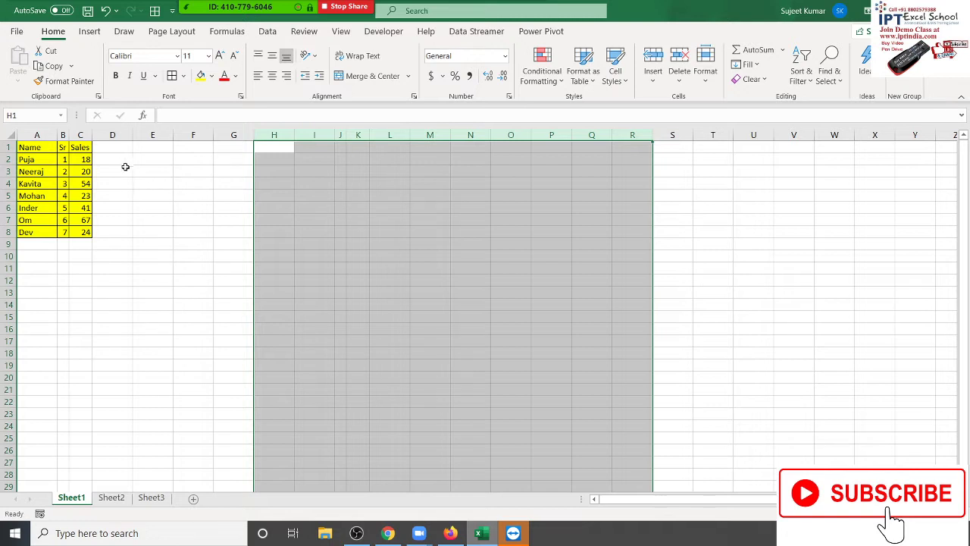
{"action": "left_click", "coordinate": [114, 150]}
{"action": "type", "text": "Date"}
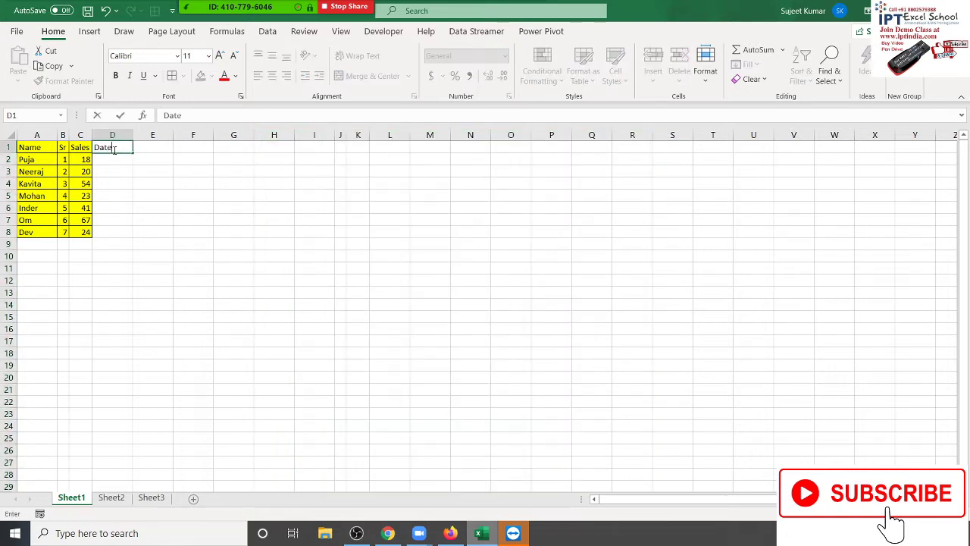
{"action": "type", "text": "s"}
{"action": "key", "text": "Return"}
Fill dates 1-Jan to 7-Jan down D2:D8, color them yellow, and copy them
{"action": "type", "text": "1/1"}
{"action": "key", "text": "Return"}
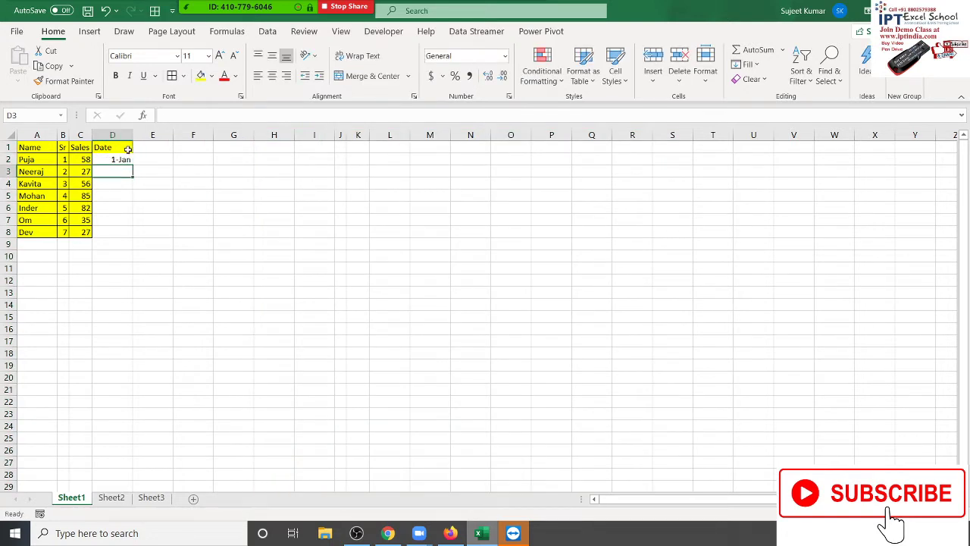
{"action": "left_click", "coordinate": [125, 161]}
{"action": "double_click", "coordinate": [131, 164]}
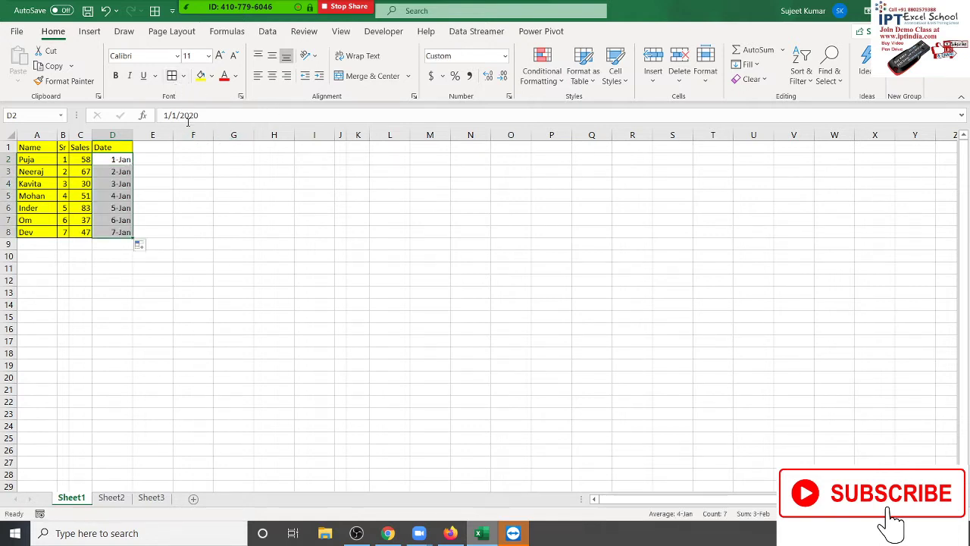
{"action": "left_click", "coordinate": [202, 83]}
{"action": "key", "text": "ctrl+c"}
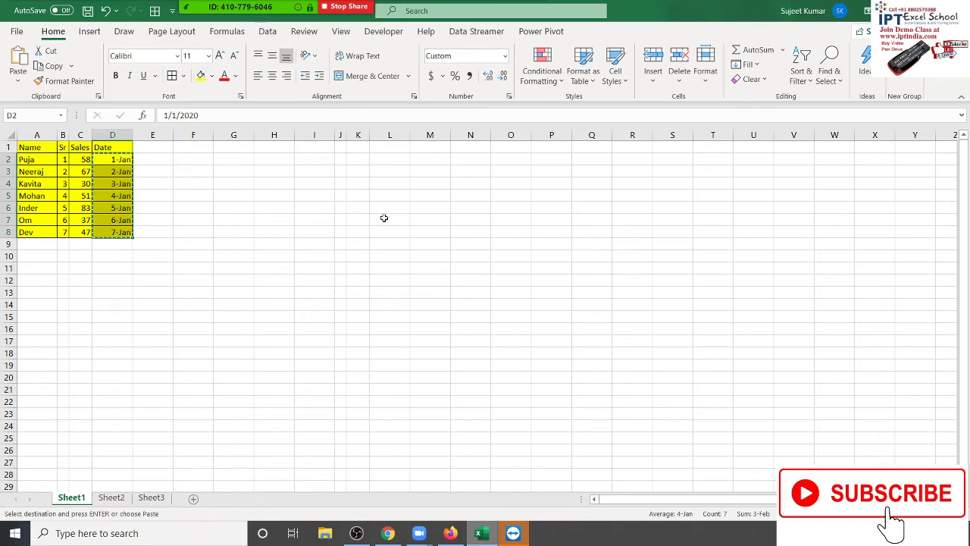
Paste the copied dates as values only into M2:M8
{"action": "left_click", "coordinate": [433, 159]}
{"action": "right_click", "coordinate": [434, 160]}
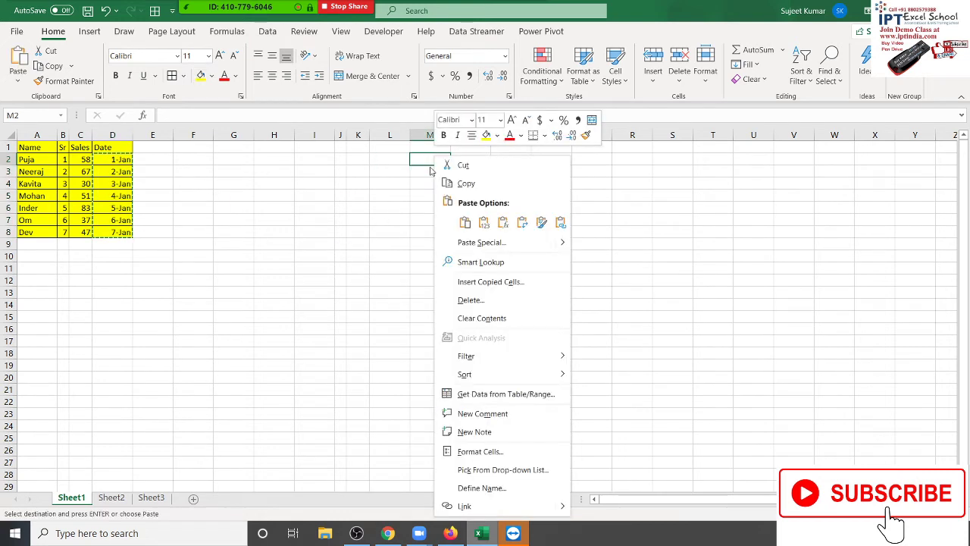
{"action": "left_click", "coordinate": [482, 241]}
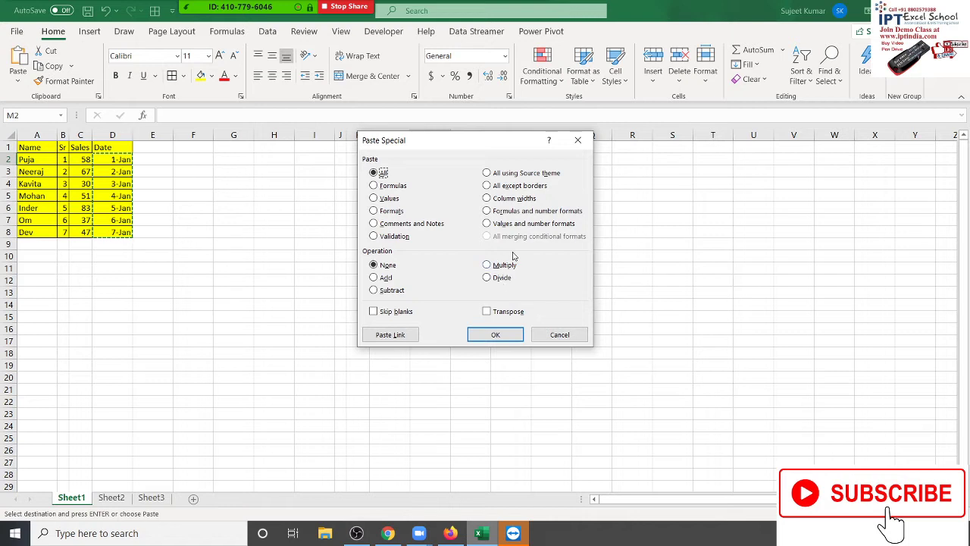
{"action": "left_click", "coordinate": [391, 198]}
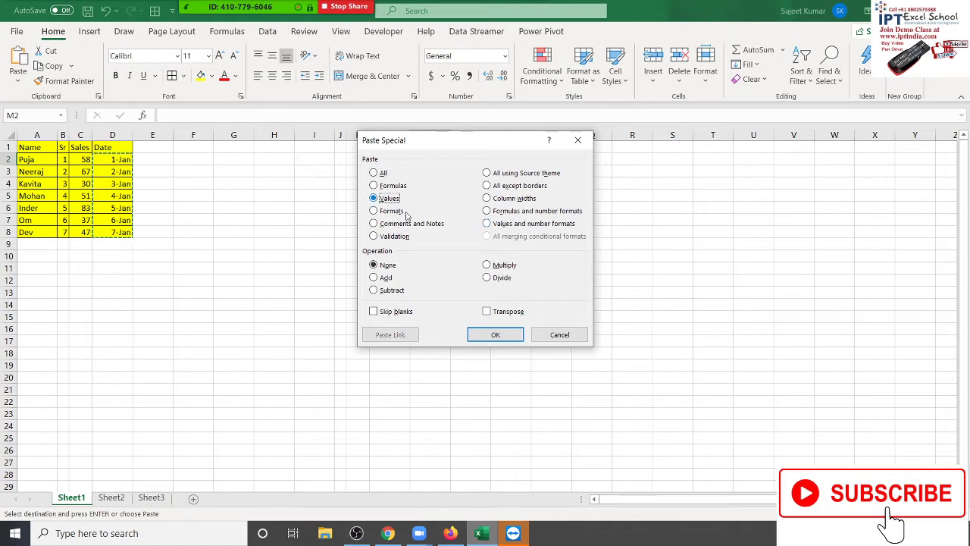
{"action": "left_click", "coordinate": [493, 334]}
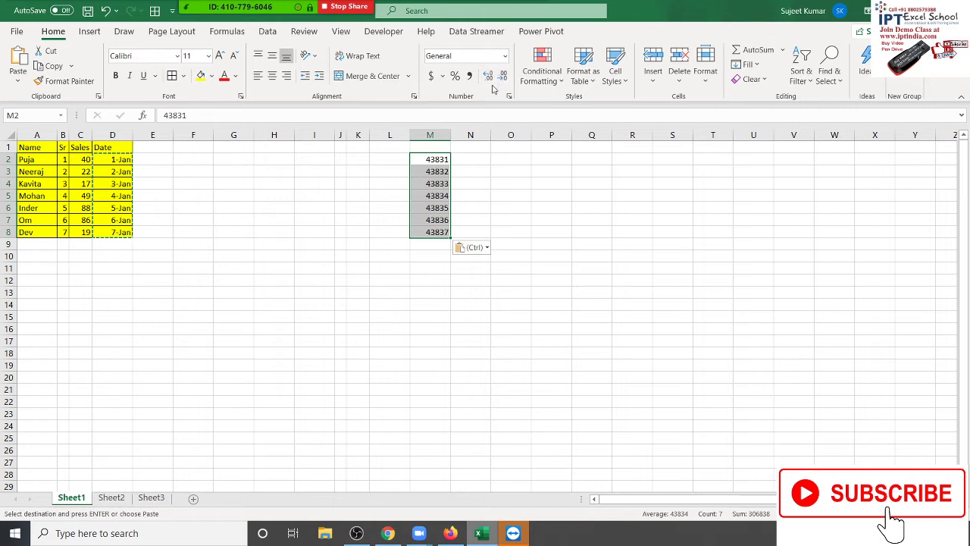
Format the pasted values as dates like 1-Jan-20 using Ctrl+Shift+#
{"action": "key", "text": "ctrl+shift+3"}
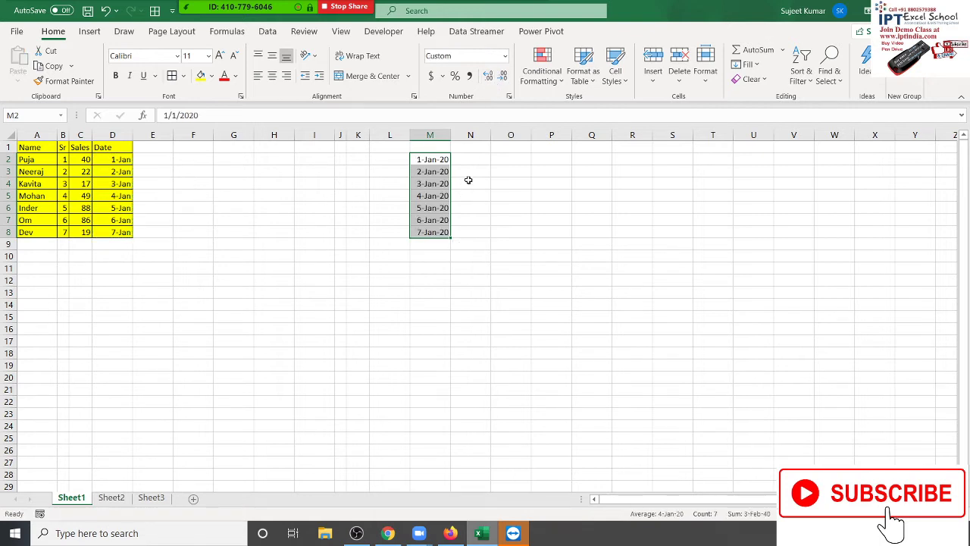
{"action": "right_click", "coordinate": [483, 161]}
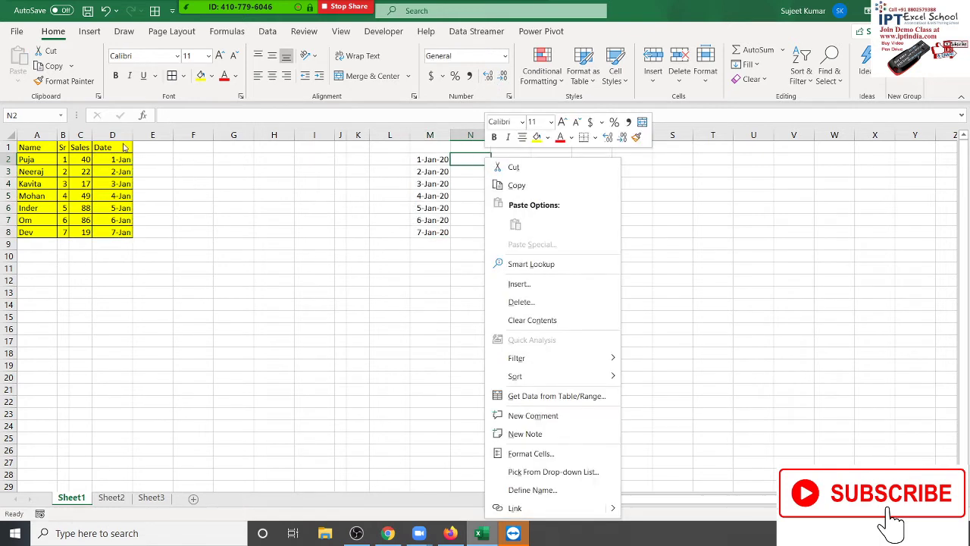
{"action": "left_click", "coordinate": [585, 455]}
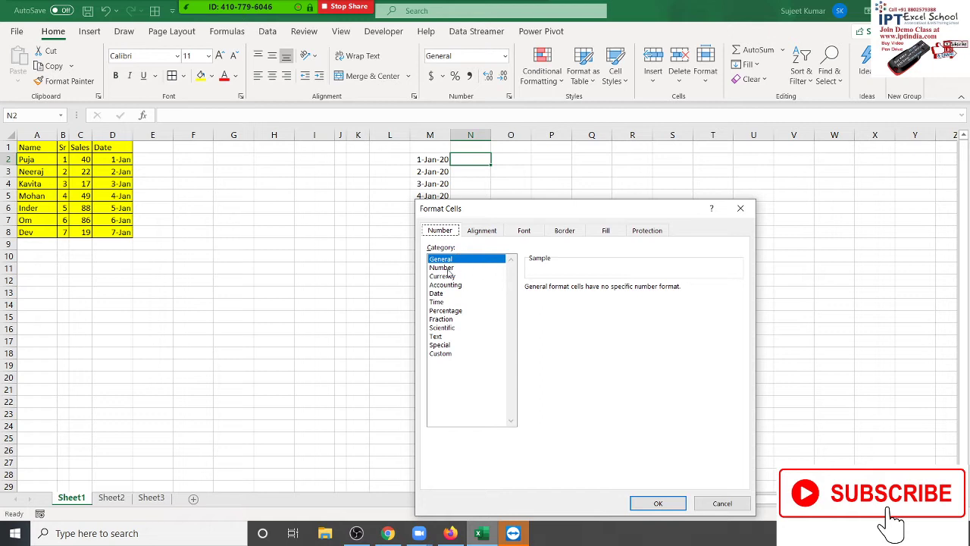
{"action": "key", "text": "Escape"}
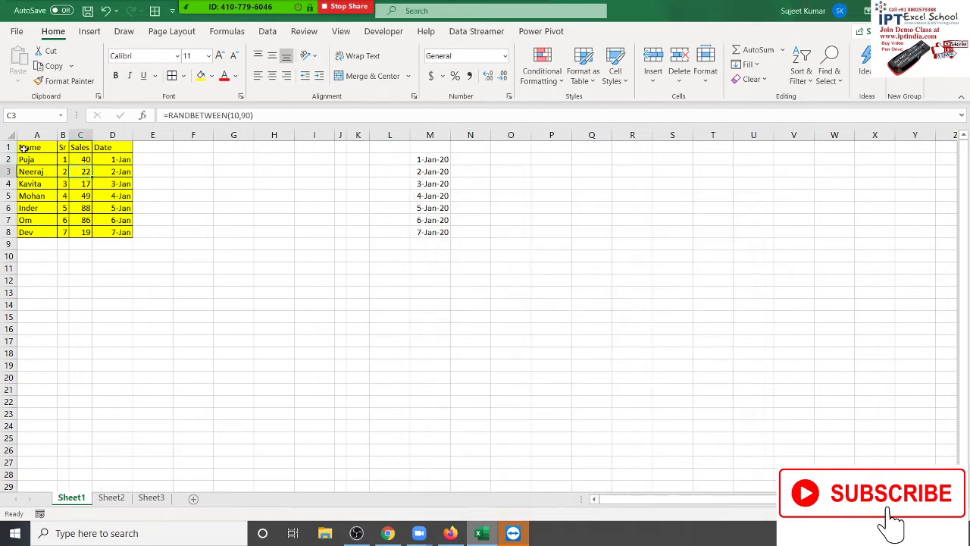
Copy A1:D8 and paste its values and number formats at O1
{"action": "left_click_drag", "start_coordinate": [30, 147], "coordinate": [121, 232]}
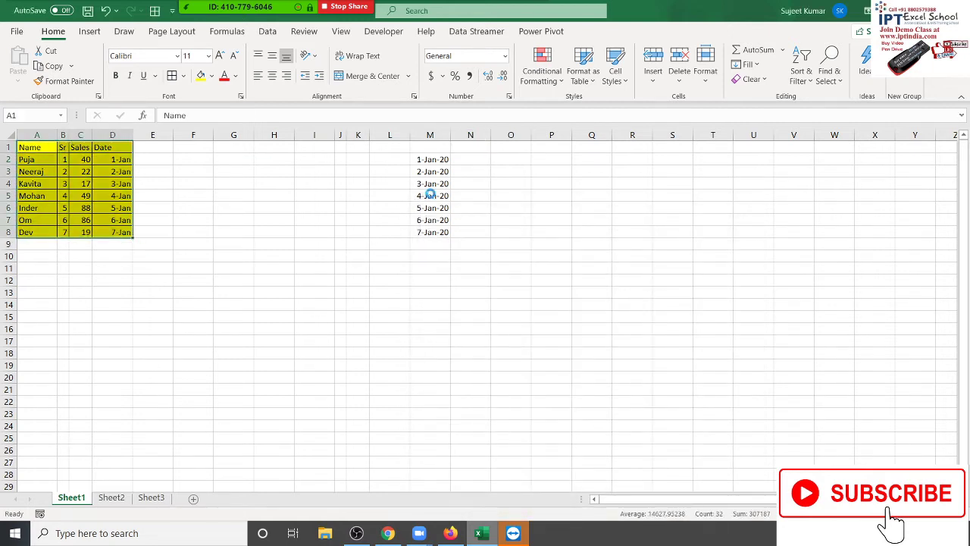
{"action": "key", "text": "ctrl+c"}
{"action": "key", "text": "Escape"}
{"action": "key", "text": "ctrl+c"}
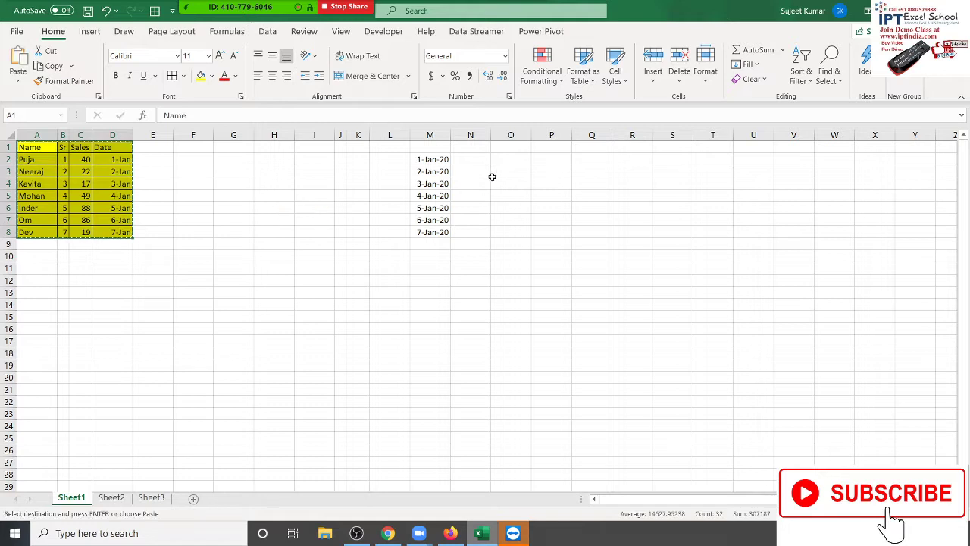
{"action": "left_click", "coordinate": [494, 151]}
{"action": "right_click", "coordinate": [500, 146]}
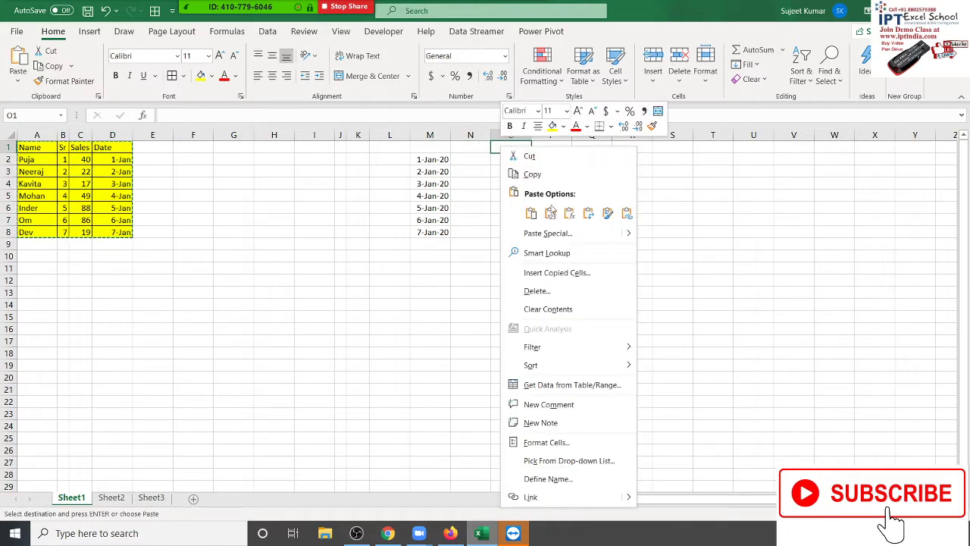
{"action": "left_click", "coordinate": [562, 234]}
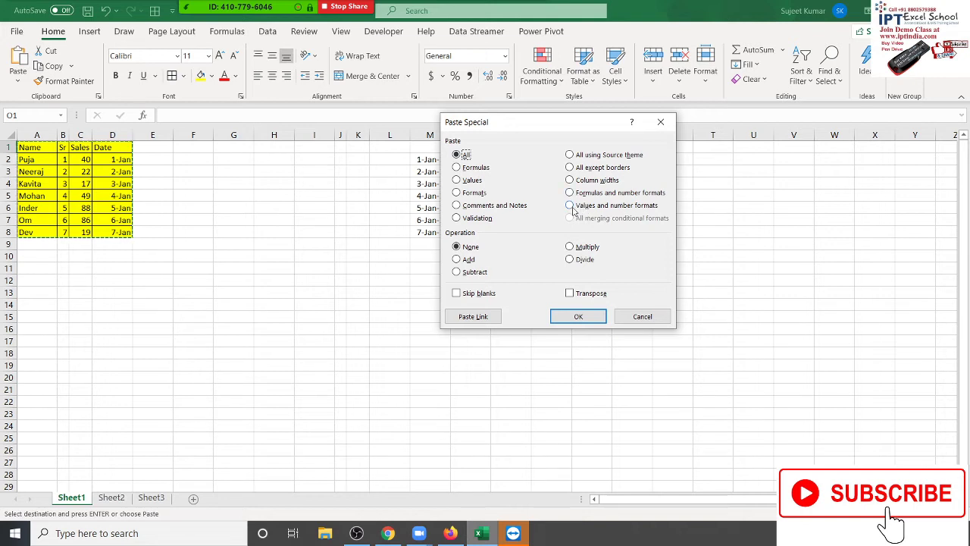
{"action": "left_click", "coordinate": [577, 205]}
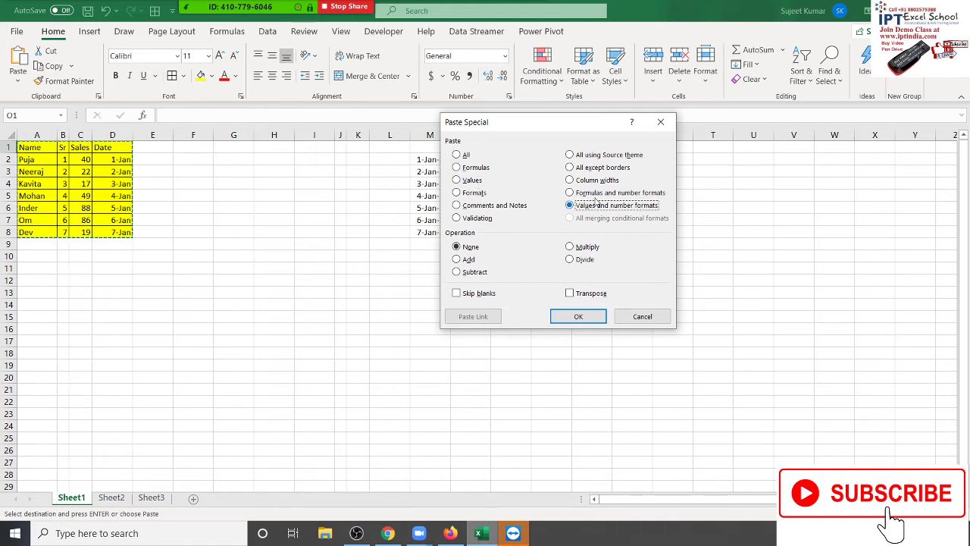
{"action": "left_click", "coordinate": [581, 317]}
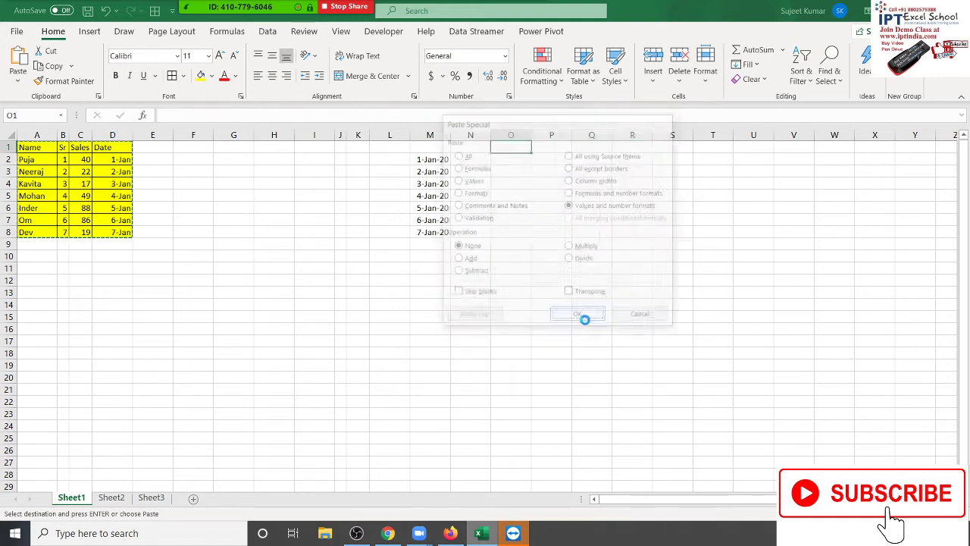
Close TeamViewer, review the pasted sales and dates, and switch to Sheet2
{"action": "left_click", "coordinate": [520, 325]}
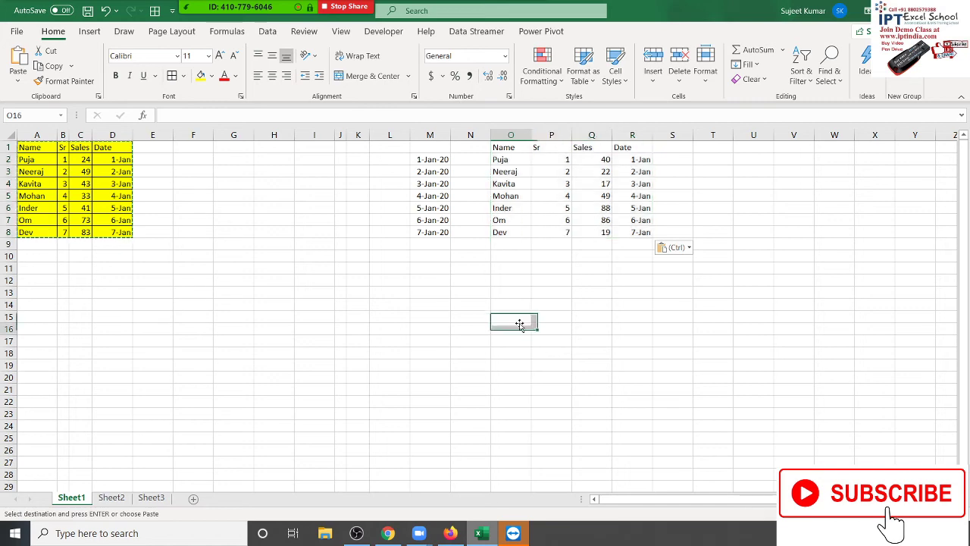
{"action": "left_click", "coordinate": [513, 532]}
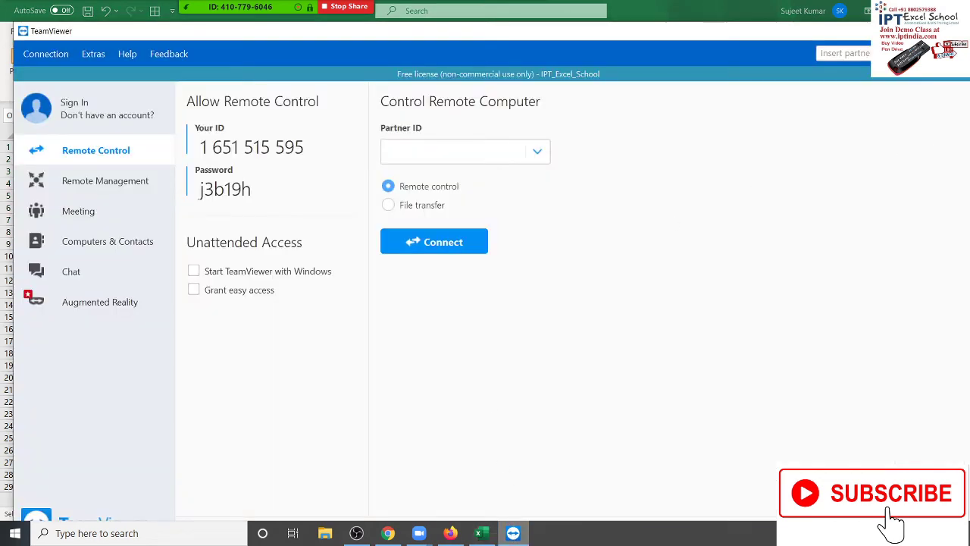
{"action": "key", "text": "alt+F4"}
{"action": "left_click_drag", "start_coordinate": [637, 159], "coordinate": [641, 232]}
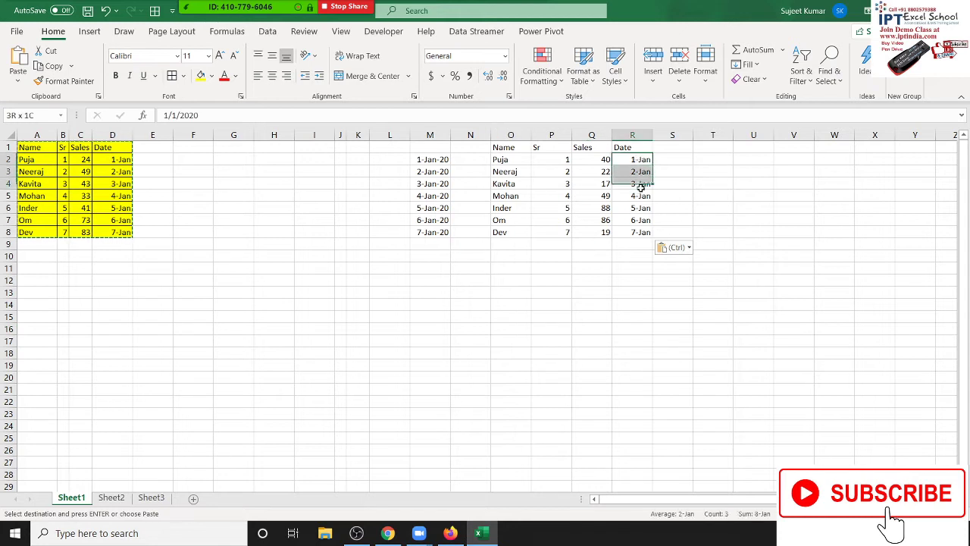
{"action": "left_click_drag", "start_coordinate": [603, 160], "coordinate": [604, 229]}
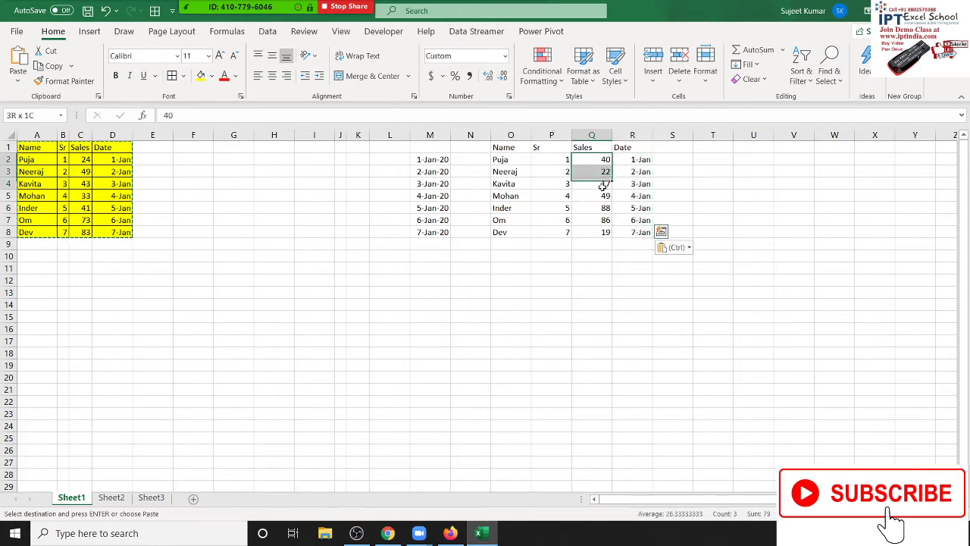
{"action": "left_click_drag", "start_coordinate": [632, 159], "coordinate": [629, 227]}
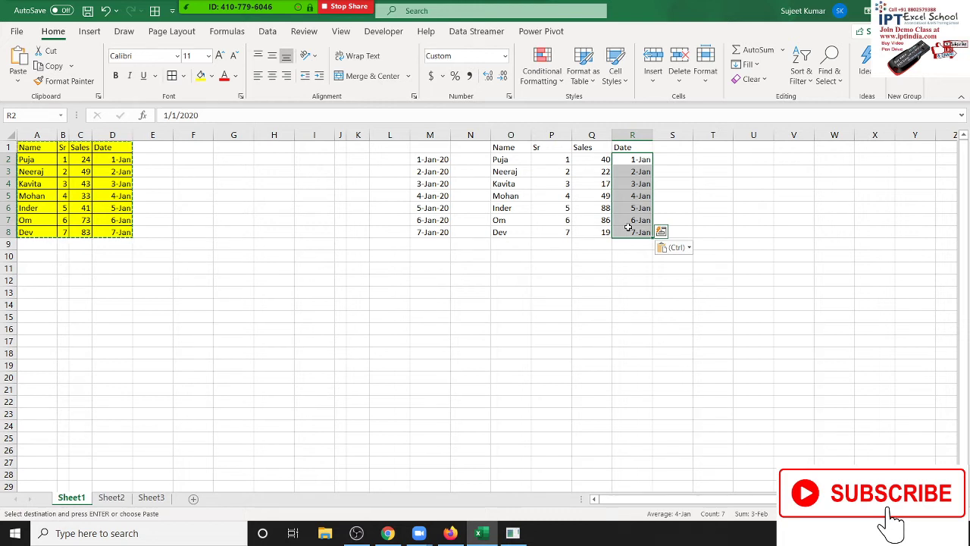
{"action": "left_click", "coordinate": [566, 246]}
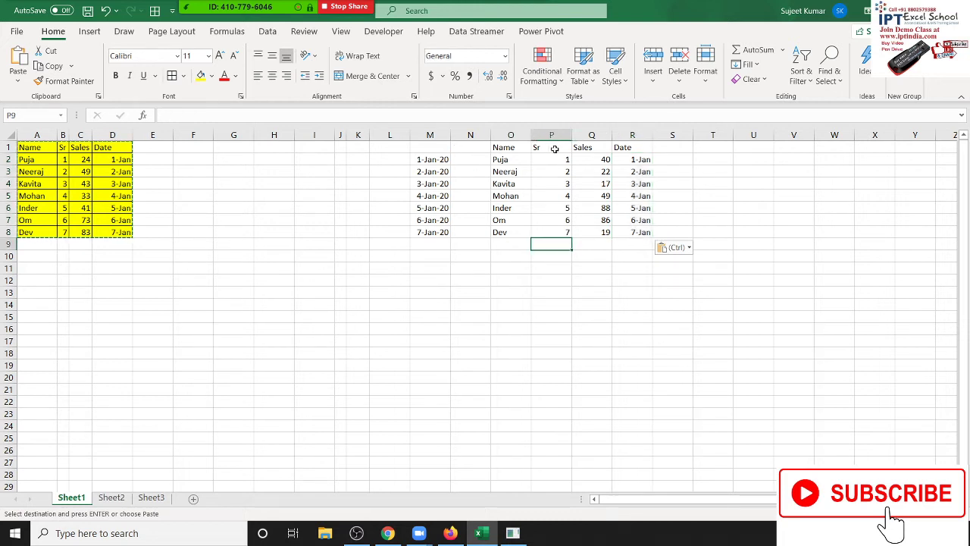
{"action": "left_click", "coordinate": [114, 495]}
Enter 20 in D7 and 30 in E7 on Sheet2
{"action": "left_click", "coordinate": [155, 219]}
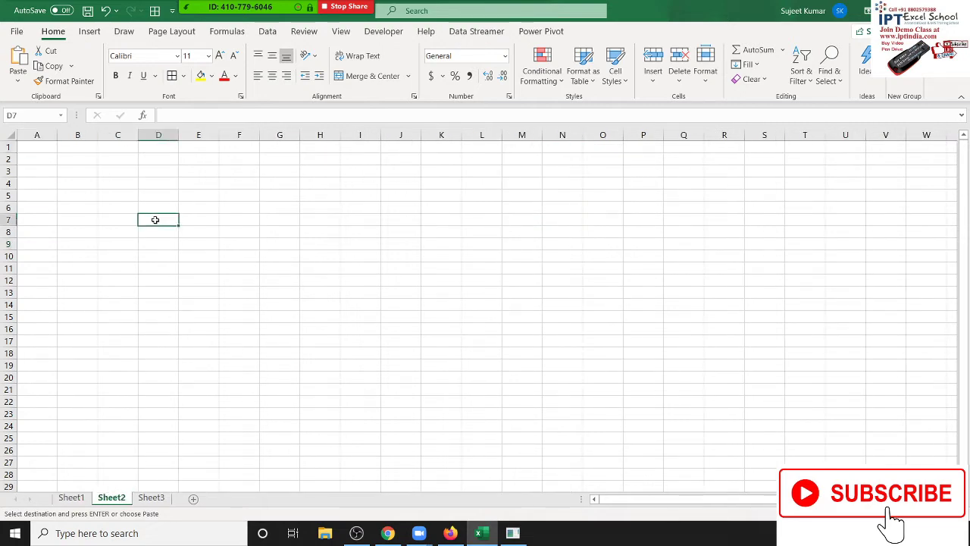
{"action": "type", "text": "20"}
{"action": "key", "text": "Tab"}
{"action": "type", "text": "30"}
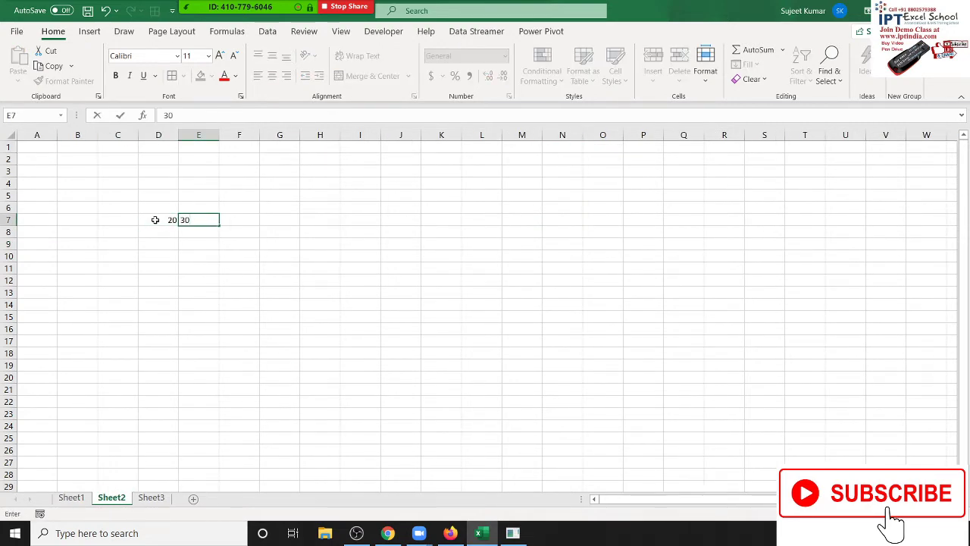
{"action": "key", "text": "Up"}
Copy the 20 from D7 over E7, then undo to restore 30
{"action": "left_click", "coordinate": [156, 220]}
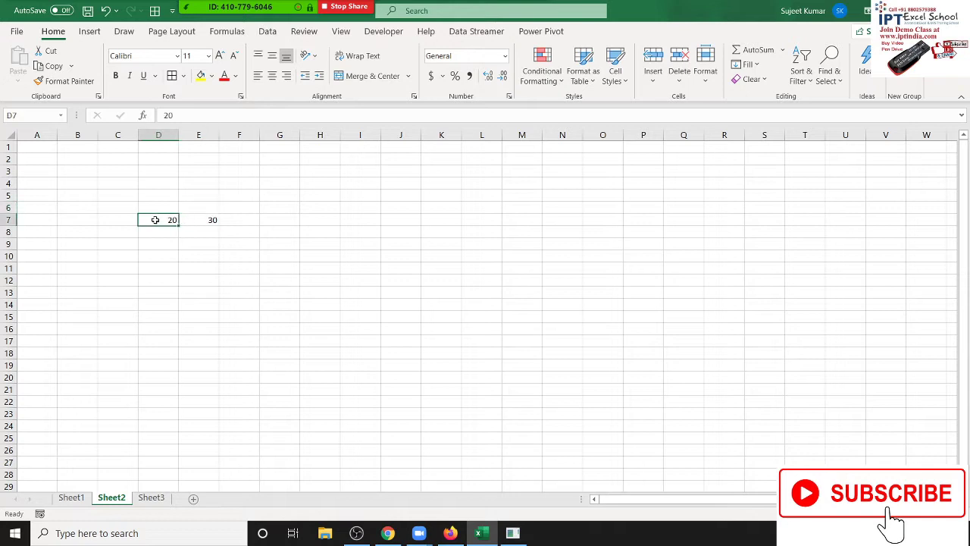
{"action": "key", "text": "ctrl+c"}
{"action": "key", "text": "Right"}
{"action": "key", "text": "ctrl+v"}
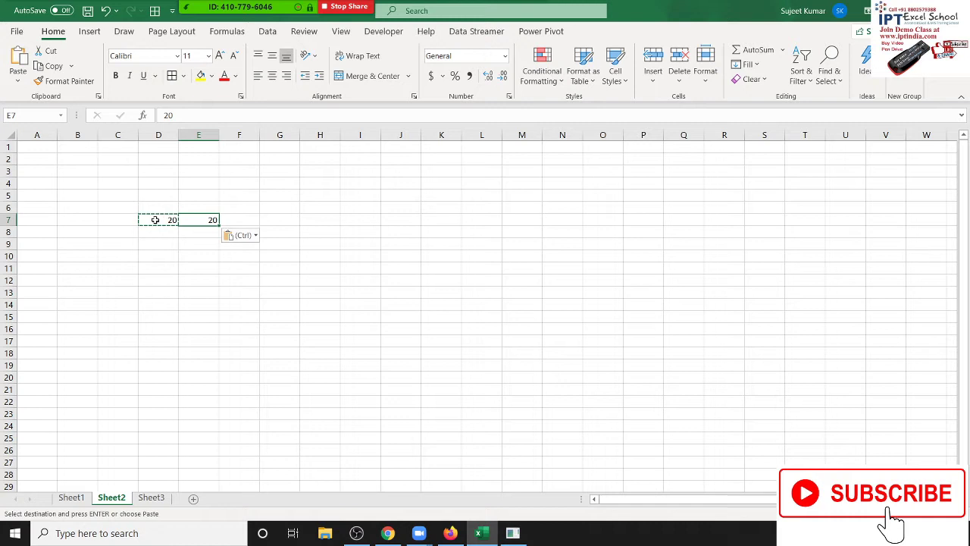
{"action": "key", "text": "ctrl+z"}
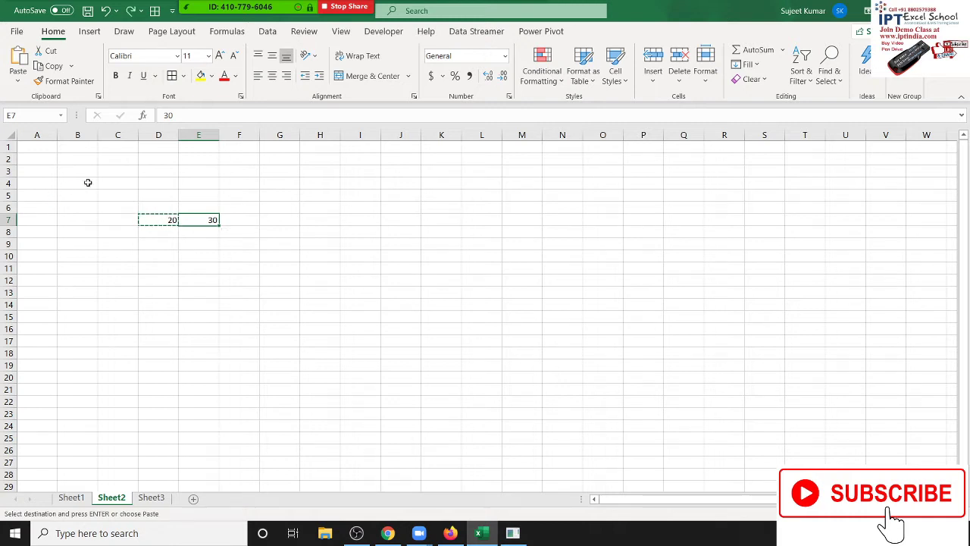
Paste Special with the Add operation onto E7, turning its 30 into 50
{"action": "right_click", "coordinate": [203, 221]}
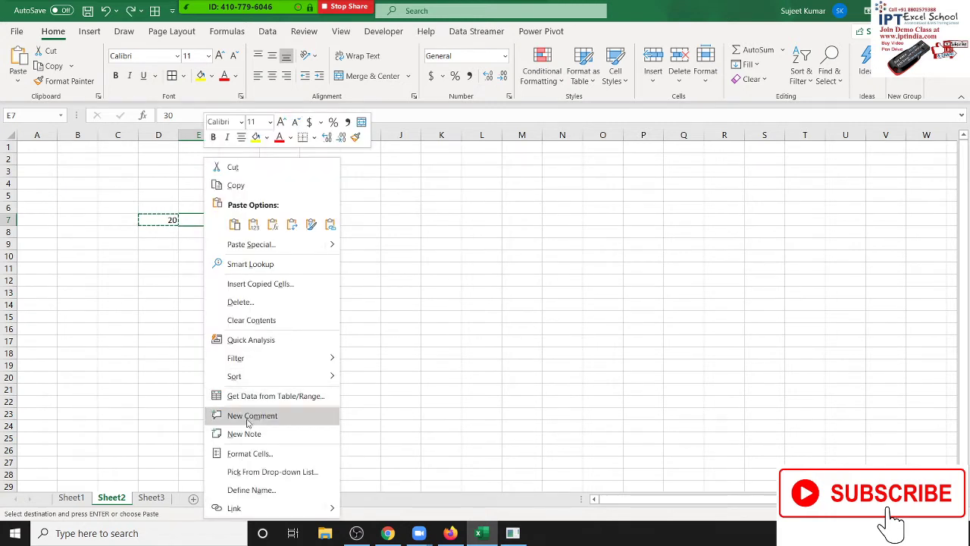
{"action": "left_click", "coordinate": [255, 245]}
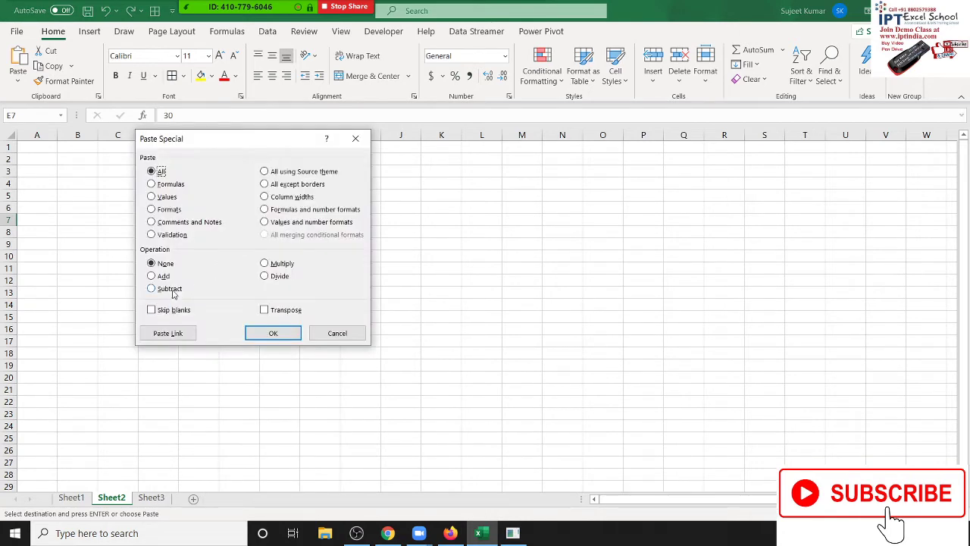
{"action": "left_click_drag", "start_coordinate": [254, 143], "coordinate": [461, 120]}
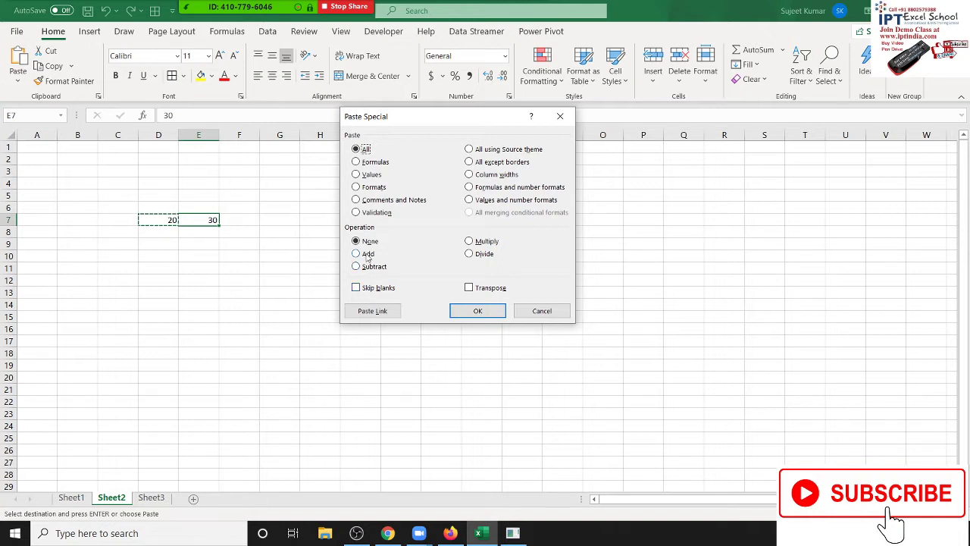
{"action": "left_click", "coordinate": [362, 255]}
{"action": "left_click", "coordinate": [470, 307]}
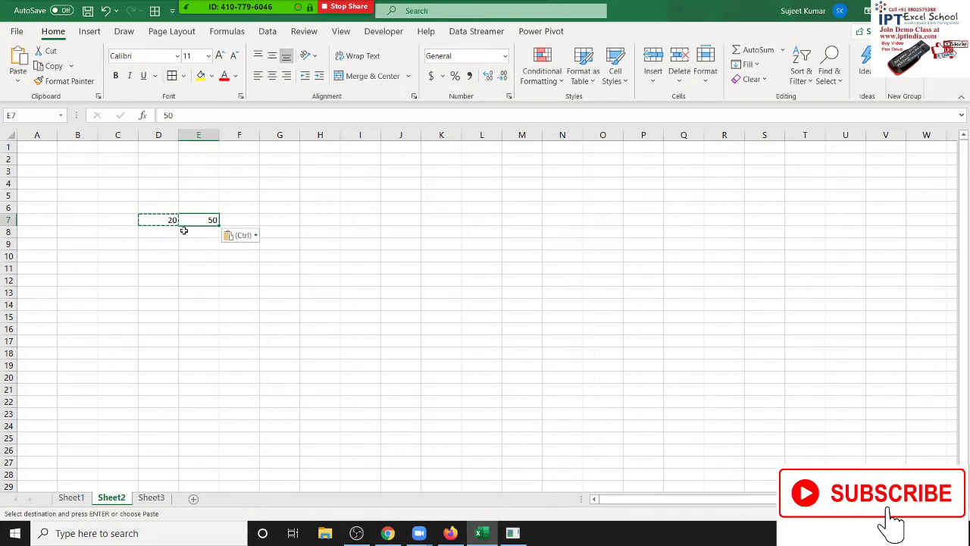
Clear the test numbers in D6:E9 and bring up Zoom's participants list
{"action": "left_click_drag", "start_coordinate": [151, 210], "coordinate": [199, 241]}
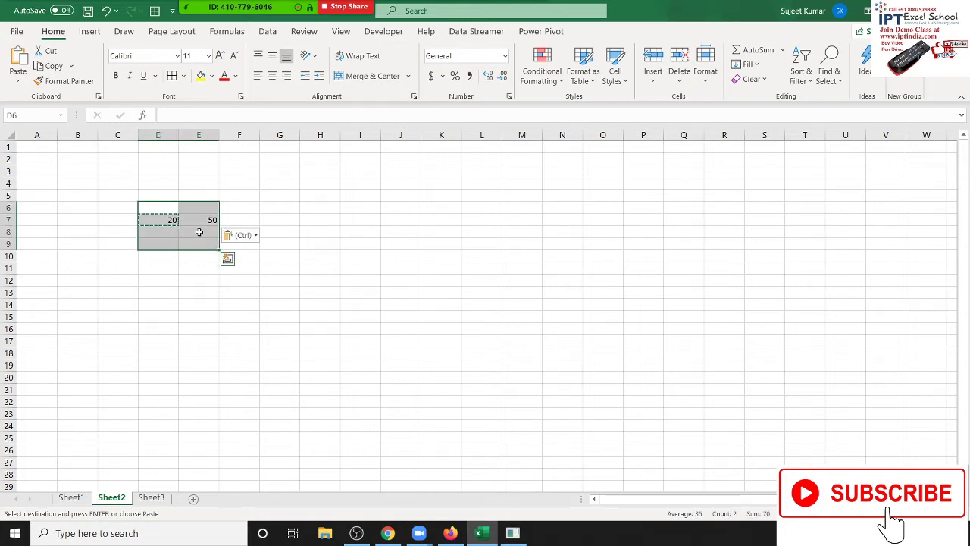
{"action": "key", "text": "Delete"}
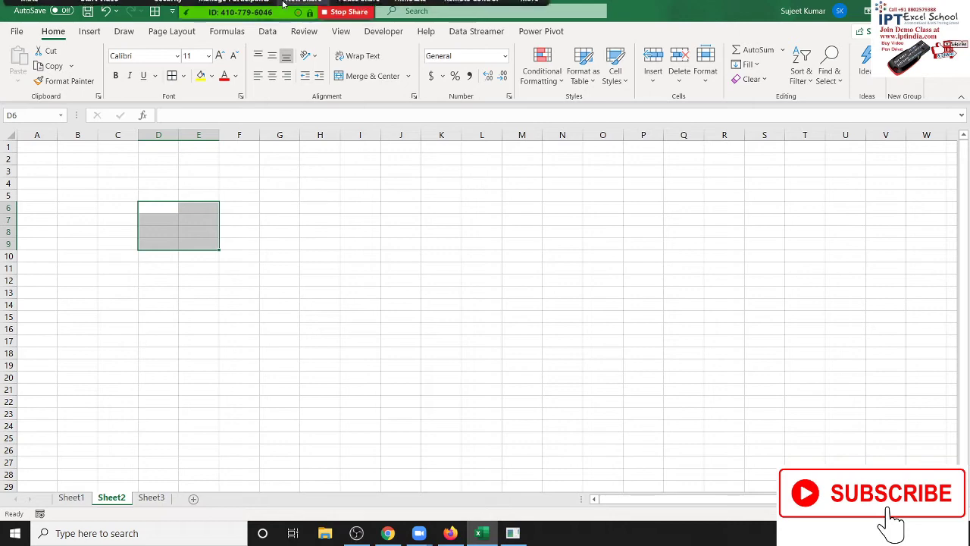
{"action": "left_click", "coordinate": [255, 17]}
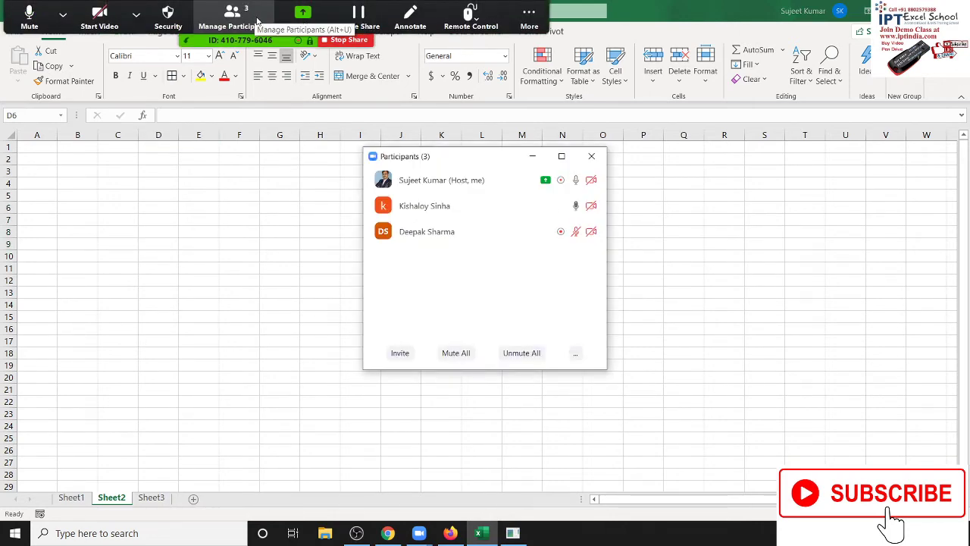
Ask the muted participant to unmute, then close Zoom's participants panel
{"action": "mouse_move", "coordinate": [485, 231]}
{"action": "left_click", "coordinate": [542, 229]}
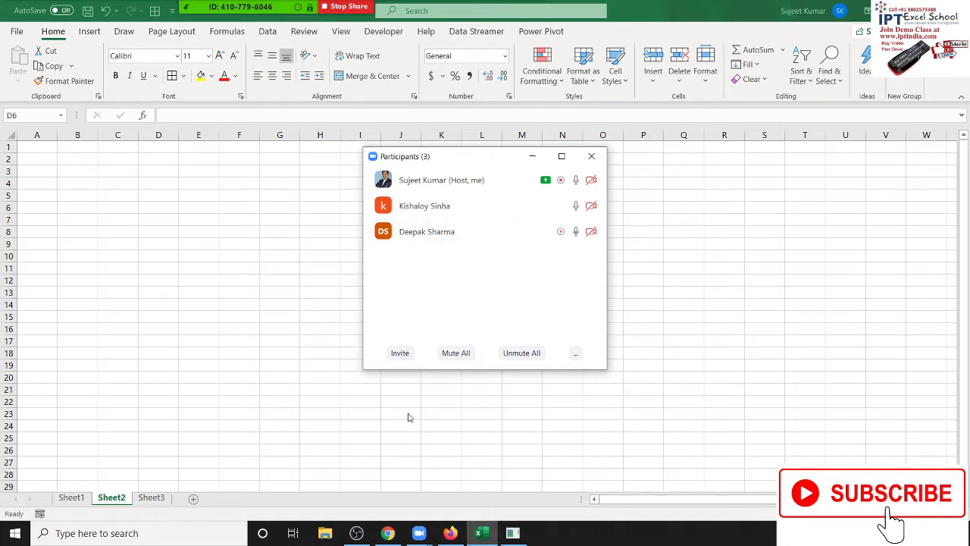
{"action": "key", "text": "alt+Tab"}
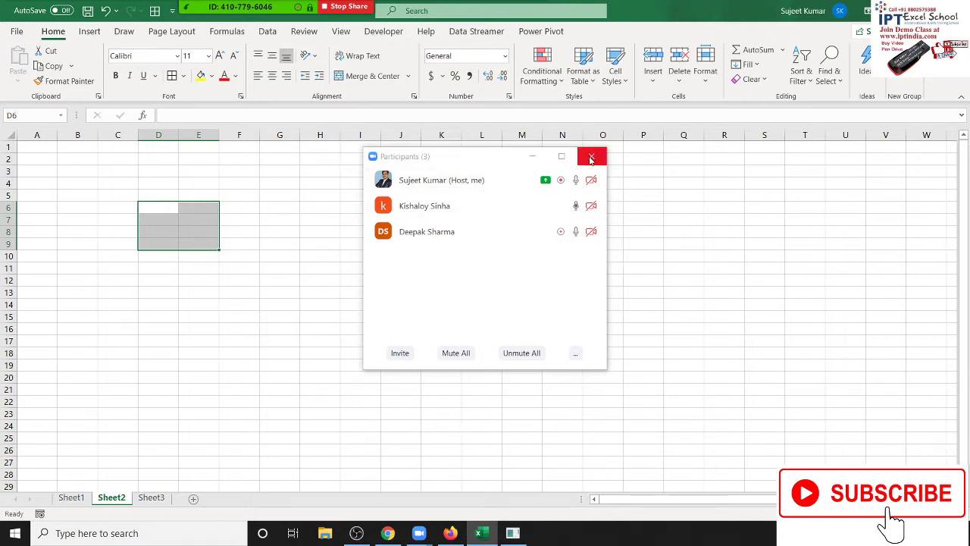
{"action": "left_click", "coordinate": [591, 158]}
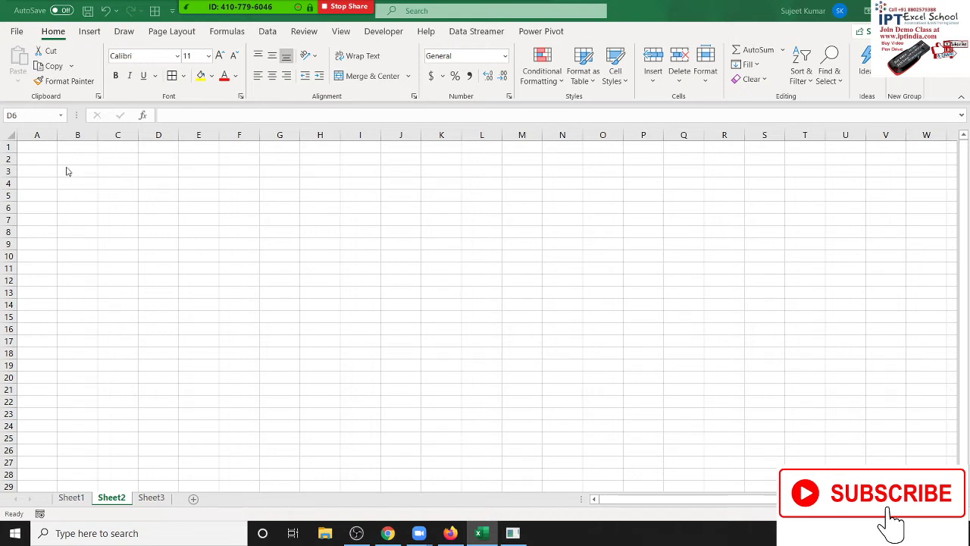
Enter 20% in cell C3
{"action": "left_click", "coordinate": [43, 147]}
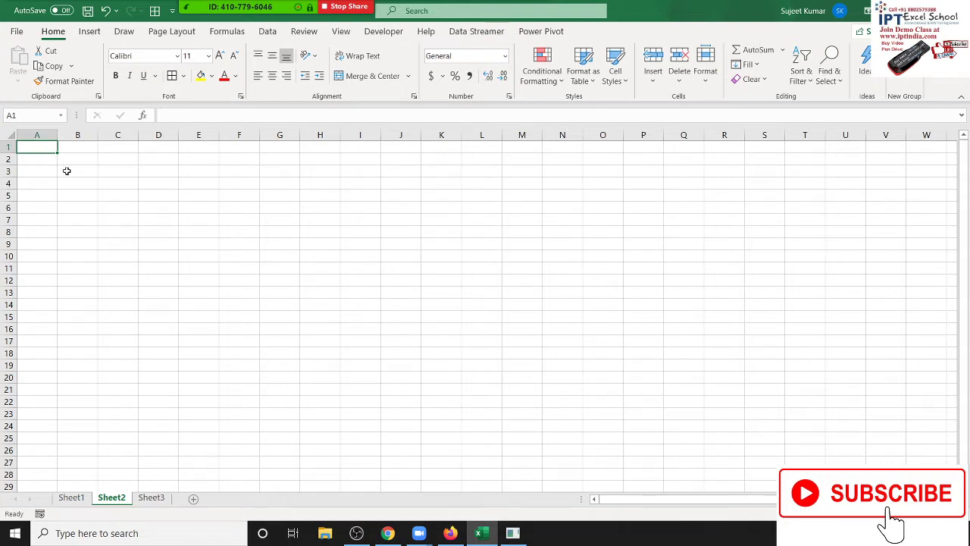
{"action": "left_click", "coordinate": [102, 172]}
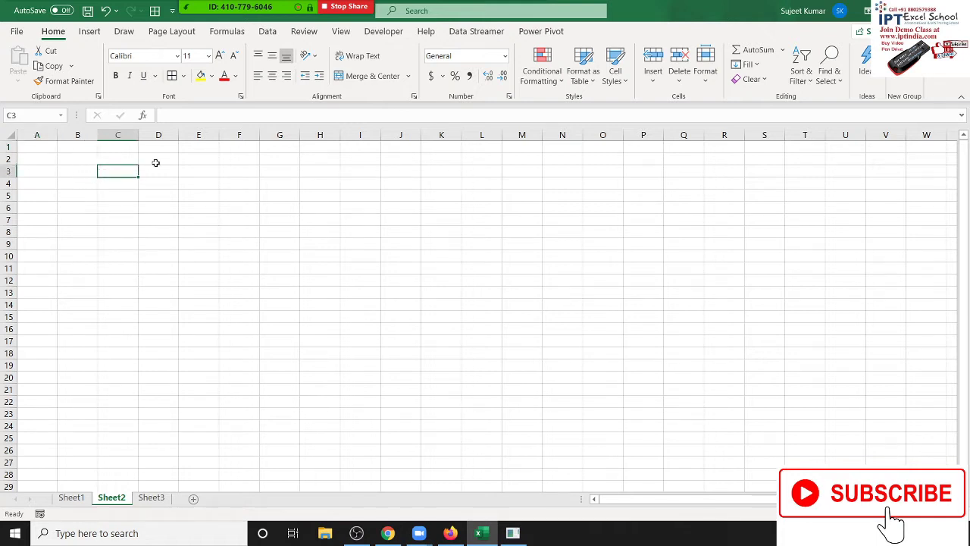
{"action": "type", "text": "2"}
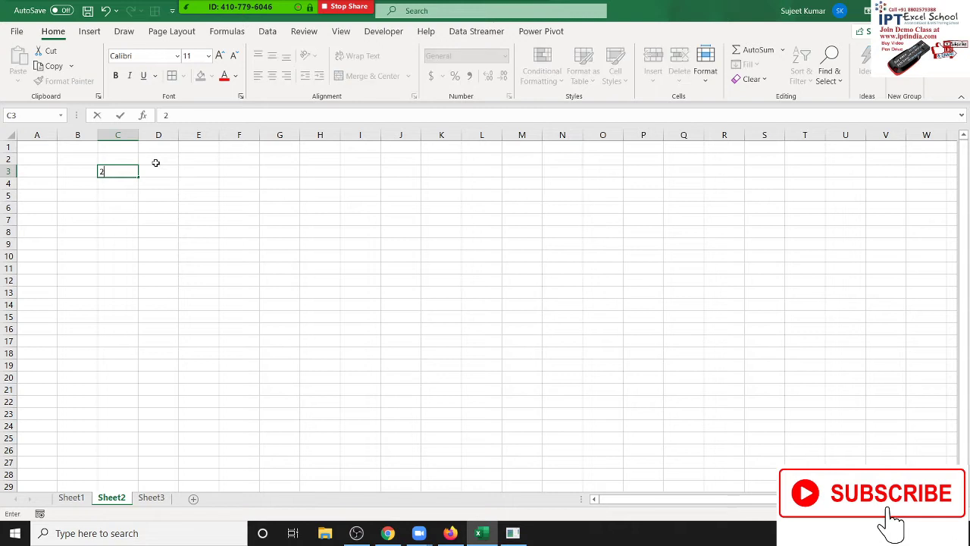
{"action": "type", "text": "0"}
{"action": "type", "text": "%"}
{"action": "key", "text": "Return"}
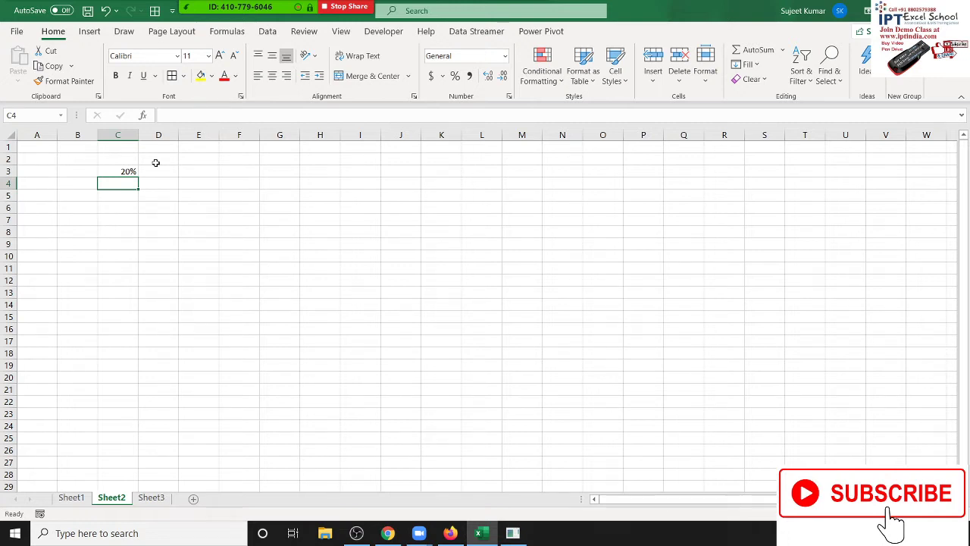
Enter 20 in D3 and apply Percent Style so it shows 2000%
{"action": "key", "text": "Up"}
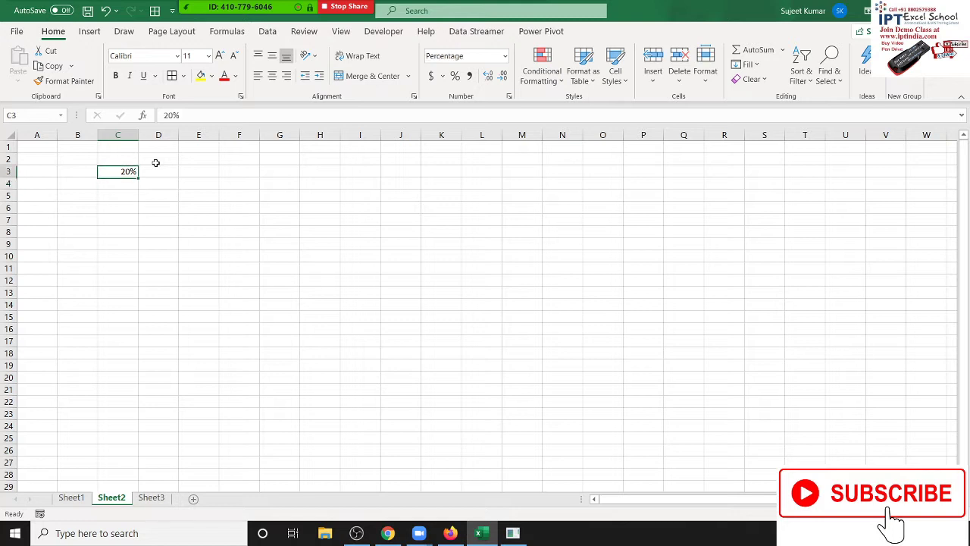
{"action": "key", "text": "Right"}
{"action": "type", "text": "2"}
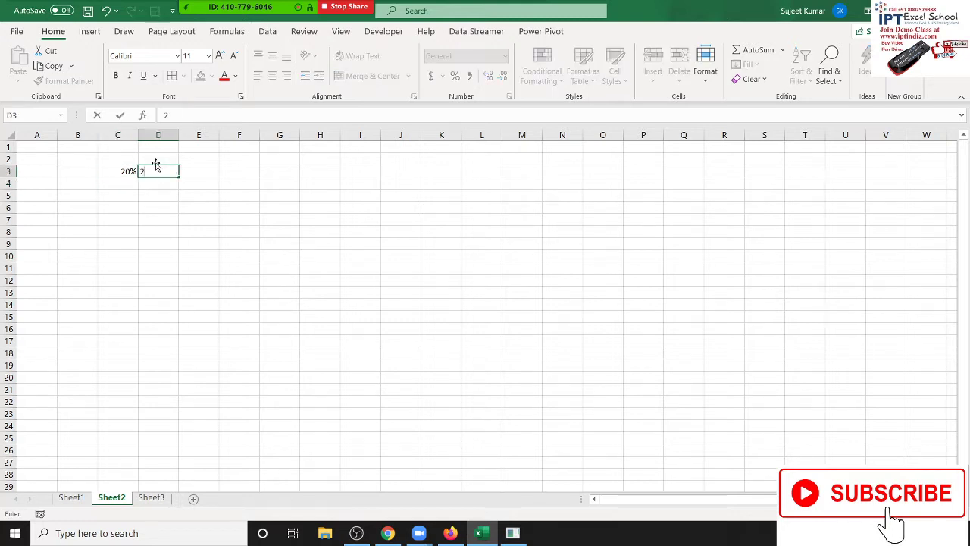
{"action": "type", "text": "0"}
{"action": "key", "text": "Return"}
{"action": "key", "text": "Up"}
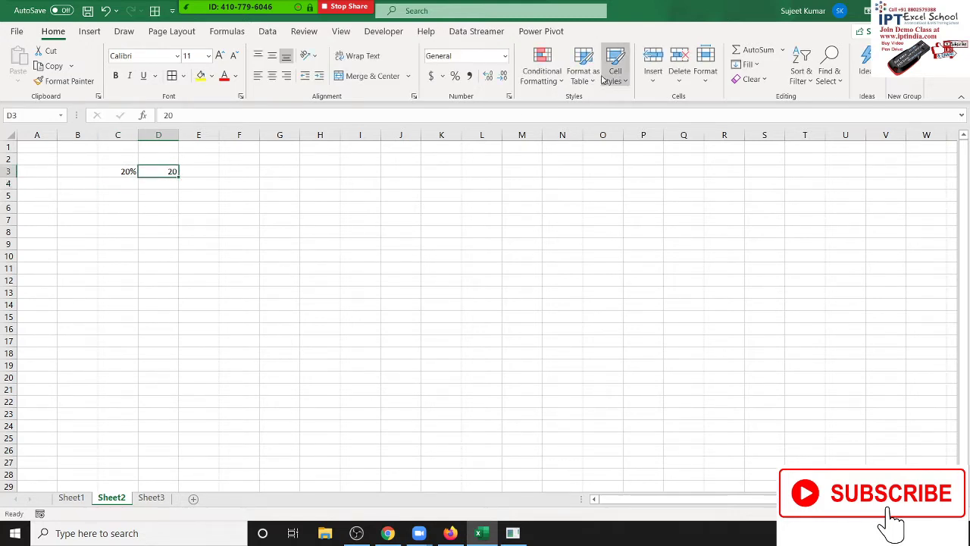
{"action": "left_click", "coordinate": [455, 76]}
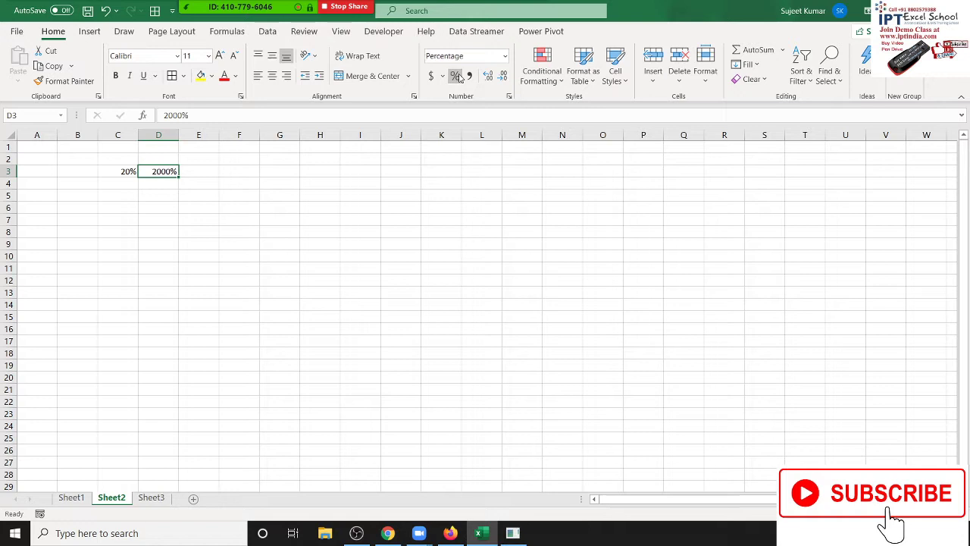
Add the note 1=100% in cell D4
{"action": "left_click", "coordinate": [169, 184]}
{"action": "type", "text": "1="}
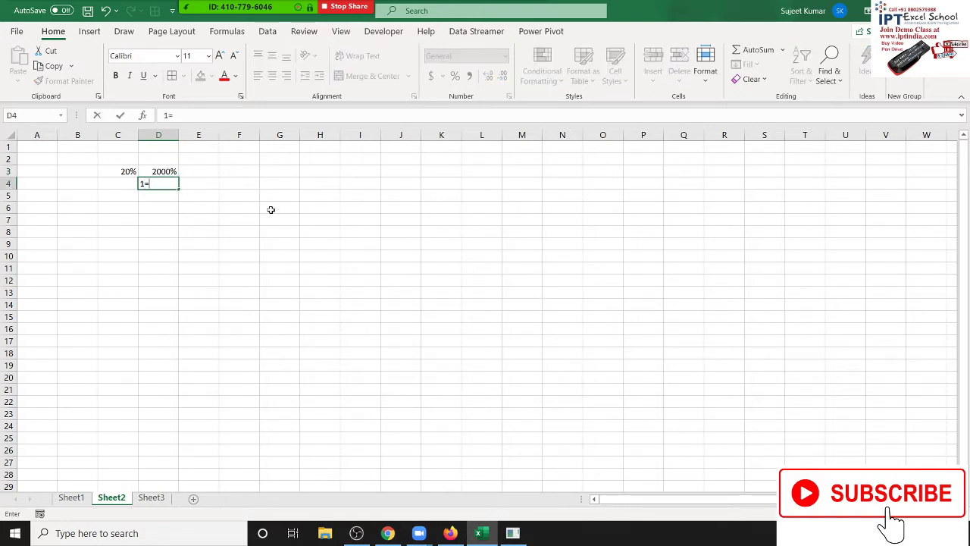
{"action": "type", "text": "100%"}
{"action": "key", "text": "Return"}
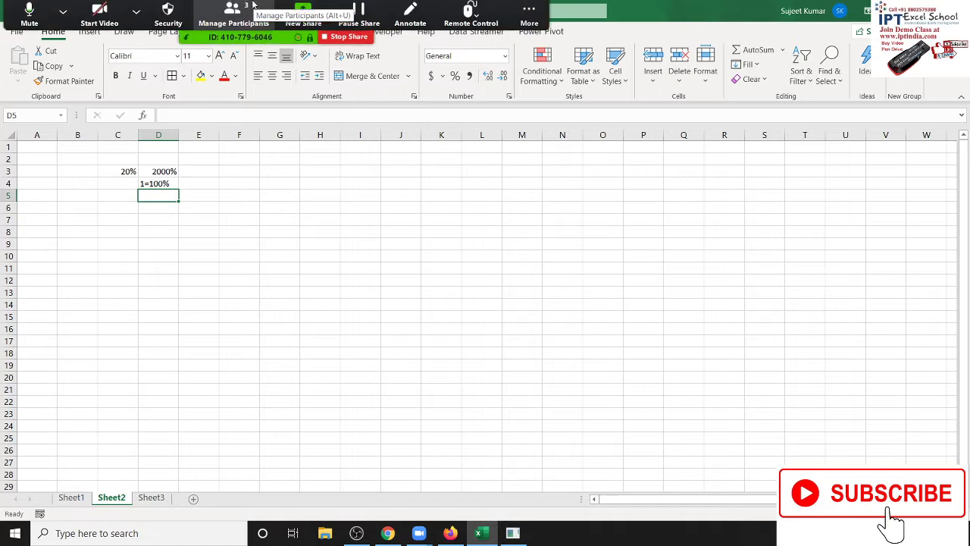
Mute all meeting participants in Zoom and close the participants panel
{"action": "left_click", "coordinate": [254, 6]}
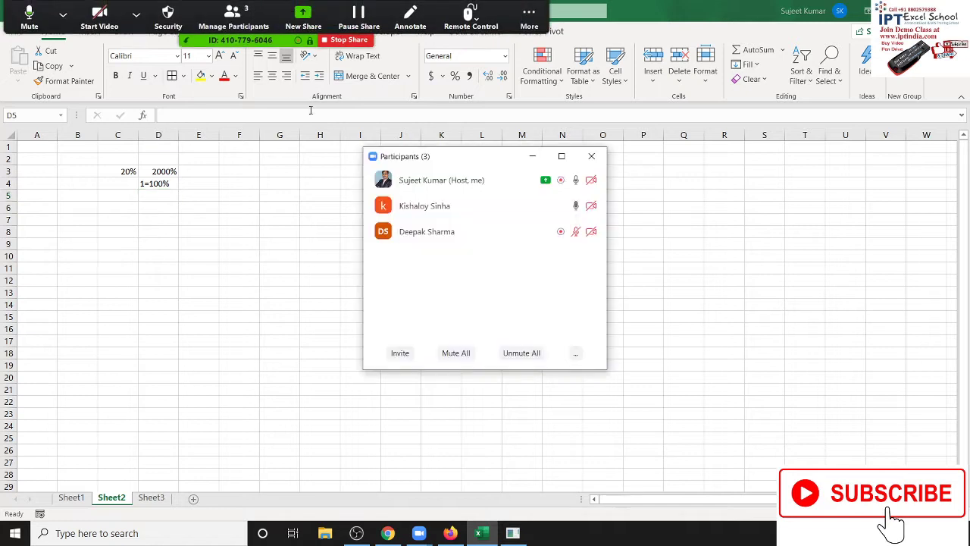
{"action": "left_click", "coordinate": [465, 355]}
{"action": "left_click", "coordinate": [518, 300]}
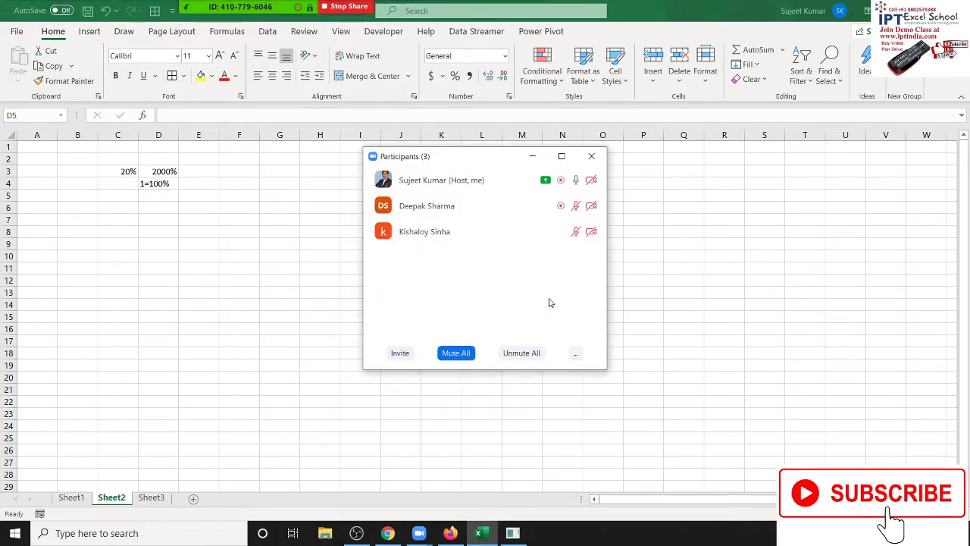
{"action": "left_click", "coordinate": [591, 156]}
Close the stray TeamViewer window and reselect the 1=100% note in D4
{"action": "left_click", "coordinate": [520, 533]}
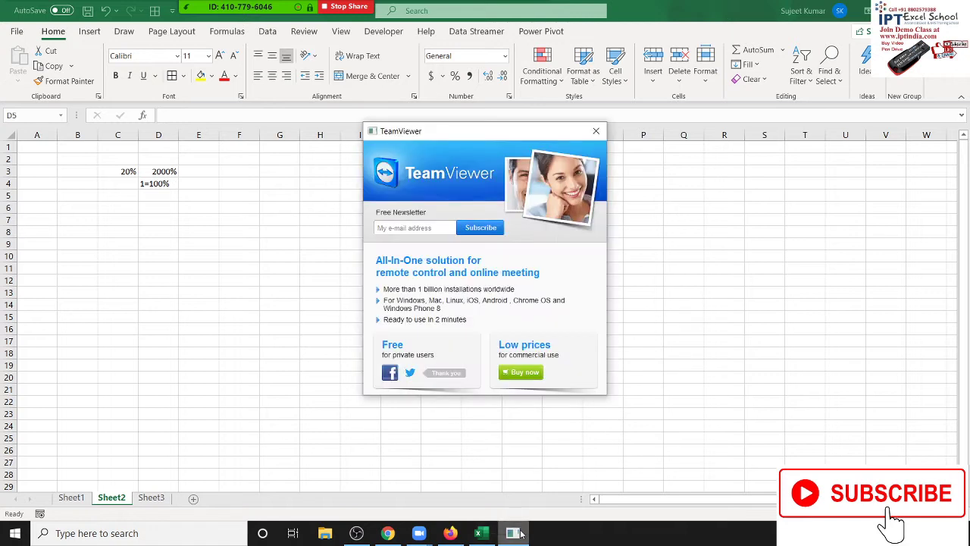
{"action": "left_click", "coordinate": [595, 131]}
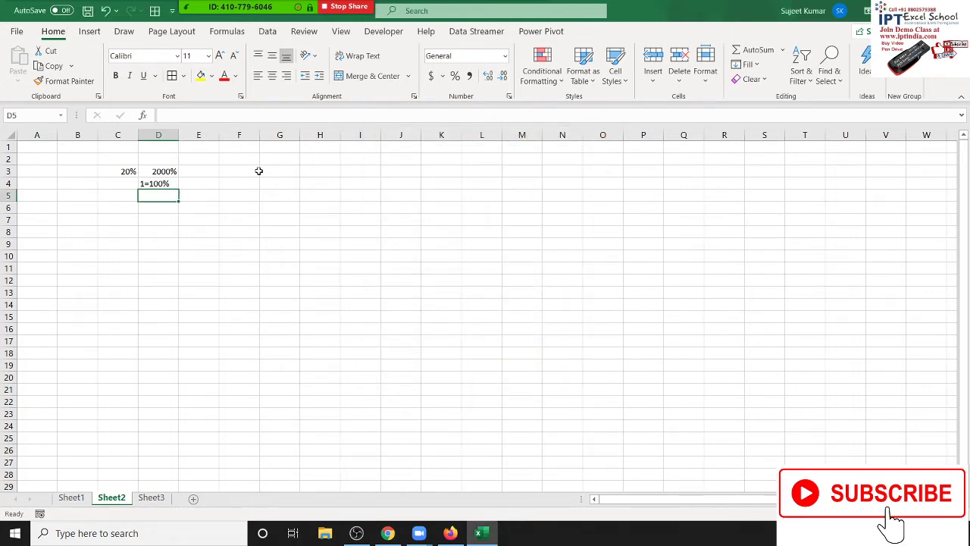
{"action": "left_click", "coordinate": [173, 187]}
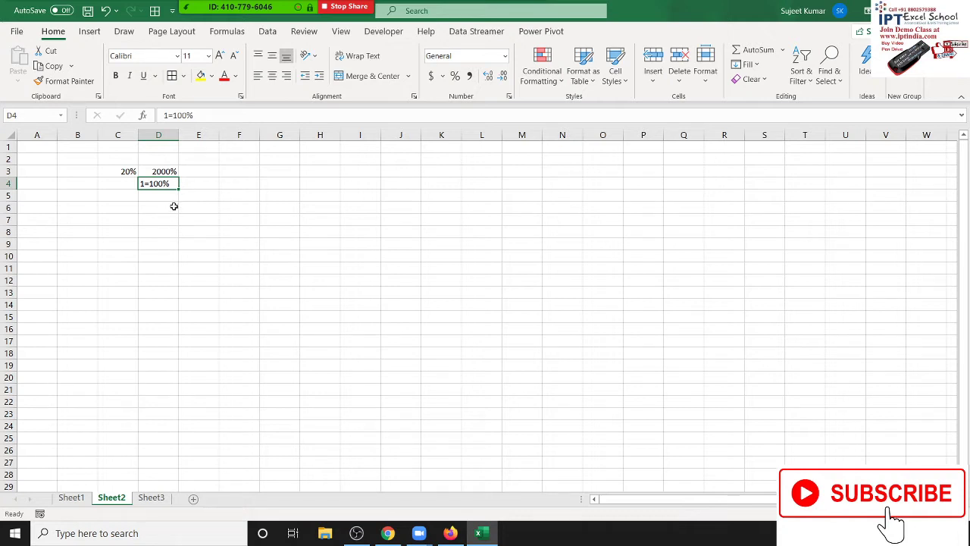
Enter 0.20 in E3 and apply Percent Style so it displays 20%
{"action": "left_click", "coordinate": [204, 169]}
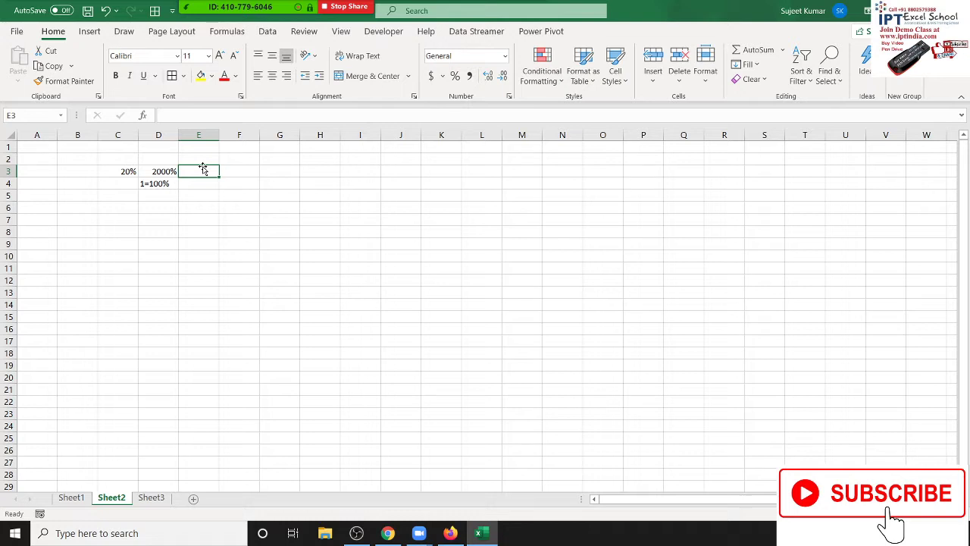
{"action": "type", "text": "0.20"}
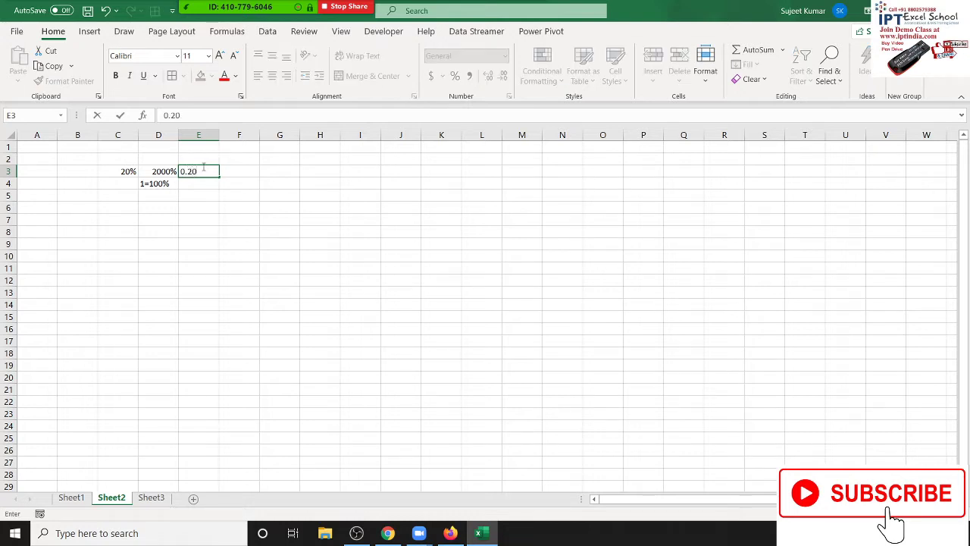
{"action": "key", "text": "Return"}
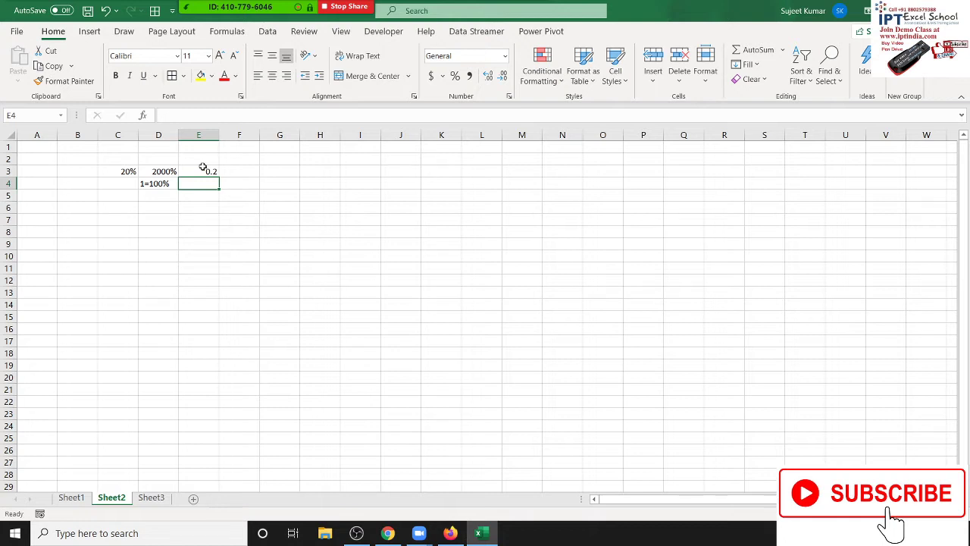
{"action": "left_click", "coordinate": [203, 168]}
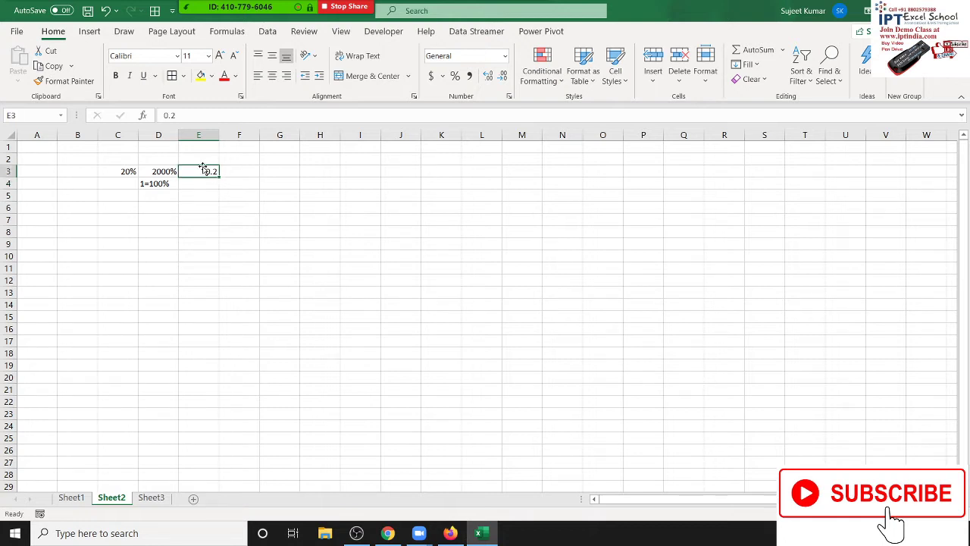
{"action": "left_click", "coordinate": [455, 76]}
Clear the example values in B1:F6 and put a % label in A1
{"action": "left_click_drag", "start_coordinate": [92, 152], "coordinate": [235, 216]}
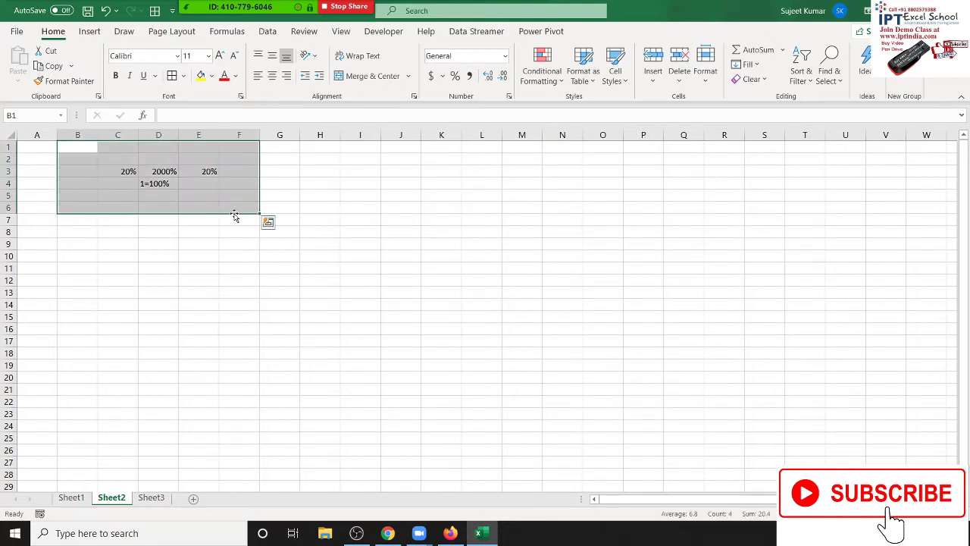
{"action": "key", "text": "Delete"}
{"action": "left_click", "coordinate": [50, 149]}
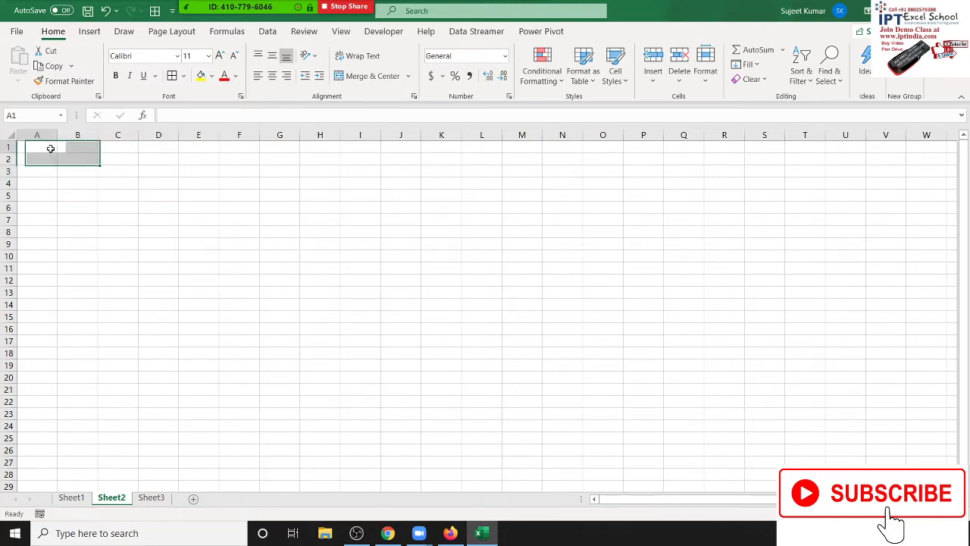
{"action": "type", "text": "%"}
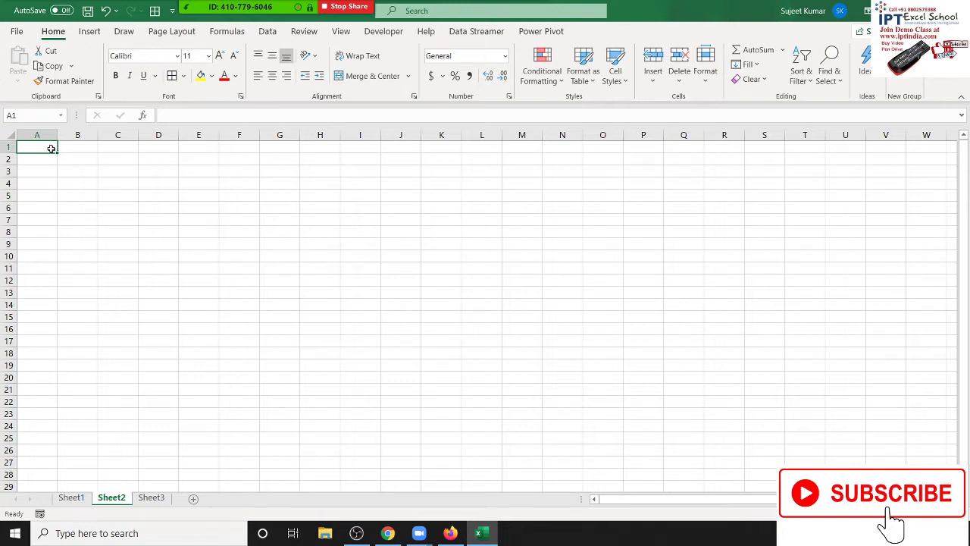
{"action": "key", "text": "Return"}
Start a RAND formula in A2 from the suggestions, then cancel it
{"action": "type", "text": "="}
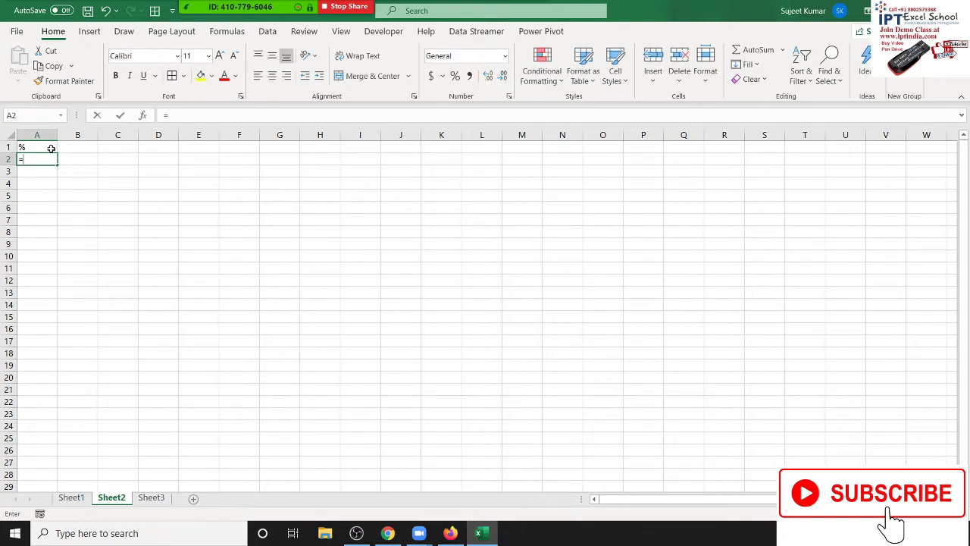
{"action": "type", "text": "ra"}
{"action": "key", "text": "Down"}
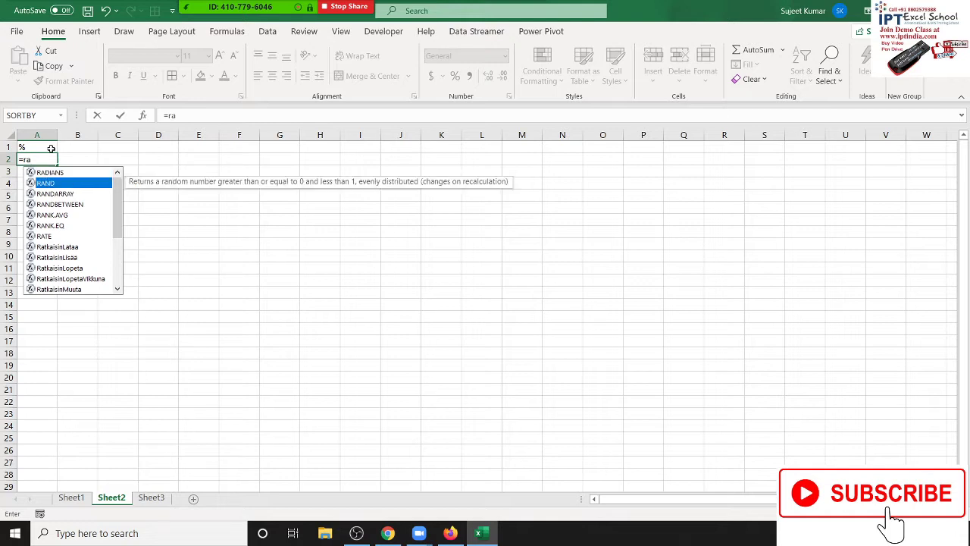
{"action": "key", "text": "Down"}
{"action": "key", "text": "Down"}
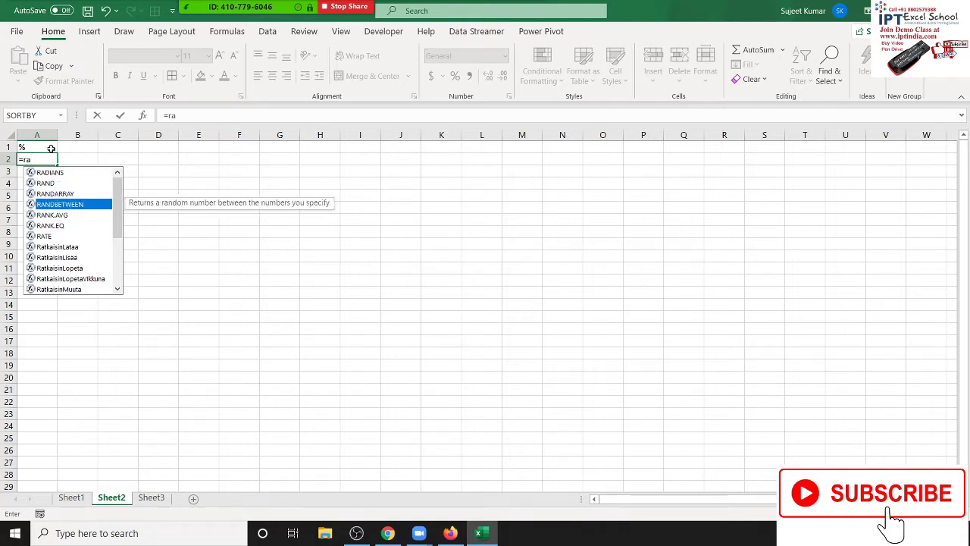
{"action": "key", "text": "Escape"}
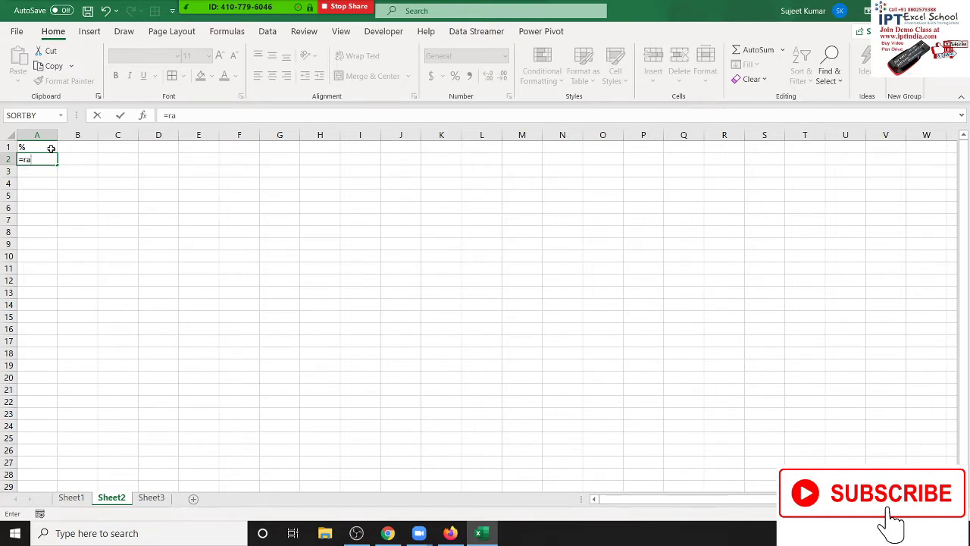
{"action": "key", "text": "BackSpace"}
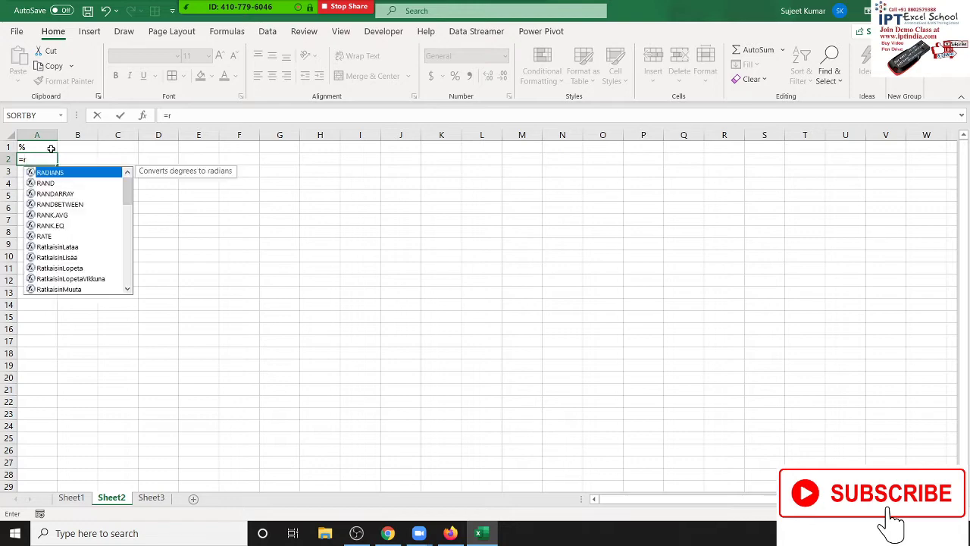
{"action": "key", "text": "Down"}
{"action": "key", "text": "Down"}
{"action": "key", "text": "Down"}
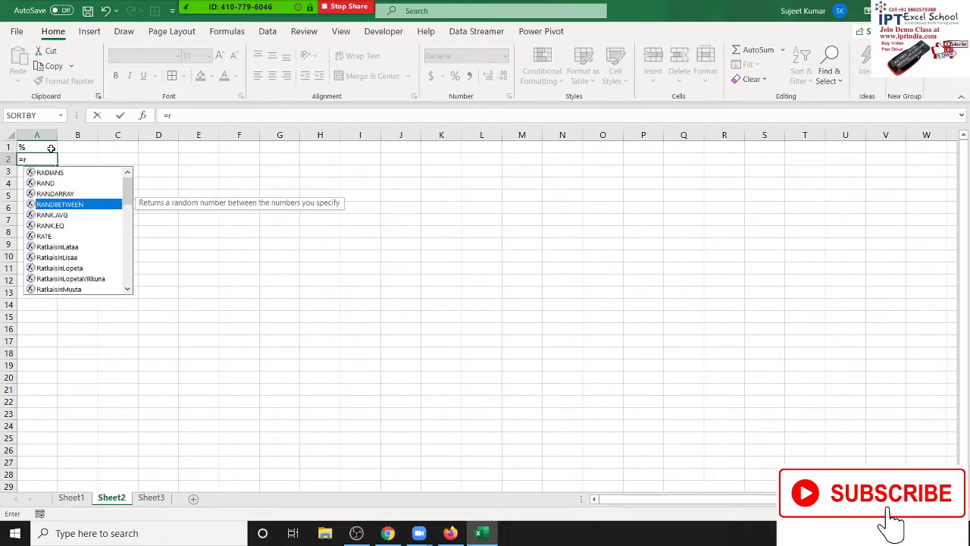
{"action": "key", "text": "Escape"}
{"action": "key", "text": "Return"}
{"action": "key", "text": "Return"}
{"action": "key", "text": "Escape"}
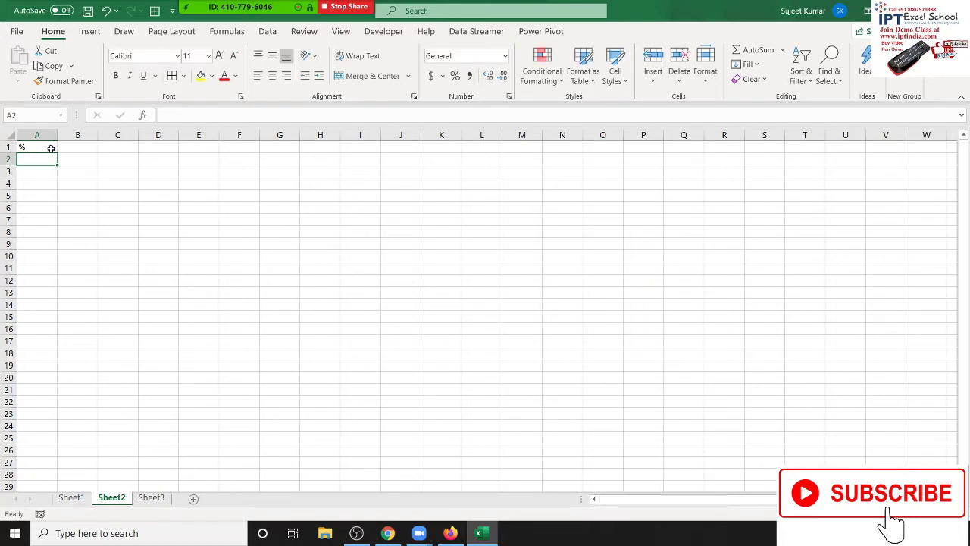
Enter =RANDBETWEEN(10,90) in A2 and extend the selection across row 2 to column P
{"action": "type", "text": "=ra"}
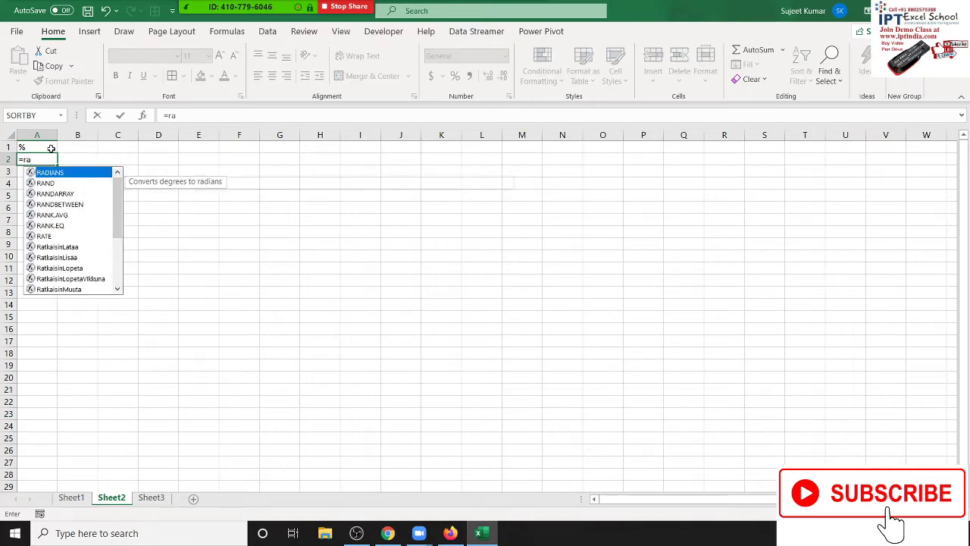
{"action": "key", "text": "Down"}
{"action": "key", "text": "Down"}
{"action": "key", "text": "Down"}
{"action": "key", "text": "Tab"}
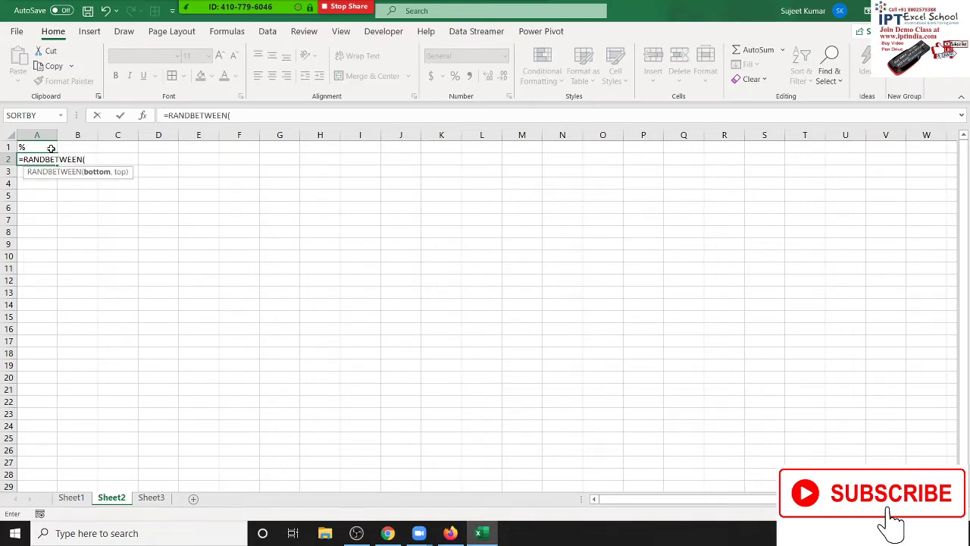
{"action": "type", "text": "10,90)"}
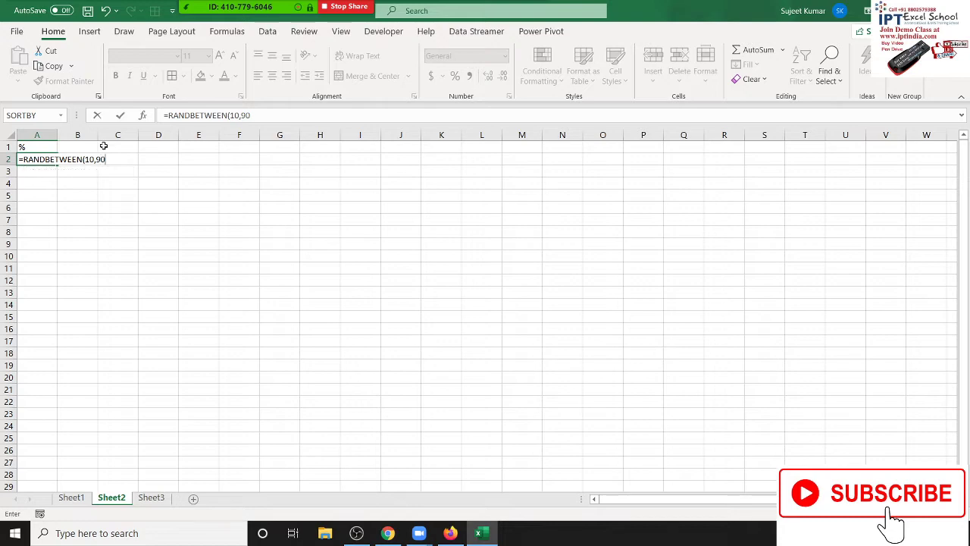
{"action": "key", "text": "Return"}
{"action": "key", "text": "Up"}
{"action": "key", "text": "shift+Right"}
{"action": "key", "text": "shift+Right"}
{"action": "key", "text": "shift+Right"}
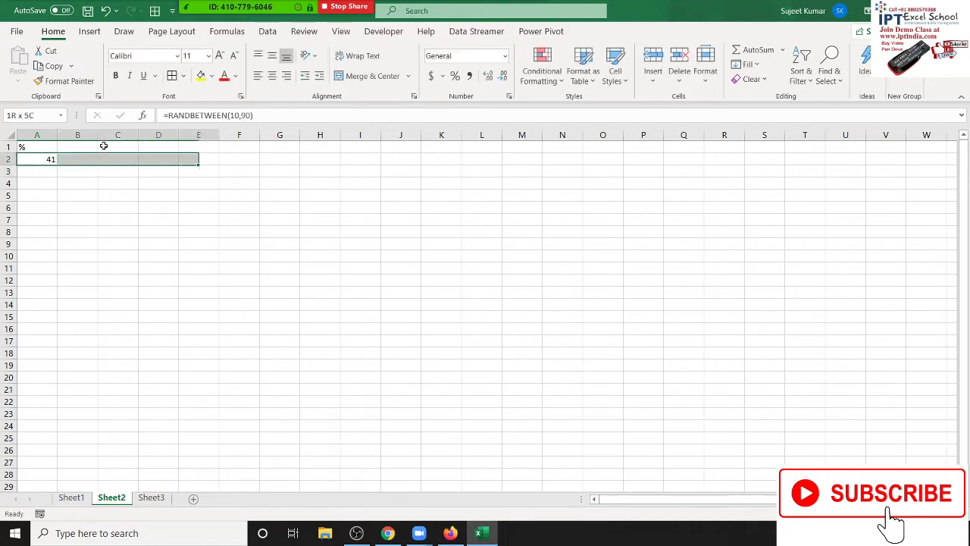
{"action": "key", "text": "shift+Right"}
{"action": "key", "text": "shift+Right"}
{"action": "key", "text": "shift+Right"}
{"action": "key", "text": "shift+Right"}
Fill A2:P22 with the RANDBETWEEN(10,90) formula
{"action": "key", "text": "shift+Down"}
{"action": "key", "text": "shift+Down"}
{"action": "key", "text": "shift+Down"}
{"action": "key", "text": "shift+Down"}
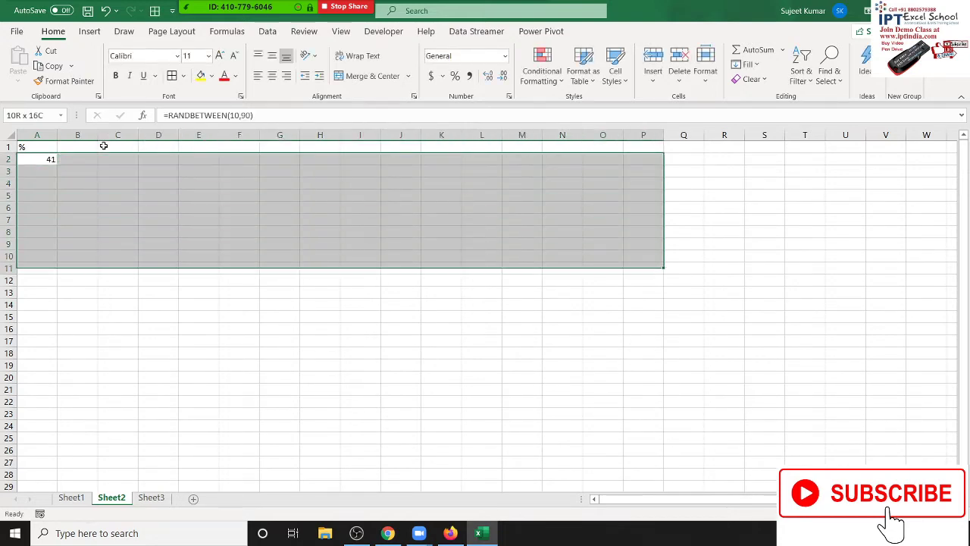
{"action": "key", "text": "shift+Down"}
{"action": "key", "text": "shift+Down"}
{"action": "key", "text": "shift+Down"}
{"action": "key", "text": "shift+Down"}
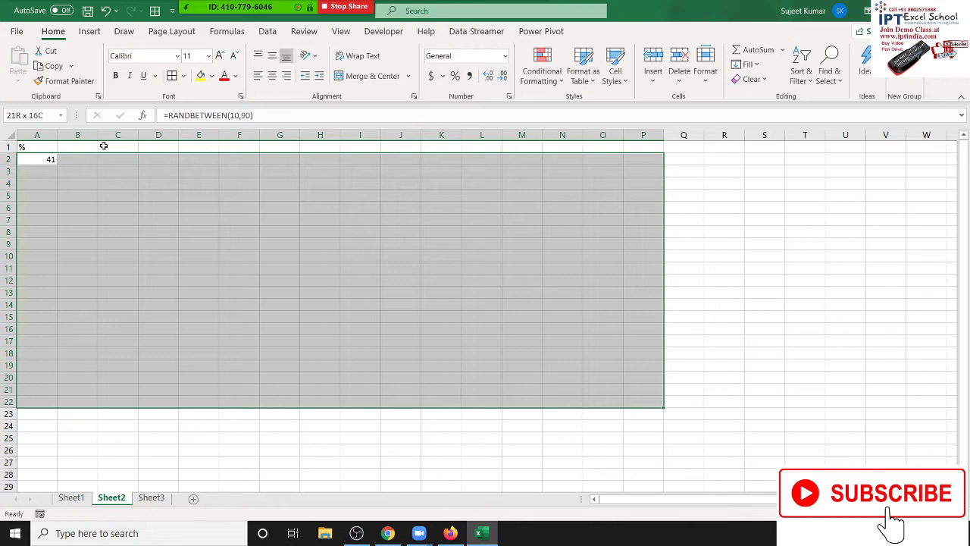
{"action": "key", "text": "ctrl+Return"}
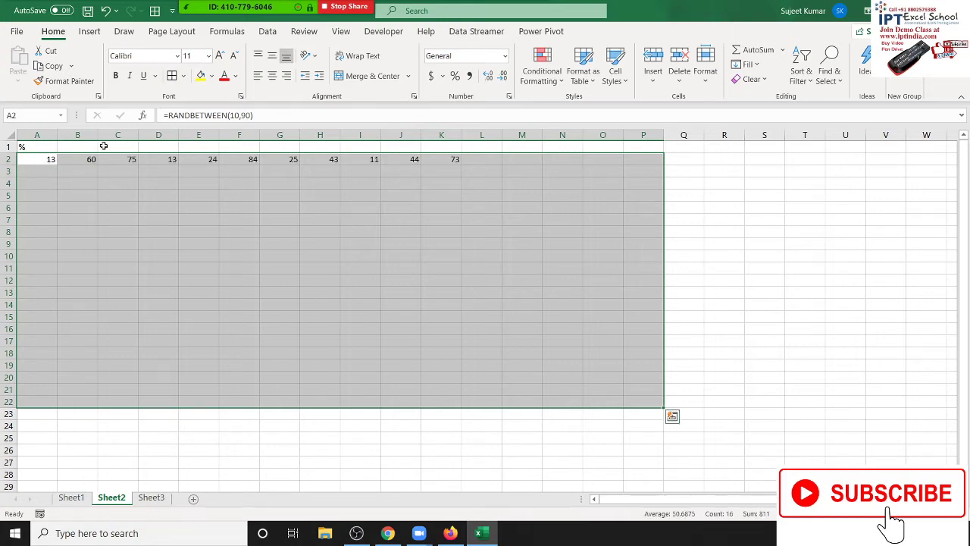
Paste the random numbers back as values and confirm C3 and B4 hold plain numbers
{"action": "key", "text": "ctrl+c"}
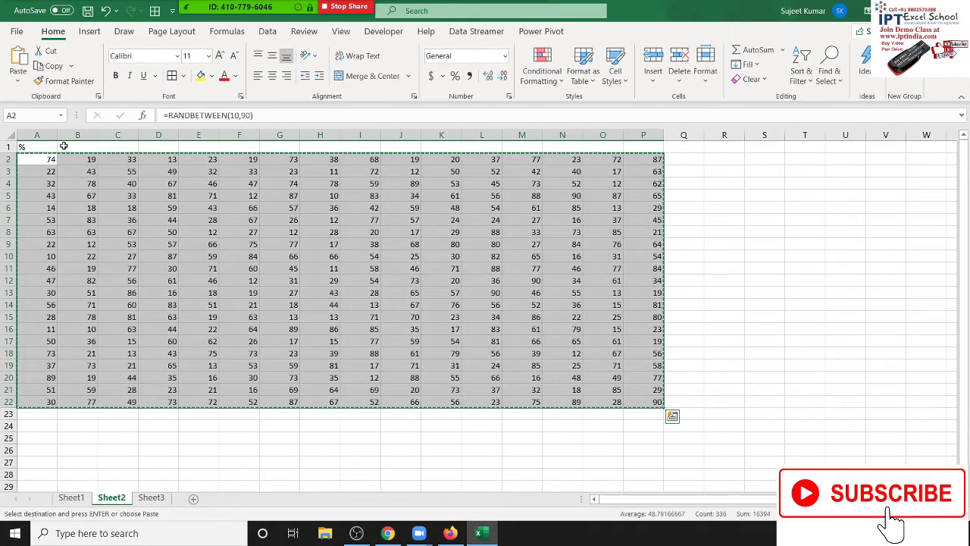
{"action": "left_click", "coordinate": [18, 76]}
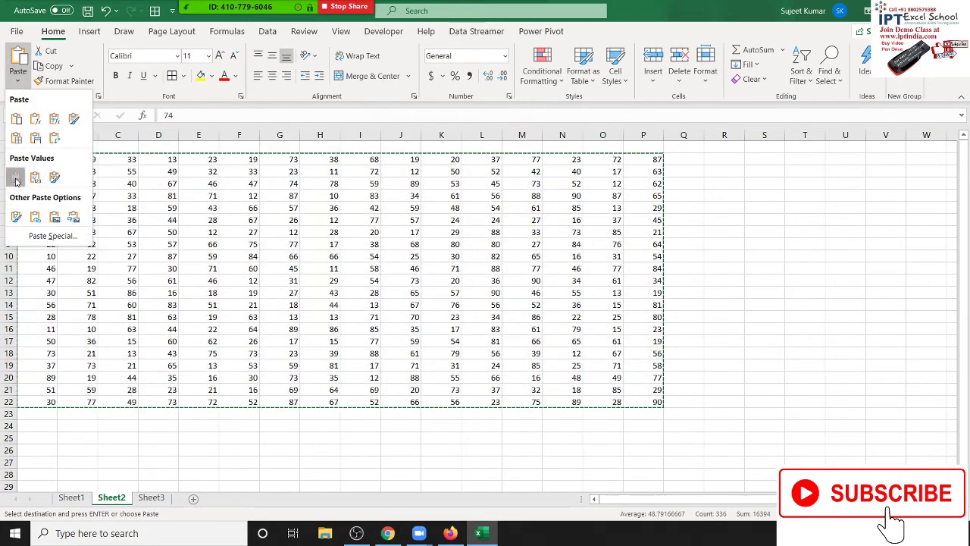
{"action": "left_click", "coordinate": [16, 176]}
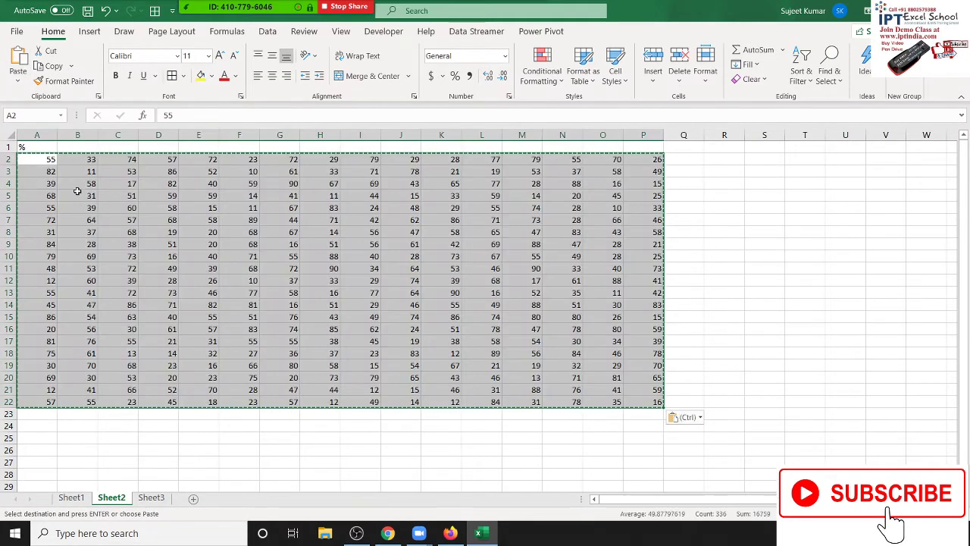
{"action": "left_click", "coordinate": [117, 171]}
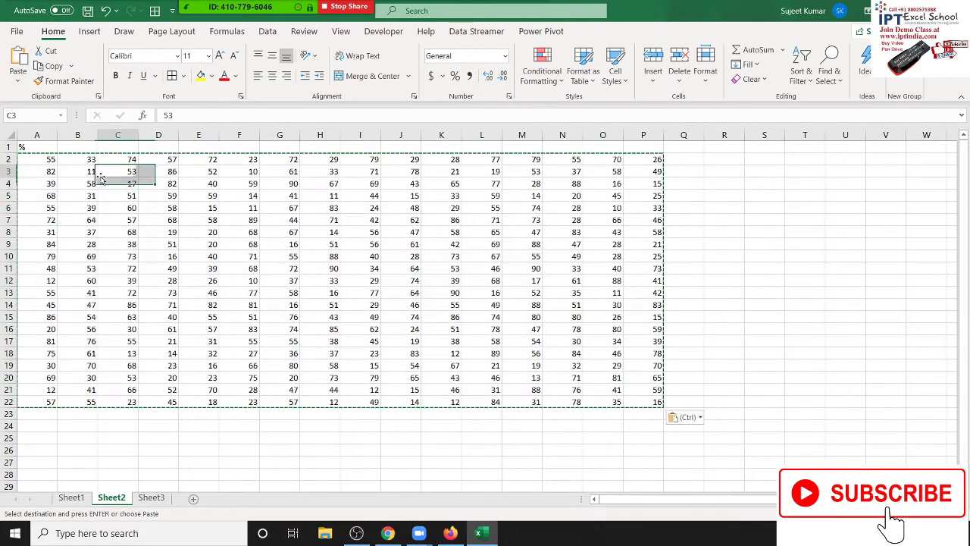
{"action": "left_click", "coordinate": [59, 181]}
{"action": "left_click", "coordinate": [51, 161]}
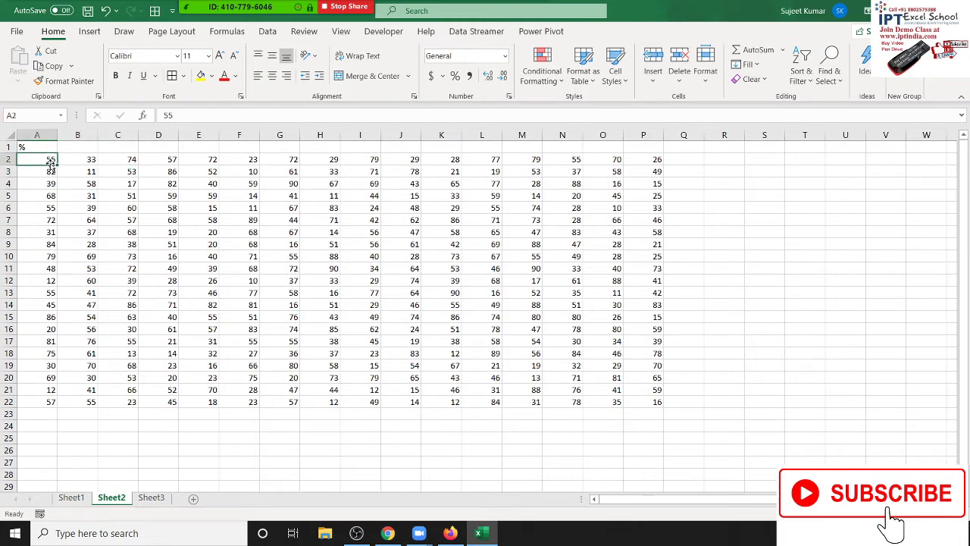
Try adding % and then 55% to A2, cancelling both edits
{"action": "left_click", "coordinate": [179, 119]}
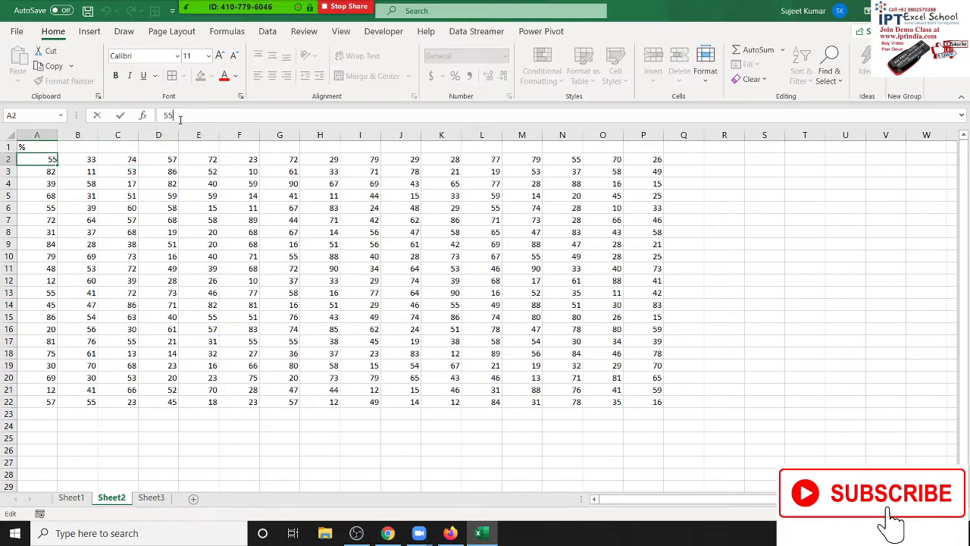
{"action": "type", "text": "%"}
{"action": "key", "text": "Escape"}
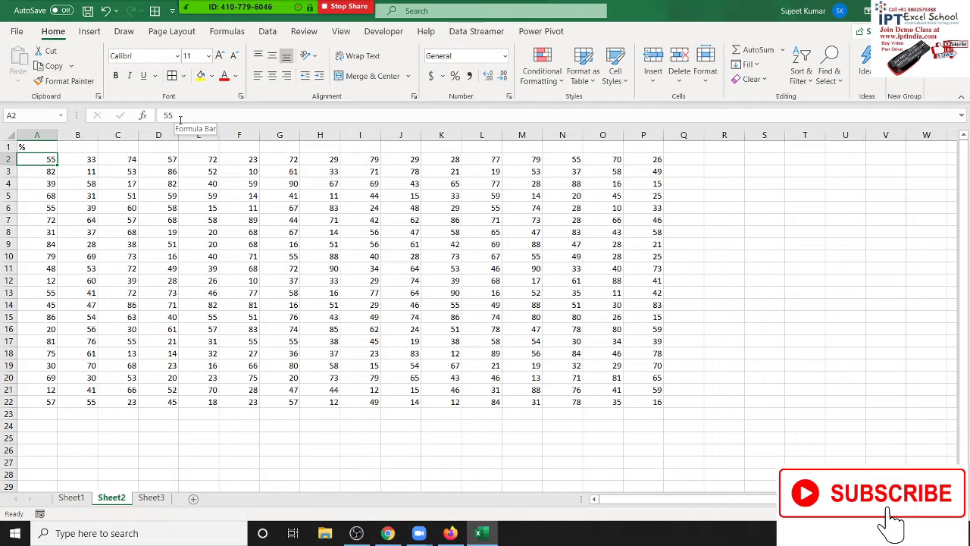
{"action": "type", "text": "55"}
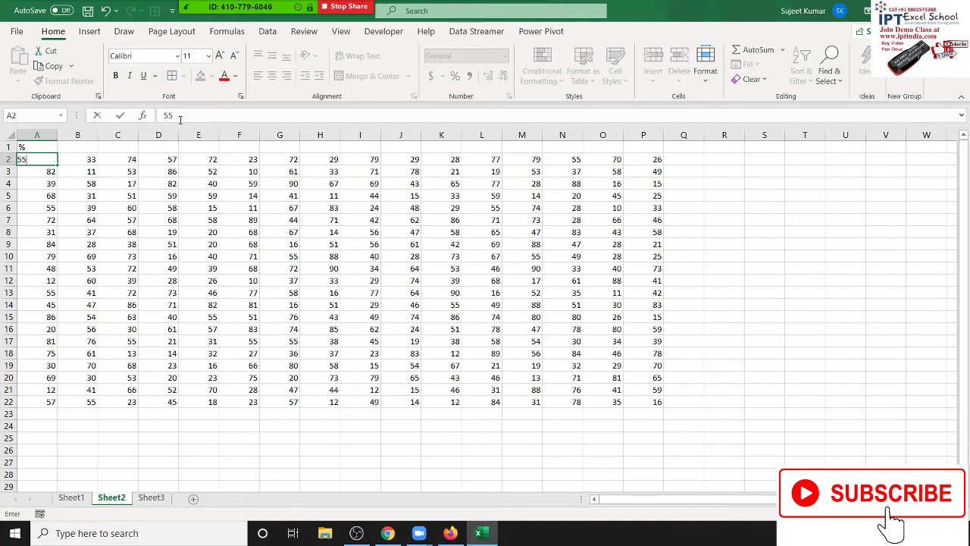
{"action": "type", "text": "%"}
{"action": "key", "text": "Escape"}
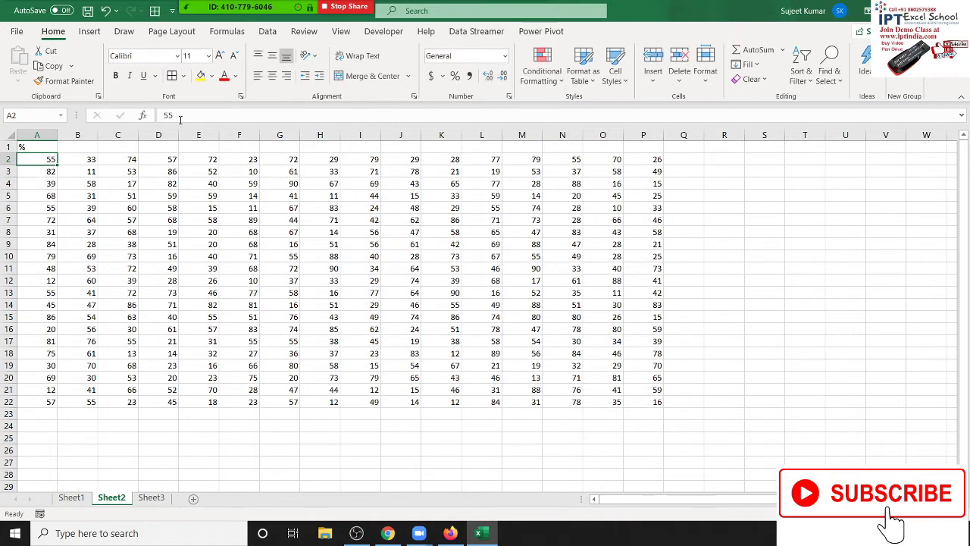
Enter 100 in S7 and copy it
{"action": "left_click", "coordinate": [741, 225]}
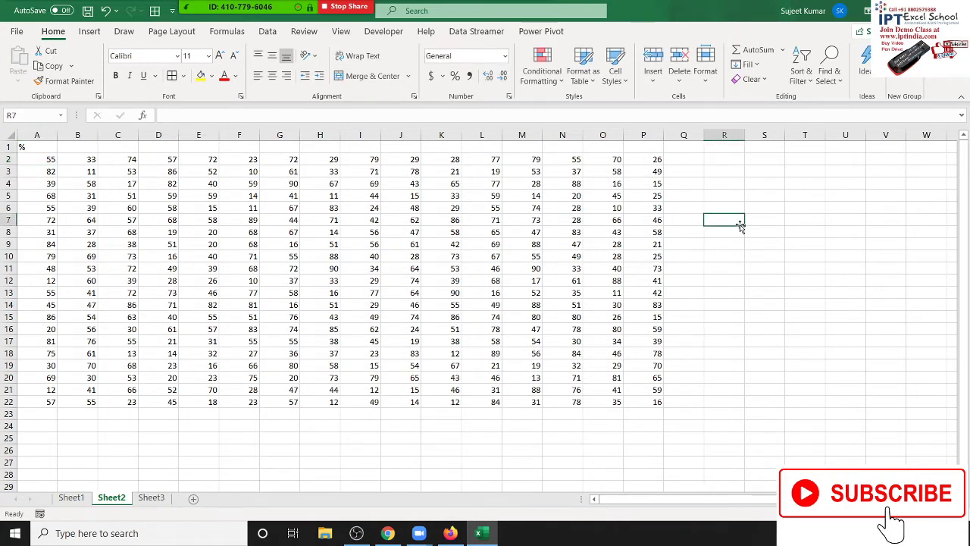
{"action": "key", "text": "Right"}
{"action": "type", "text": "1"}
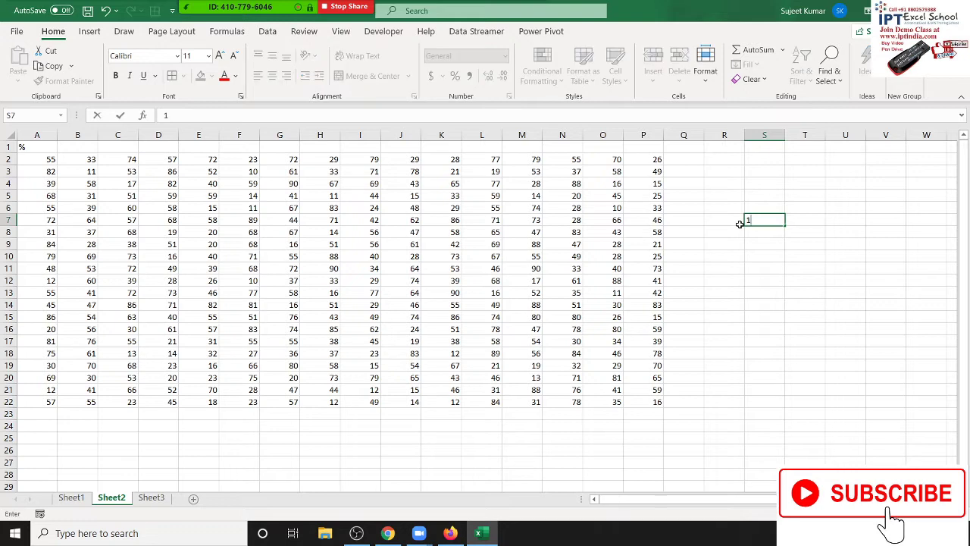
{"action": "type", "text": "00"}
{"action": "key", "text": "ctrl+Return"}
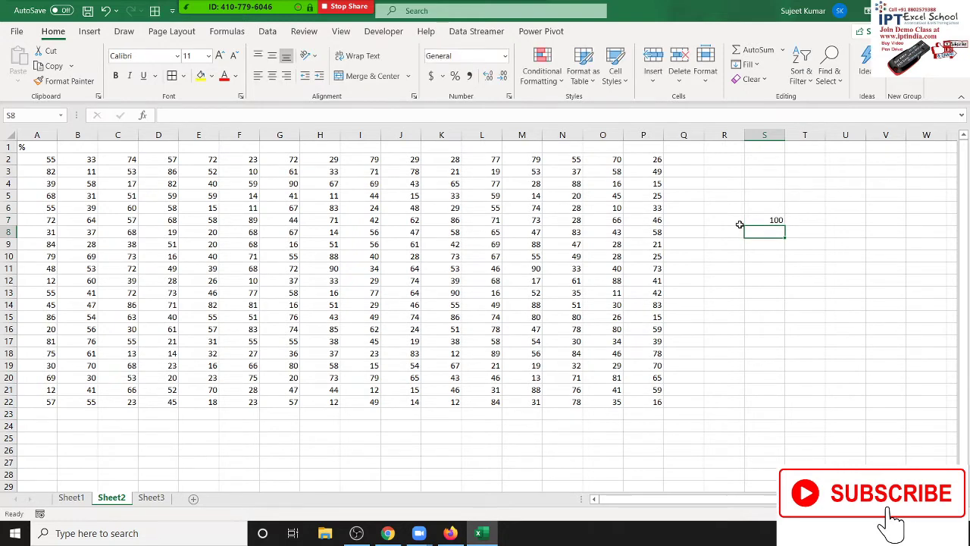
{"action": "key", "text": "ctrl+c"}
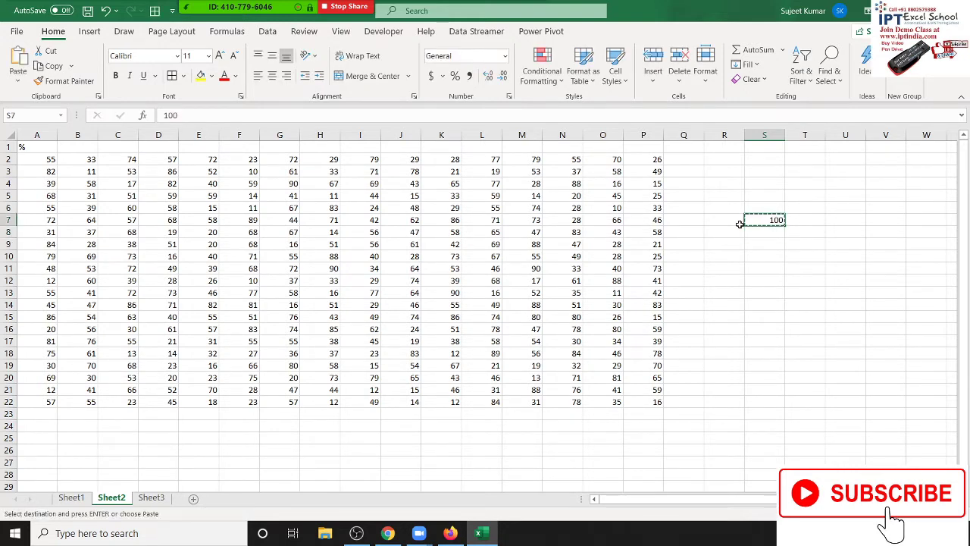
{"action": "left_click_drag", "start_coordinate": [43, 159], "coordinate": [649, 406]}
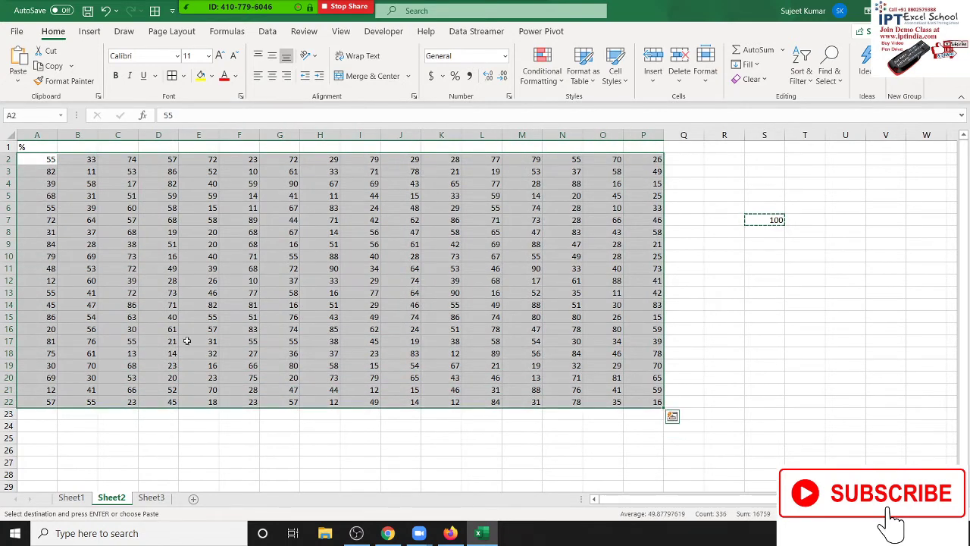
{"action": "right_click", "coordinate": [240, 271]}
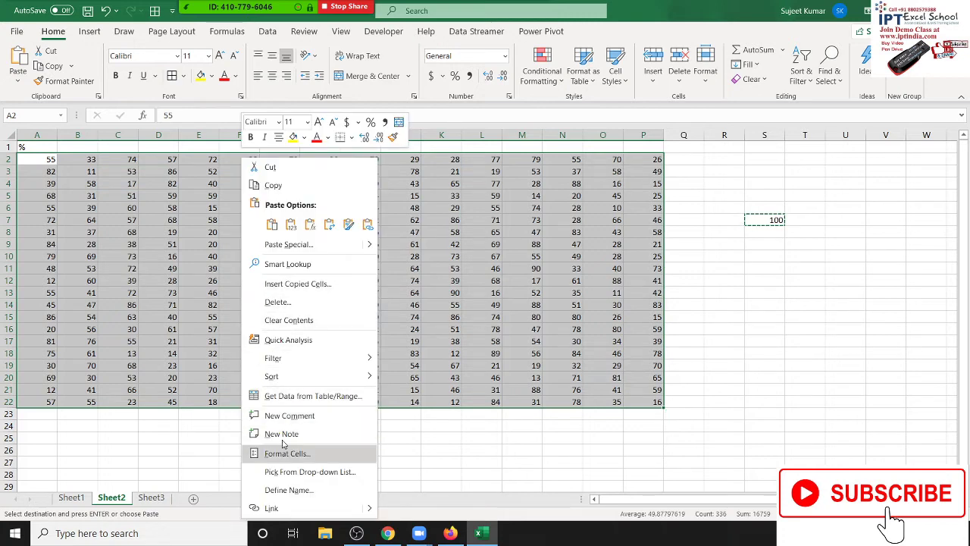
{"action": "left_click", "coordinate": [279, 252]}
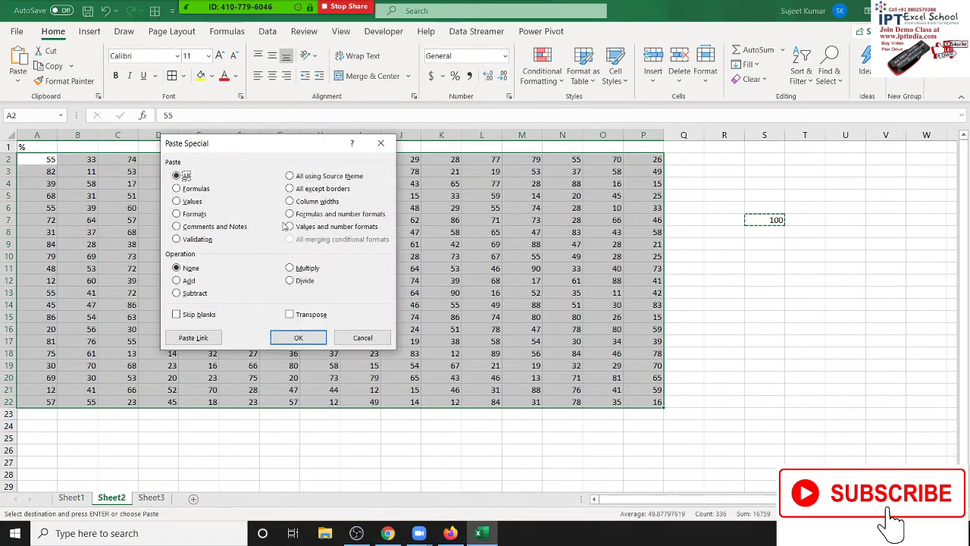
{"action": "left_click_drag", "start_coordinate": [291, 155], "coordinate": [549, 150]}
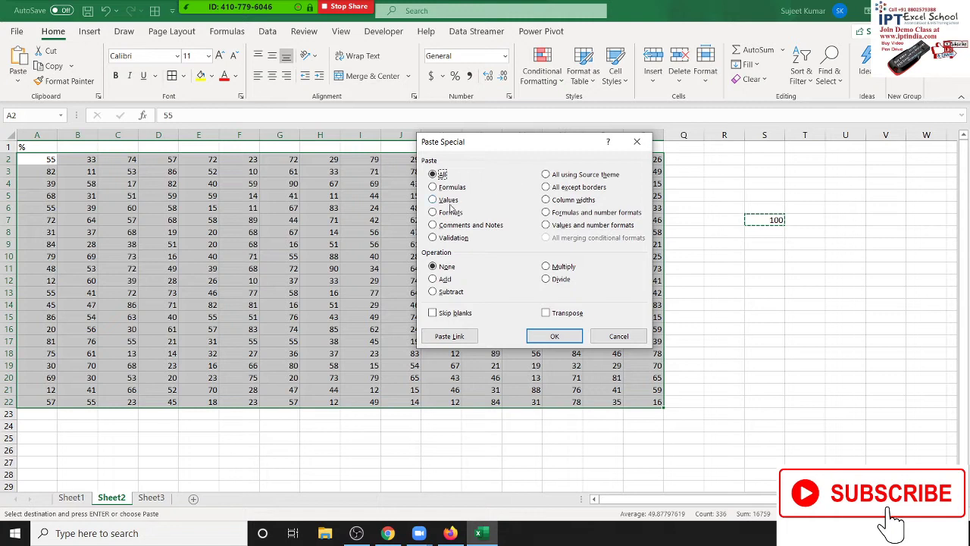
{"action": "left_click", "coordinate": [548, 280]}
{"action": "left_click", "coordinate": [575, 340]}
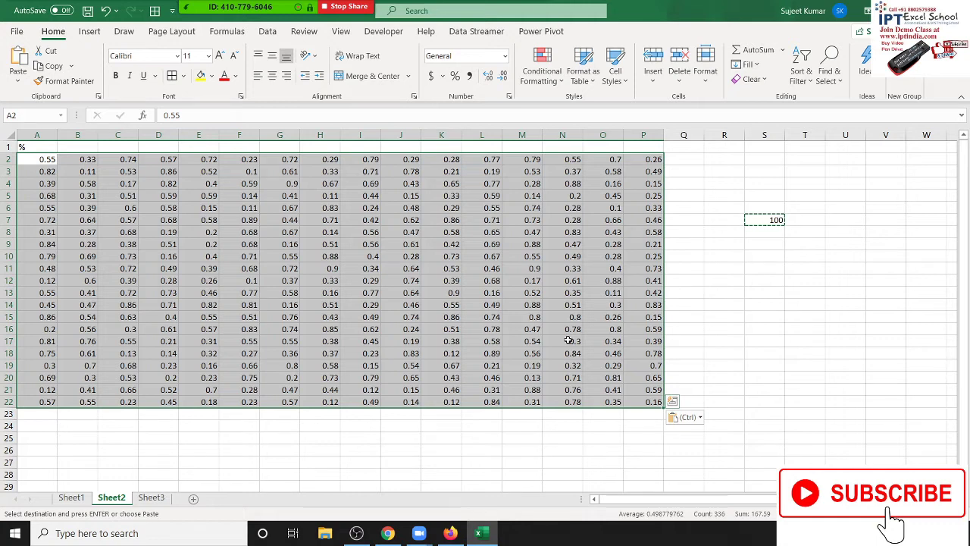
{"action": "left_click", "coordinate": [455, 76]}
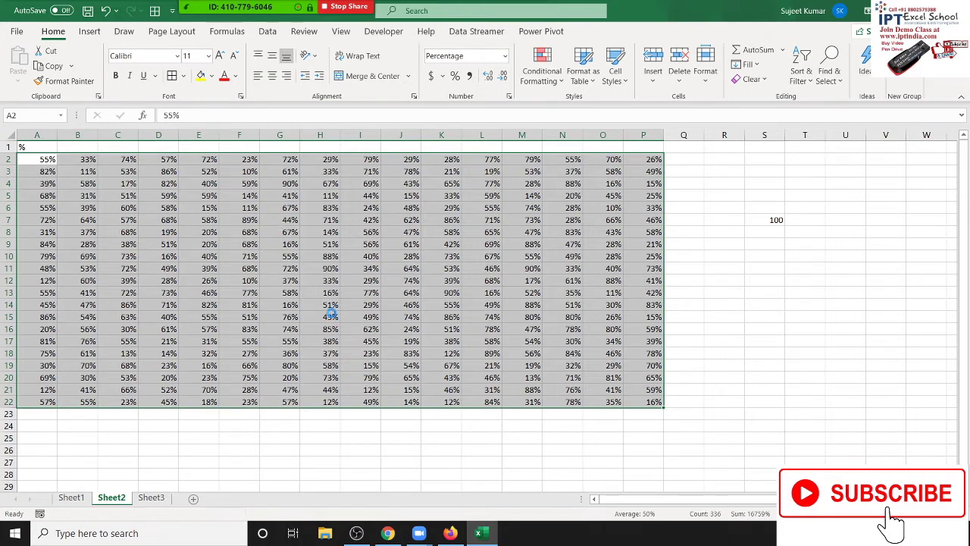
{"action": "key", "text": "ctrl+z"}
{"action": "key", "text": "ctrl+z"}
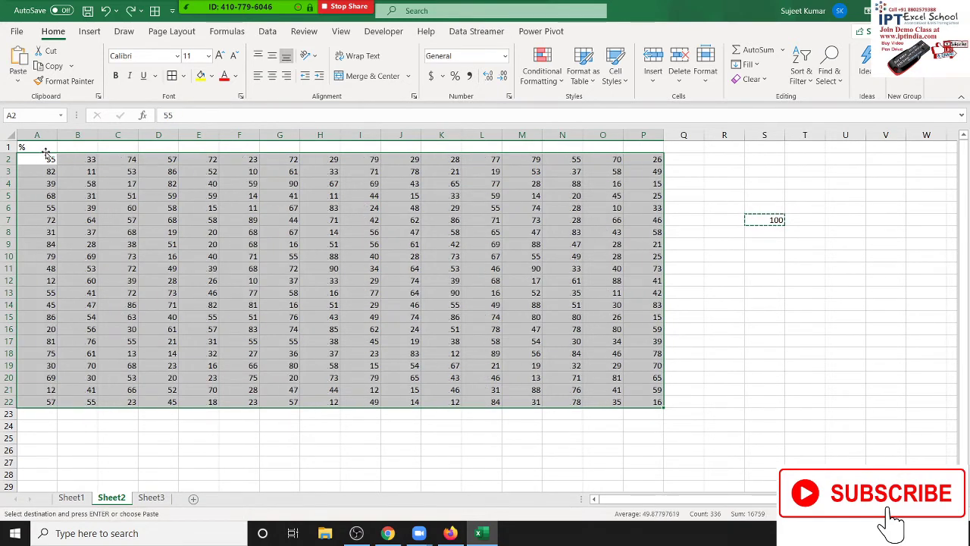
Remove the % label from A1 and insert a blank column A before the data
{"action": "left_click", "coordinate": [40, 144]}
{"action": "key", "text": "Delete"}
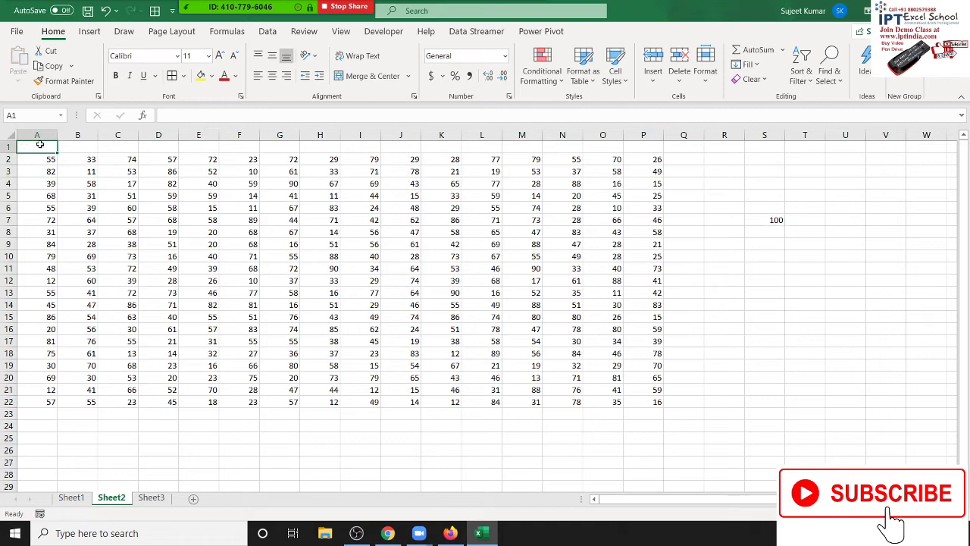
{"action": "key", "text": "ctrl+space"}
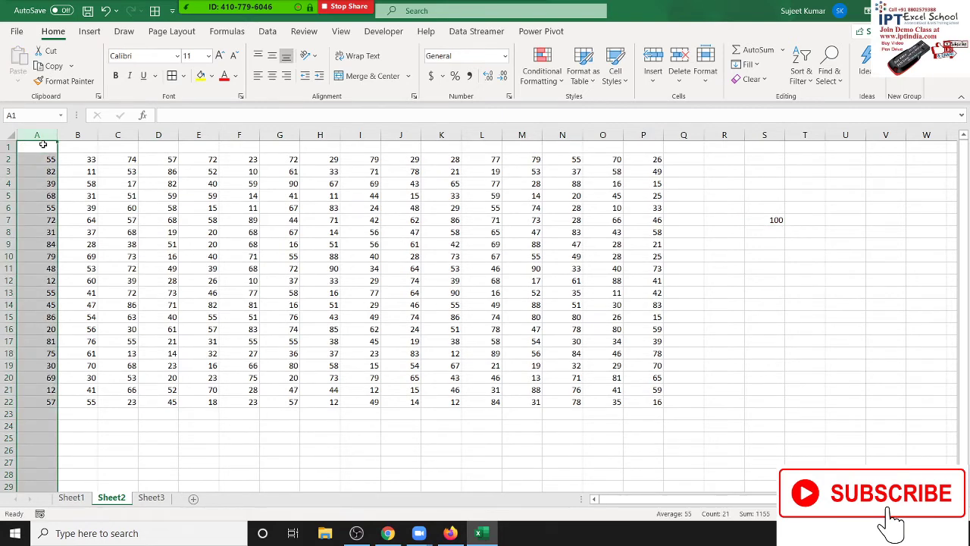
{"action": "key", "text": "ctrl+shift+plus"}
Head column A with Name and AutoFill the first person's name down to A22
{"action": "left_click", "coordinate": [43, 144]}
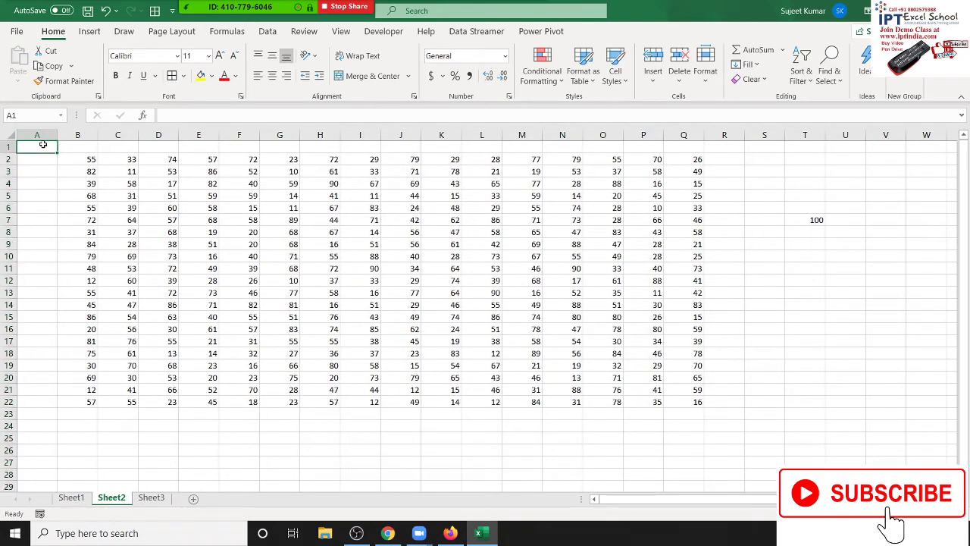
{"action": "type", "text": "Name"}
{"action": "key", "text": "Return"}
{"action": "type", "text": "P"}
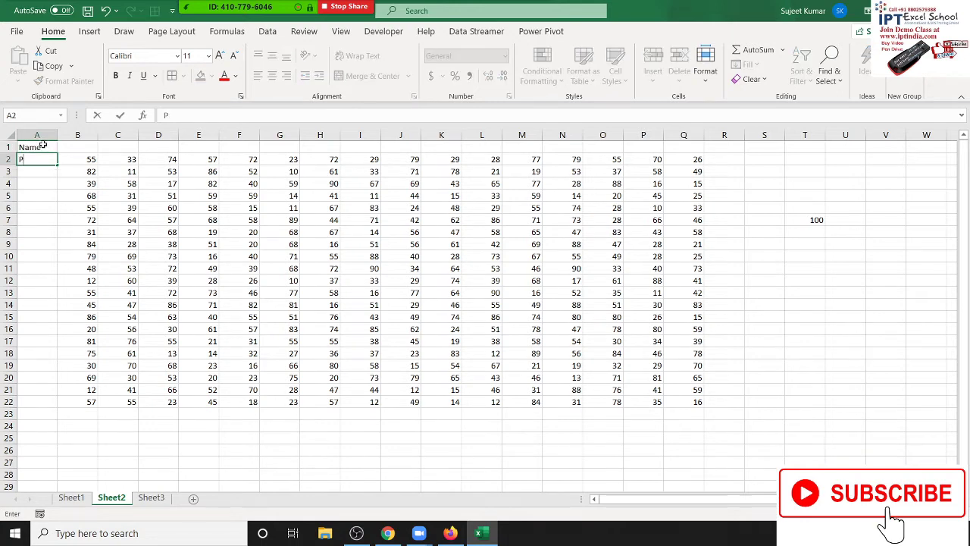
{"action": "type", "text": "uja"}
{"action": "key", "text": "Return"}
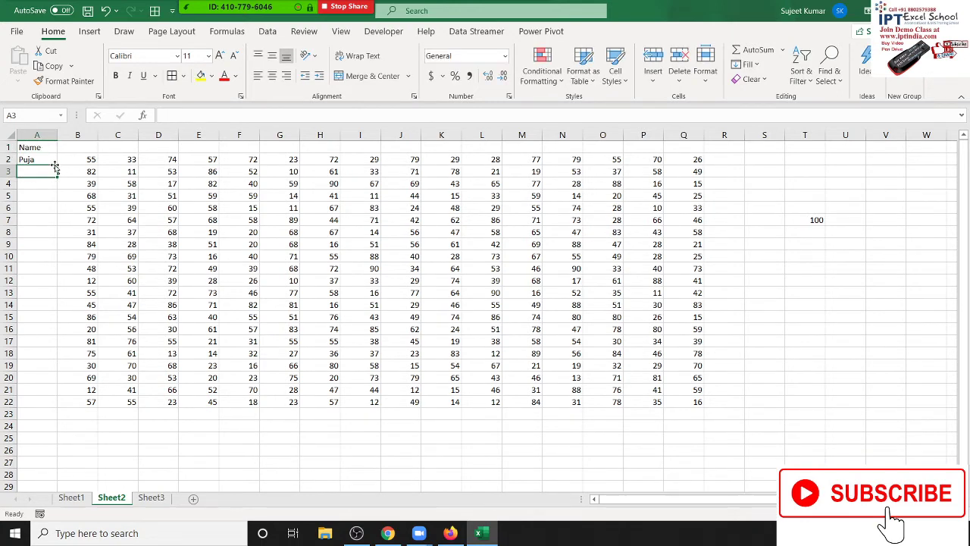
{"action": "left_click", "coordinate": [52, 160]}
{"action": "left_click_drag", "start_coordinate": [59, 163], "coordinate": [40, 408]}
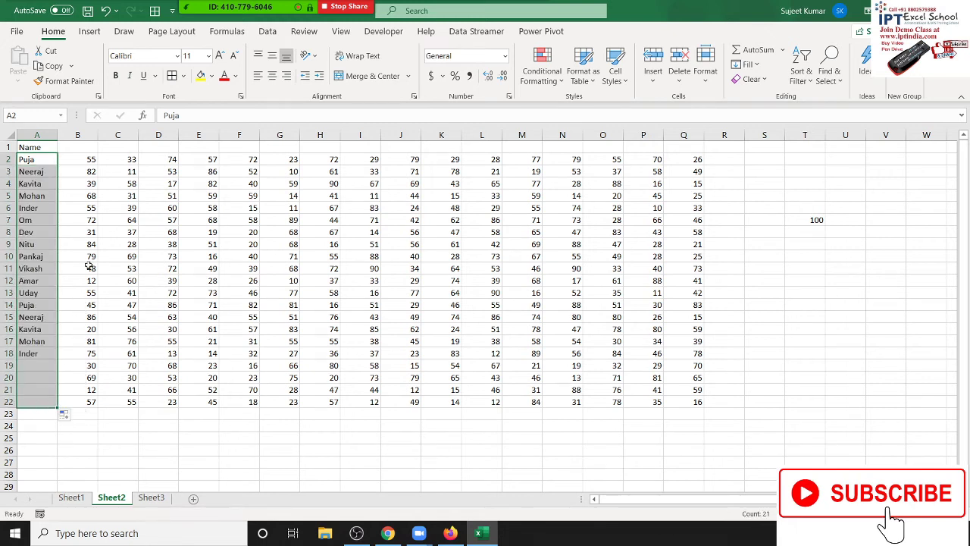
Check a few scores, then enter P1 in B1 and fill headings across row 1 to Q1
{"action": "left_click", "coordinate": [88, 168]}
{"action": "left_click", "coordinate": [109, 168]}
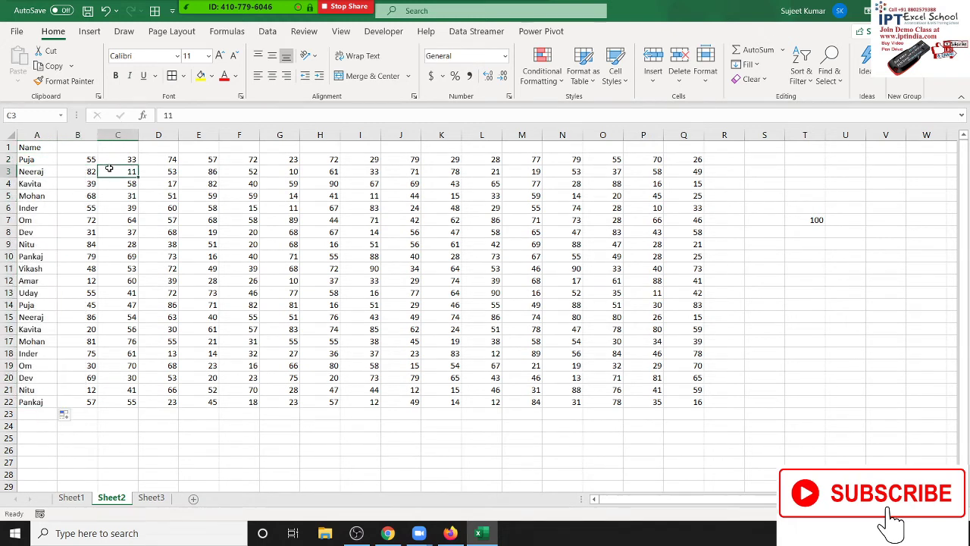
{"action": "left_click", "coordinate": [156, 173]}
{"action": "left_click", "coordinate": [209, 183]}
{"action": "left_click", "coordinate": [234, 183]}
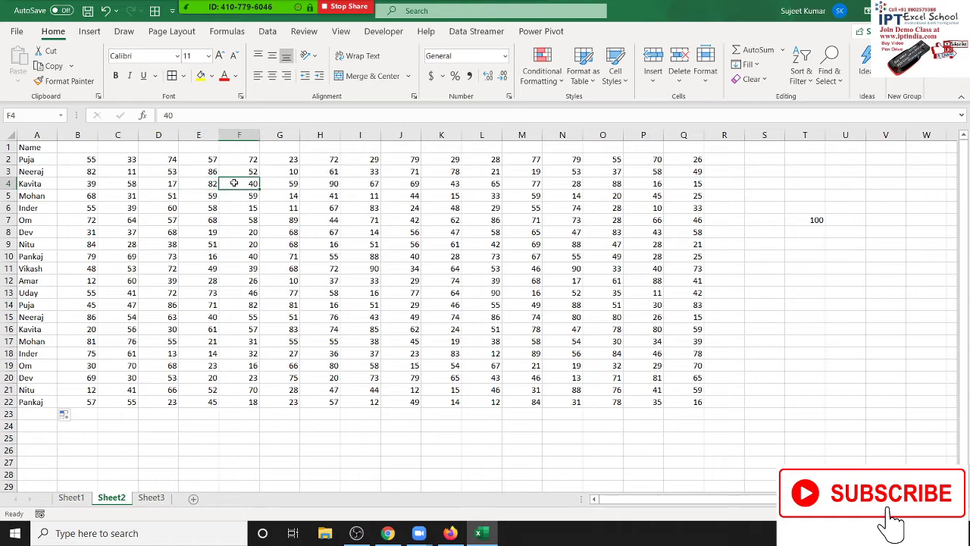
{"action": "left_click", "coordinate": [77, 146]}
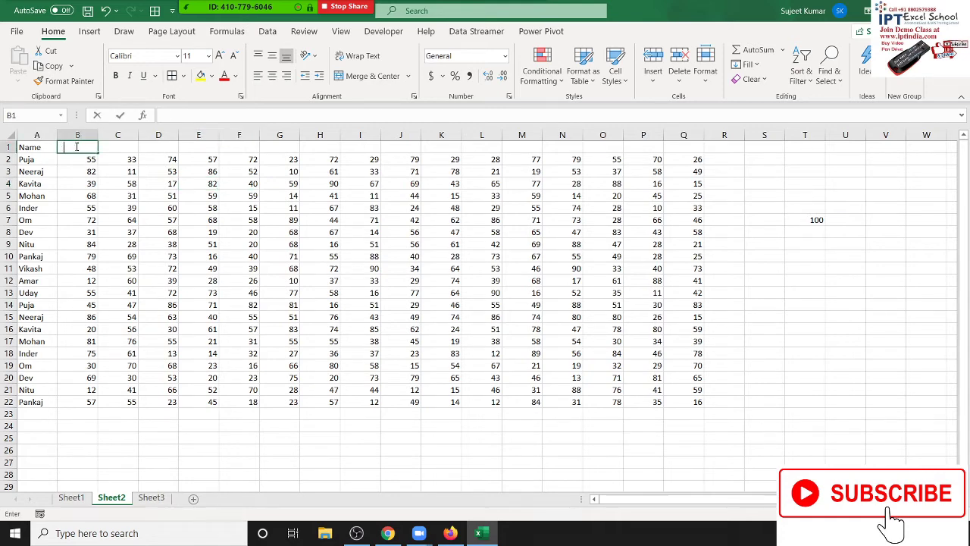
{"action": "type", "text": "P1"}
{"action": "key", "text": "Return"}
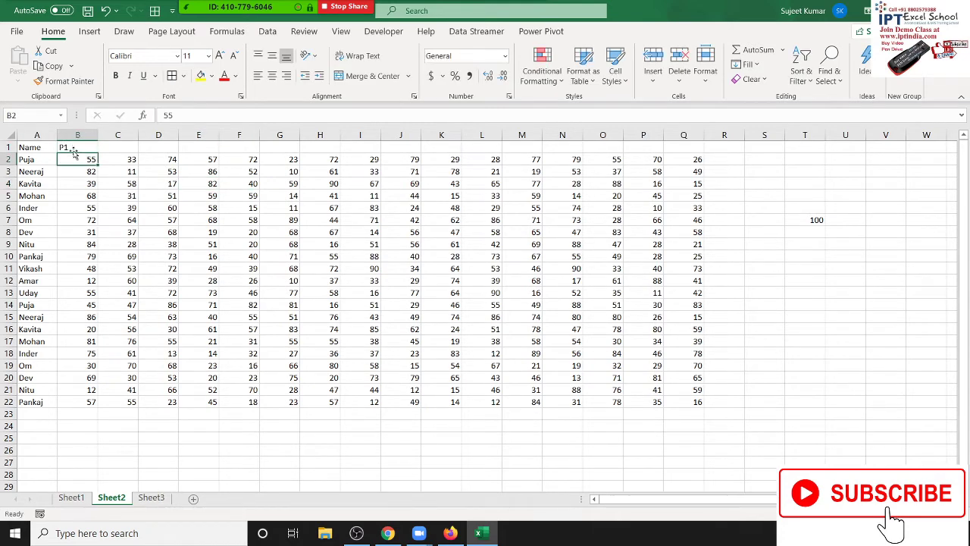
{"action": "left_click", "coordinate": [81, 148]}
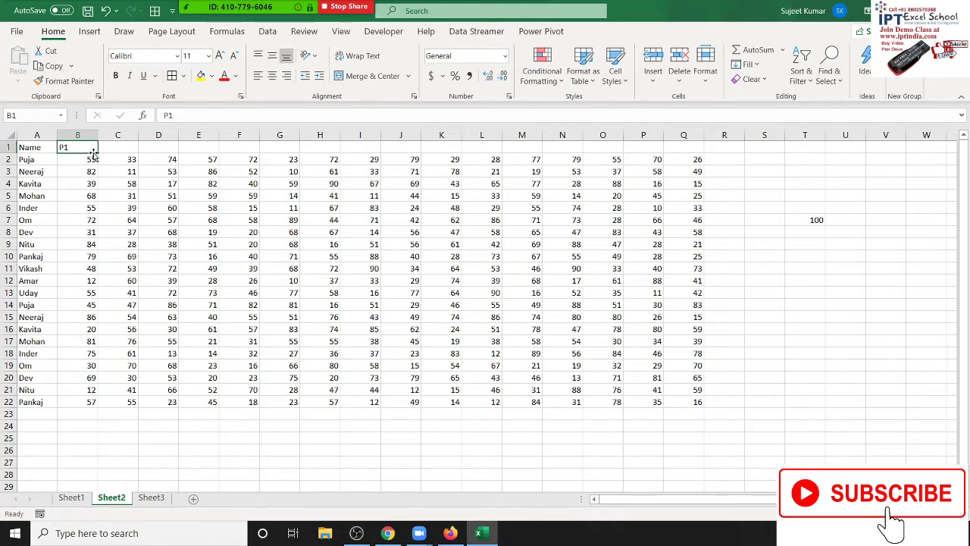
{"action": "left_click_drag", "start_coordinate": [96, 152], "coordinate": [705, 149]}
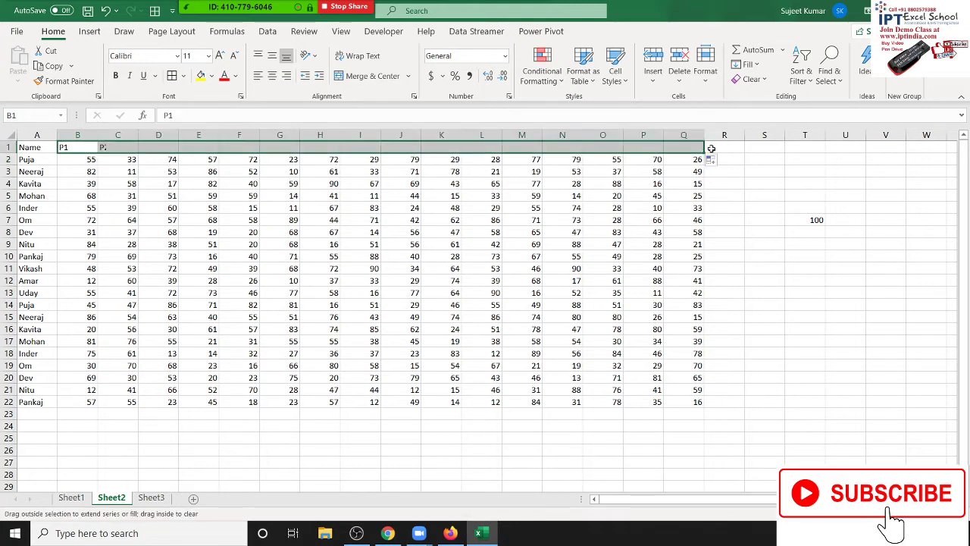
Insert a blank column at J and repeat the P1–P8 headings in K1:R1
{"action": "left_click", "coordinate": [401, 134]}
{"action": "key", "text": "ctrl+shift+plus"}
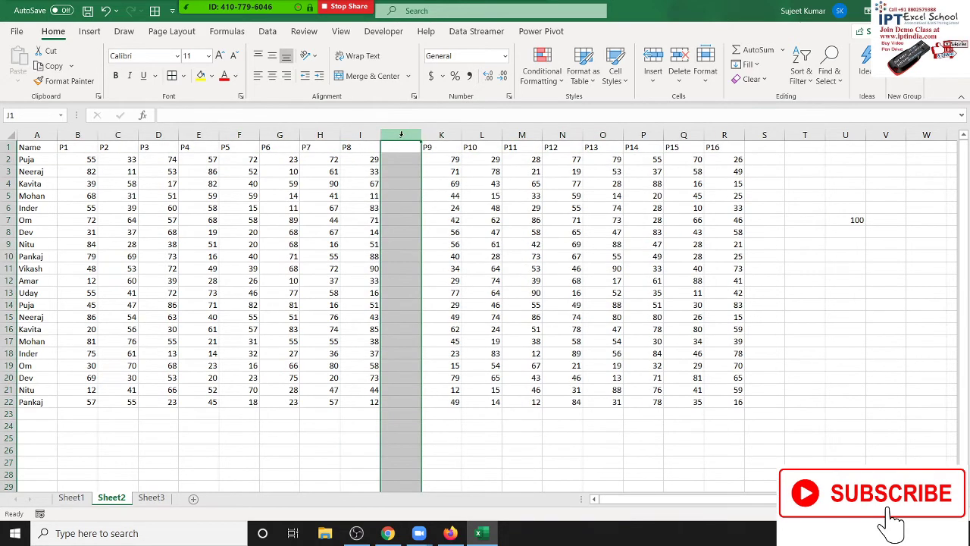
{"action": "key", "text": "ctrl+z"}
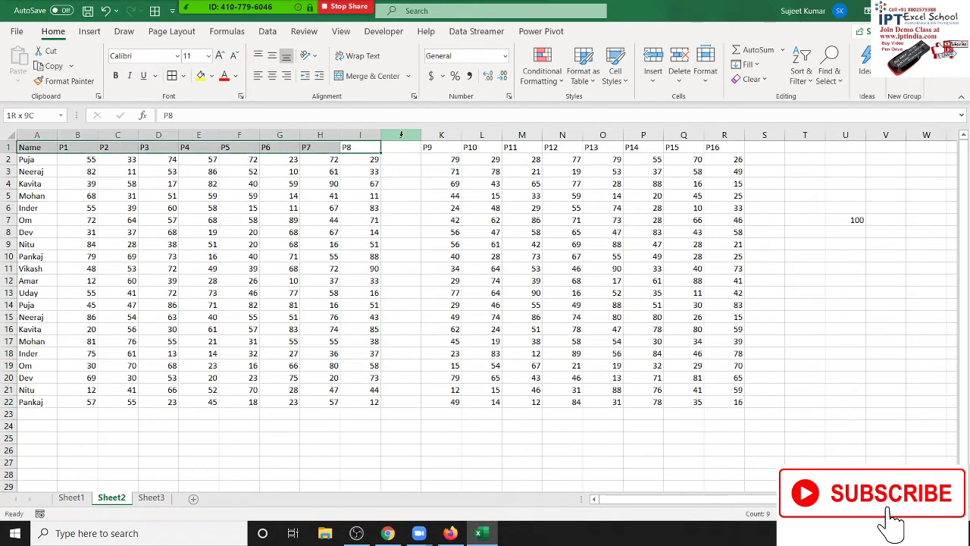
{"action": "key", "text": "ctrl+z"}
{"action": "key", "text": "ctrl+c"}
{"action": "key", "text": "Right"}
{"action": "key", "text": "Right"}
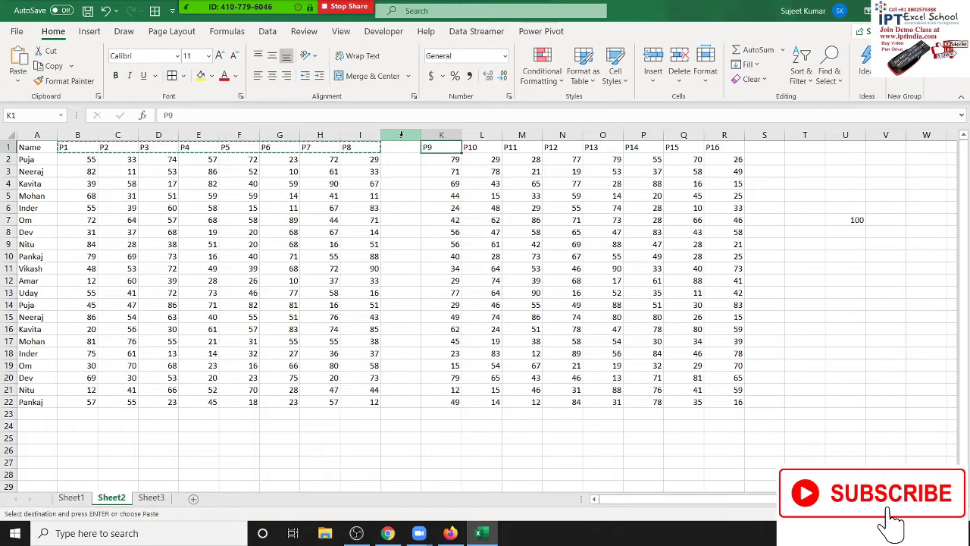
{"action": "key", "text": "ctrl+v"}
{"action": "key", "text": "Escape"}
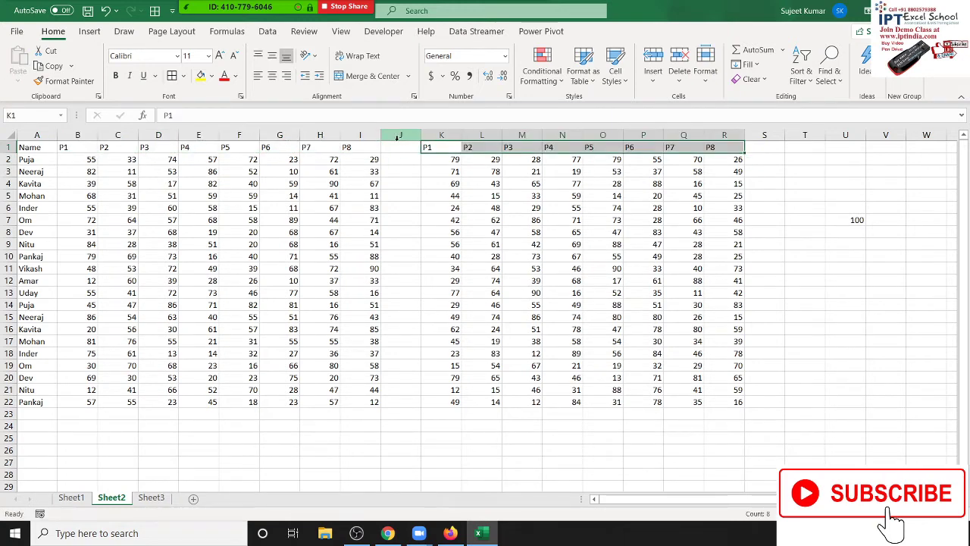
Delete the stray 100 from cell U7, to the right of the two score blocks
{"action": "left_click_drag", "start_coordinate": [48, 153], "coordinate": [372, 386]}
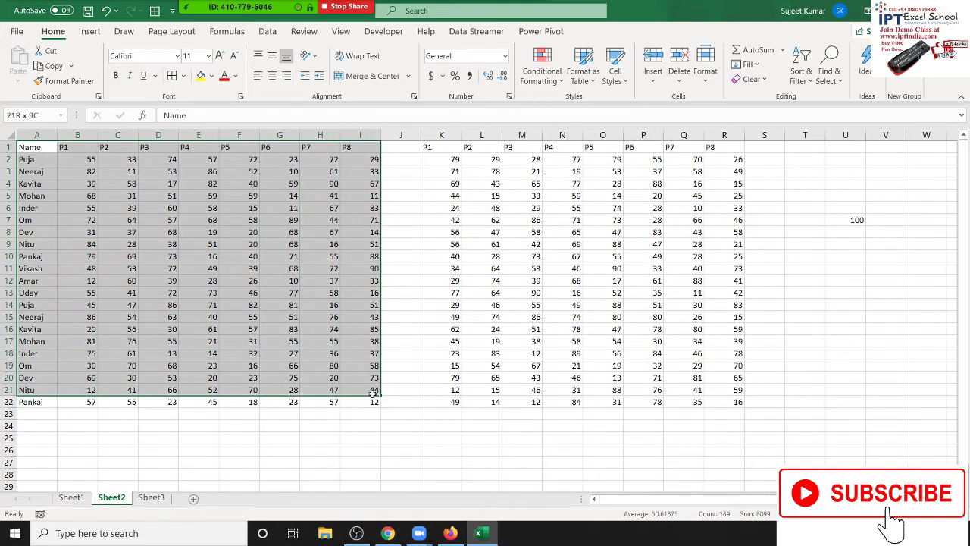
{"action": "left_click_drag", "start_coordinate": [373, 385], "coordinate": [374, 403]}
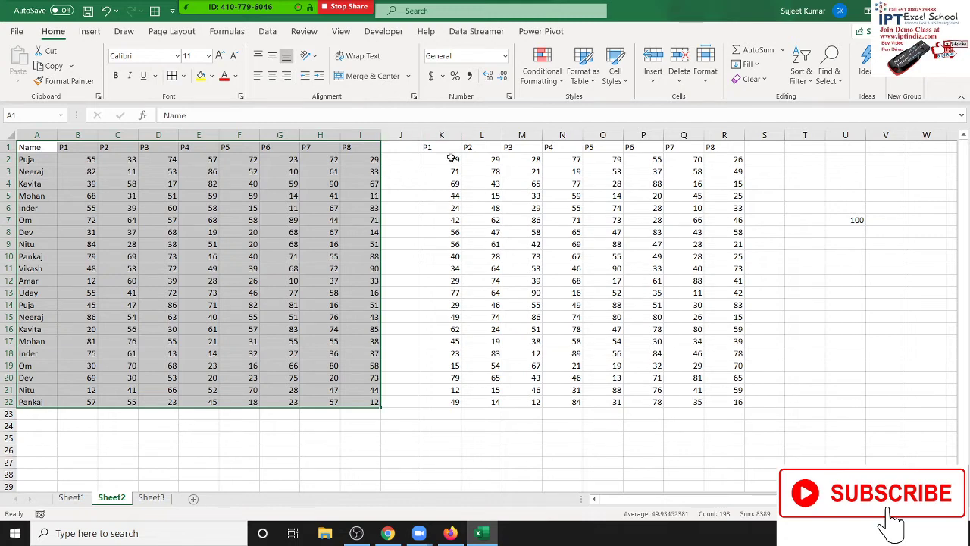
{"action": "left_click_drag", "start_coordinate": [451, 158], "coordinate": [737, 402]}
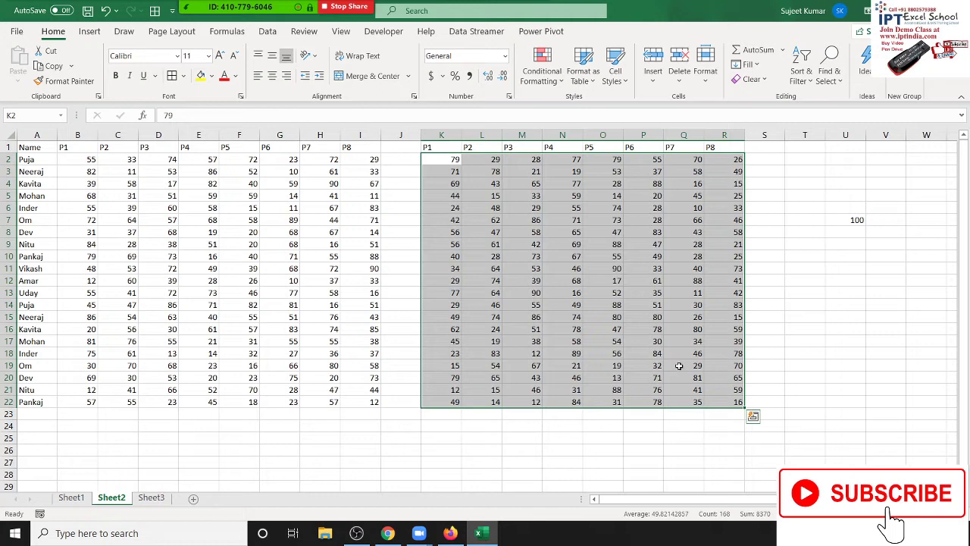
{"action": "left_click", "coordinate": [832, 225]}
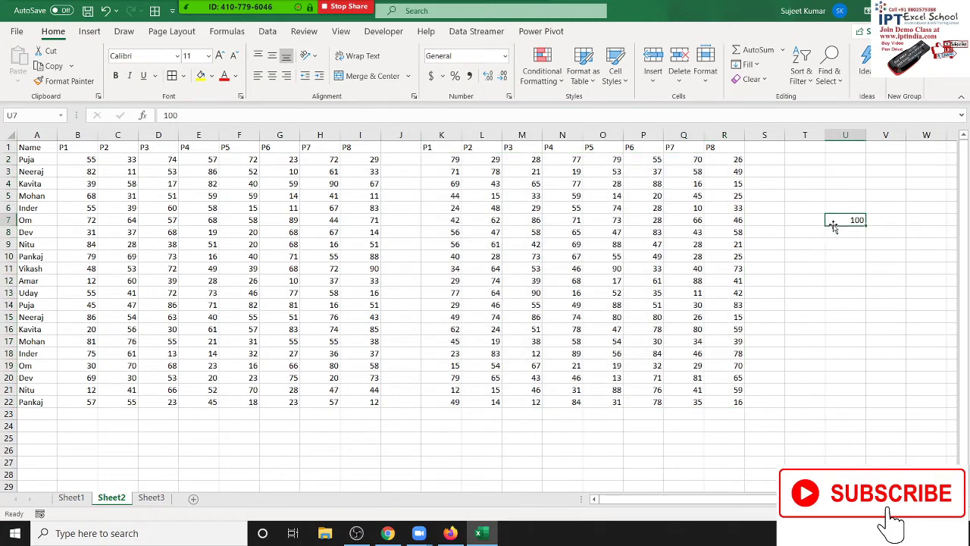
{"action": "key", "text": "Delete"}
{"action": "mouse_move", "coordinate": [82, 160]}
{"action": "left_mouse_down"}
{"action": "mouse_move", "coordinate": [136, 197]}
{"action": "mouse_move", "coordinate": [363, 413]}
{"action": "mouse_move", "coordinate": [362, 403]}
{"action": "left_mouse_up"}
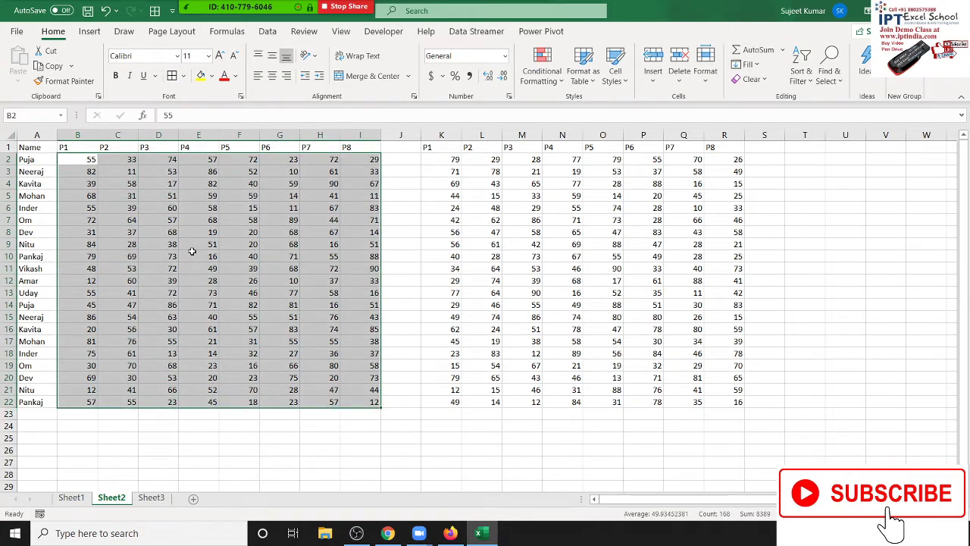
{"action": "left_click", "coordinate": [92, 163]}
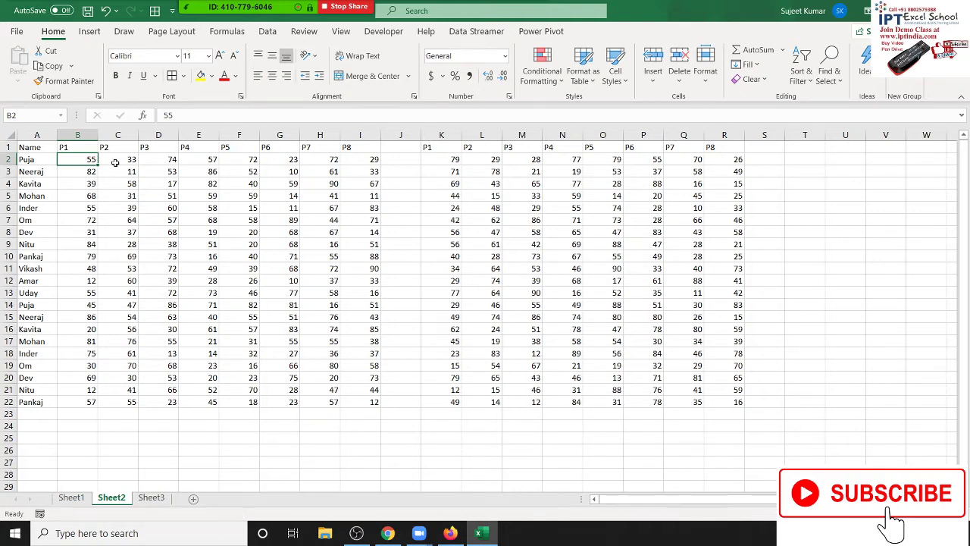
{"action": "type", "text": "=557"}
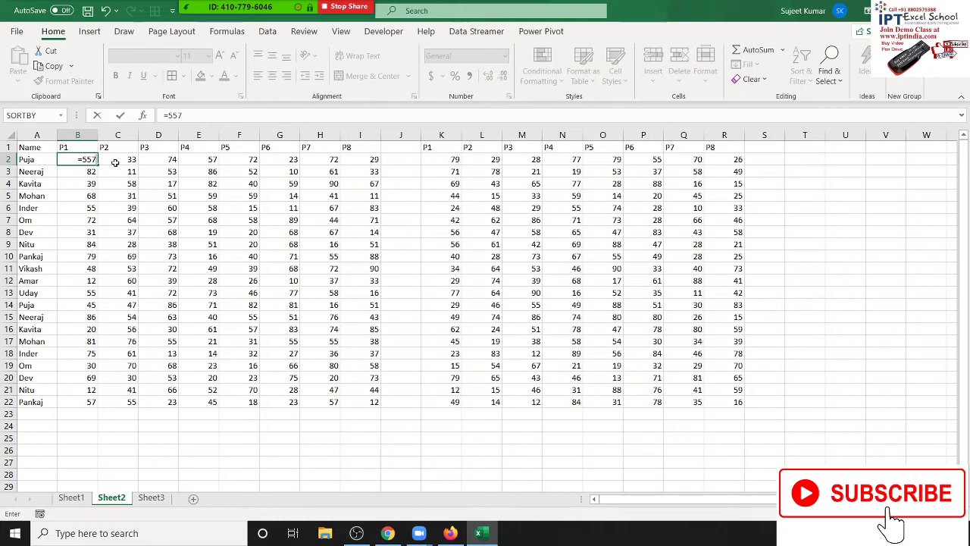
{"action": "key", "text": "BackSpace"}
{"action": "type", "text": "9"}
{"action": "key", "text": "ctrl+Return"}
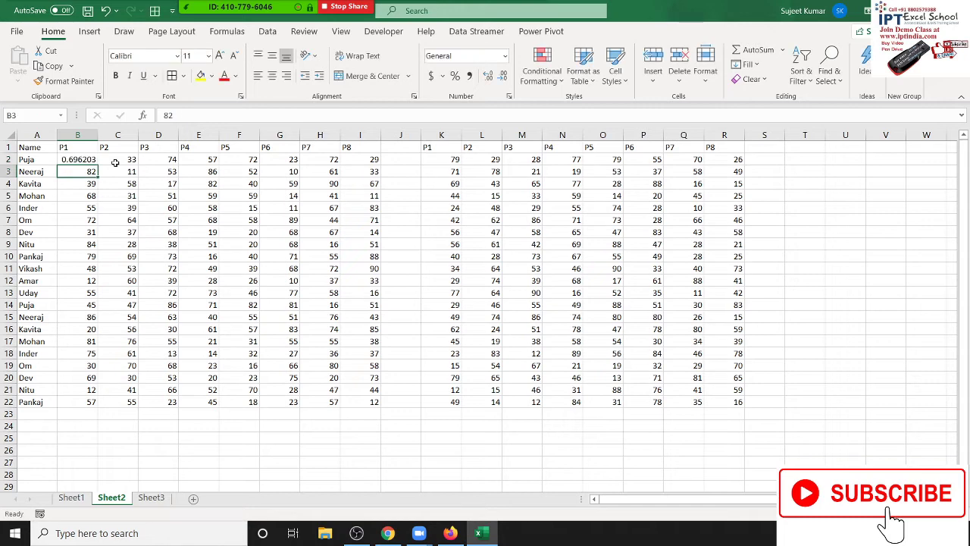
{"action": "left_click", "coordinate": [116, 163]}
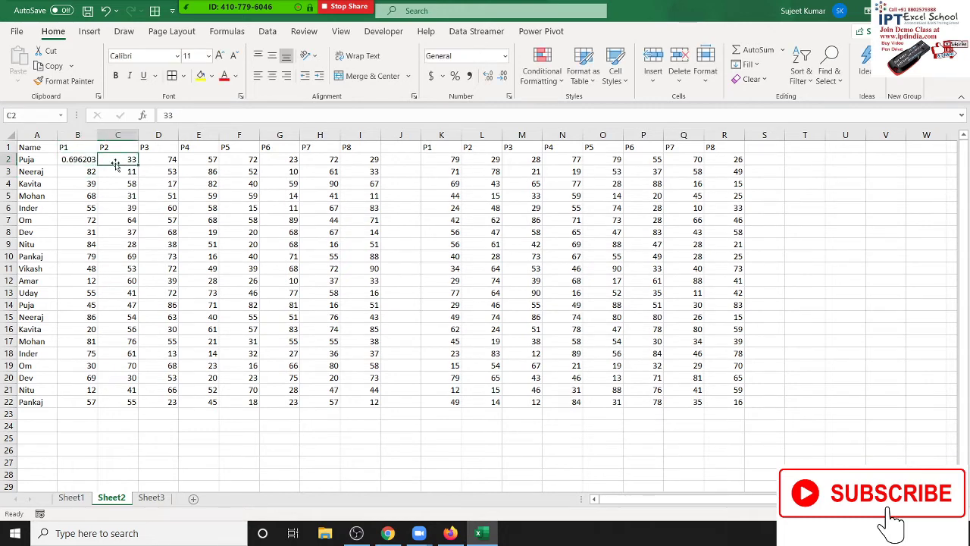
{"action": "double_click", "coordinate": [115, 162]}
{"action": "type", "text": "=33/"}
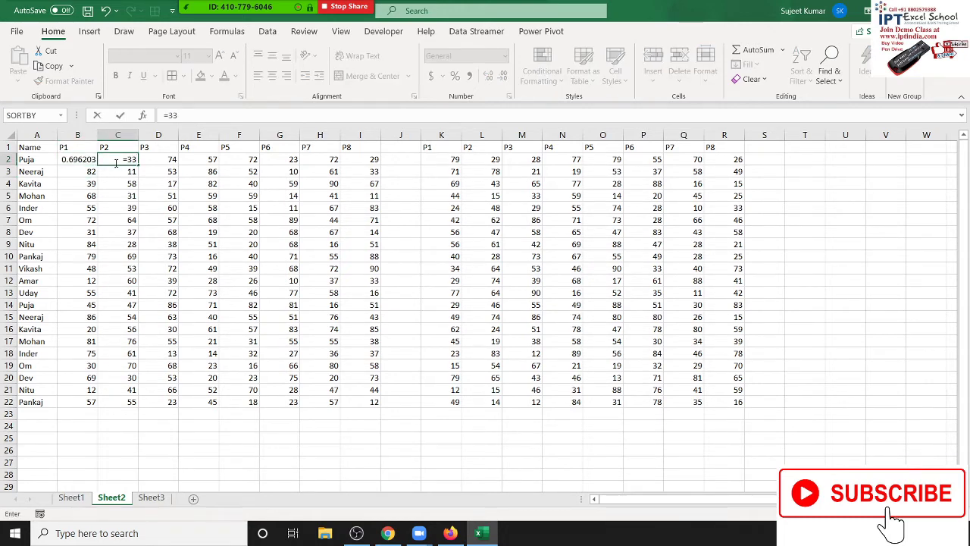
{"action": "type", "text": "28"}
{"action": "key", "text": "Escape"}
{"action": "key", "text": "ctrl+z"}
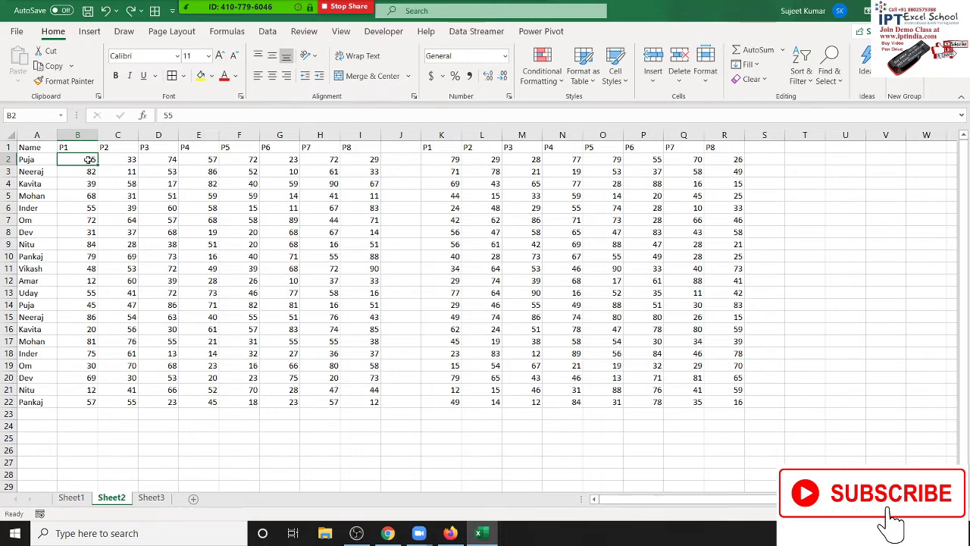
{"action": "mouse_move", "coordinate": [84, 159]}
{"action": "left_mouse_down"}
{"action": "mouse_move", "coordinate": [334, 371]}
{"action": "mouse_move", "coordinate": [344, 395]}
{"action": "left_mouse_up"}
{"action": "mouse_move", "coordinate": [436, 160]}
{"action": "left_mouse_down"}
{"action": "mouse_move", "coordinate": [752, 402]}
{"action": "mouse_move", "coordinate": [726, 410]}
{"action": "left_mouse_up"}
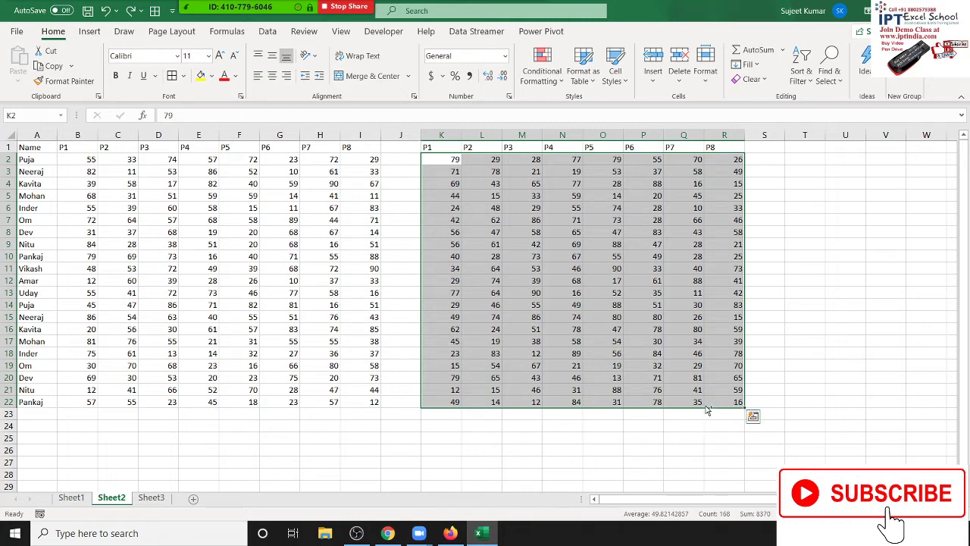
{"action": "key", "text": "ctrl+c"}
{"action": "left_click", "coordinate": [78, 159]}
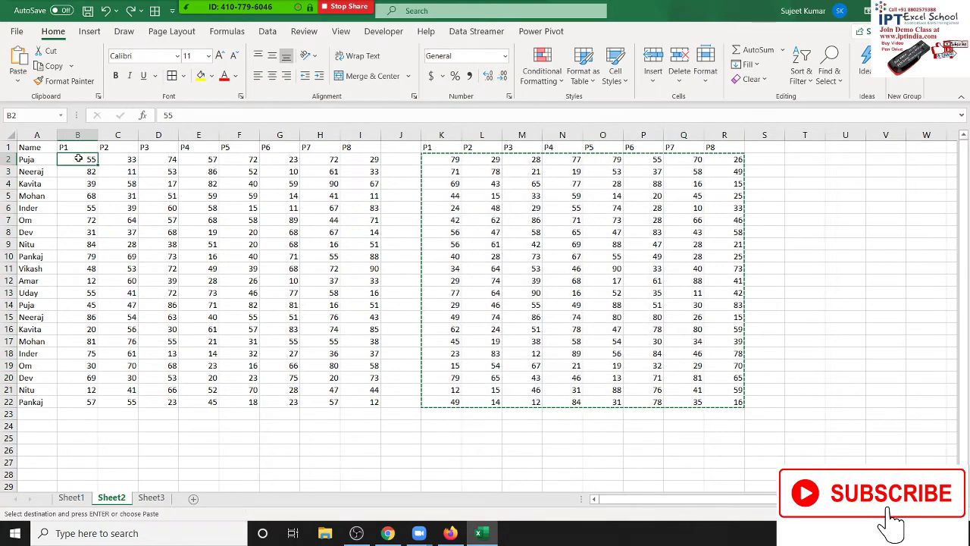
{"action": "right_click", "coordinate": [78, 158]}
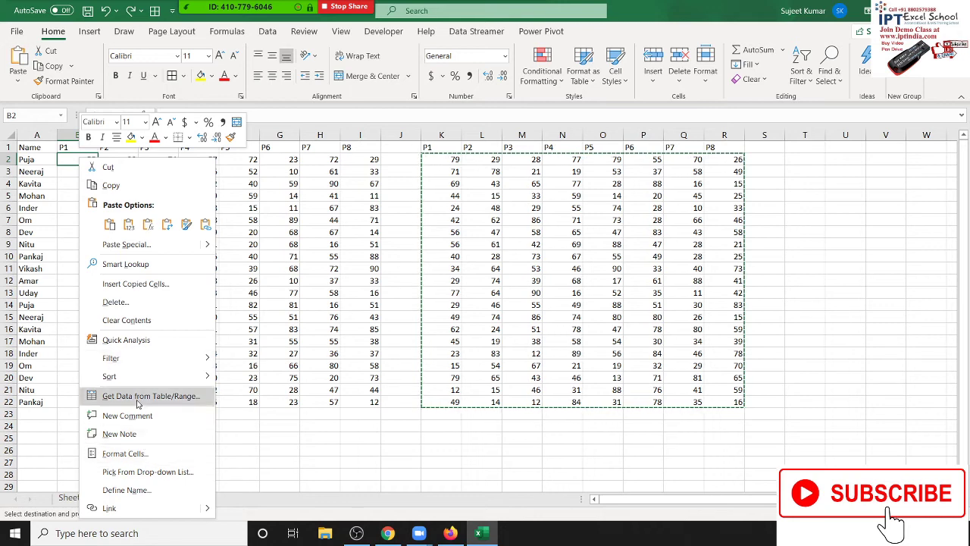
{"action": "left_click", "coordinate": [121, 244]}
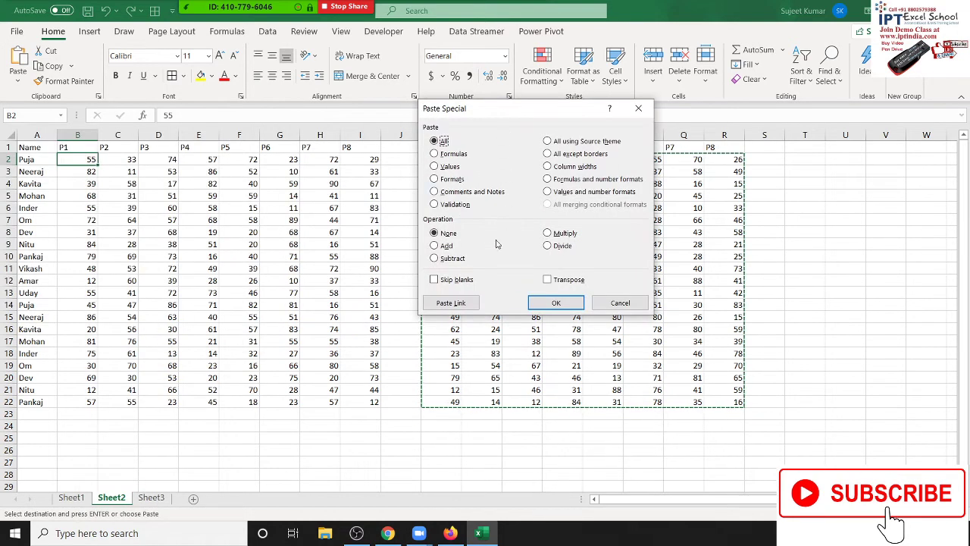
{"action": "left_click", "coordinate": [554, 246]}
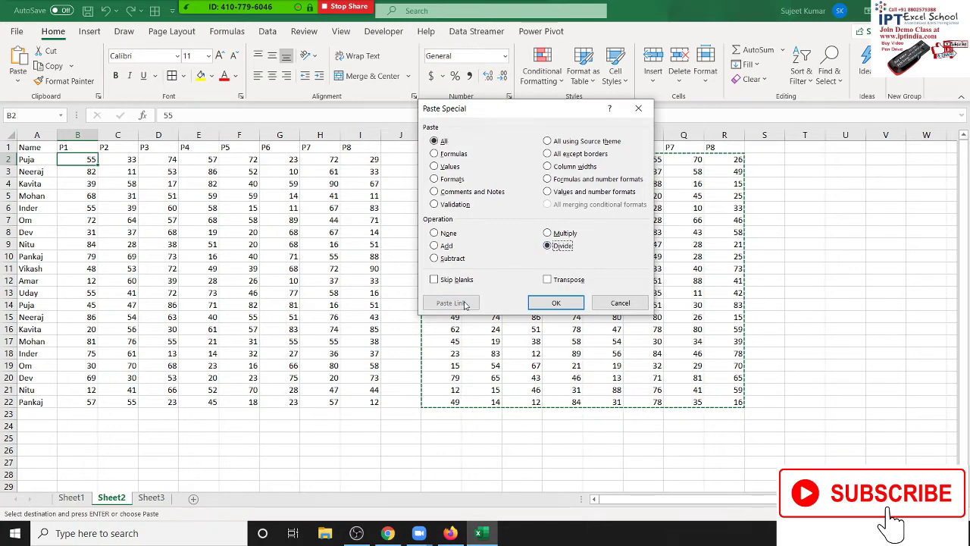
{"action": "left_click", "coordinate": [555, 303]}
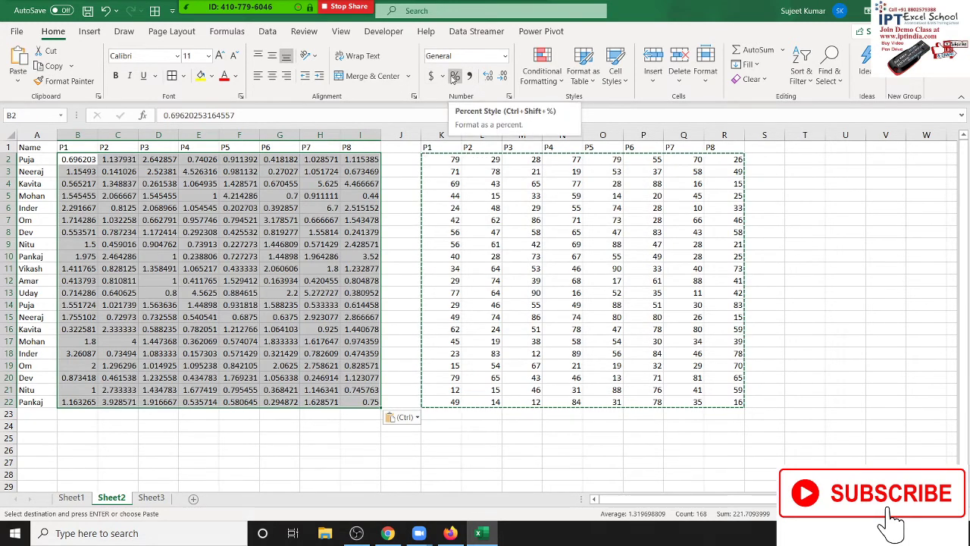
{"action": "left_click", "coordinate": [454, 77]}
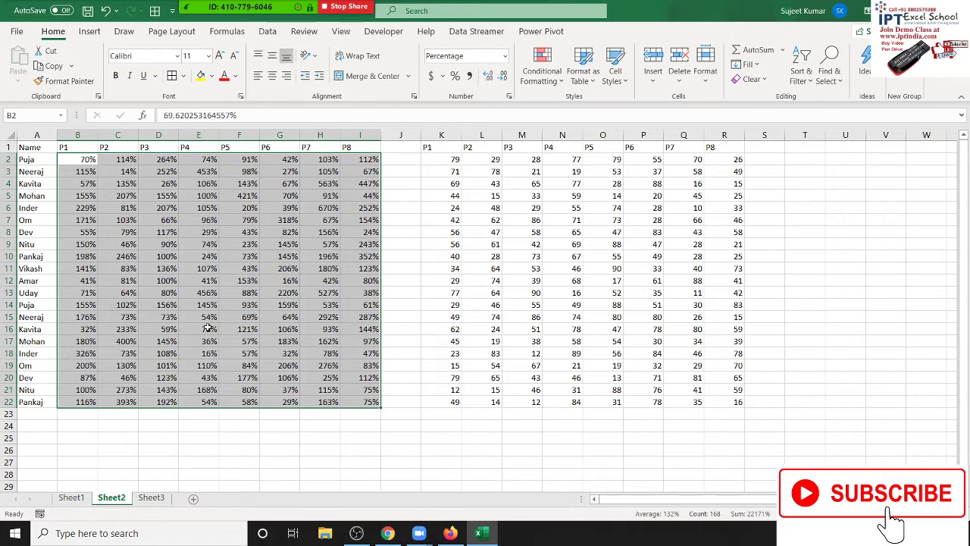
{"action": "key", "text": "ctrl+z"}
{"action": "key", "text": "ctrl+z"}
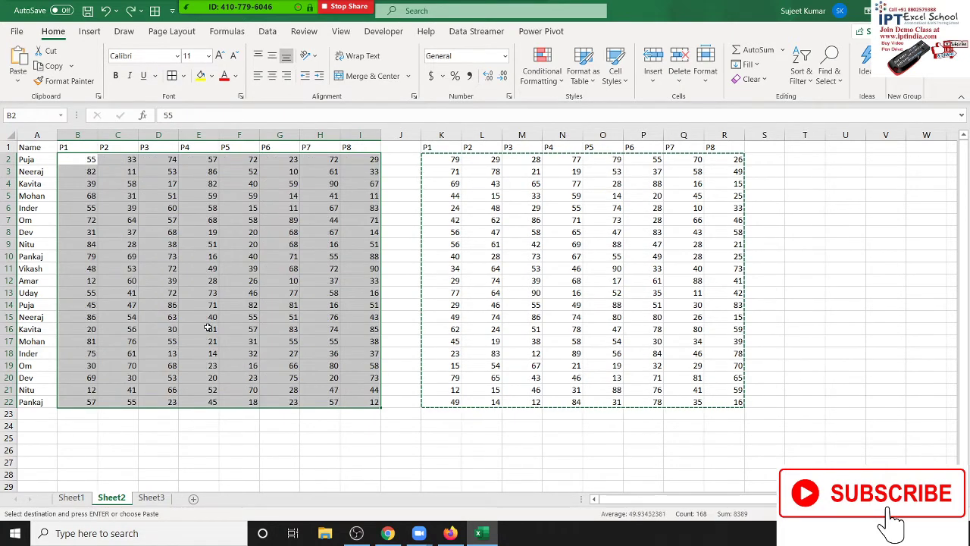
Cancel the copy marquee still around K1:R22 on Sheet2
{"action": "left_click", "coordinate": [114, 193]}
{"action": "mouse_move", "coordinate": [239, 24]}
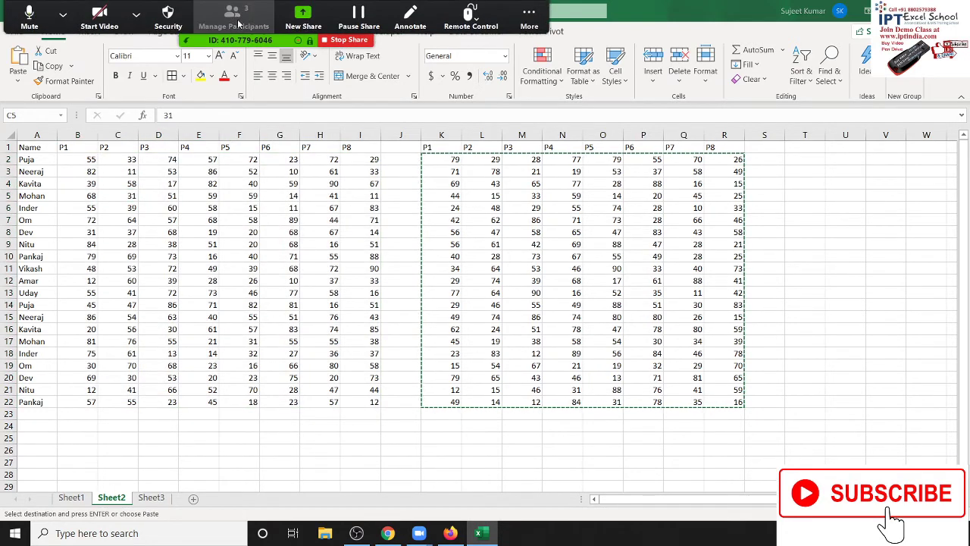
{"action": "left_click", "coordinate": [238, 25]}
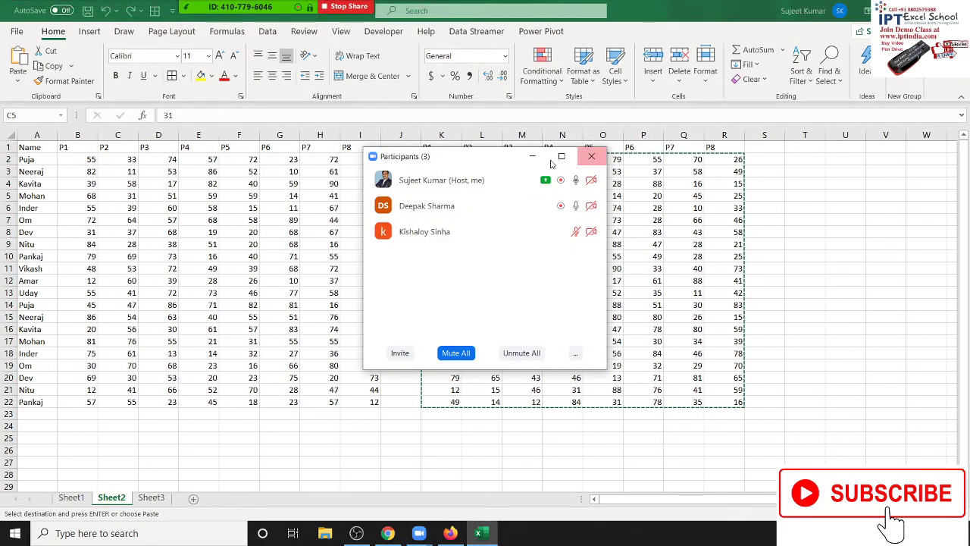
{"action": "left_click", "coordinate": [591, 156]}
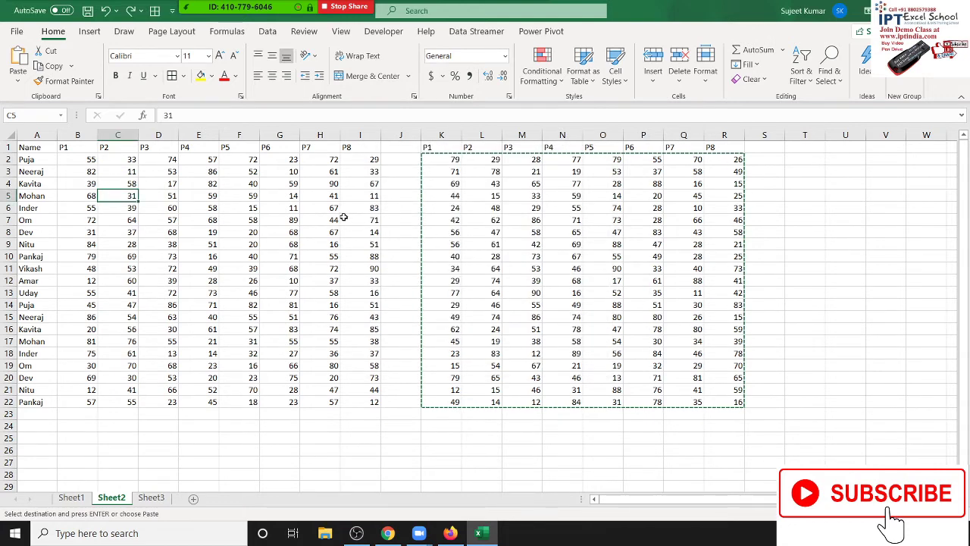
{"action": "key", "text": "Escape"}
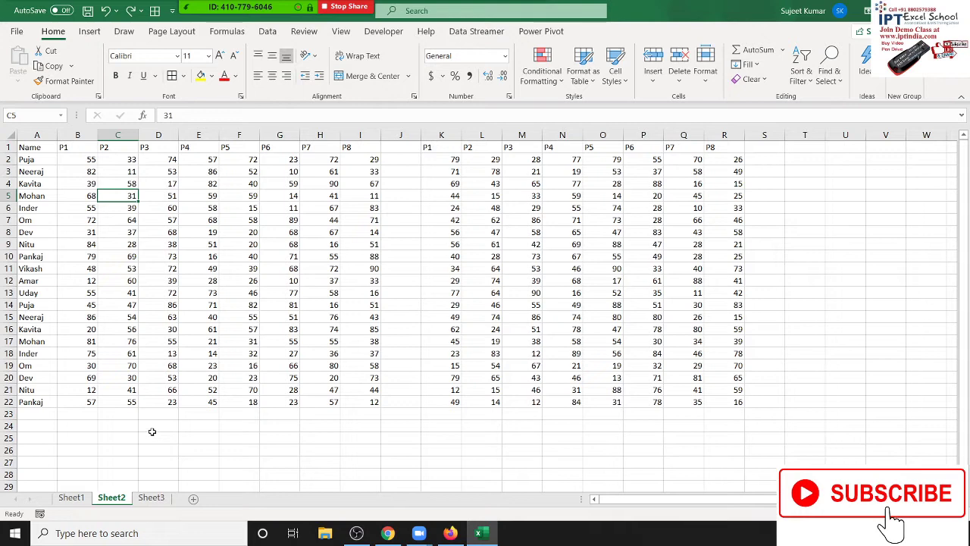
Copy Sheet2's Name and P1 columns (A1:B22) into Sheet3 starting at A1
{"action": "left_click", "coordinate": [150, 498]}
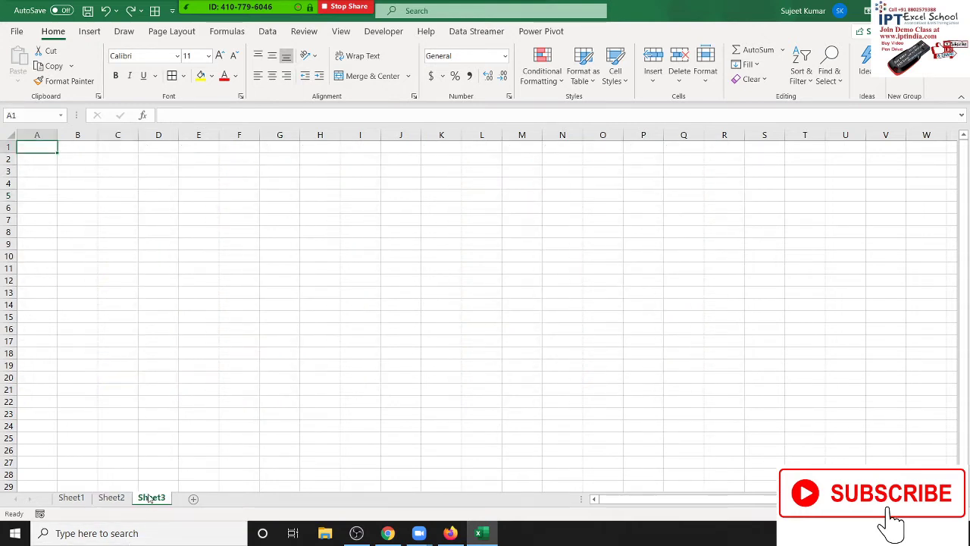
{"action": "left_click", "coordinate": [111, 498]}
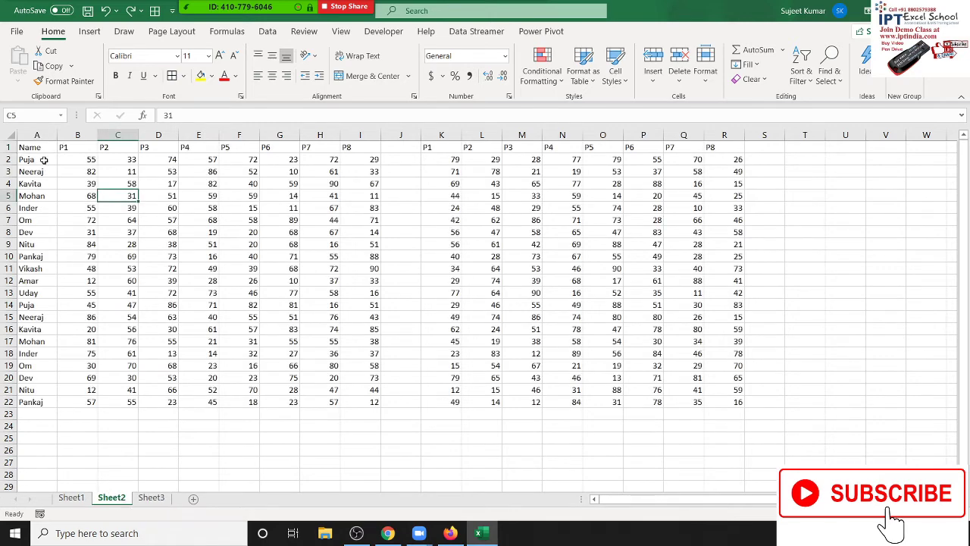
{"action": "left_click_drag", "start_coordinate": [36, 147], "coordinate": [82, 409]}
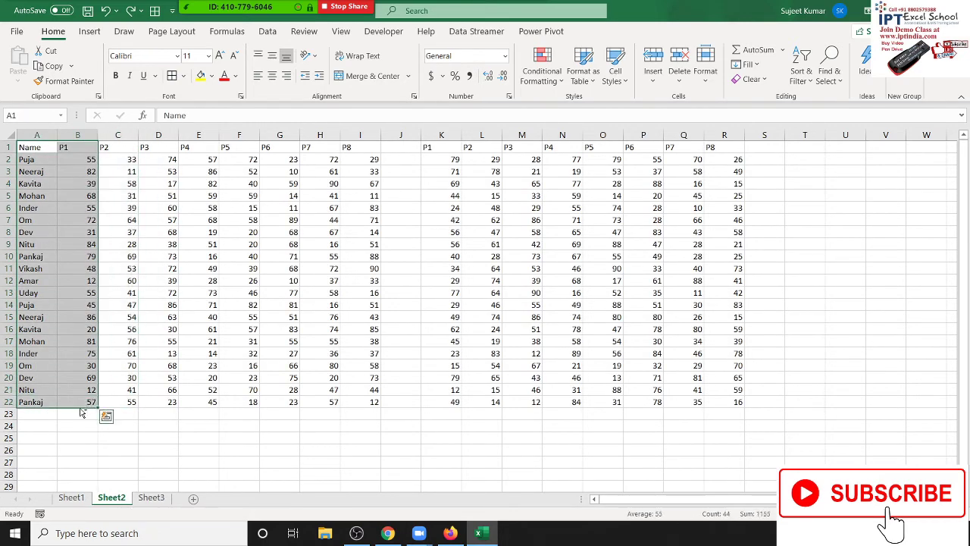
{"action": "key", "text": "ctrl+c"}
{"action": "left_click", "coordinate": [145, 498]}
{"action": "key", "text": "ctrl+v"}
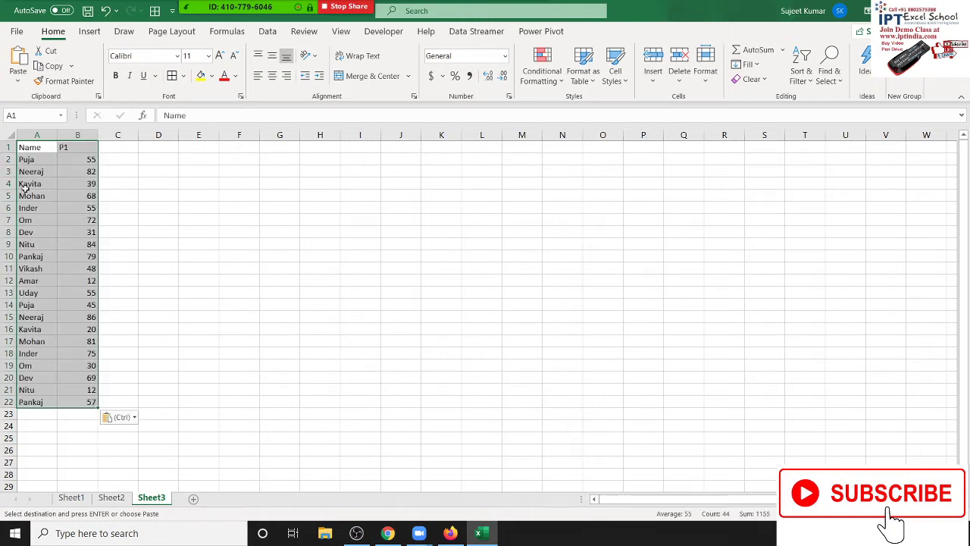
Repeat the data rows A2:B22 beneath, pasting them at A23 and again at A44
{"action": "left_click_drag", "start_coordinate": [27, 160], "coordinate": [87, 402]}
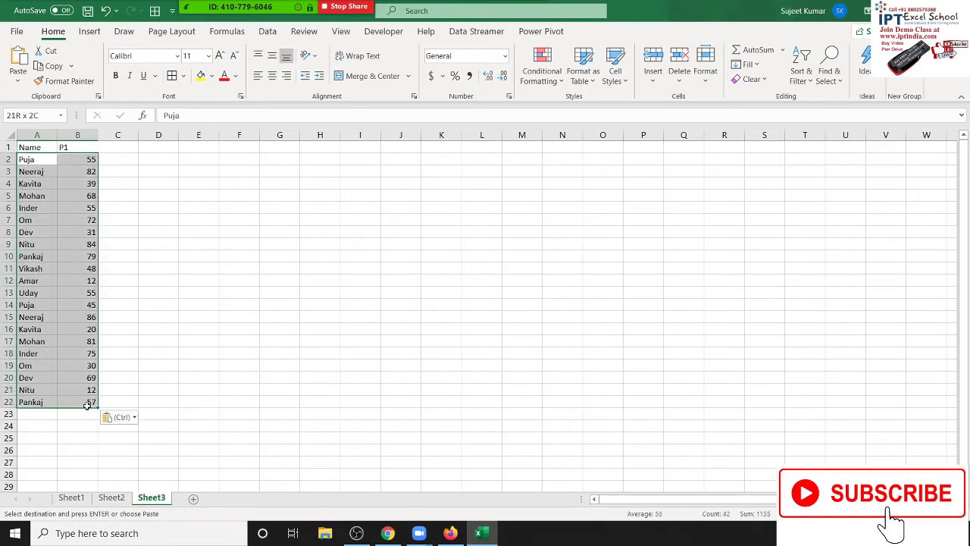
{"action": "key", "text": "ctrl+c"}
{"action": "left_click", "coordinate": [48, 415]}
{"action": "key", "text": "ctrl+v"}
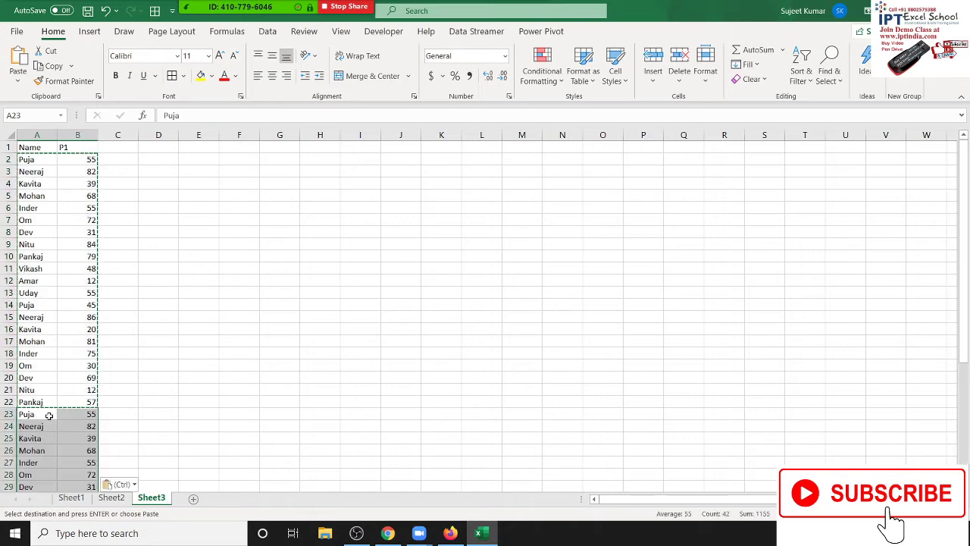
{"action": "scroll", "coordinate": [48, 415], "scroll_direction": "down", "scroll_amount": 5}
{"action": "left_click", "coordinate": [24, 484]}
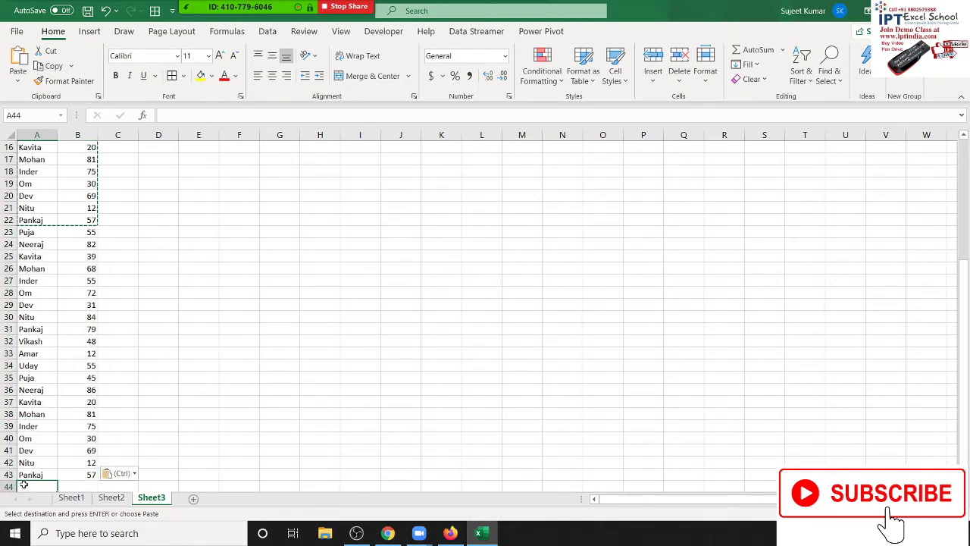
{"action": "key", "text": "ctrl+v"}
{"action": "scroll", "coordinate": [30, 485], "scroll_direction": "down", "scroll_amount": 5}
{"action": "key", "text": "Escape"}
{"action": "scroll", "coordinate": [34, 485], "scroll_direction": "up", "scroll_amount": 6}
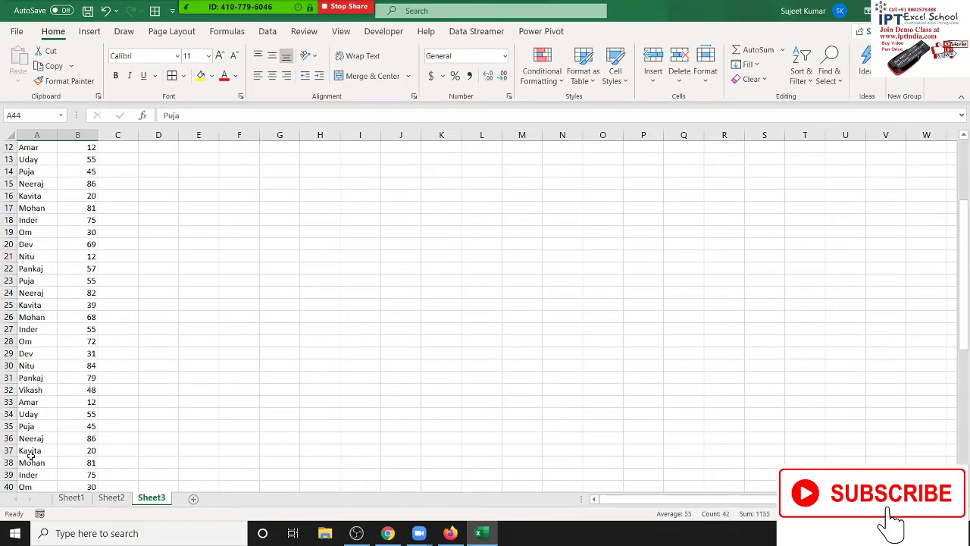
{"action": "scroll", "coordinate": [30, 455], "scroll_direction": "up", "scroll_amount": 4}
{"action": "left_click_drag", "start_coordinate": [63, 161], "coordinate": [97, 355]}
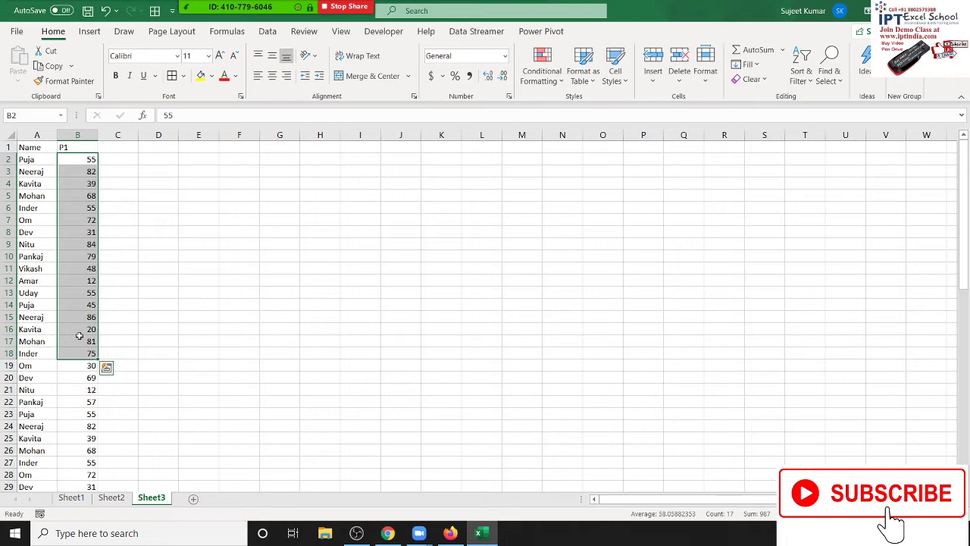
{"action": "left_click", "coordinate": [119, 284]}
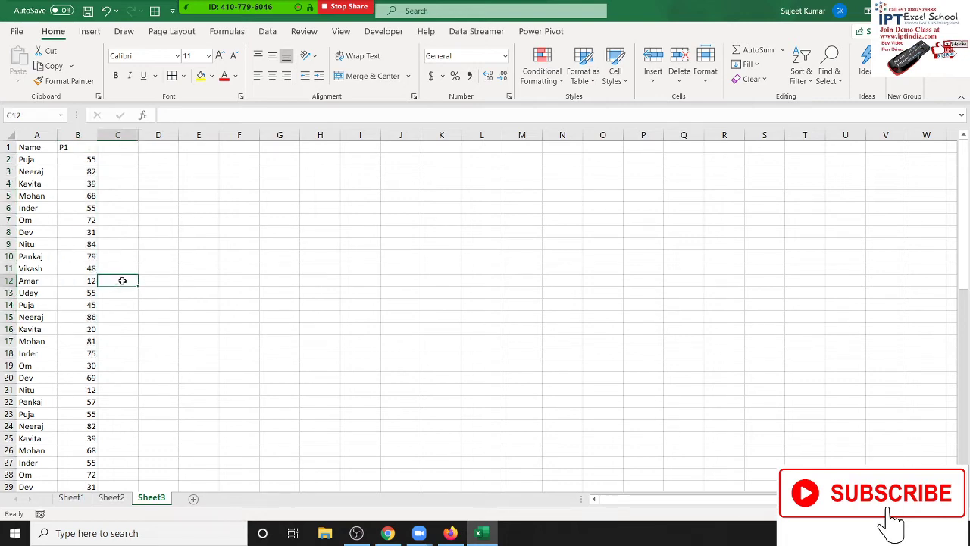
Enter 42 in C4 and 68 in C15 on Sheet3
{"action": "left_click", "coordinate": [78, 183]}
{"action": "left_click", "coordinate": [132, 183]}
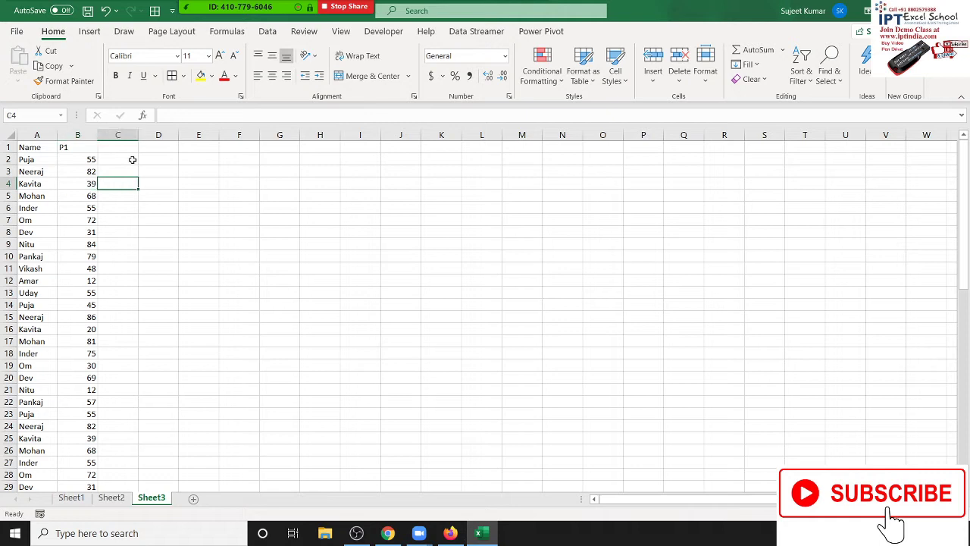
{"action": "type", "text": "42"}
{"action": "left_click", "coordinate": [148, 302]}
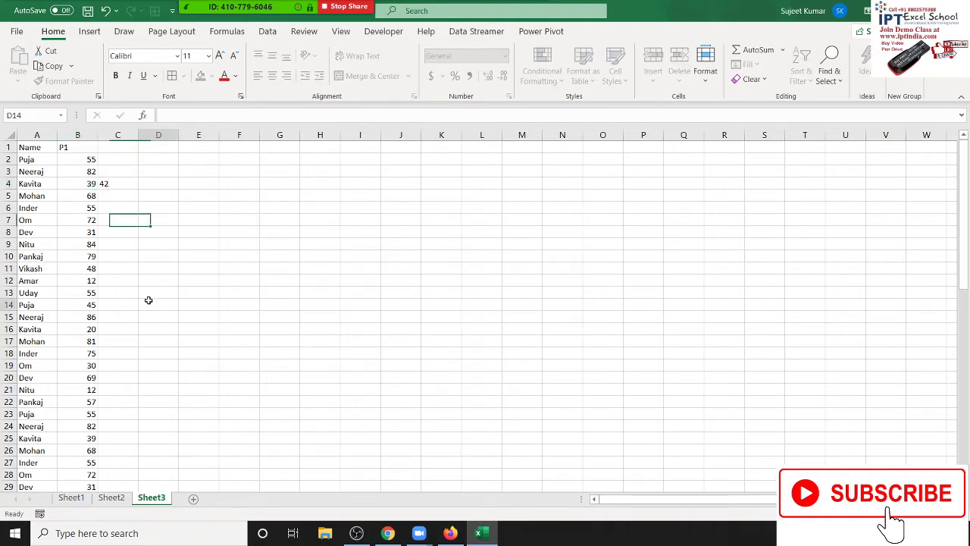
{"action": "left_click", "coordinate": [105, 317]}
{"action": "type", "text": "86"}
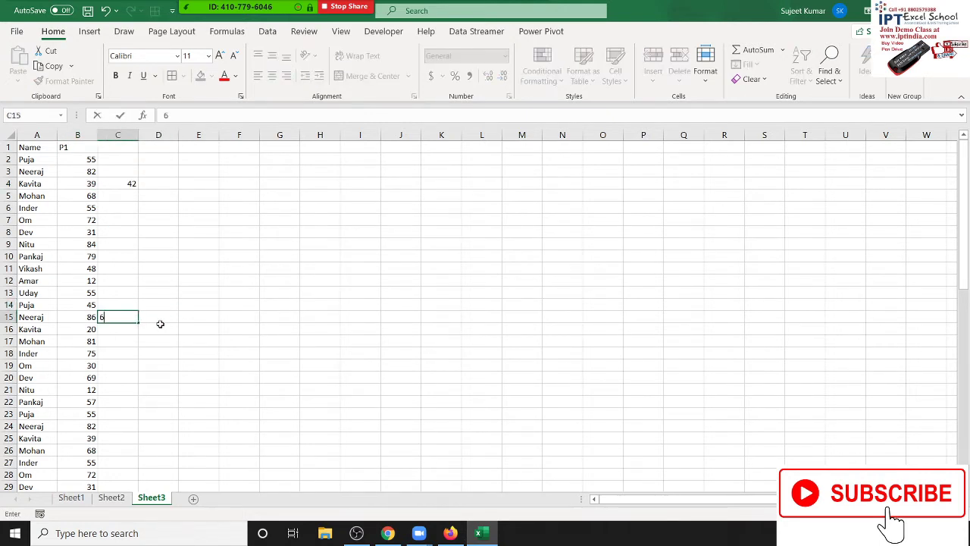
{"action": "key", "text": "Return"}
Enter 84 in C32, 35 in C40 and 54 in C56
{"action": "scroll", "coordinate": [146, 334], "scroll_direction": "down", "scroll_amount": 5}
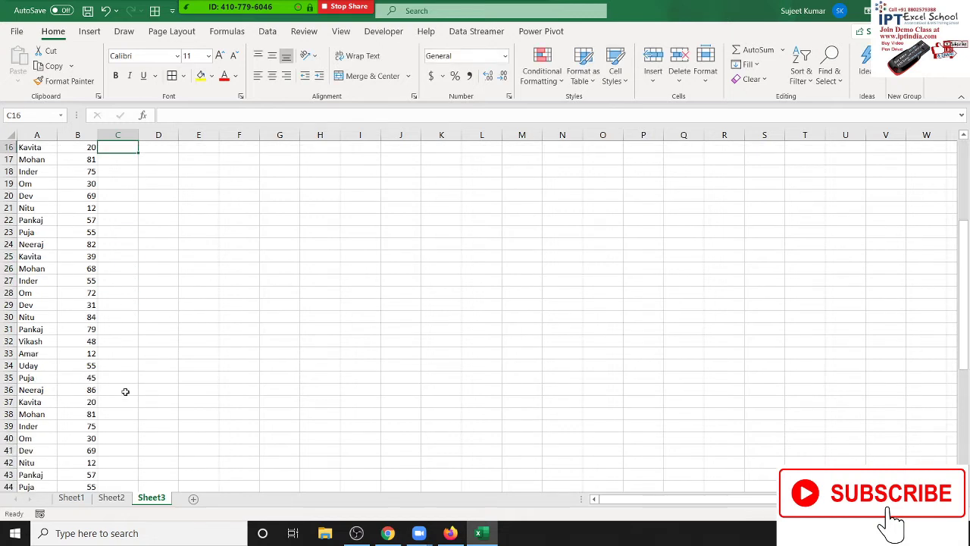
{"action": "left_click", "coordinate": [113, 304]}
{"action": "left_click", "coordinate": [114, 341]}
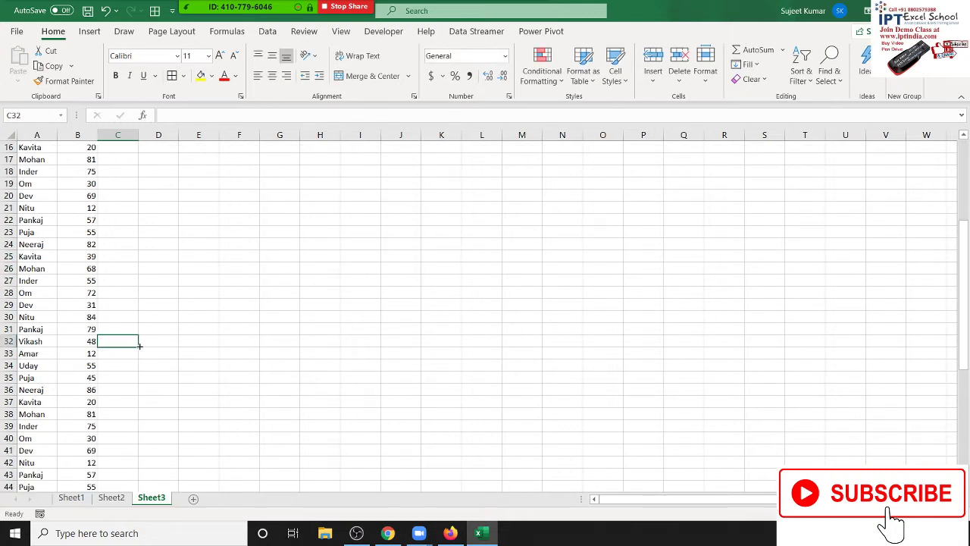
{"action": "type", "text": "84"}
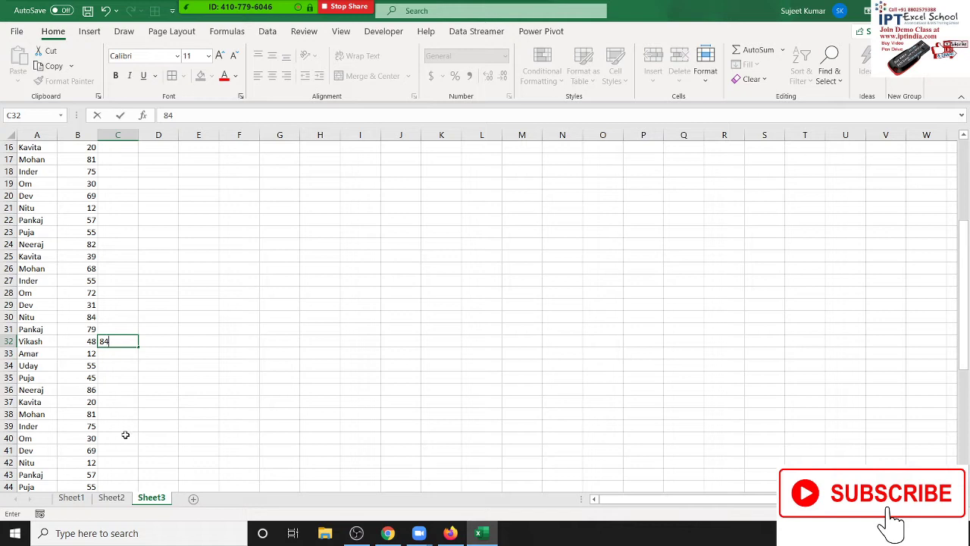
{"action": "left_click", "coordinate": [121, 439]}
{"action": "type", "text": "35"}
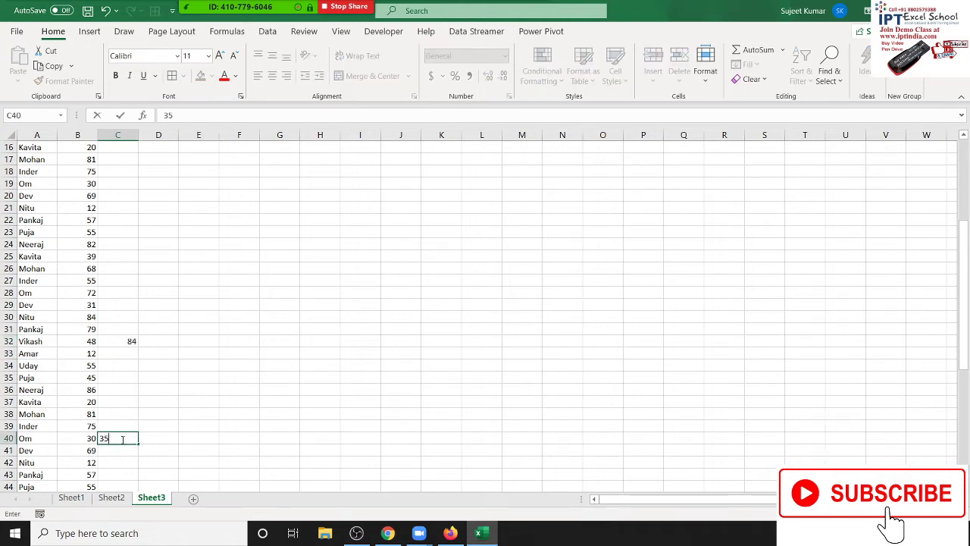
{"action": "key", "text": "Return"}
{"action": "scroll", "coordinate": [125, 445], "scroll_direction": "down", "scroll_amount": 5}
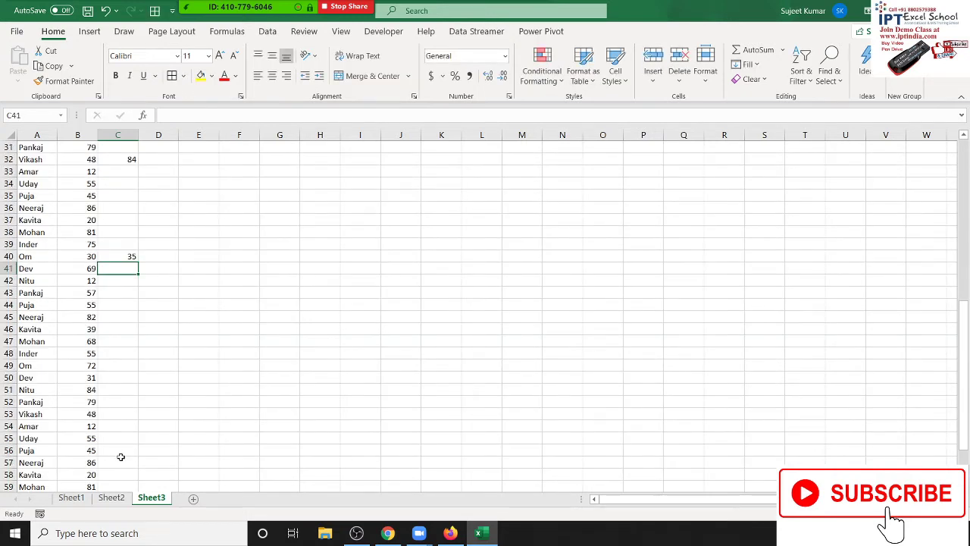
{"action": "left_click", "coordinate": [117, 452]}
{"action": "type", "text": "54"}
{"action": "key", "text": "Return"}
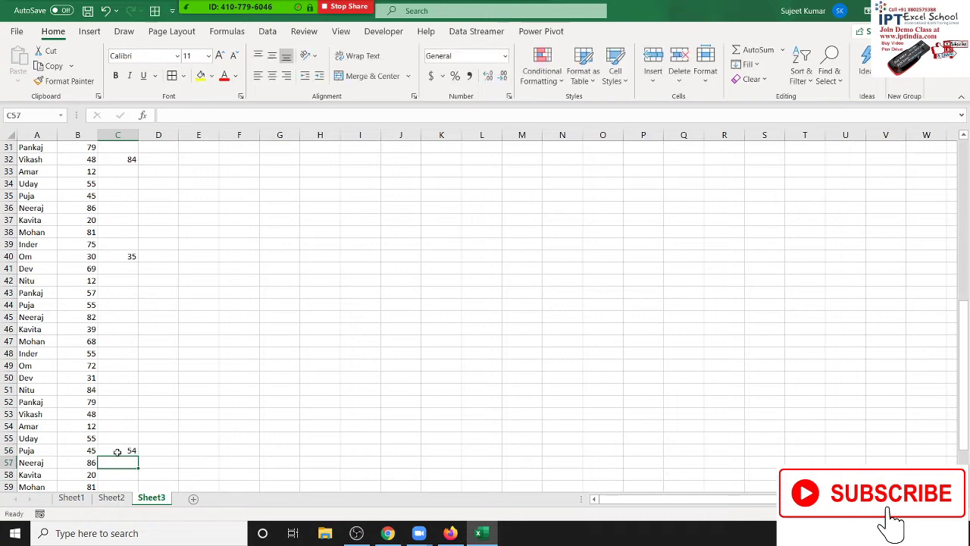
{"action": "scroll", "coordinate": [117, 453], "scroll_direction": "down", "scroll_amount": 7}
{"action": "scroll", "coordinate": [162, 289], "scroll_direction": "up", "scroll_amount": 4}
{"action": "scroll", "coordinate": [162, 289], "scroll_direction": "up", "scroll_amount": 9}
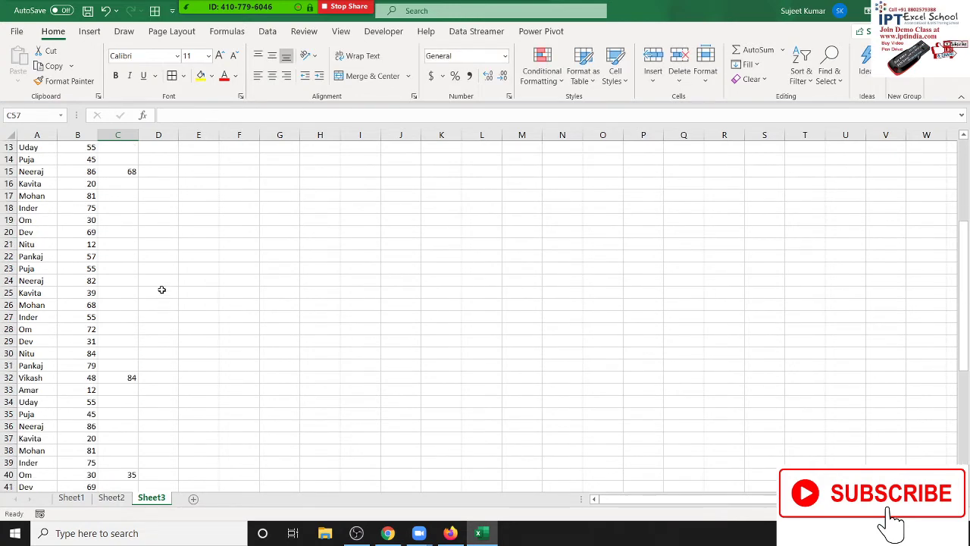
{"action": "scroll", "coordinate": [161, 290], "scroll_direction": "up", "scroll_amount": 4}
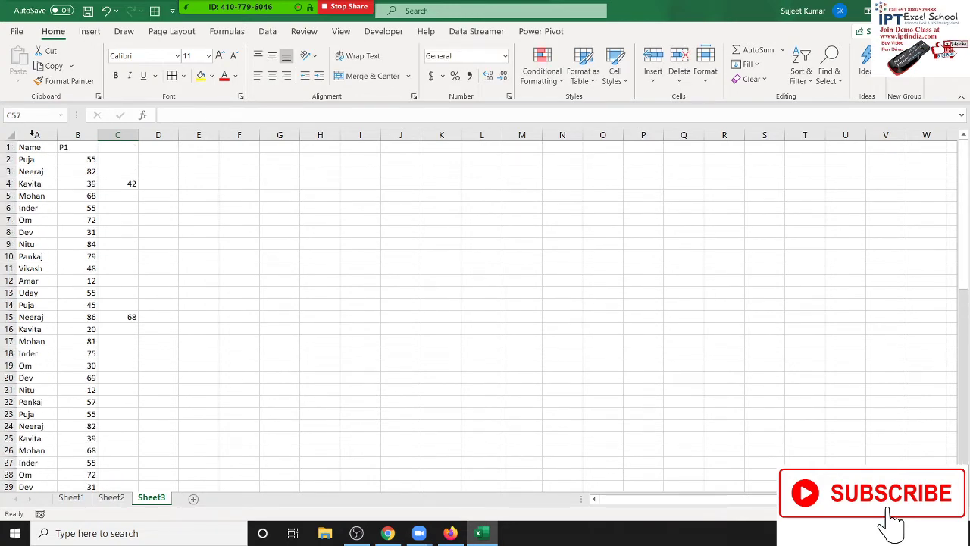
{"action": "left_click", "coordinate": [72, 134]}
{"action": "left_click", "coordinate": [119, 134]}
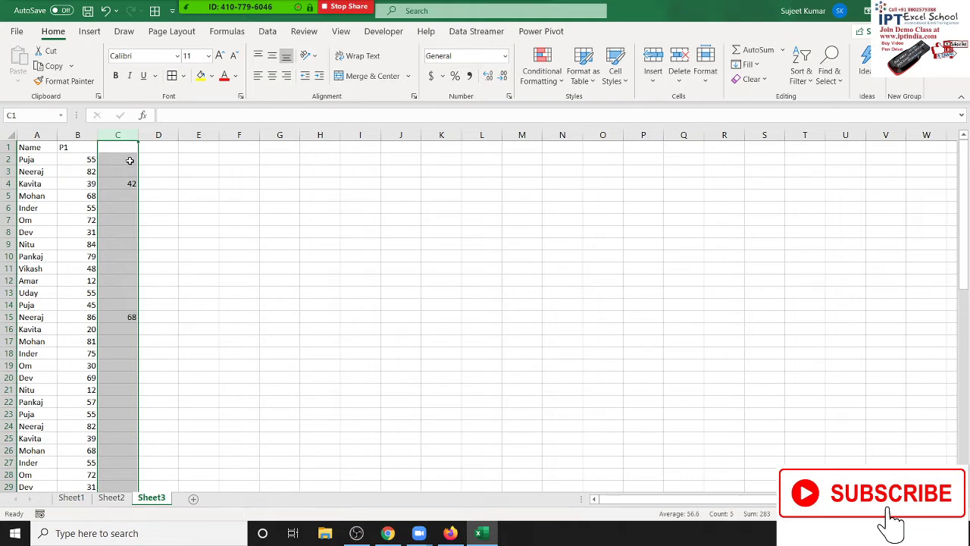
{"action": "left_click", "coordinate": [128, 185]}
{"action": "left_click", "coordinate": [78, 187]}
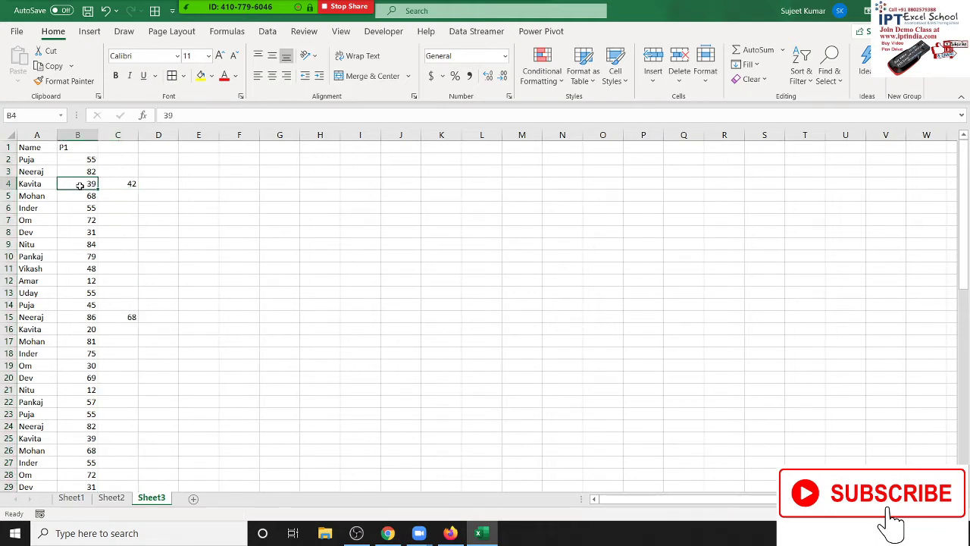
{"action": "left_click", "coordinate": [130, 316]}
{"action": "left_click", "coordinate": [83, 317]}
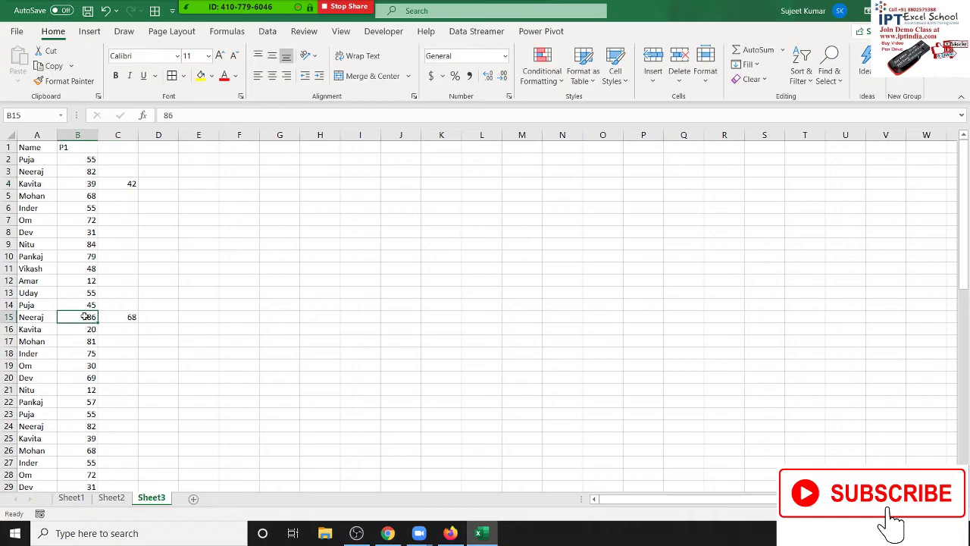
{"action": "key", "text": "super+d"}
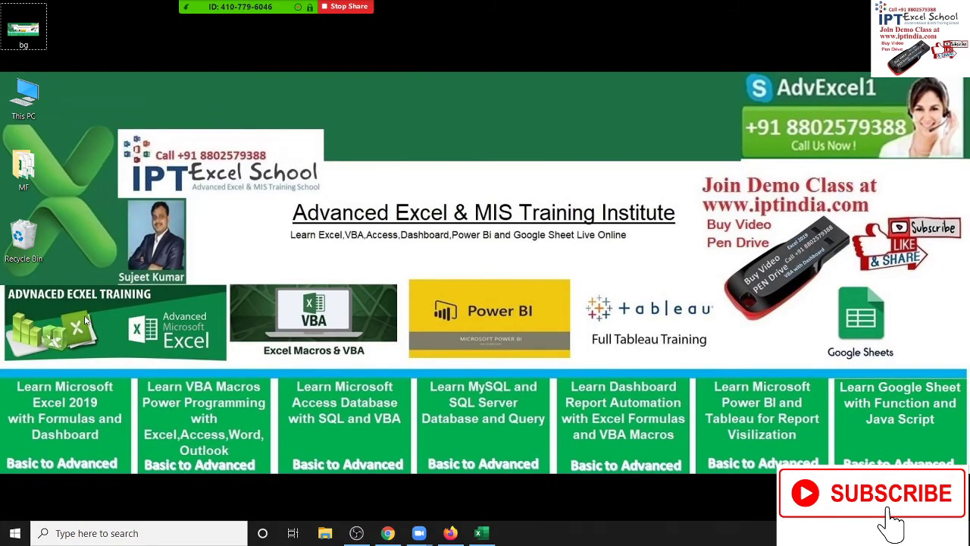
{"action": "key", "text": "super+d"}
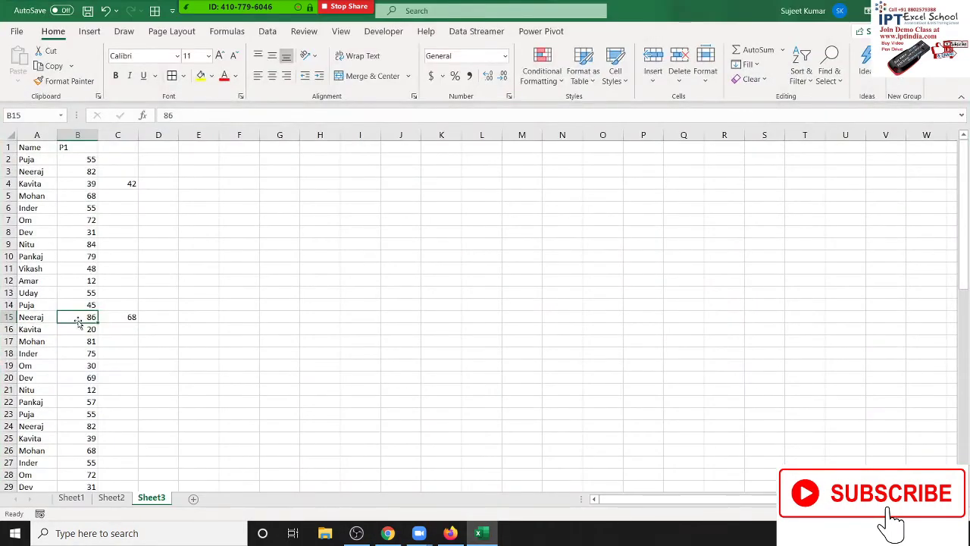
{"action": "scroll", "coordinate": [156, 313], "scroll_direction": "down", "scroll_amount": 1}
{"action": "scroll", "coordinate": [156, 313], "scroll_direction": "down", "scroll_amount": 5}
{"action": "scroll", "coordinate": [156, 311], "scroll_direction": "down", "scroll_amount": 4}
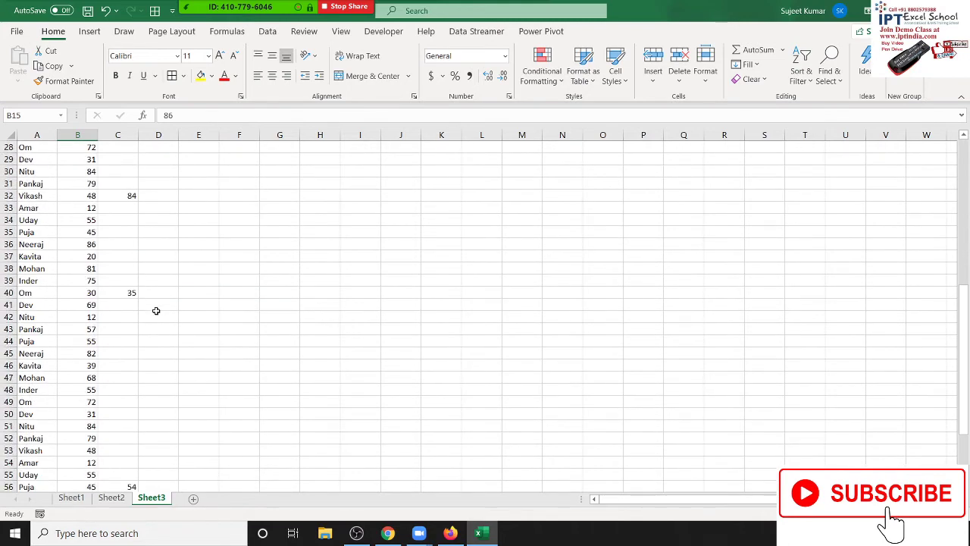
{"action": "scroll", "coordinate": [156, 311], "scroll_direction": "up", "scroll_amount": 5}
{"action": "scroll", "coordinate": [156, 309], "scroll_direction": "up", "scroll_amount": 4}
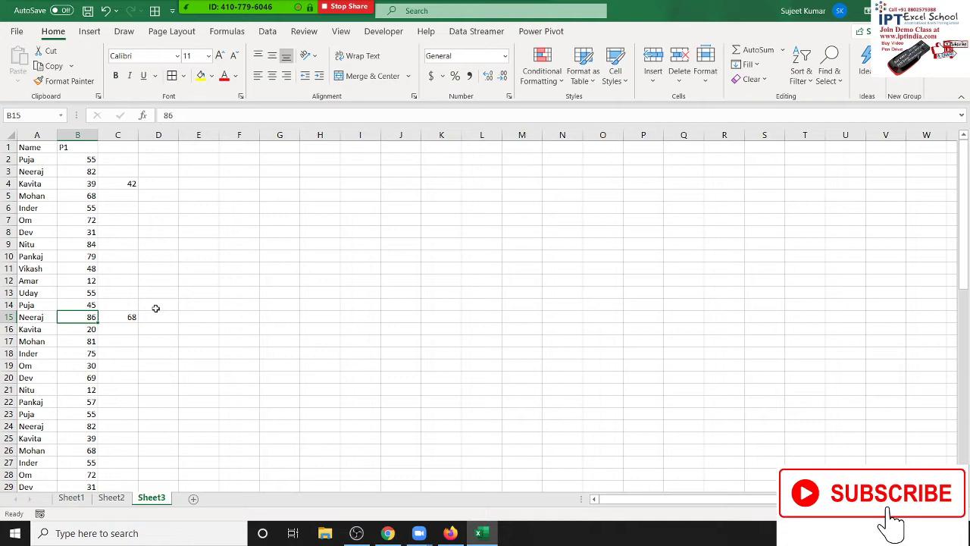
{"action": "left_click", "coordinate": [181, 245]}
Copy column C, try a plain paste over column B, then undo it
{"action": "left_click", "coordinate": [128, 134]}
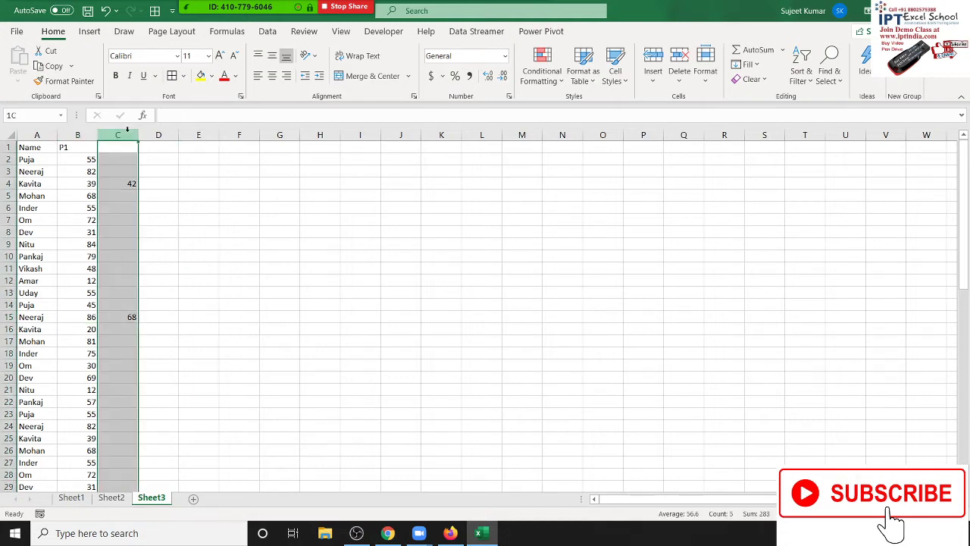
{"action": "key", "text": "ctrl+c"}
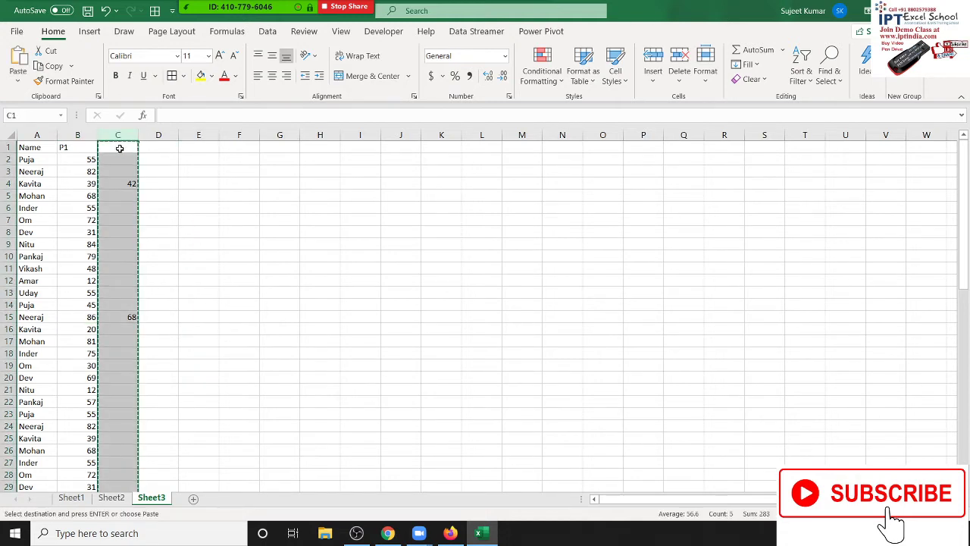
{"action": "left_click", "coordinate": [78, 134]}
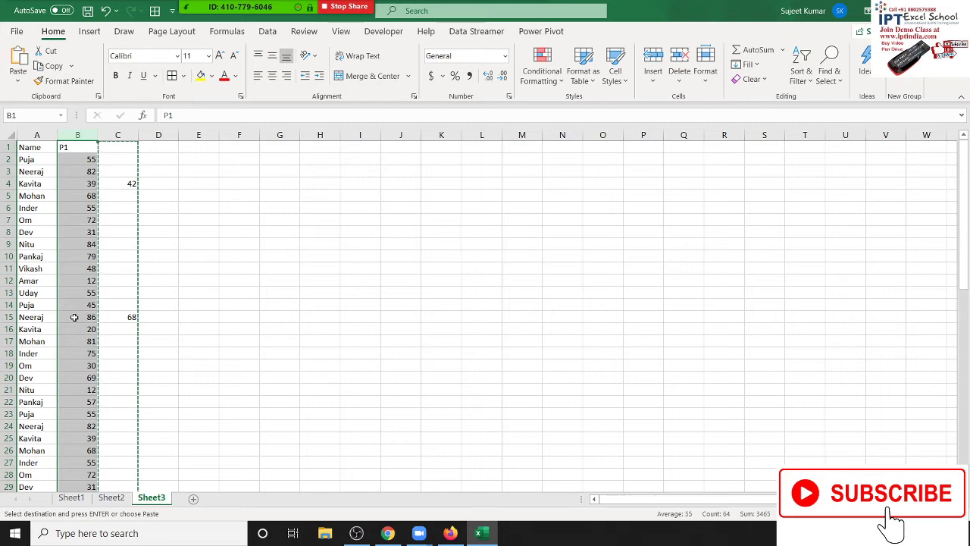
{"action": "key", "text": "ctrl+v"}
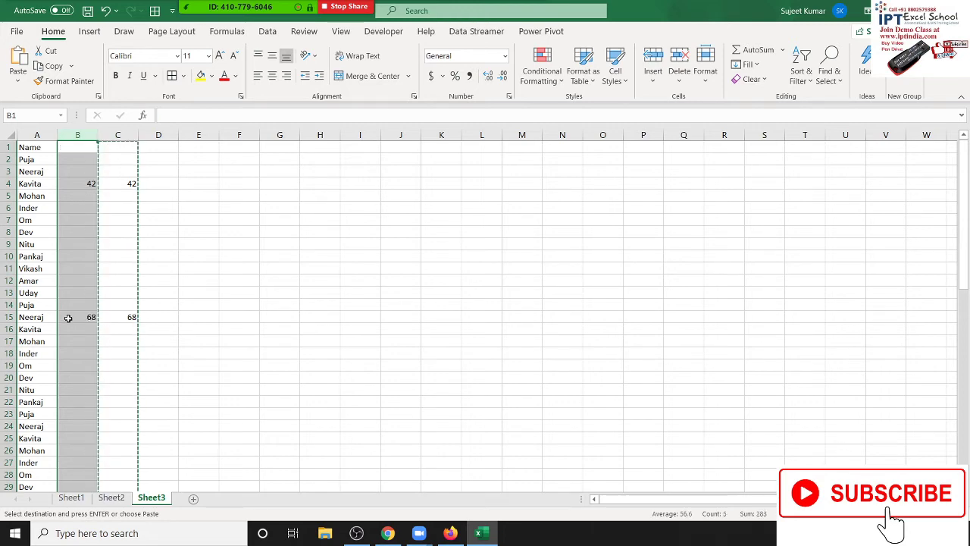
{"action": "key", "text": "ctrl+z"}
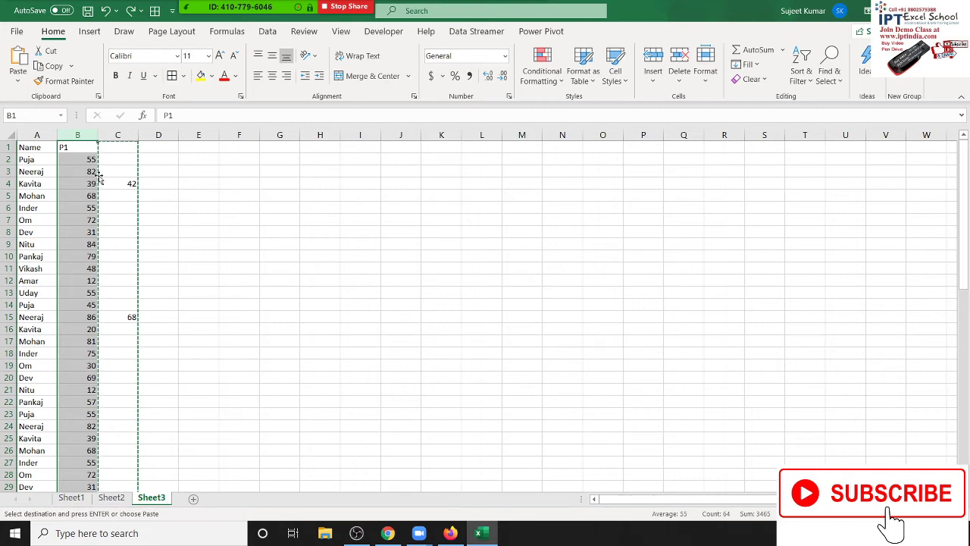
{"action": "left_click_drag", "start_coordinate": [95, 172], "coordinate": [92, 160]}
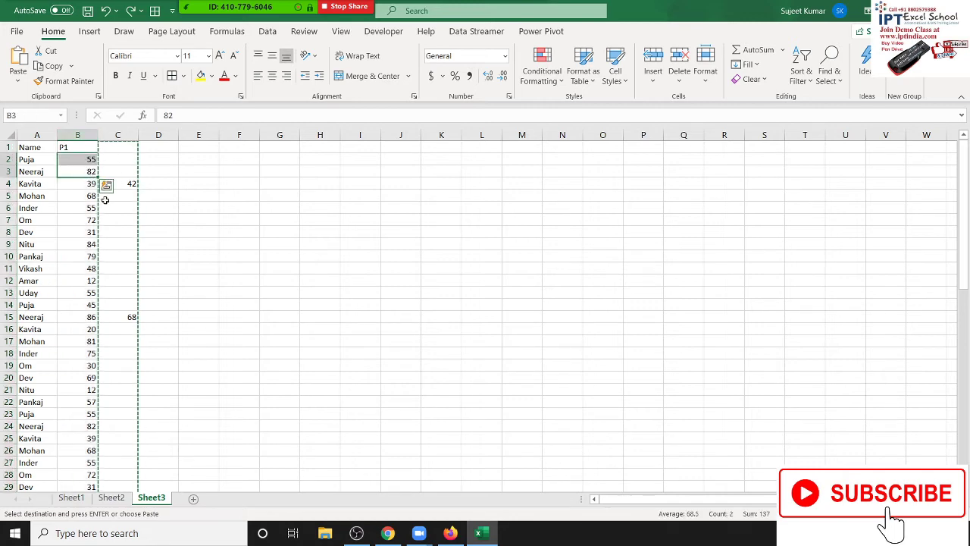
Paste column C into column B with Skip blanks, so only 42 and 68 replace scores
{"action": "left_click", "coordinate": [79, 135]}
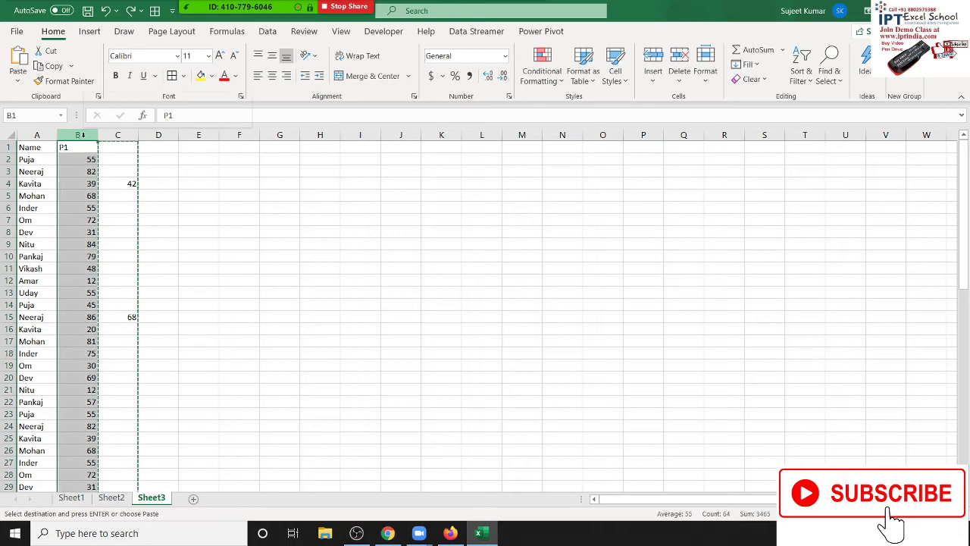
{"action": "right_click", "coordinate": [85, 137]}
{"action": "left_click", "coordinate": [140, 224]}
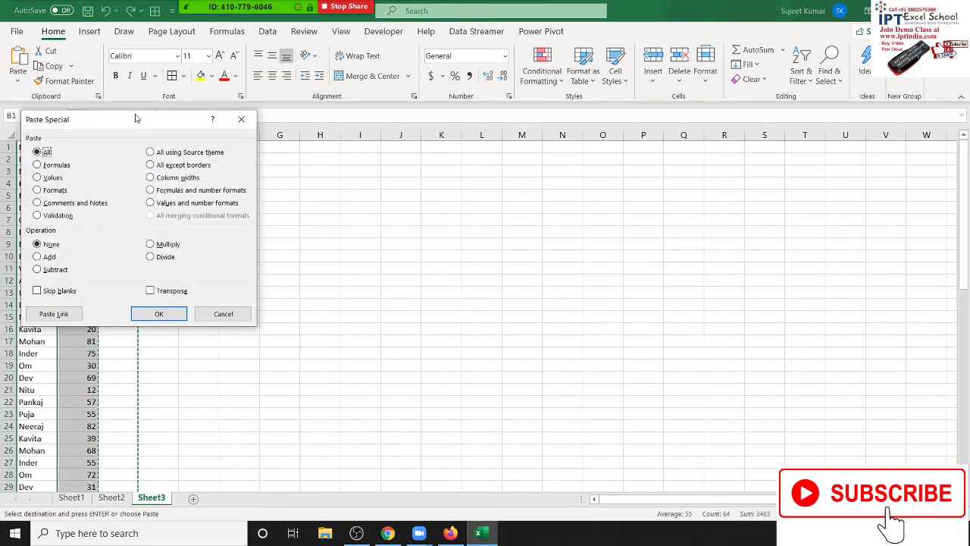
{"action": "left_click_drag", "start_coordinate": [134, 119], "coordinate": [391, 114]}
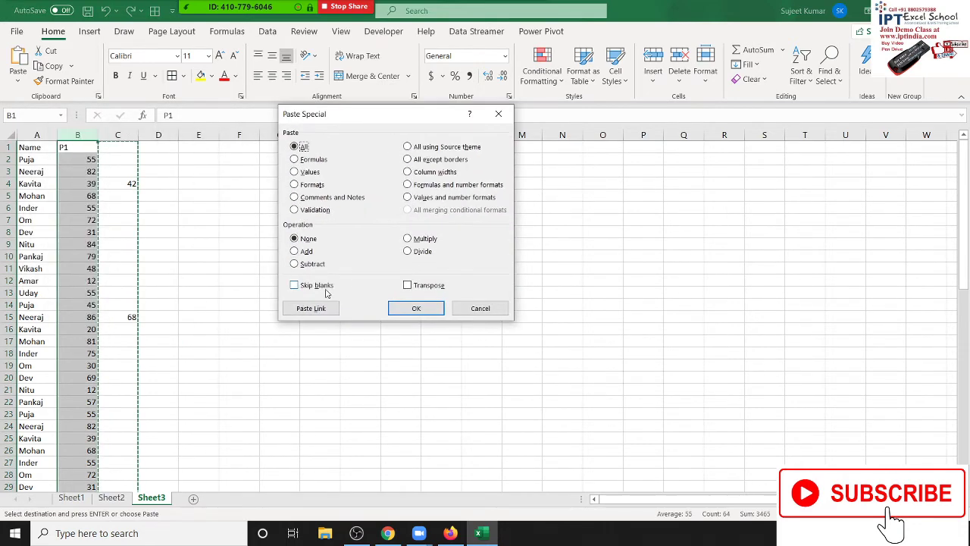
{"action": "left_click", "coordinate": [326, 291]}
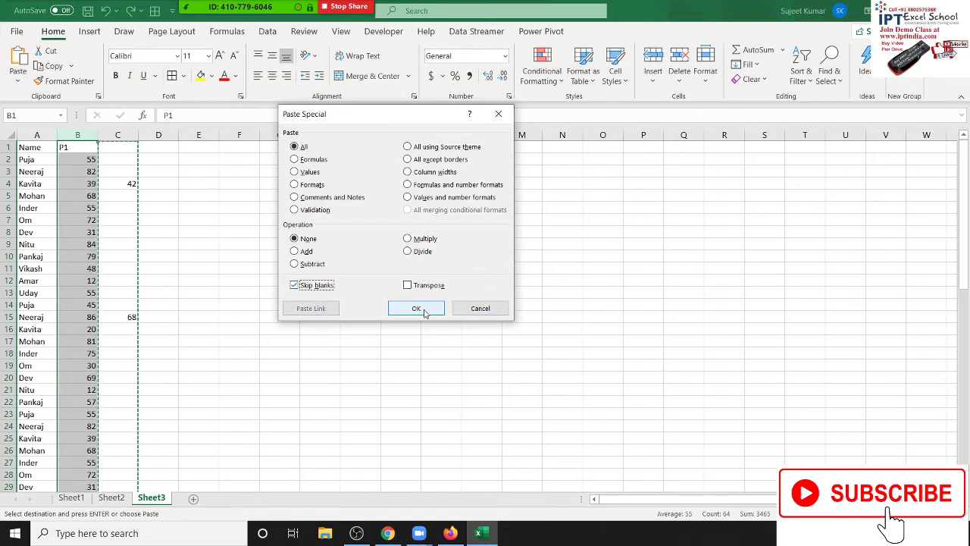
{"action": "left_click", "coordinate": [416, 308]}
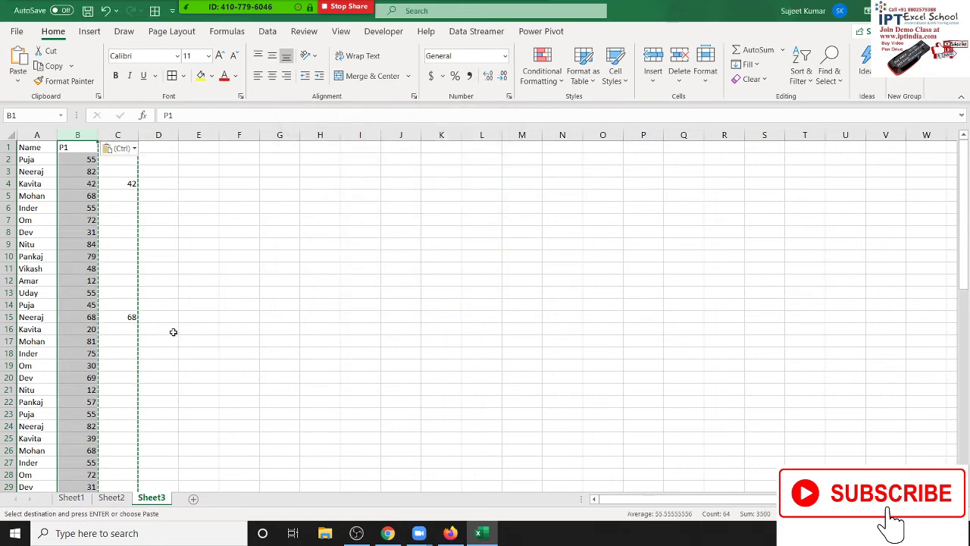
Review the updated P1 column and cancel the pending copy of column C
{"action": "scroll", "coordinate": [173, 332], "scroll_direction": "down", "scroll_amount": 4}
{"action": "scroll", "coordinate": [162, 342], "scroll_direction": "down", "scroll_amount": 3}
{"action": "scroll", "coordinate": [163, 342], "scroll_direction": "down", "scroll_amount": 3}
{"action": "scroll", "coordinate": [162, 344], "scroll_direction": "down", "scroll_amount": 2}
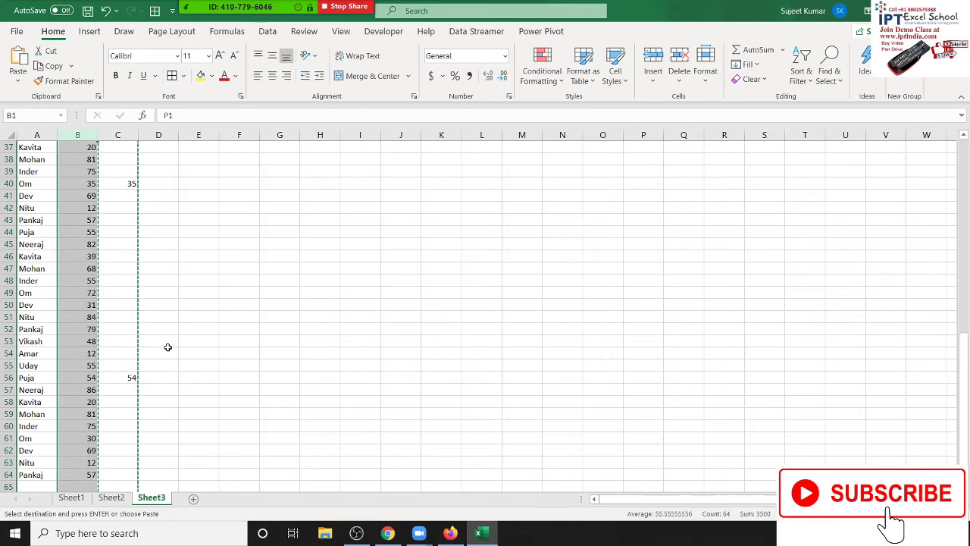
{"action": "scroll", "coordinate": [170, 343], "scroll_direction": "down", "scroll_amount": 4}
{"action": "scroll", "coordinate": [169, 343], "scroll_direction": "up", "scroll_amount": 1}
{"action": "scroll", "coordinate": [171, 348], "scroll_direction": "up", "scroll_amount": 8}
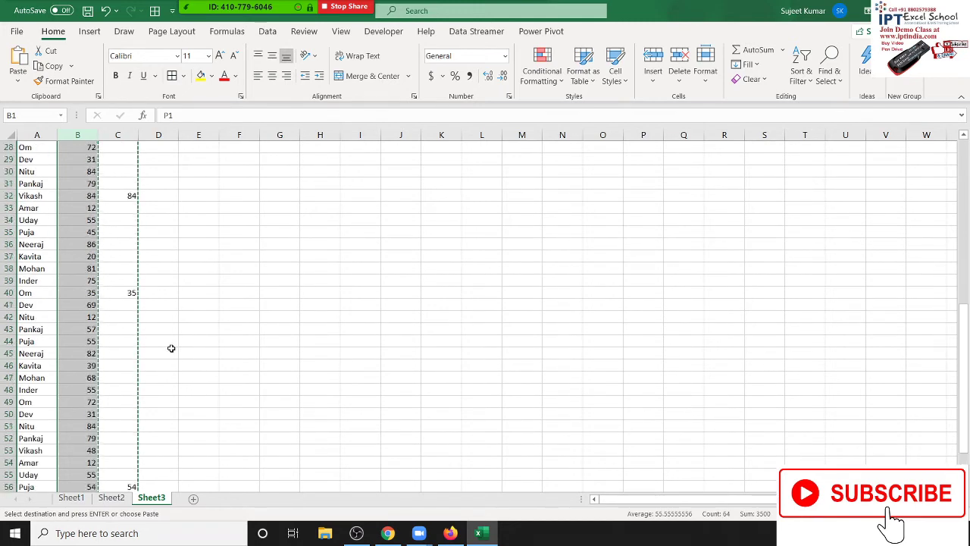
{"action": "scroll", "coordinate": [171, 348], "scroll_direction": "up", "scroll_amount": 4}
{"action": "scroll", "coordinate": [172, 347], "scroll_direction": "up", "scroll_amount": 3}
{"action": "scroll", "coordinate": [171, 348], "scroll_direction": "up", "scroll_amount": 2}
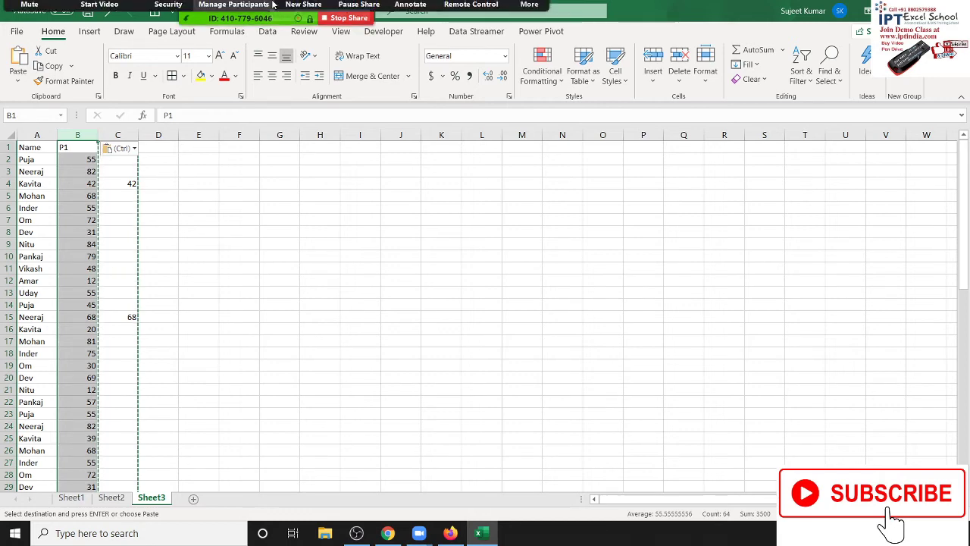
{"action": "left_click", "coordinate": [234, 9]}
{"action": "mouse_move", "coordinate": [440, 231]}
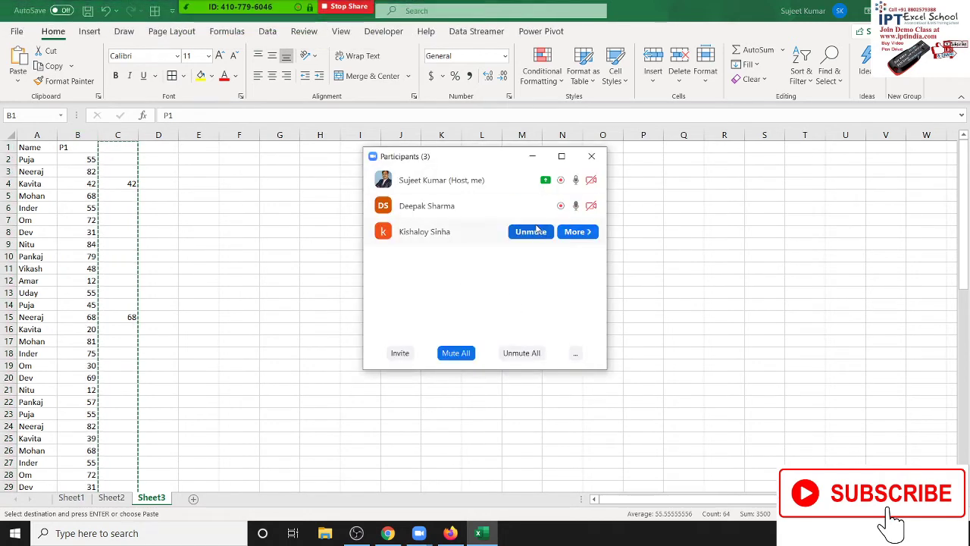
{"action": "left_click", "coordinate": [518, 235]}
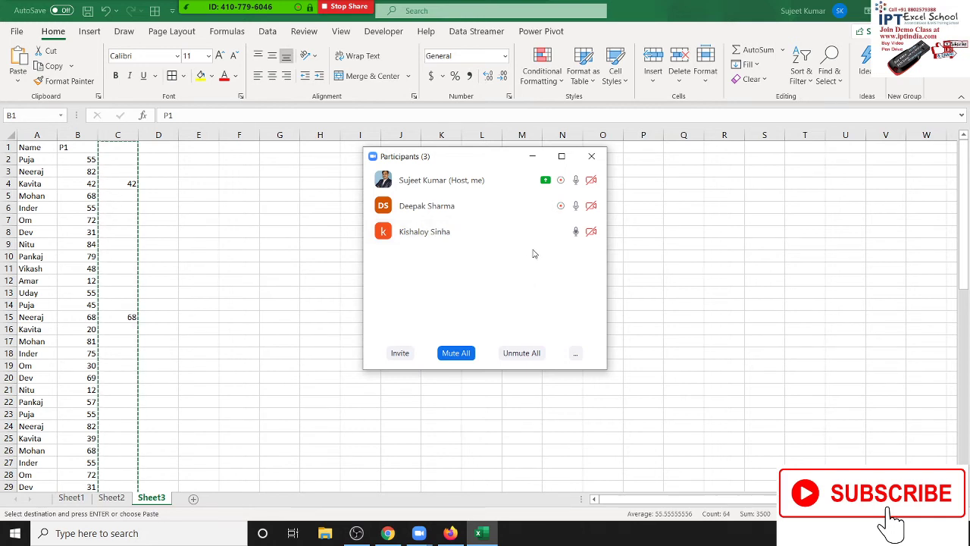
{"action": "left_click", "coordinate": [599, 159]}
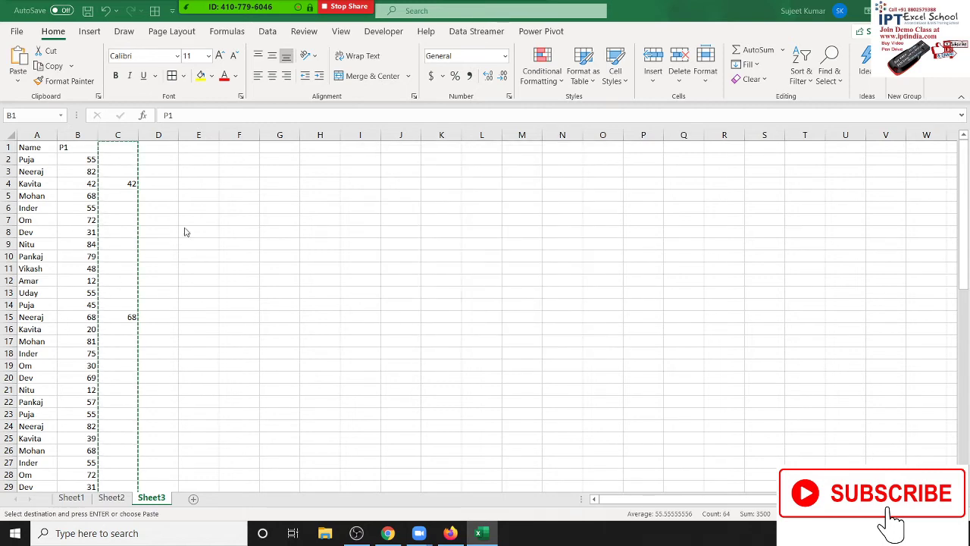
{"action": "key", "text": "Escape"}
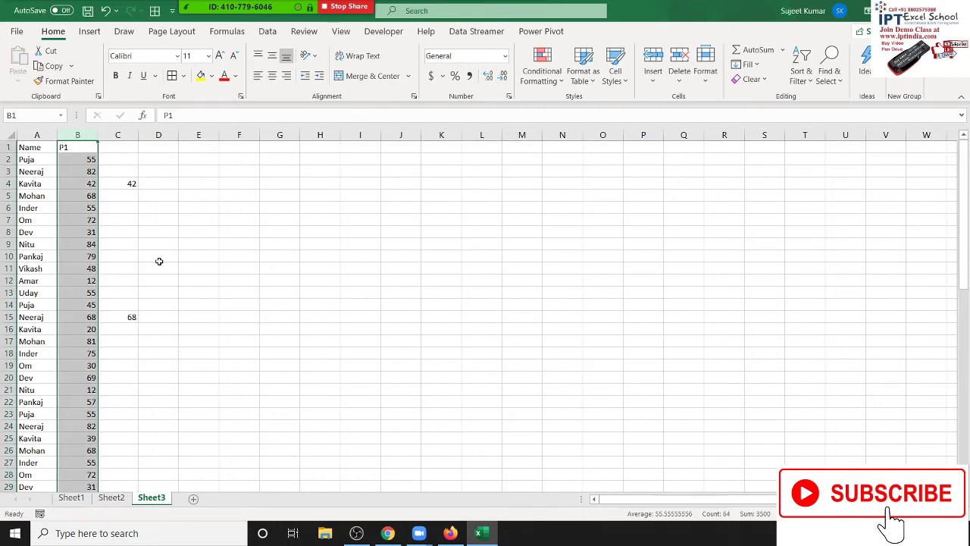
On Sheet1, clear the old copies from columns M through S
{"action": "left_click", "coordinate": [71, 497]}
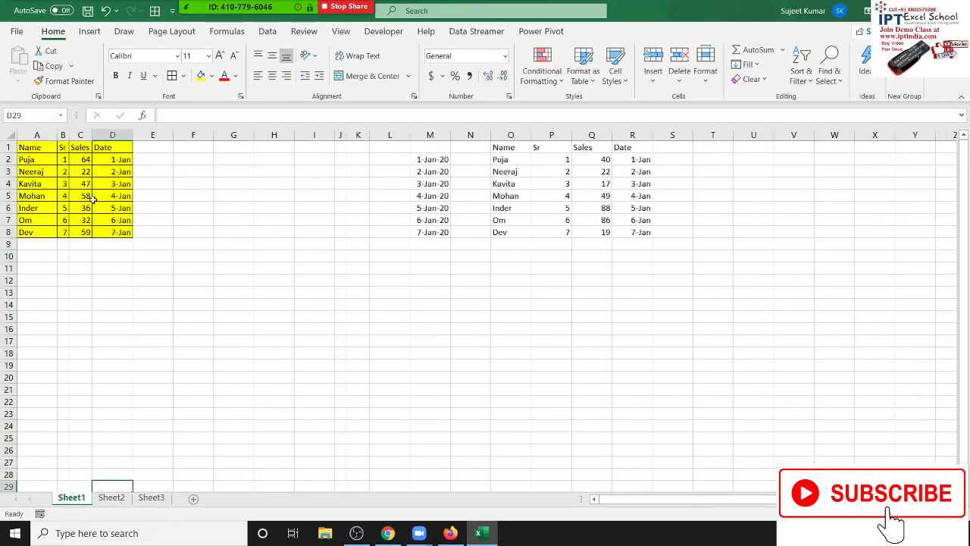
{"action": "left_click", "coordinate": [85, 157]}
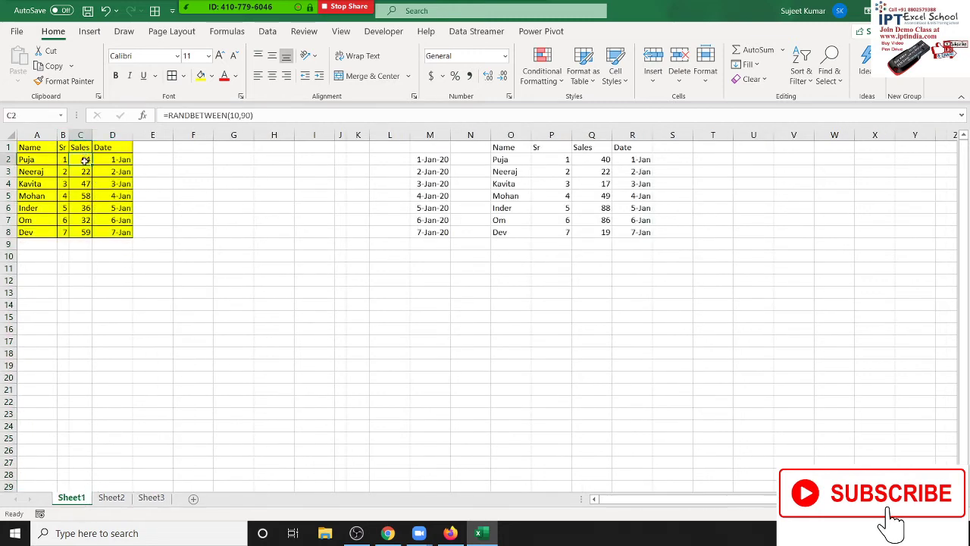
{"action": "left_click", "coordinate": [36, 160]}
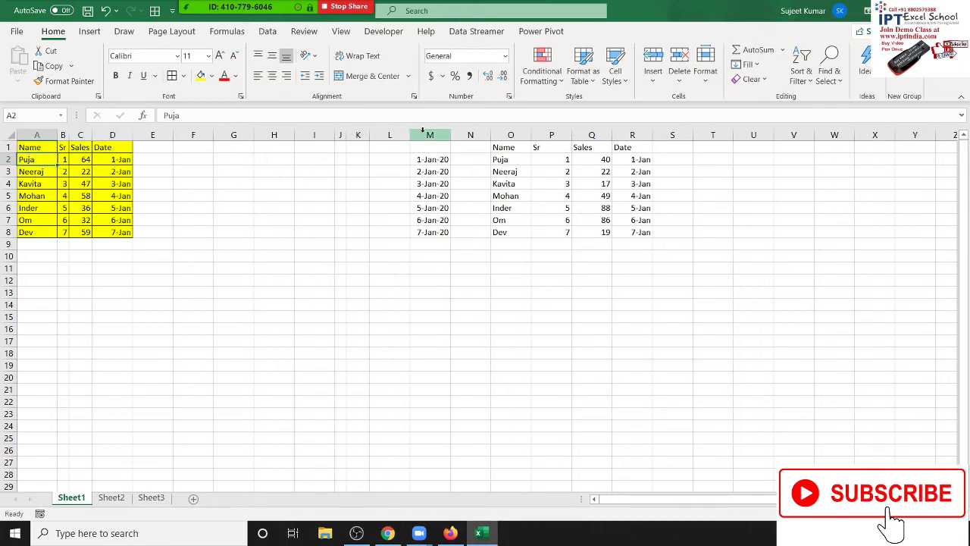
{"action": "left_click_drag", "start_coordinate": [430, 135], "coordinate": [655, 147]}
{"action": "key", "text": "Delete"}
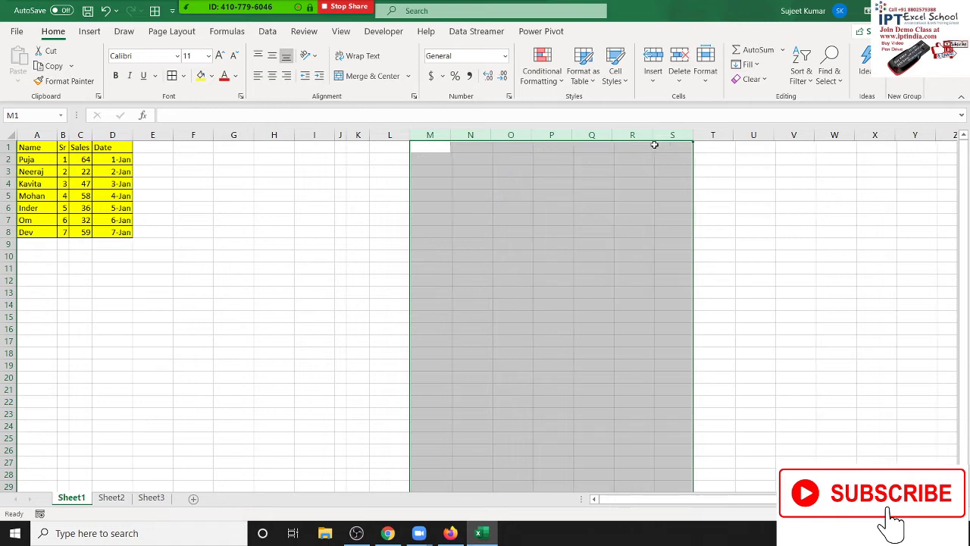
Link M1 to A1 with =A1 and fill the link across and down to P7
{"action": "left_click_drag", "start_coordinate": [466, 174], "coordinate": [426, 149]}
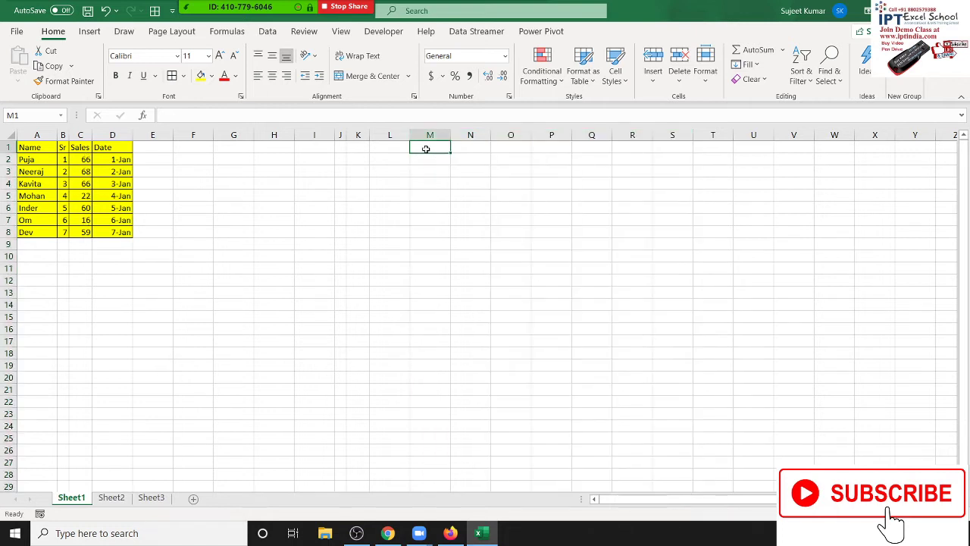
{"action": "type", "text": "="}
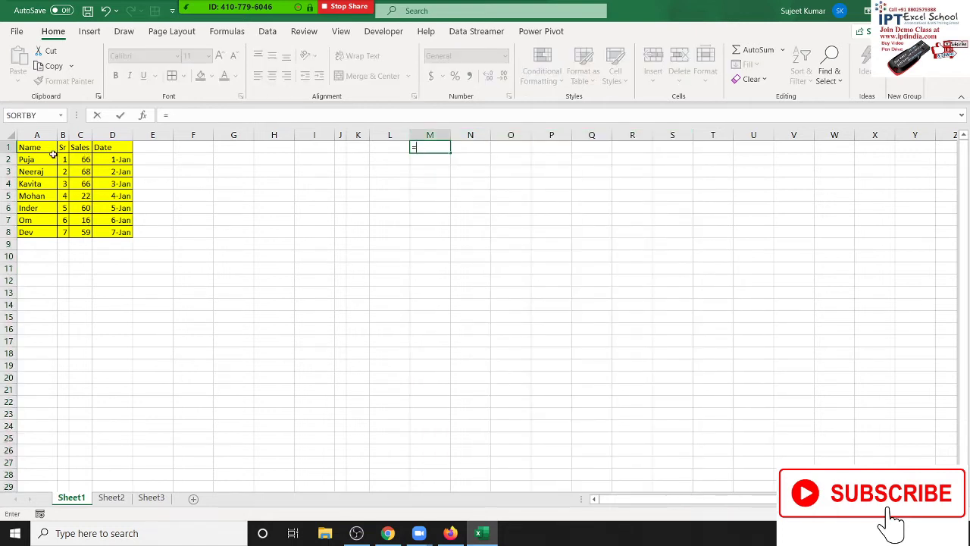
{"action": "left_click", "coordinate": [38, 144]}
{"action": "key", "text": "Return"}
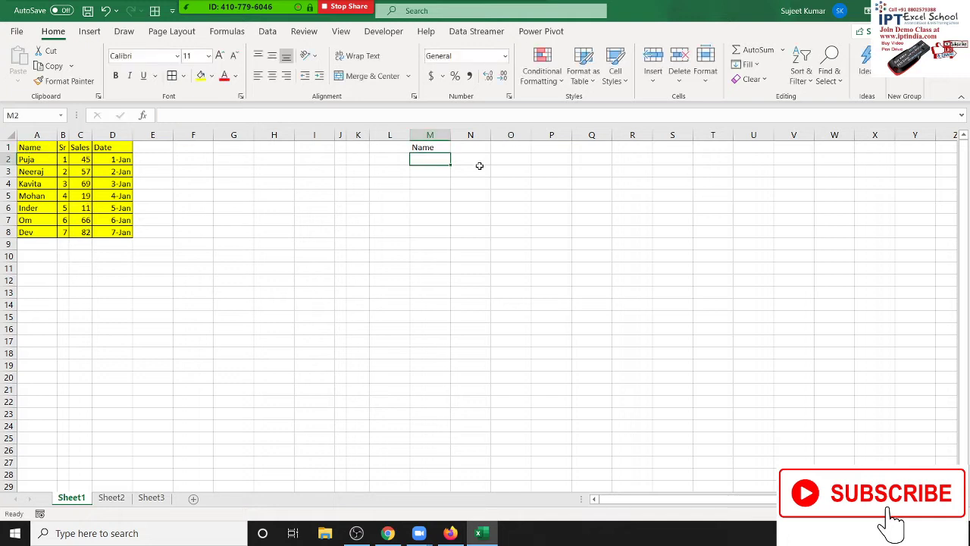
{"action": "left_click", "coordinate": [443, 144]}
{"action": "mouse_move", "coordinate": [449, 156]}
{"action": "left_mouse_down"}
{"action": "mouse_move", "coordinate": [562, 220]}
{"action": "mouse_move", "coordinate": [558, 186]}
{"action": "left_mouse_up"}
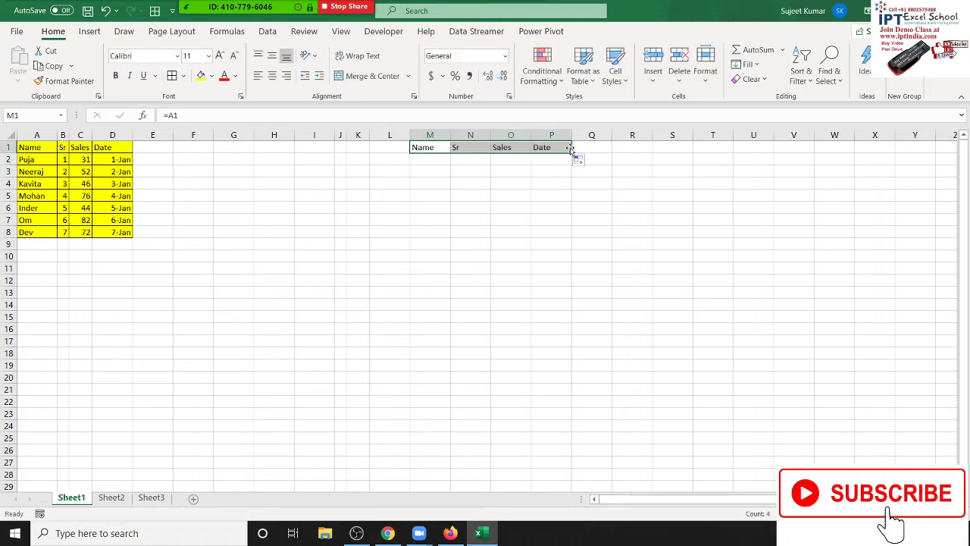
{"action": "left_click_drag", "start_coordinate": [570, 149], "coordinate": [566, 221]}
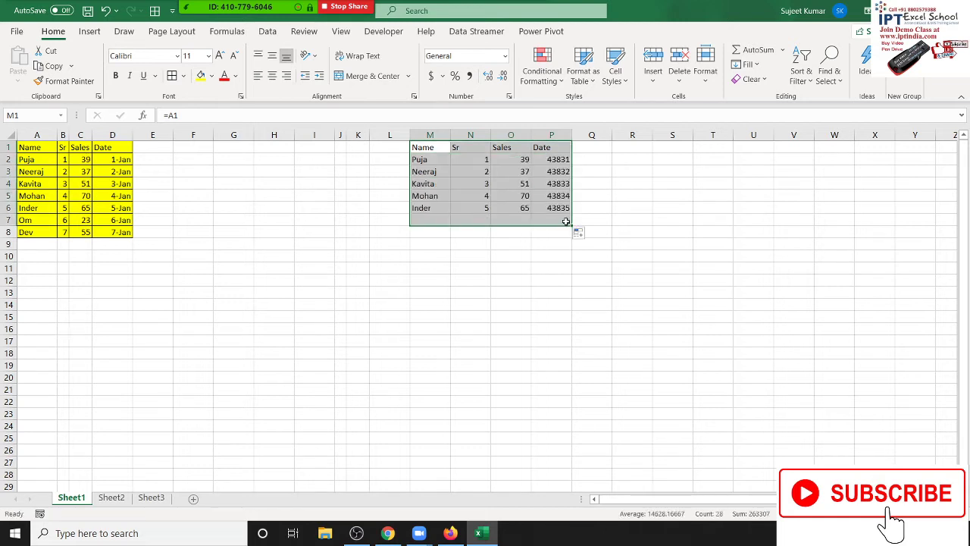
Change the first name in A2 to Om, then clear the linked copy in columns M:P
{"action": "left_click", "coordinate": [35, 162]}
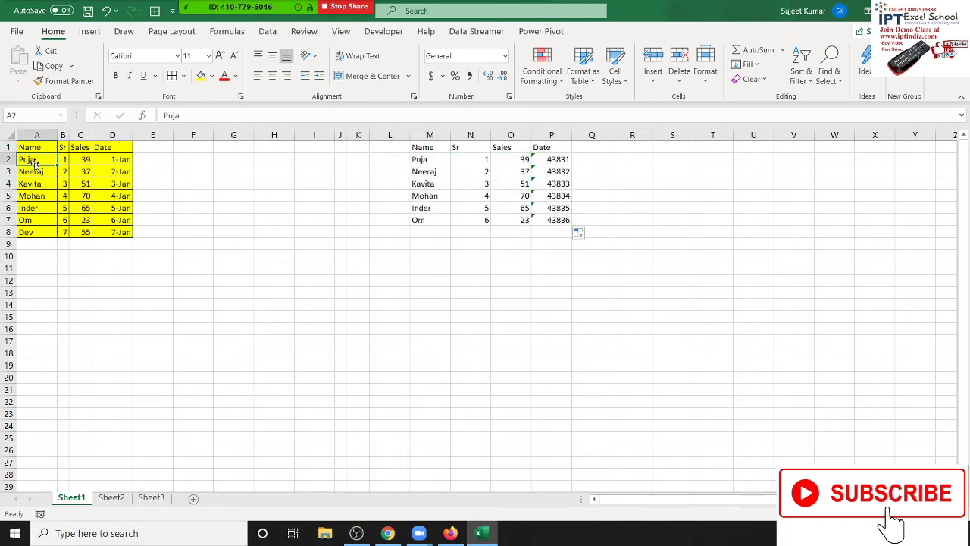
{"action": "type", "text": "Om"}
{"action": "key", "text": "Return"}
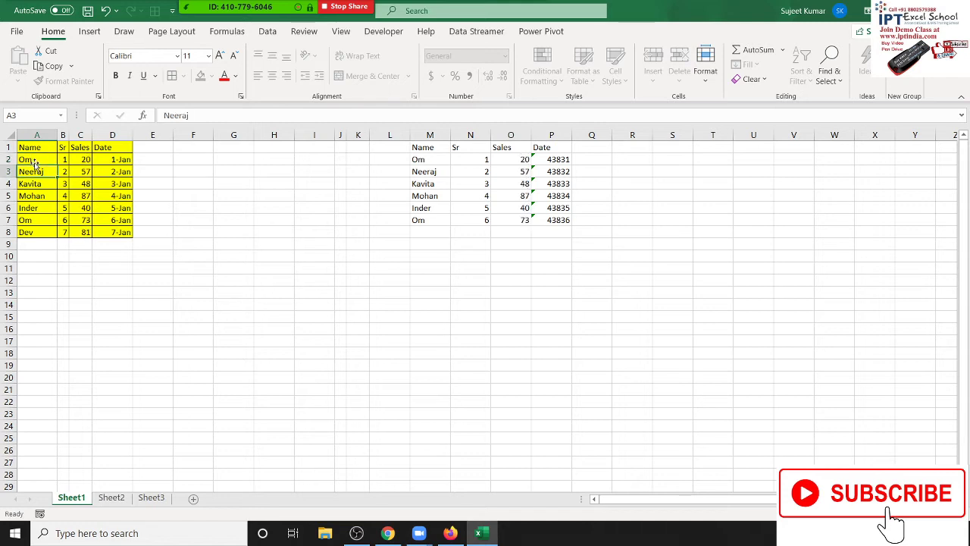
{"action": "left_click", "coordinate": [419, 161]}
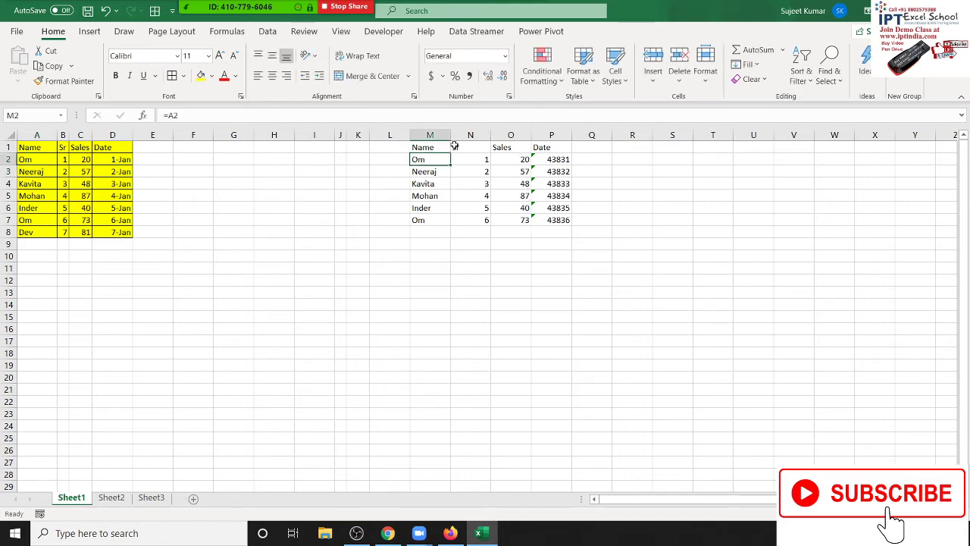
{"action": "left_click_drag", "start_coordinate": [430, 135], "coordinate": [551, 134]}
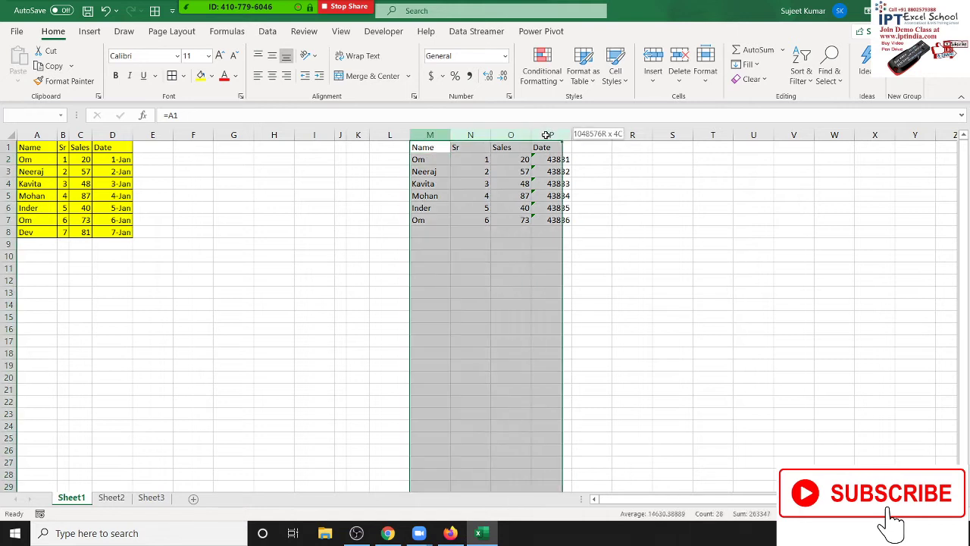
{"action": "key", "text": "Delete"}
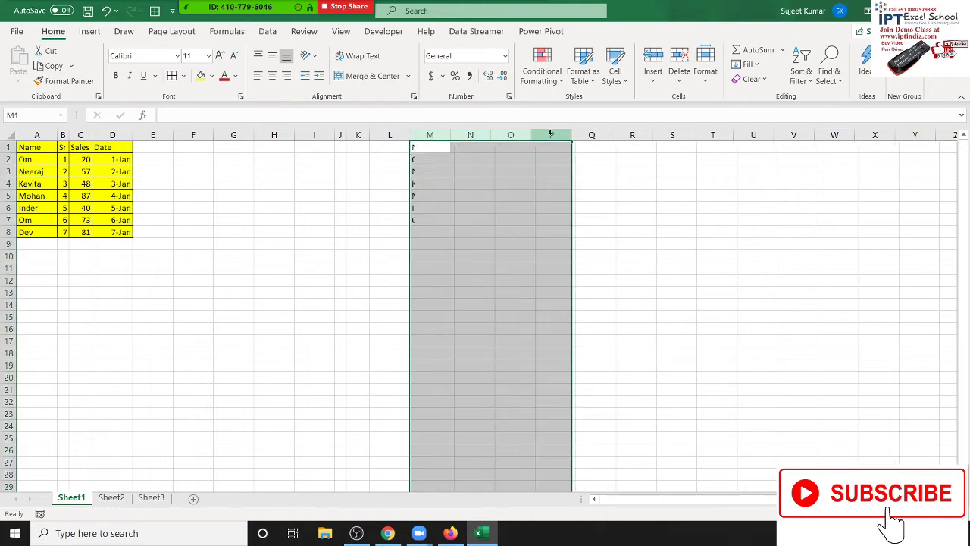
{"action": "left_click", "coordinate": [307, 272]}
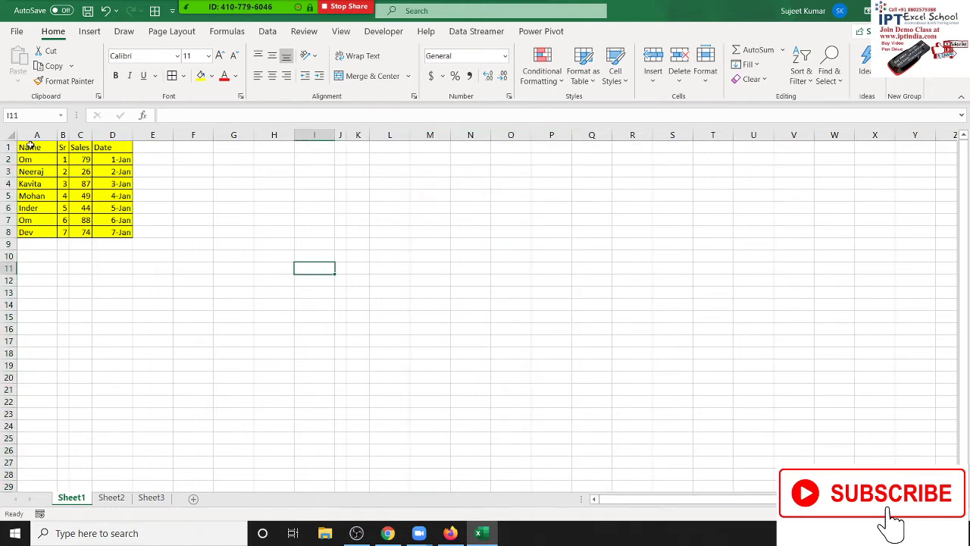
Copy A1:D4 plus A7:D8 and Paste Link them at O1 via Paste Special
{"action": "left_click_drag", "start_coordinate": [31, 147], "coordinate": [114, 185]}
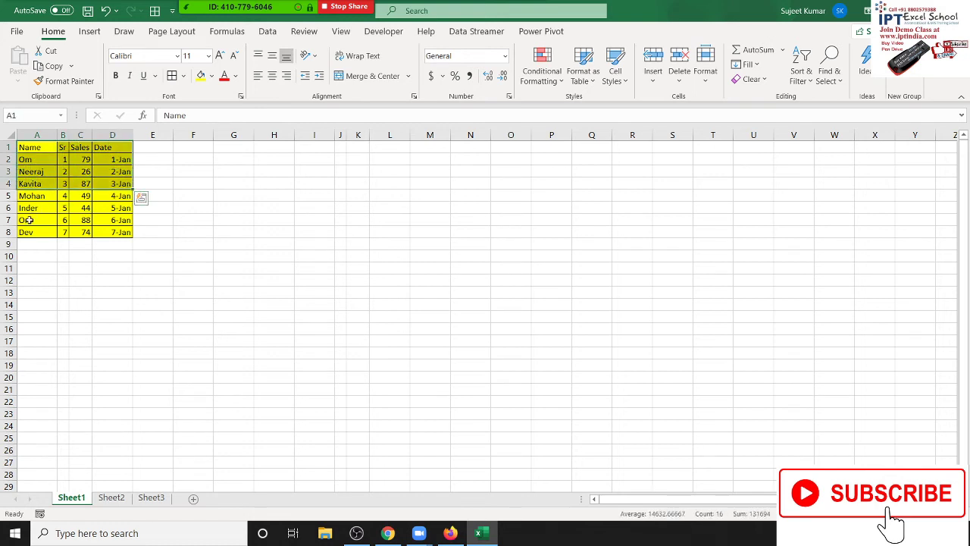
{"action": "left_click_drag", "start_coordinate": [30, 220], "coordinate": [111, 234]}
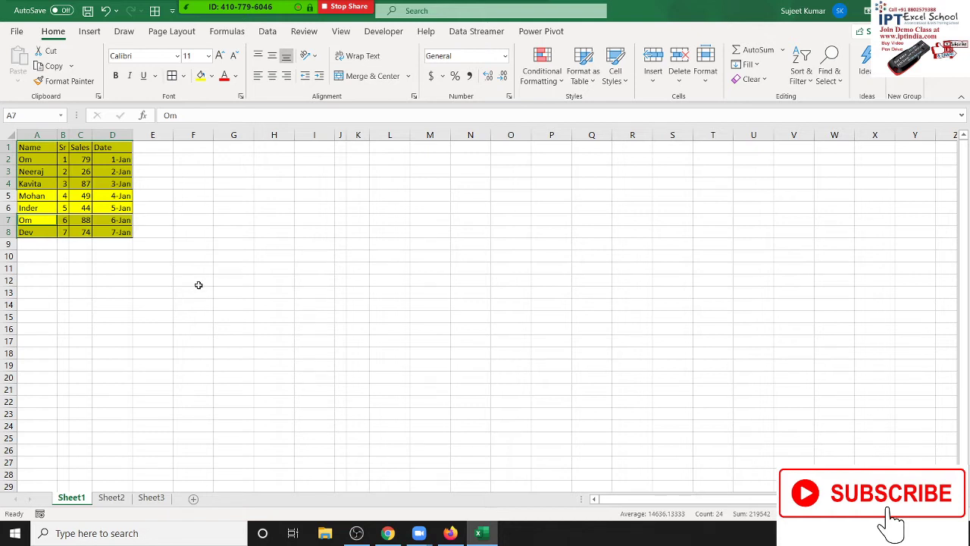
{"action": "key", "text": "ctrl+c"}
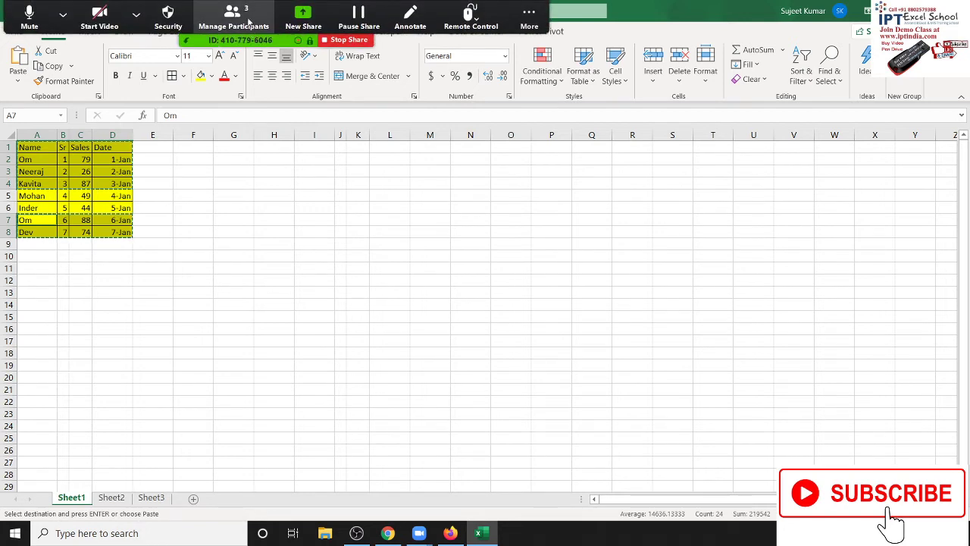
{"action": "left_click", "coordinate": [232, 18]}
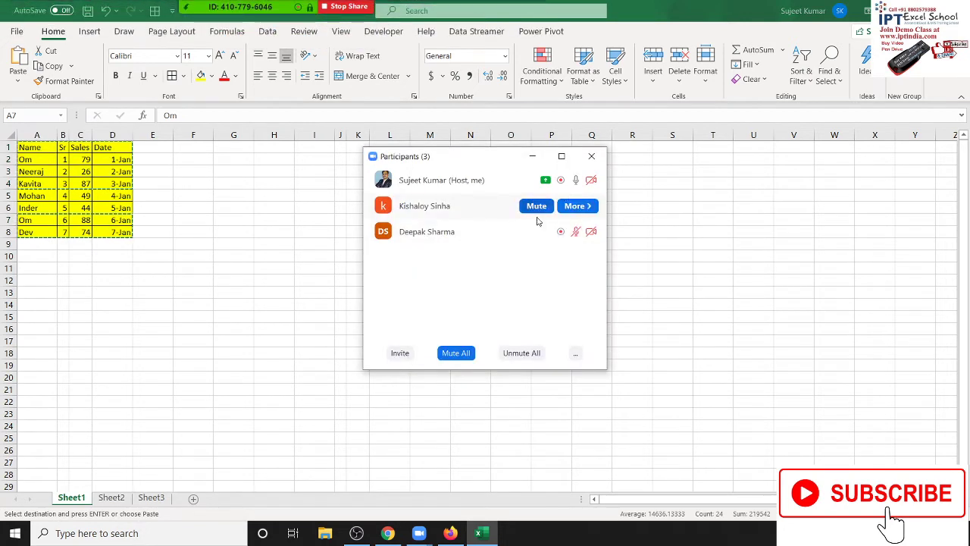
{"action": "left_click", "coordinate": [604, 161]}
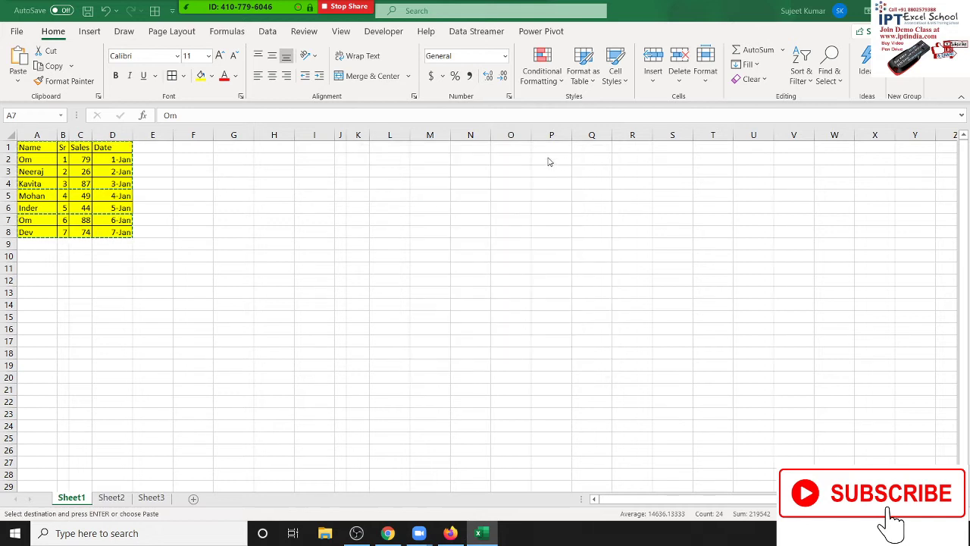
{"action": "left_click", "coordinate": [503, 150]}
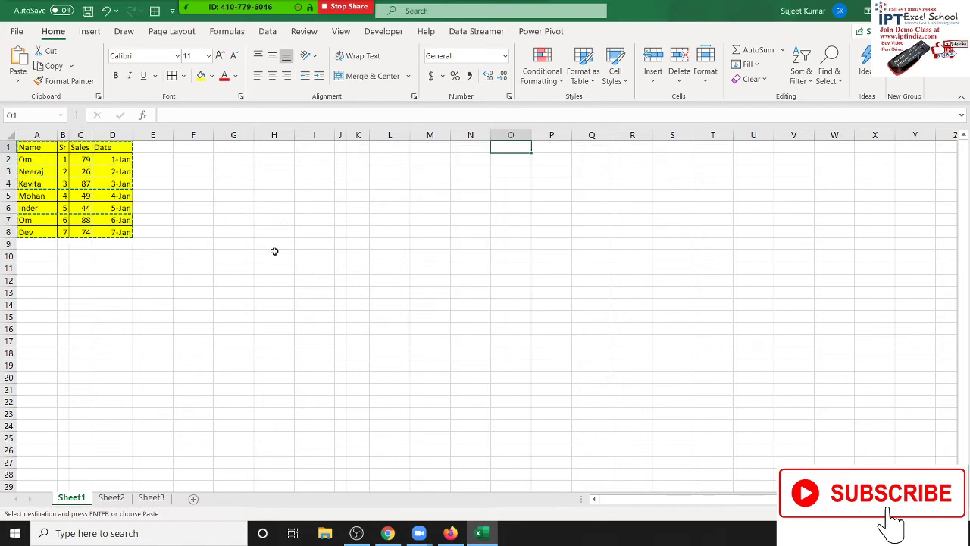
{"action": "right_click", "coordinate": [498, 148]}
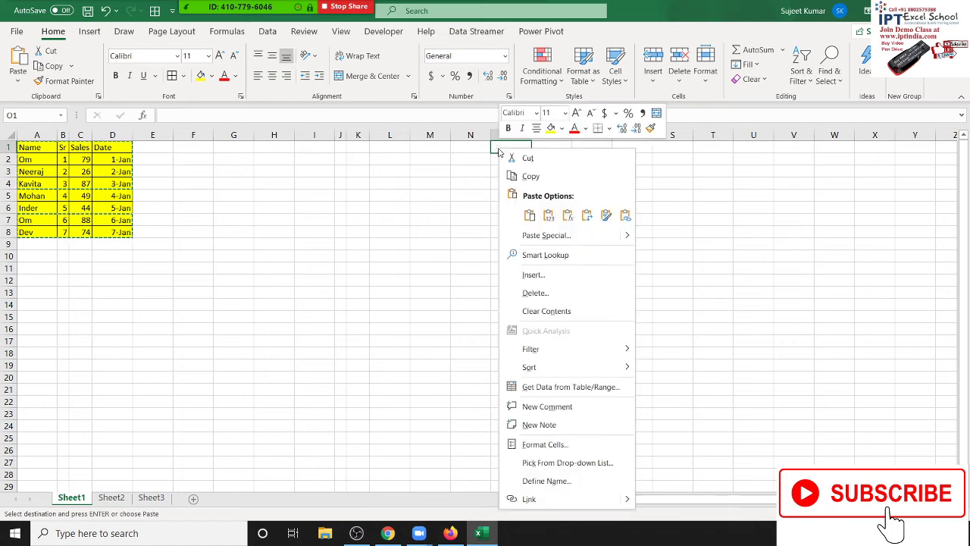
{"action": "left_click", "coordinate": [533, 238]}
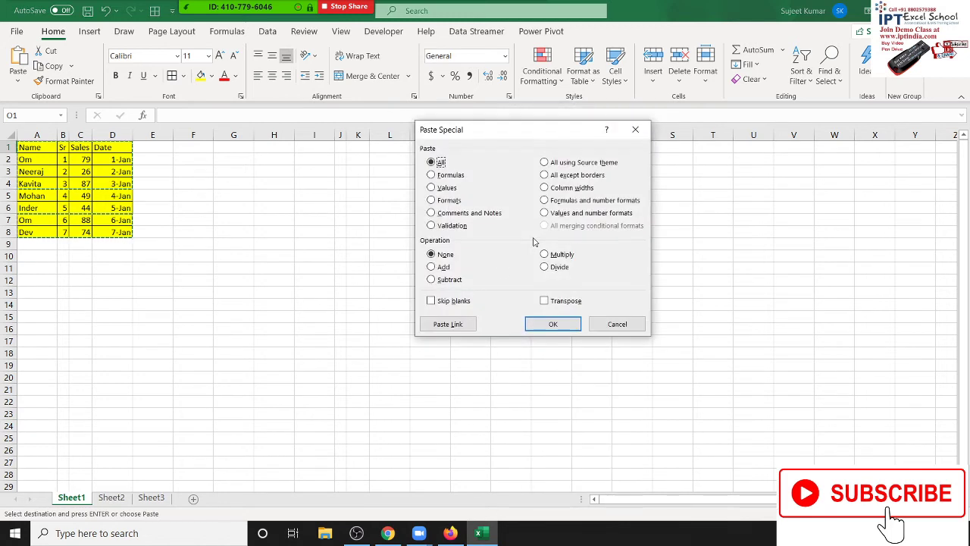
{"action": "left_click", "coordinate": [452, 324]}
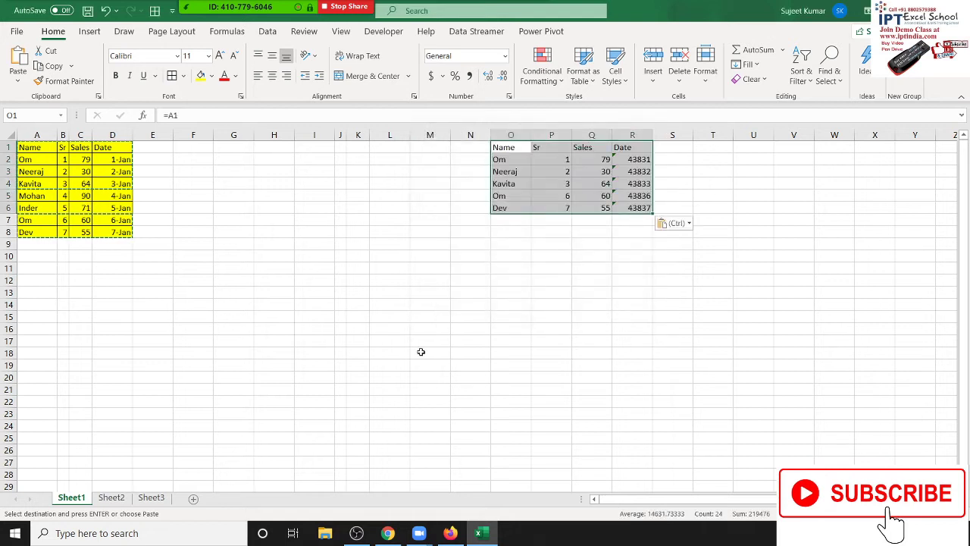
Try a transposed Paste Special at N10, undo the #REF! result and cancel the copy
{"action": "right_click", "coordinate": [452, 255]}
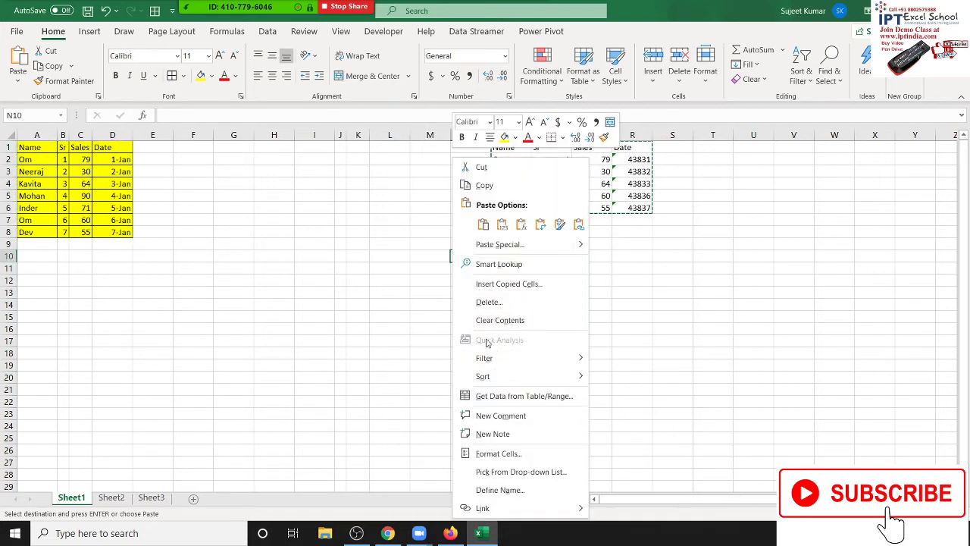
{"action": "left_click", "coordinate": [14, 83]}
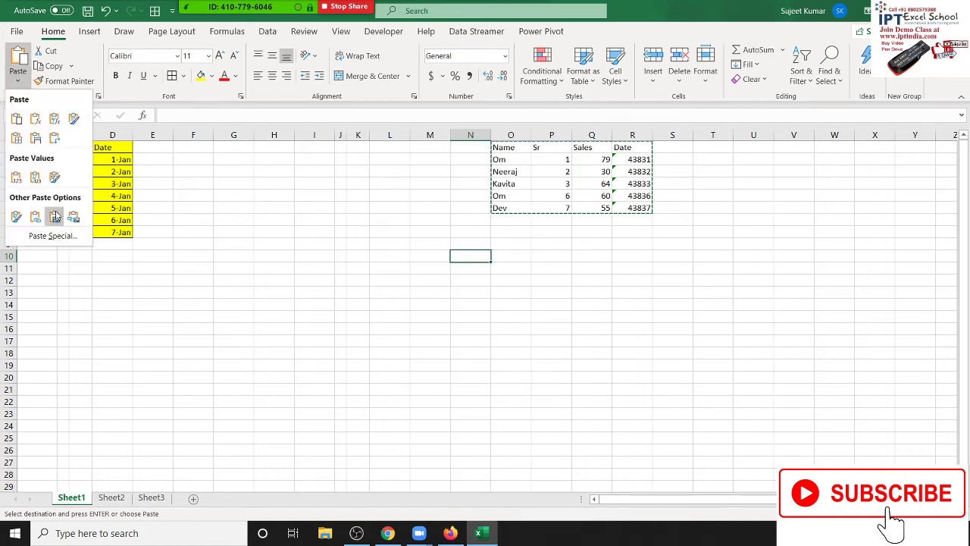
{"action": "left_click", "coordinate": [53, 235]}
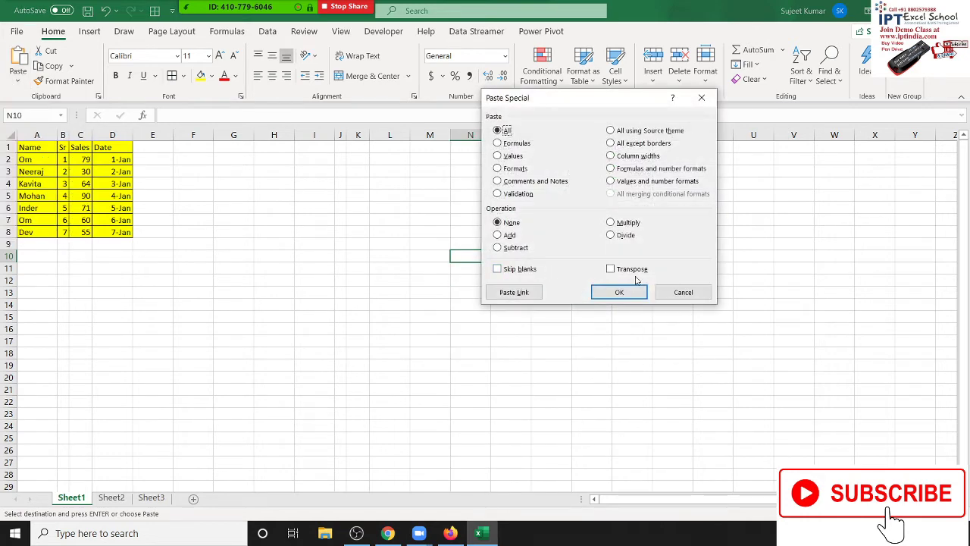
{"action": "left_click", "coordinate": [610, 269]}
{"action": "left_click", "coordinate": [619, 292]}
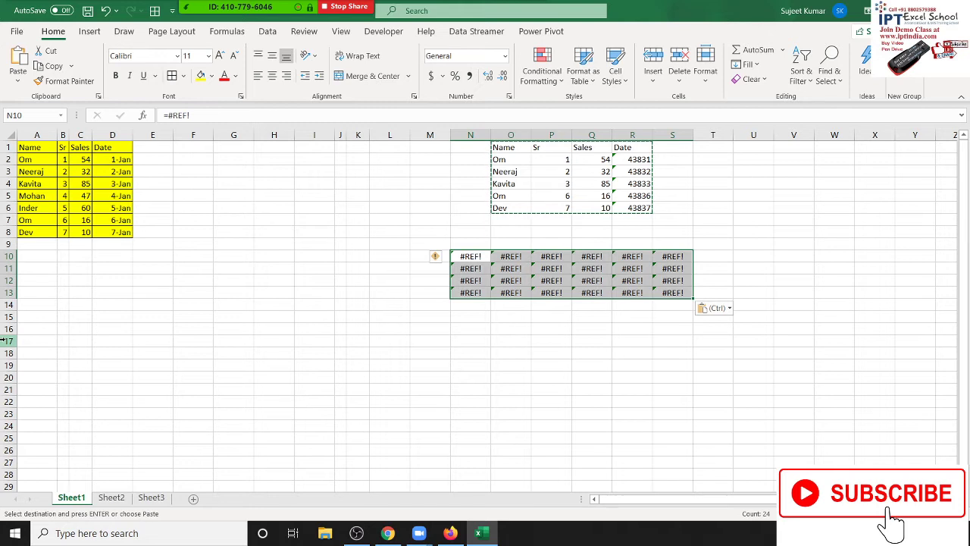
{"action": "key", "text": "ctrl+z"}
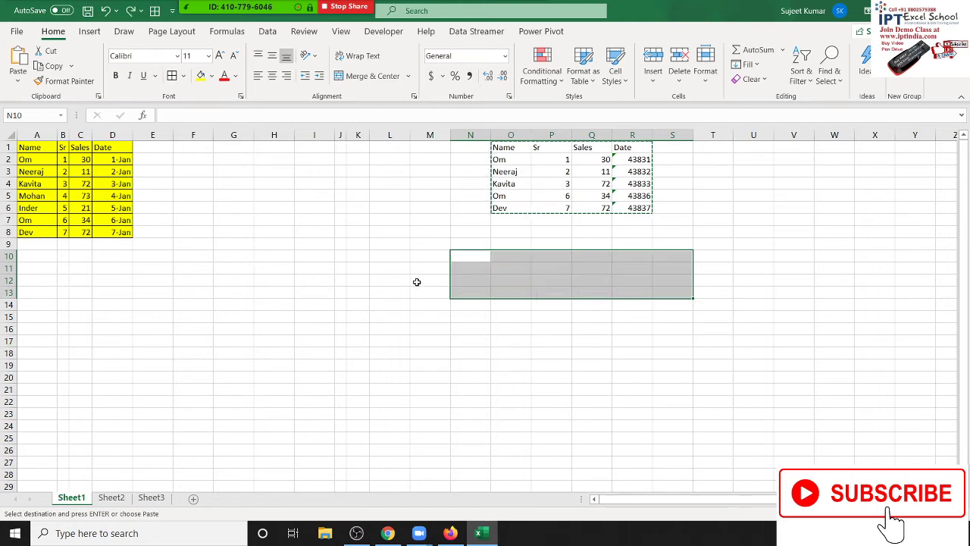
{"action": "left_click", "coordinate": [417, 280]}
{"action": "right_click", "coordinate": [471, 242]}
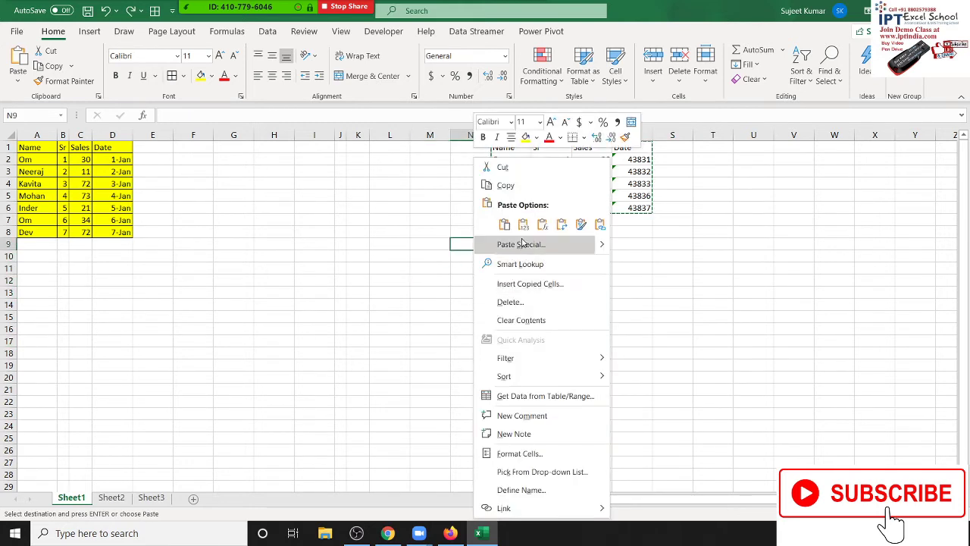
{"action": "key", "text": "Escape"}
{"action": "key", "text": "Escape"}
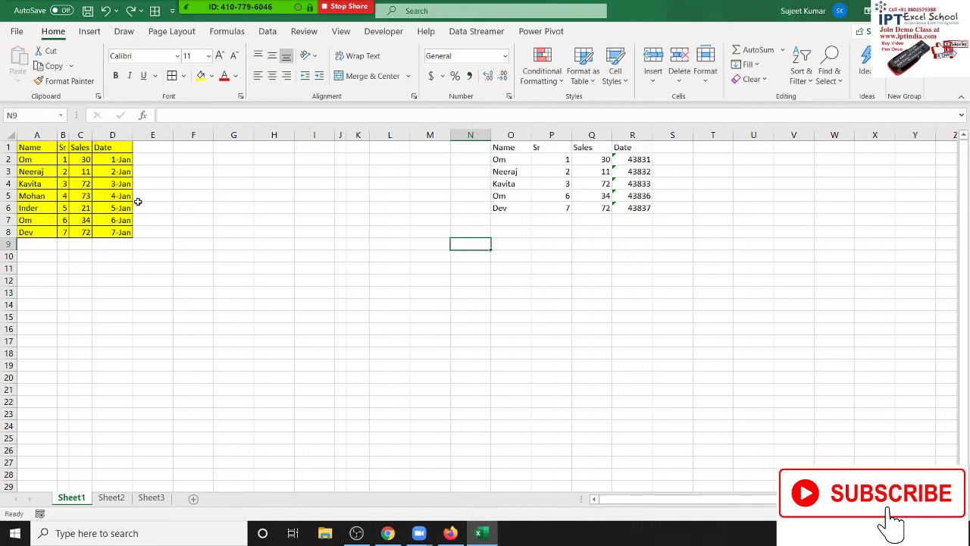
Copy A1:D4 and A6:D8, leaving out Mohan's row
{"action": "left_click_drag", "start_coordinate": [26, 150], "coordinate": [101, 184]}
{"action": "left_click_drag", "start_coordinate": [39, 210], "coordinate": [91, 237], "text": "ctrl"}
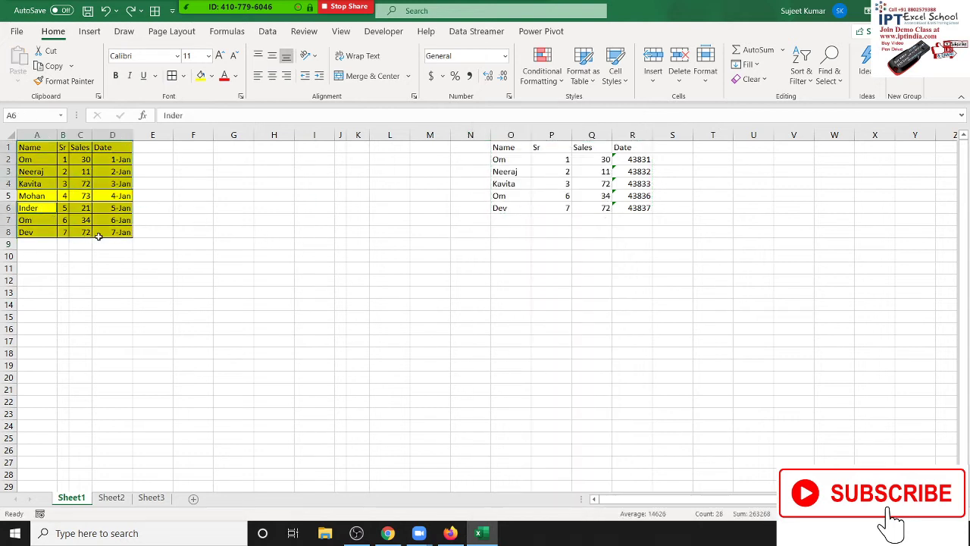
{"action": "key", "text": "ctrl+c"}
Paste Link the copied rows into Sheet3 at H1:K7, then go back to Sheet1
{"action": "left_click", "coordinate": [117, 504]}
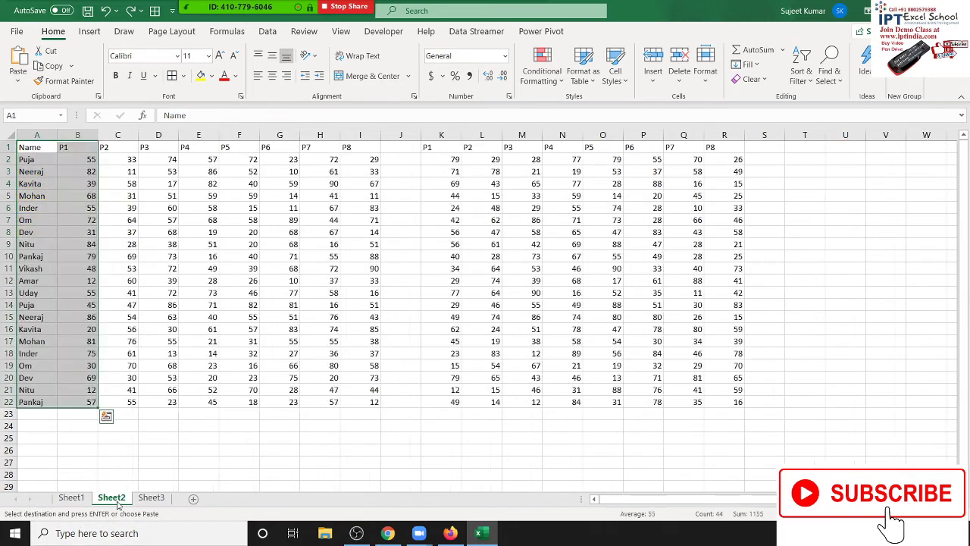
{"action": "left_click", "coordinate": [157, 498]}
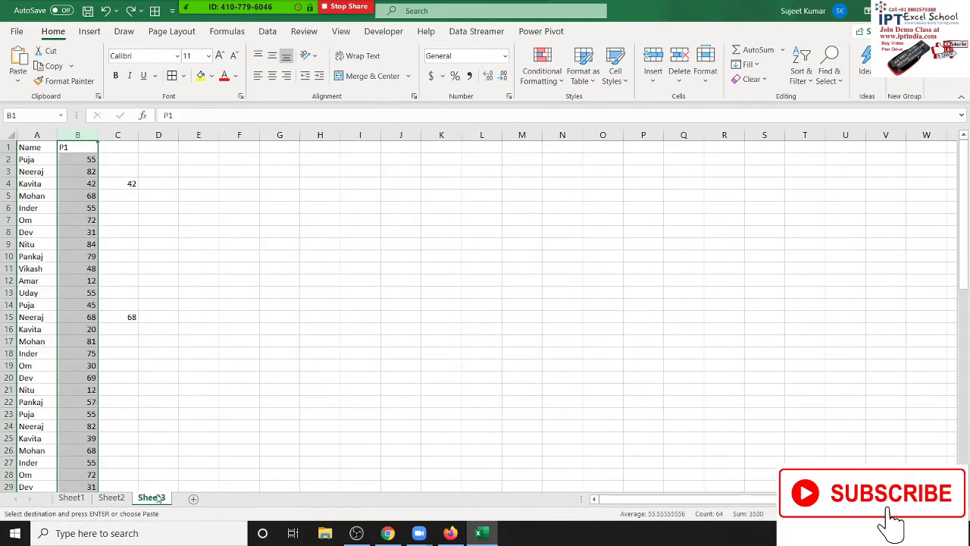
{"action": "left_click", "coordinate": [319, 151]}
{"action": "right_click", "coordinate": [321, 150]}
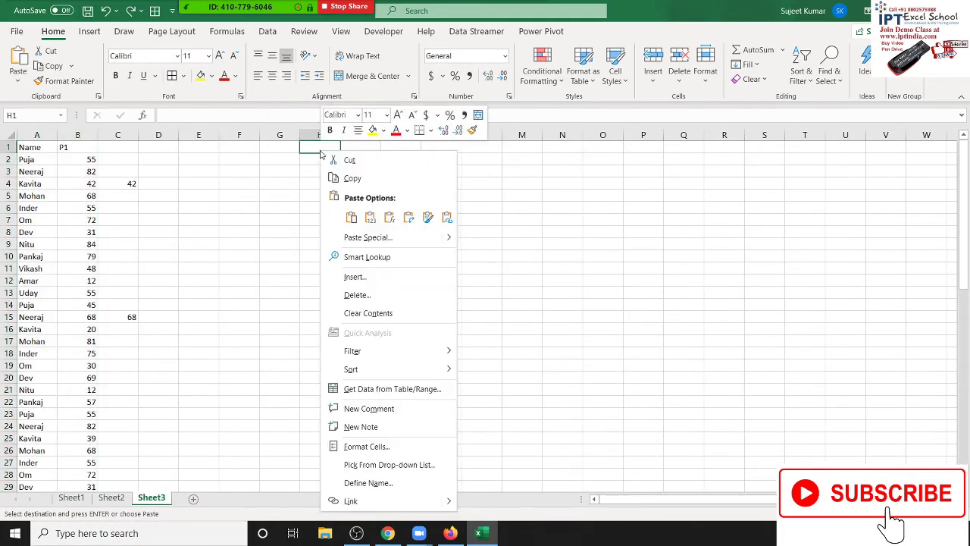
{"action": "left_click", "coordinate": [353, 240]}
{"action": "left_click", "coordinate": [257, 330]}
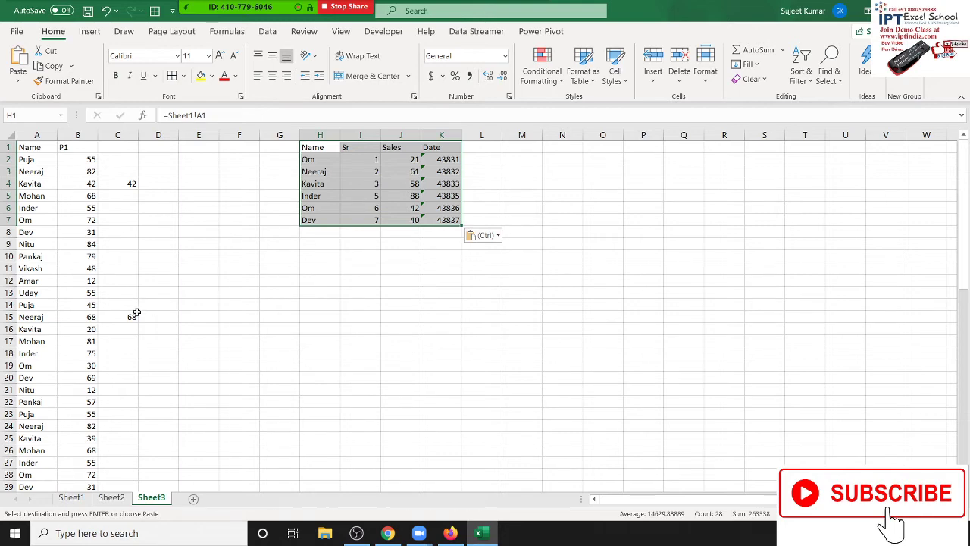
{"action": "left_click", "coordinate": [82, 499]}
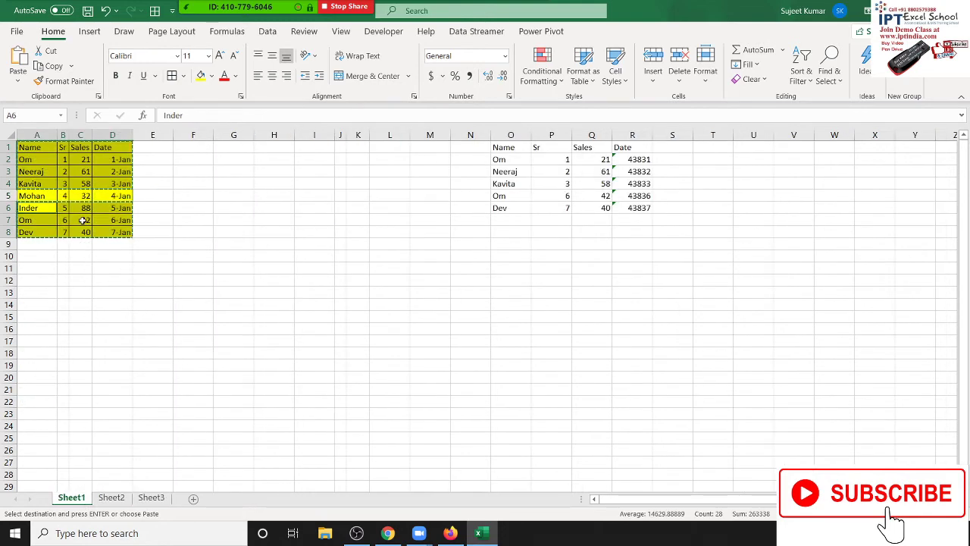
{"action": "left_click", "coordinate": [120, 489]}
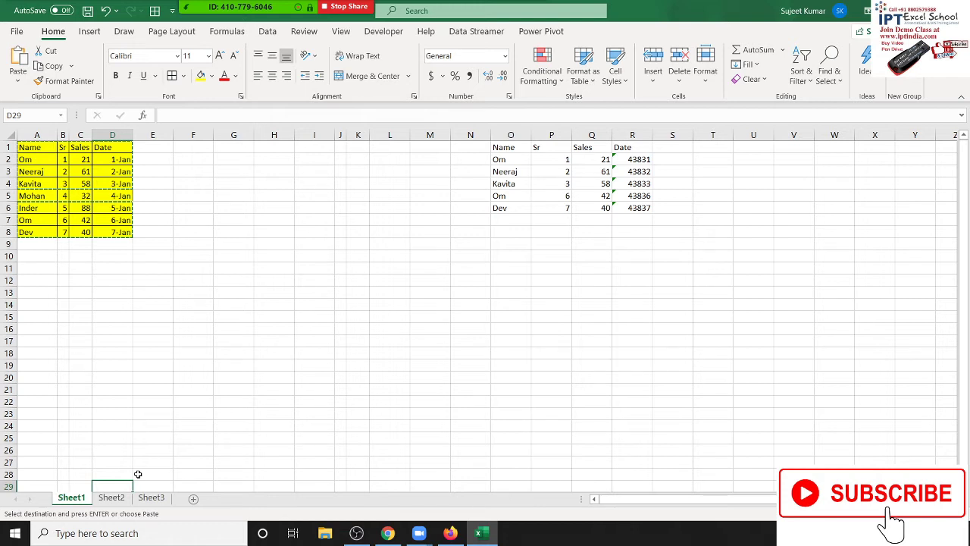
{"action": "left_click", "coordinate": [358, 328]}
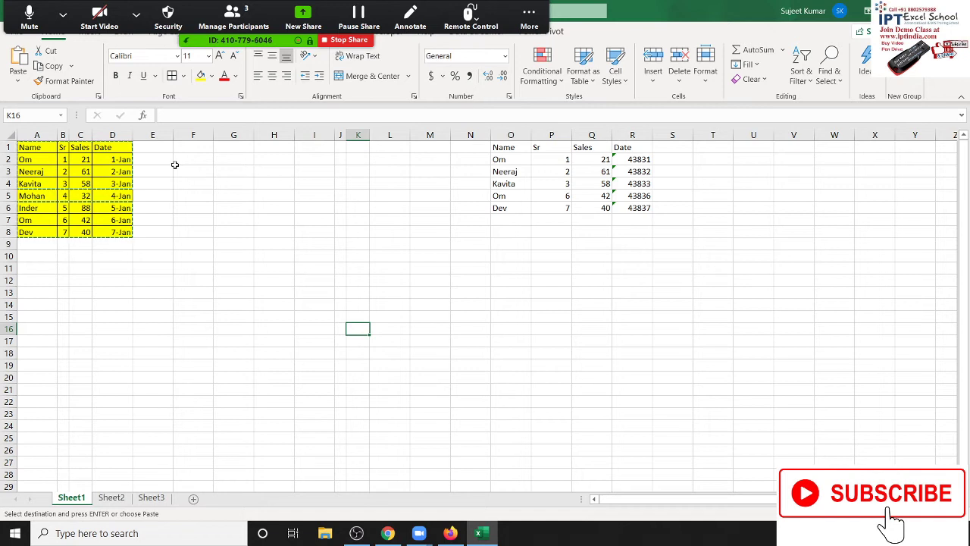
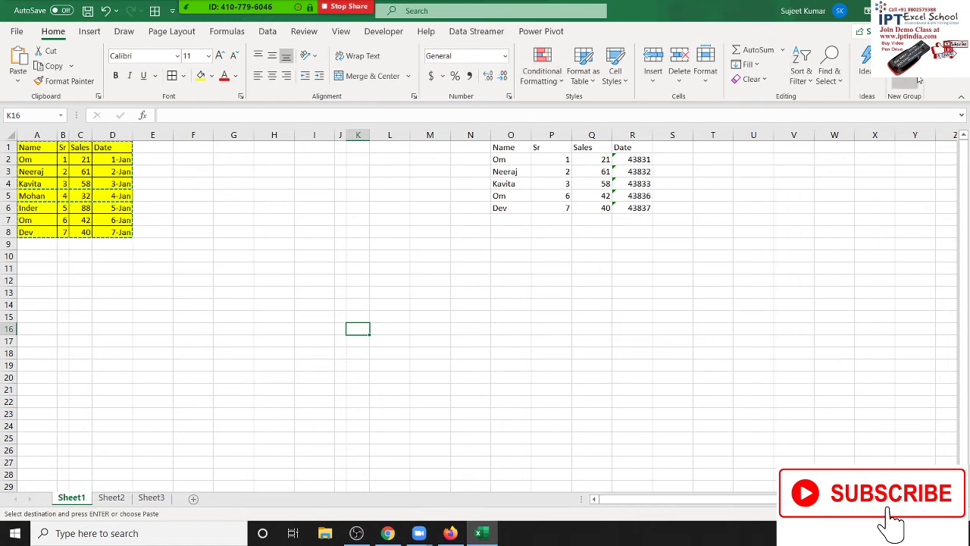
Try the Go To Special 'Visible cells only' option, then close the dialog
{"action": "left_click", "coordinate": [829, 74]}
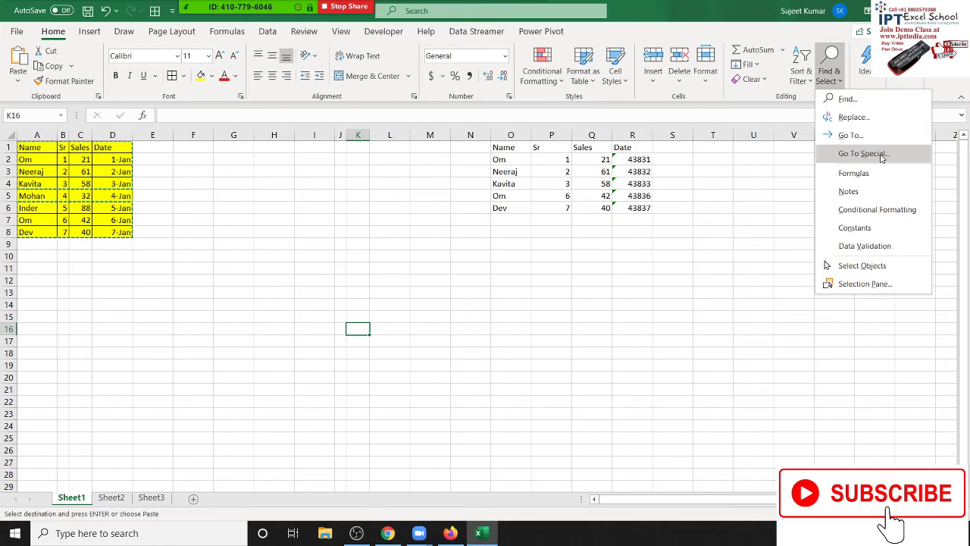
{"action": "left_click", "coordinate": [882, 155]}
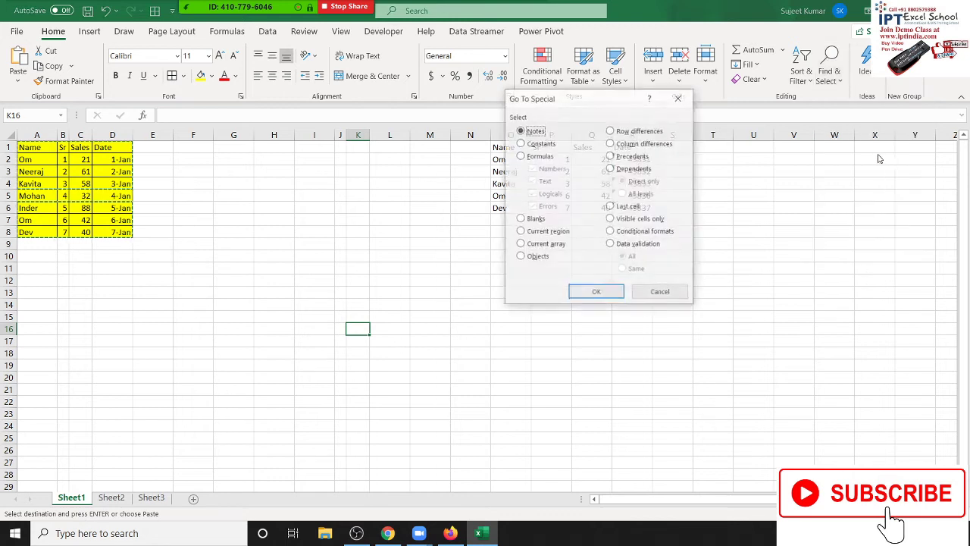
{"action": "left_click", "coordinate": [631, 221]}
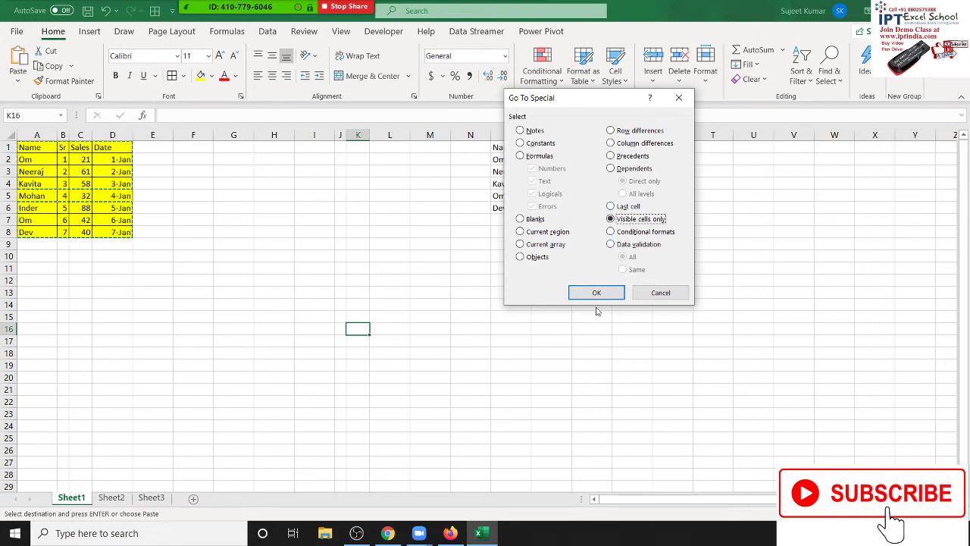
{"action": "left_click", "coordinate": [645, 291]}
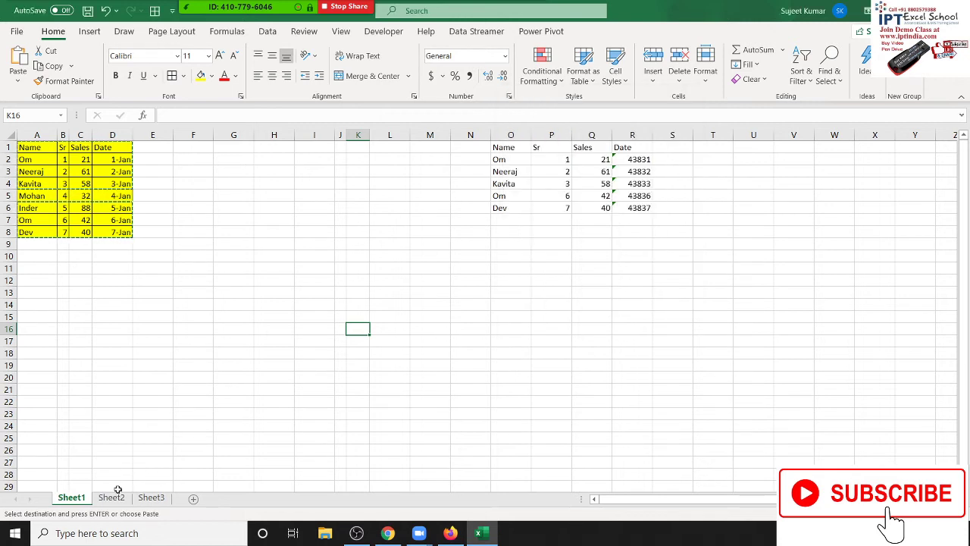
Delete columns G through U to remove the extra copy of the data
{"action": "left_click", "coordinate": [162, 318]}
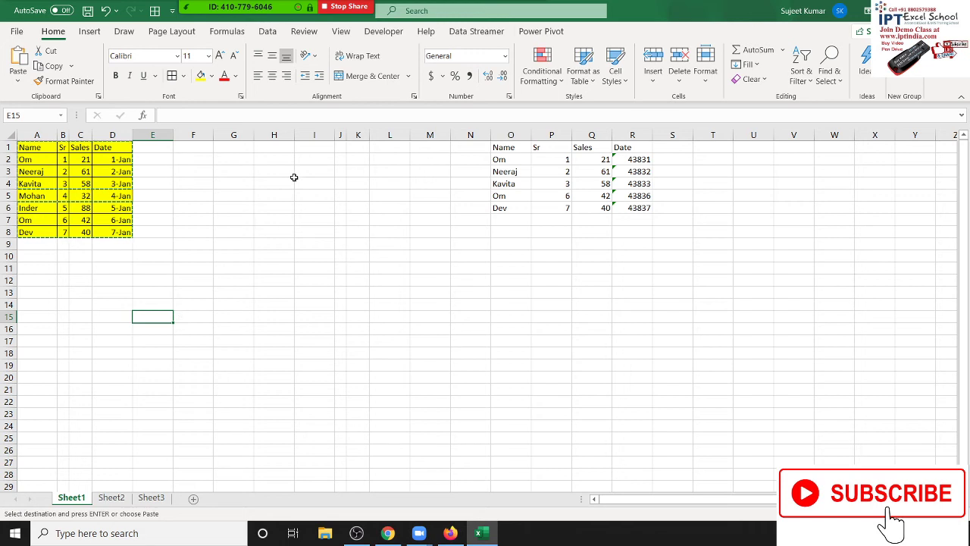
{"action": "mouse_move", "coordinate": [243, 135]}
{"action": "left_mouse_down"}
{"action": "mouse_move", "coordinate": [345, 149]}
{"action": "mouse_move", "coordinate": [756, 150]}
{"action": "left_mouse_up"}
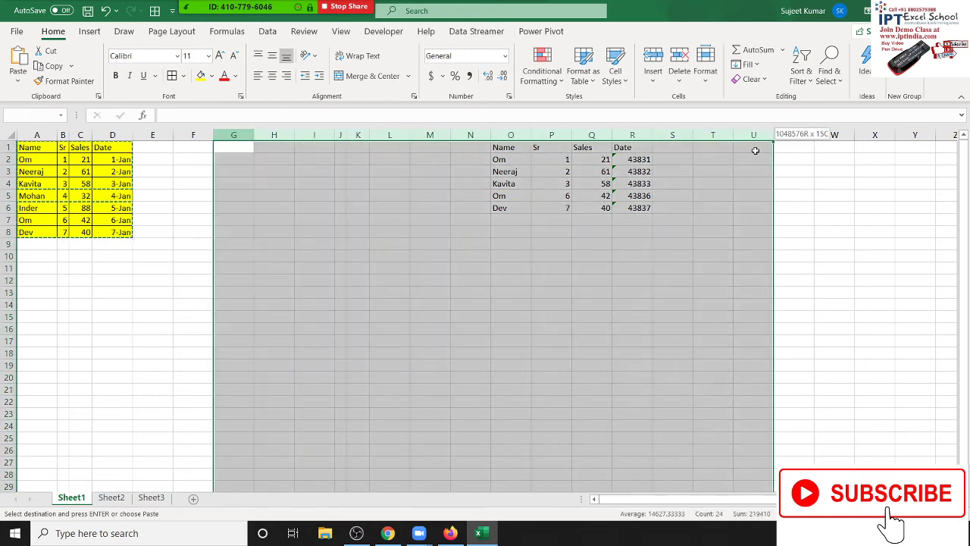
{"action": "key", "text": "ctrl+minus"}
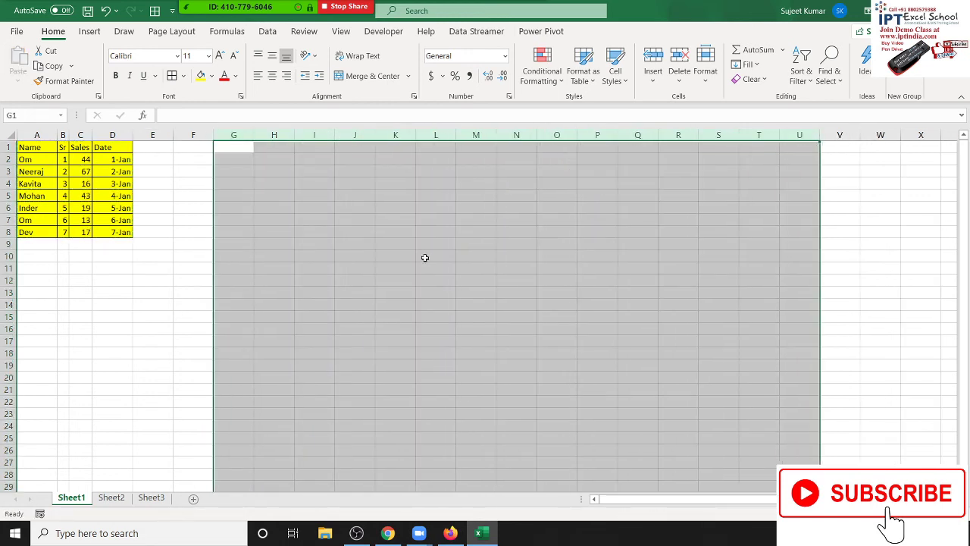
{"action": "left_click", "coordinate": [106, 414]}
Select the yellow sales table A1:D8 and copy it
{"action": "left_click_drag", "start_coordinate": [43, 148], "coordinate": [105, 232]}
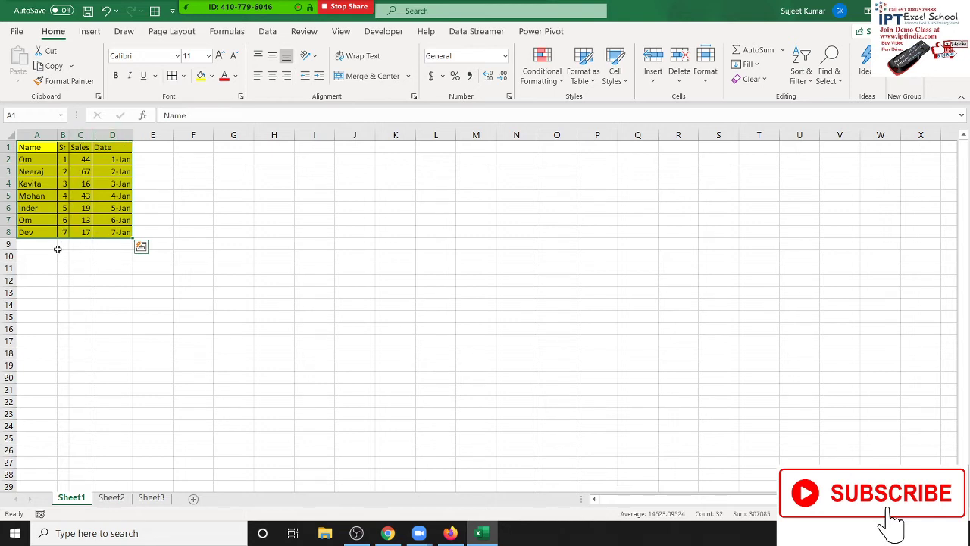
{"action": "left_click_drag", "start_coordinate": [61, 269], "coordinate": [62, 385]}
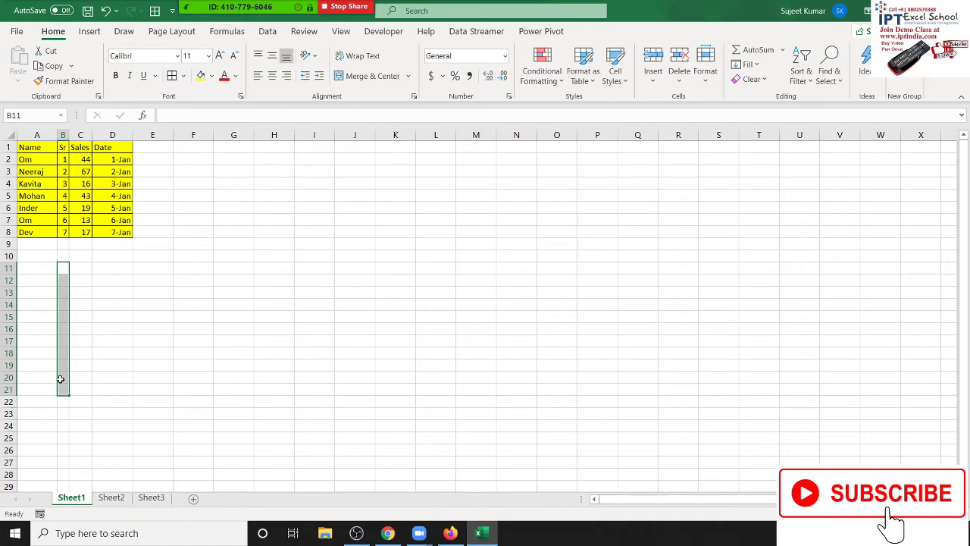
{"action": "left_click", "coordinate": [67, 435]}
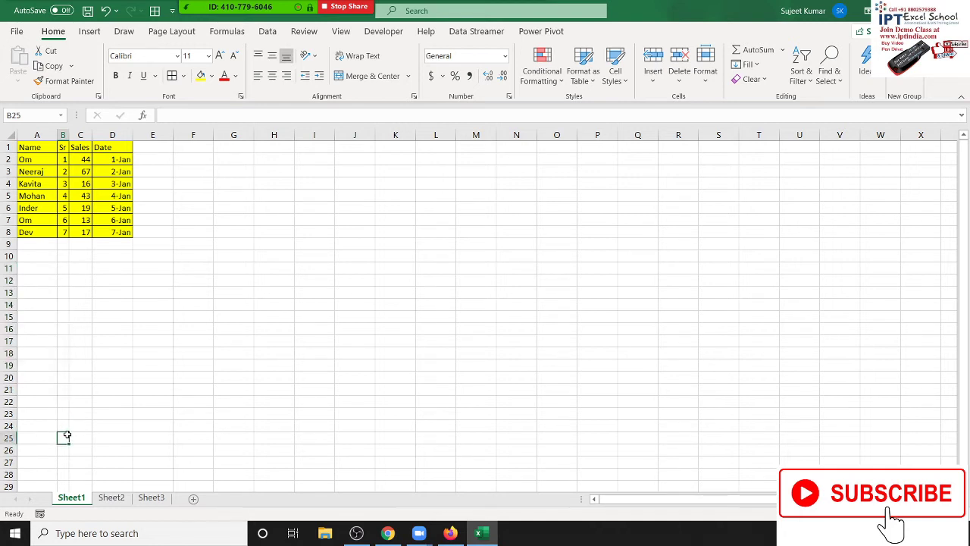
{"action": "left_click_drag", "start_coordinate": [66, 436], "coordinate": [61, 295]}
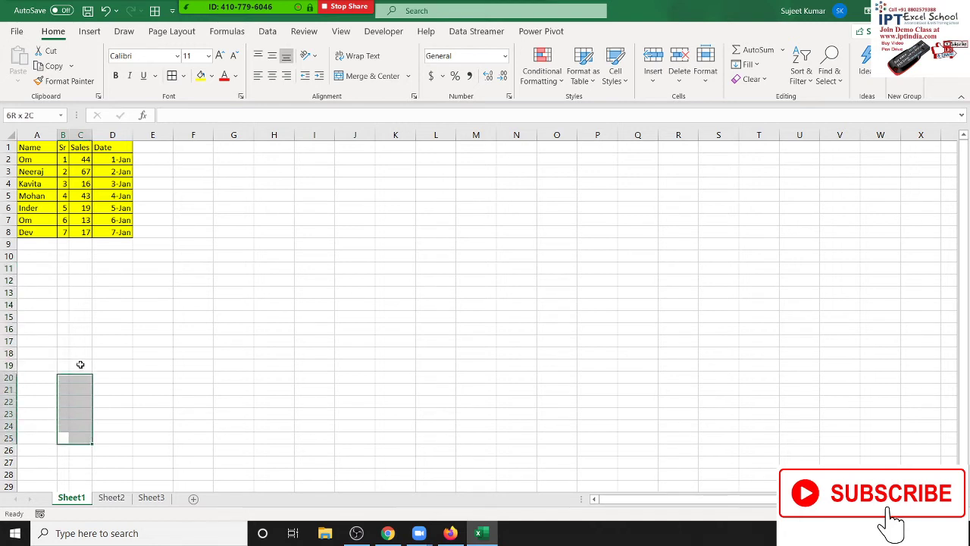
{"action": "left_click", "coordinate": [54, 274]}
{"action": "left_click", "coordinate": [43, 147]}
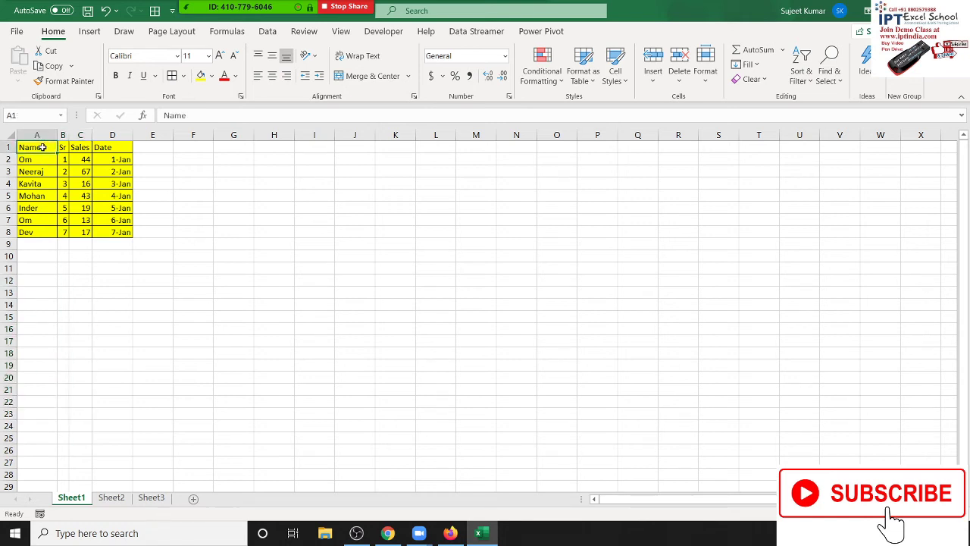
{"action": "left_click_drag", "start_coordinate": [43, 147], "coordinate": [103, 232]}
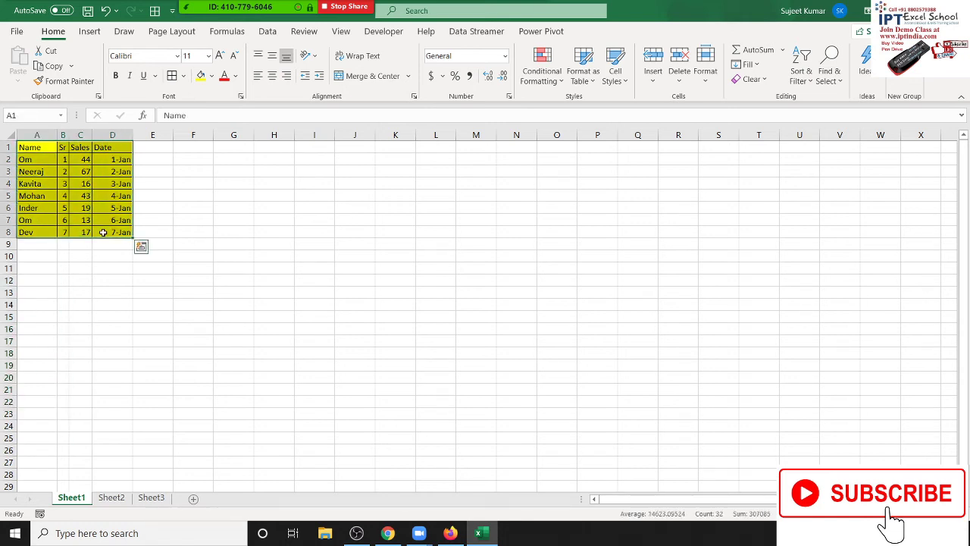
{"action": "key", "text": "ctrl+c"}
At J1, check Paste Special and cancel, then paste the table as a Picture
{"action": "left_click", "coordinate": [343, 149]}
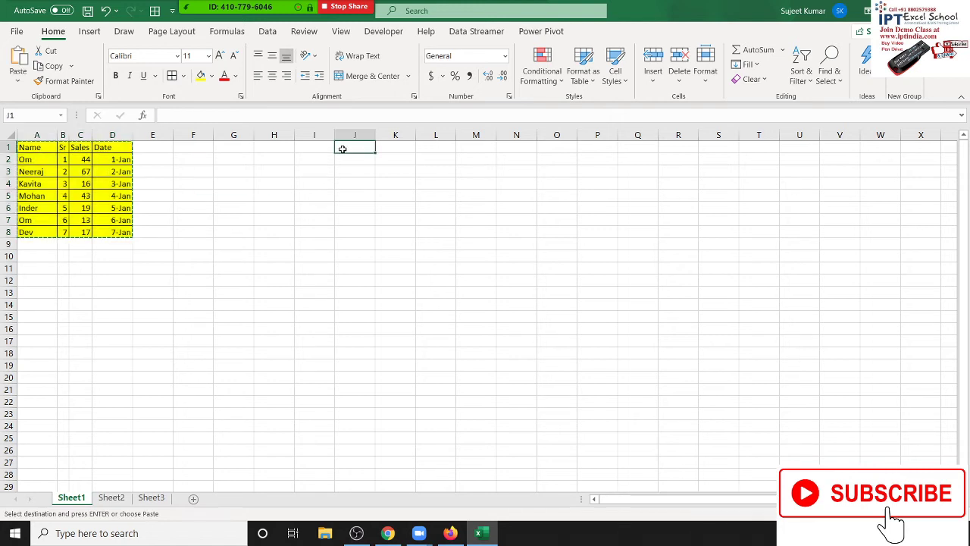
{"action": "right_click", "coordinate": [342, 149]}
{"action": "left_click", "coordinate": [364, 235]}
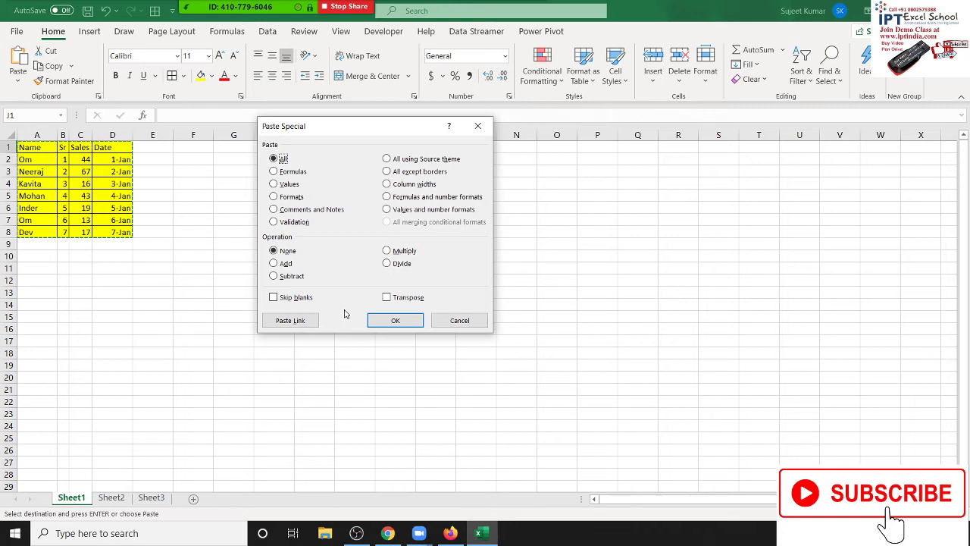
{"action": "left_click", "coordinate": [459, 322]}
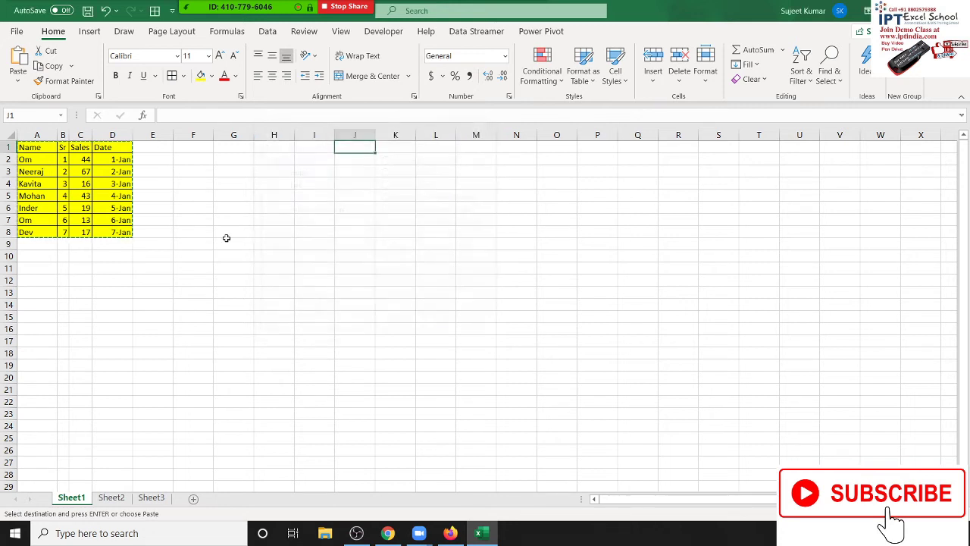
{"action": "left_click", "coordinate": [17, 76]}
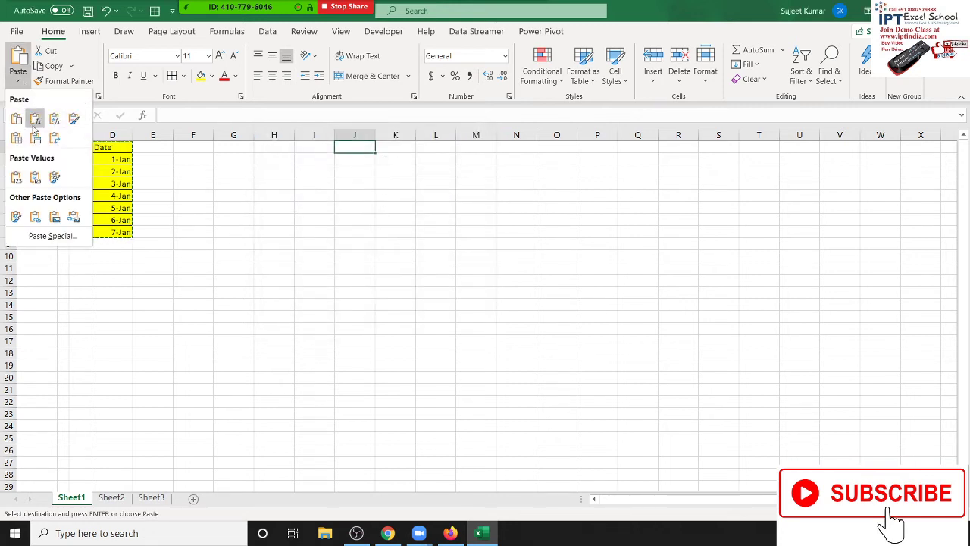
{"action": "left_click", "coordinate": [58, 220]}
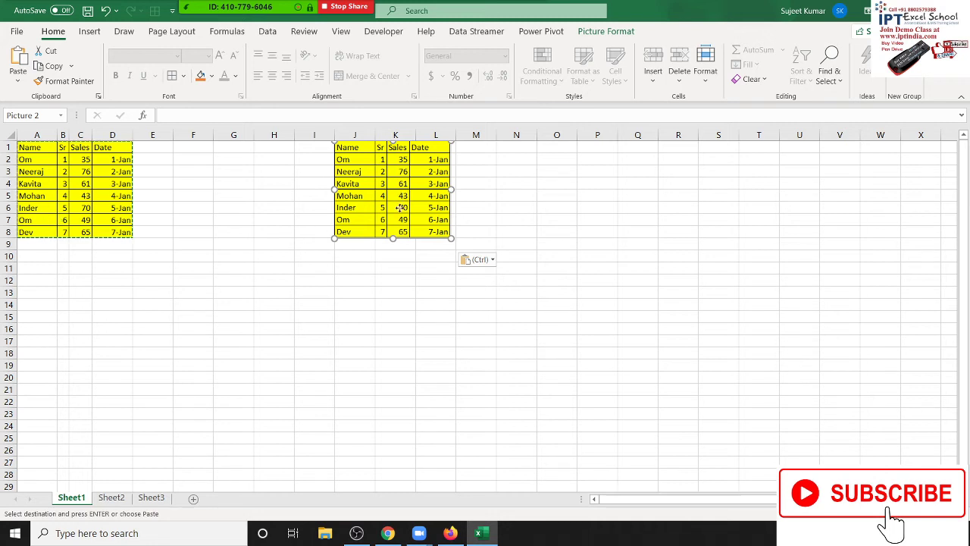
Move, resize and rotate the table picture about 15 degrees, then delete it
{"action": "left_click_drag", "start_coordinate": [341, 189], "coordinate": [311, 249]}
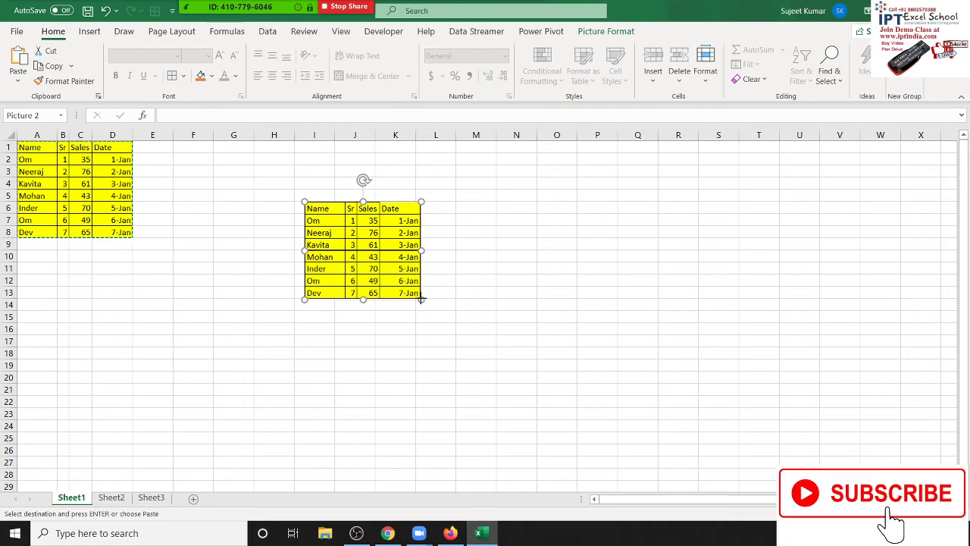
{"action": "mouse_move", "coordinate": [422, 299]}
{"action": "left_mouse_down"}
{"action": "mouse_move", "coordinate": [496, 416]}
{"action": "mouse_move", "coordinate": [567, 421]}
{"action": "mouse_move", "coordinate": [454, 326]}
{"action": "left_mouse_up"}
{"action": "left_click_drag", "start_coordinate": [409, 208], "coordinate": [409, 241]}
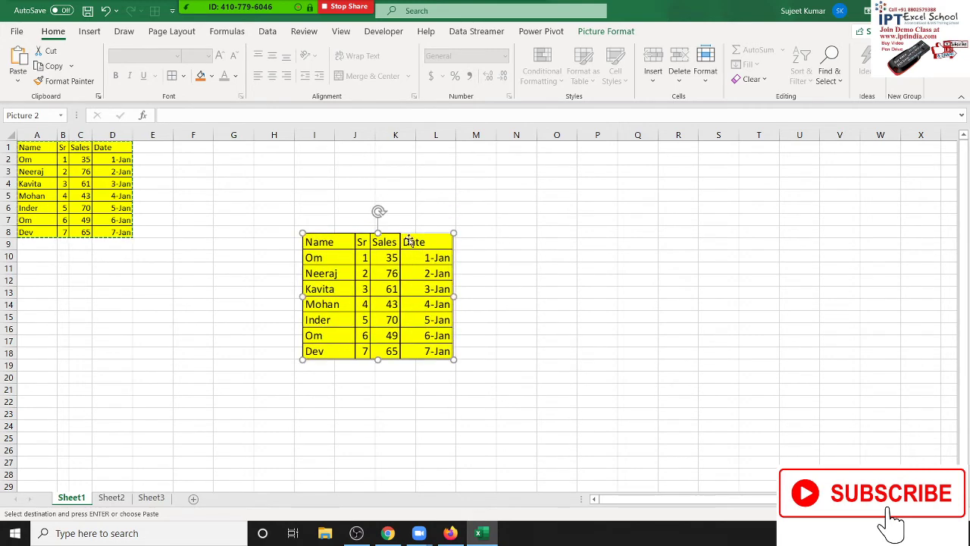
{"action": "left_click_drag", "start_coordinate": [383, 210], "coordinate": [404, 212]}
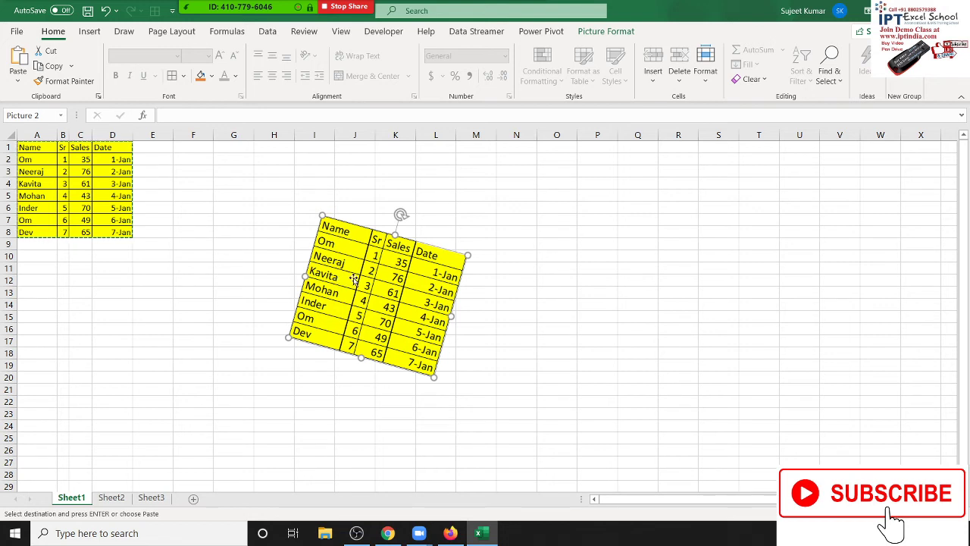
{"action": "key", "text": "Delete"}
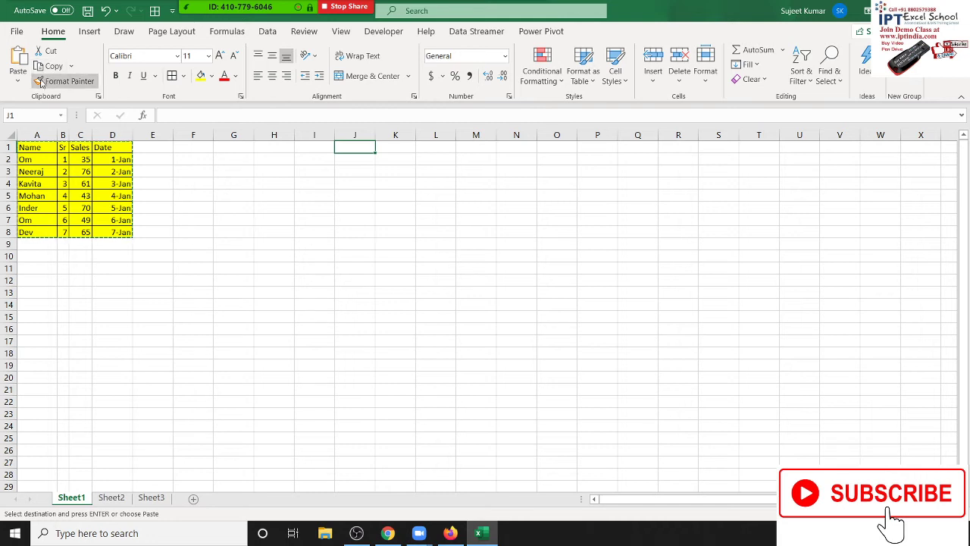
Paste a Linked Picture of A1:D8 and drag it below the original table
{"action": "left_click", "coordinate": [27, 84]}
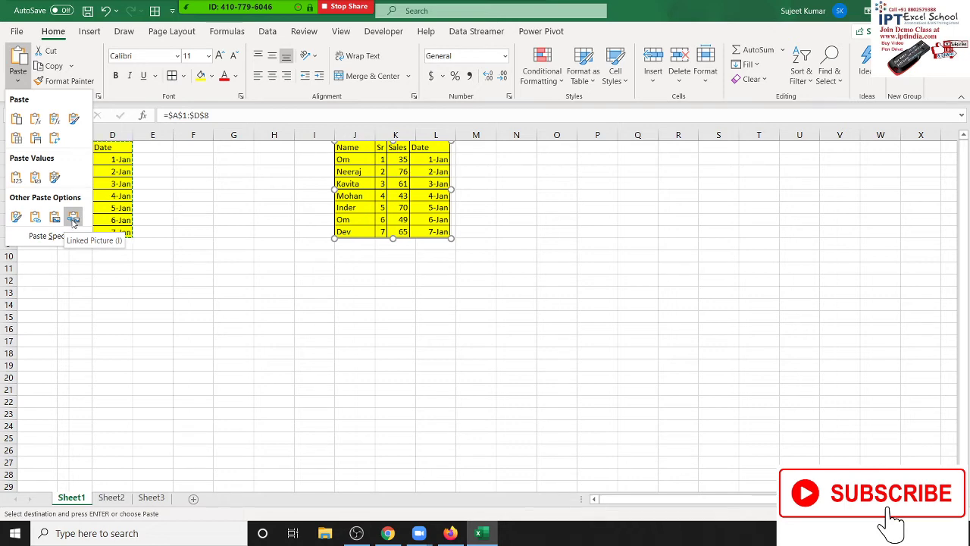
{"action": "left_click", "coordinate": [73, 219]}
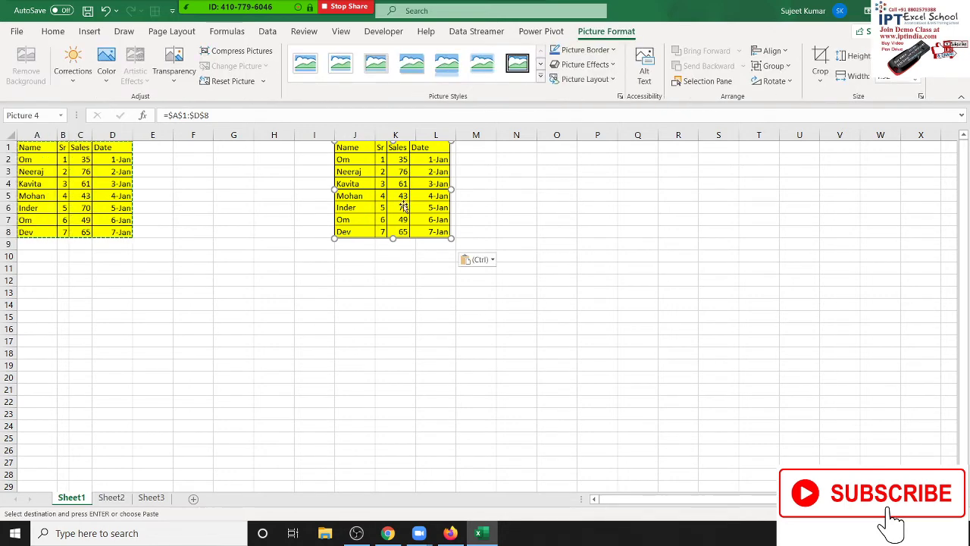
{"action": "mouse_move", "coordinate": [404, 206]}
{"action": "left_mouse_down"}
{"action": "mouse_move", "coordinate": [362, 267]}
{"action": "mouse_move", "coordinate": [373, 300]}
{"action": "left_mouse_up"}
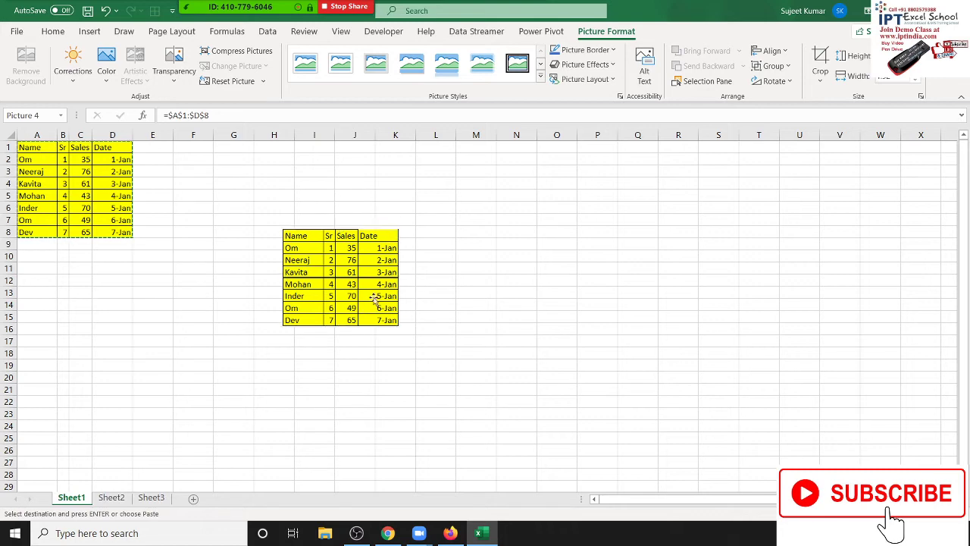
{"action": "left_click", "coordinate": [110, 196]}
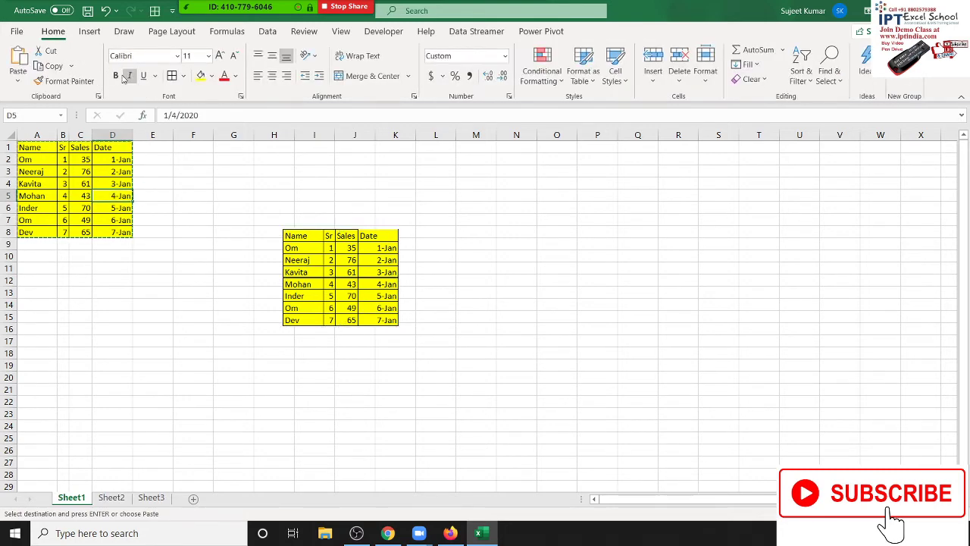
Fill D5 green and confirm the enlarged linked picture reflects the change
{"action": "left_click", "coordinate": [213, 77]}
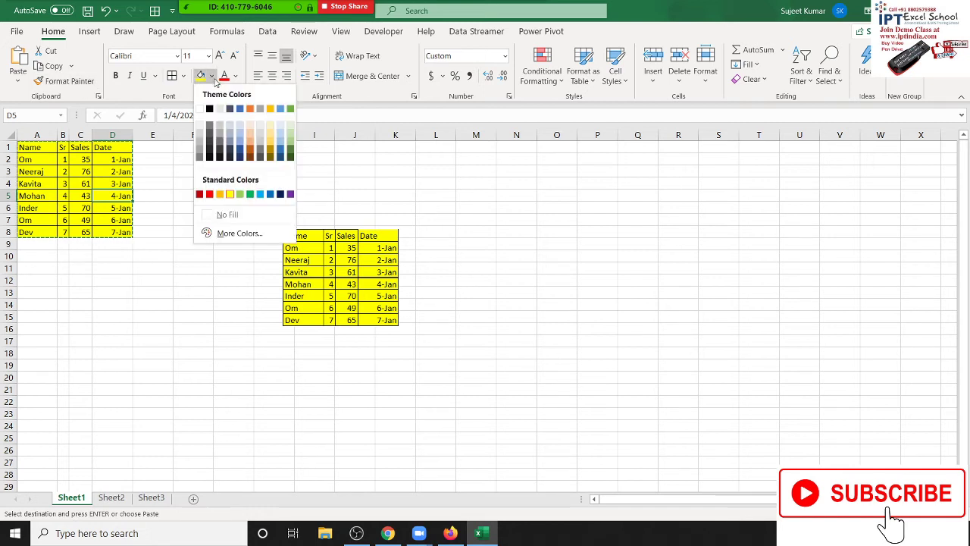
{"action": "left_click", "coordinate": [250, 195]}
{"action": "left_click", "coordinate": [290, 236]}
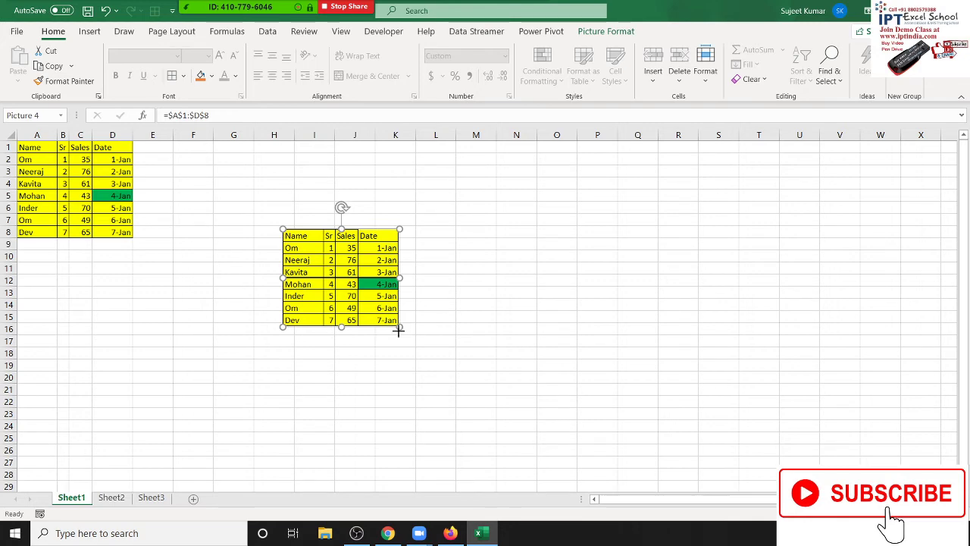
{"action": "left_click_drag", "start_coordinate": [399, 330], "coordinate": [455, 373]}
{"action": "left_click_drag", "start_coordinate": [378, 300], "coordinate": [404, 257]}
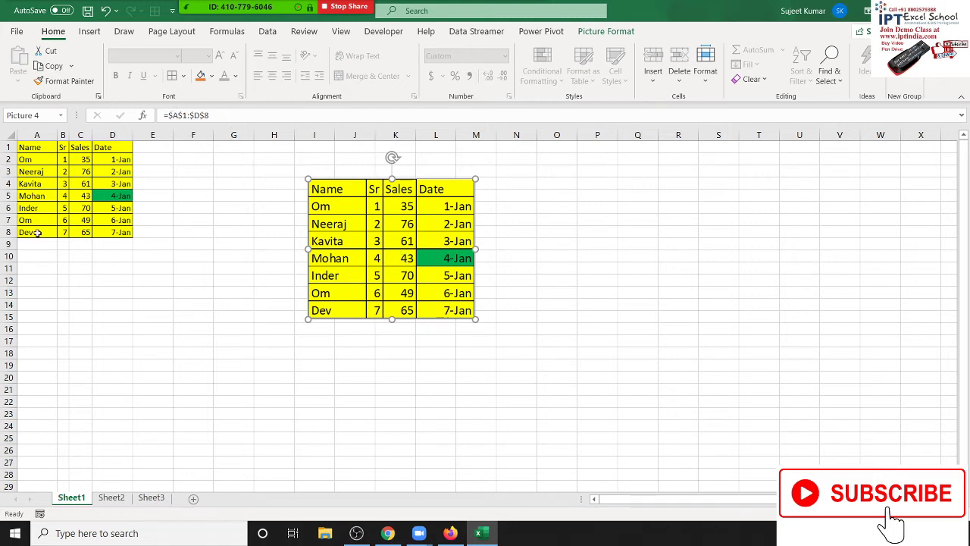
Copy the Dev row down into row 9 and extend the picture's link to =$A$1:$D$9
{"action": "left_click_drag", "start_coordinate": [35, 232], "coordinate": [120, 246]}
{"action": "key", "text": "ctrl+d"}
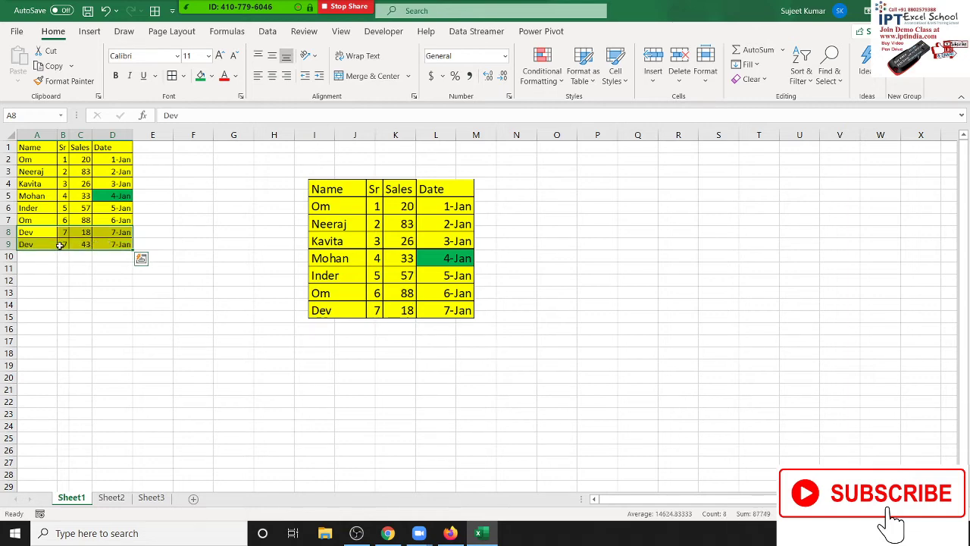
{"action": "left_click", "coordinate": [390, 311]}
{"action": "left_click", "coordinate": [217, 116]}
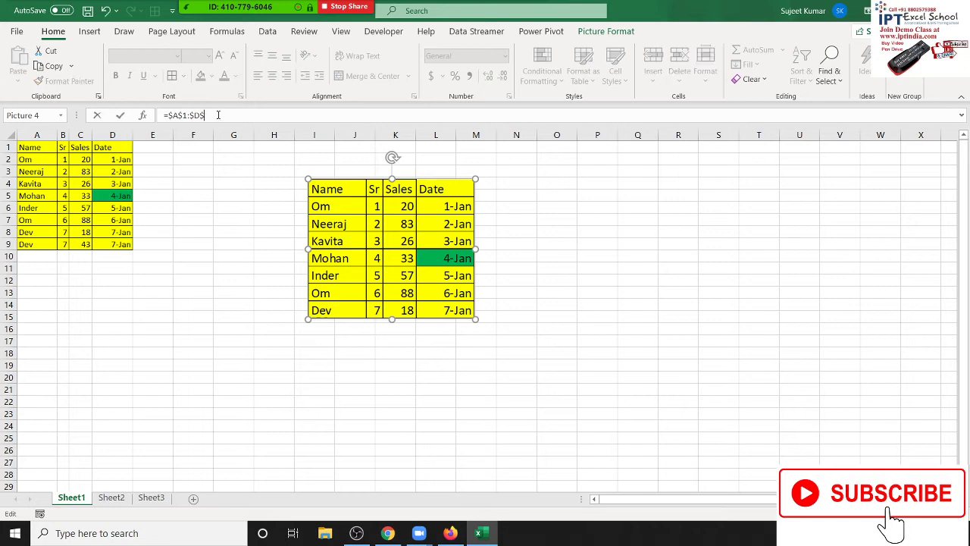
{"action": "key", "text": "Return"}
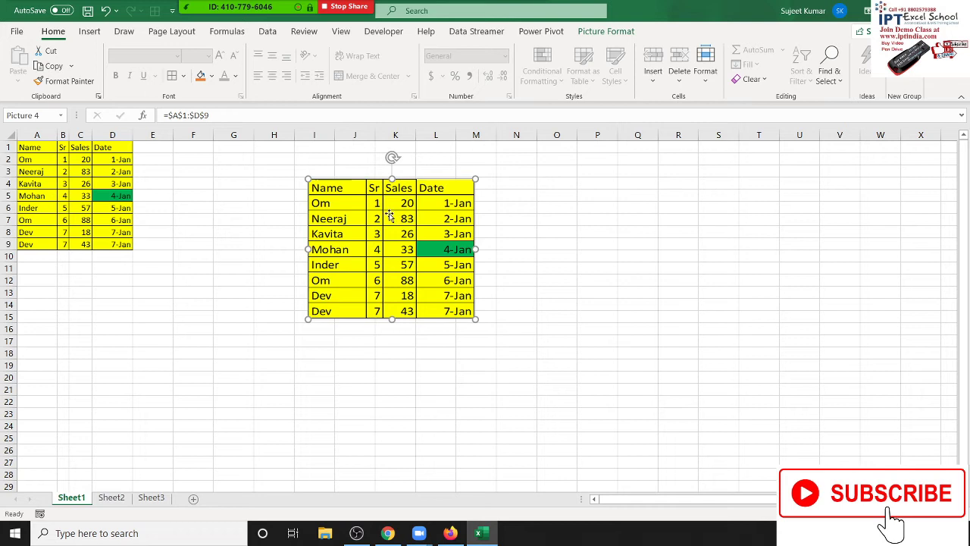
Delete the linked picture and copy the expanded table A1:D9
{"action": "key", "text": "Delete"}
{"action": "left_click", "coordinate": [456, 231]}
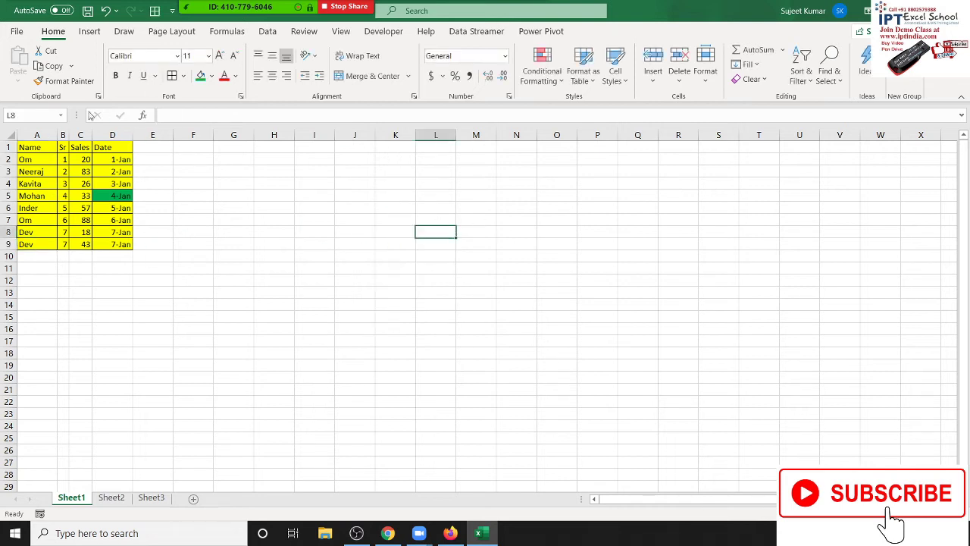
{"action": "left_click_drag", "start_coordinate": [36, 148], "coordinate": [109, 250]}
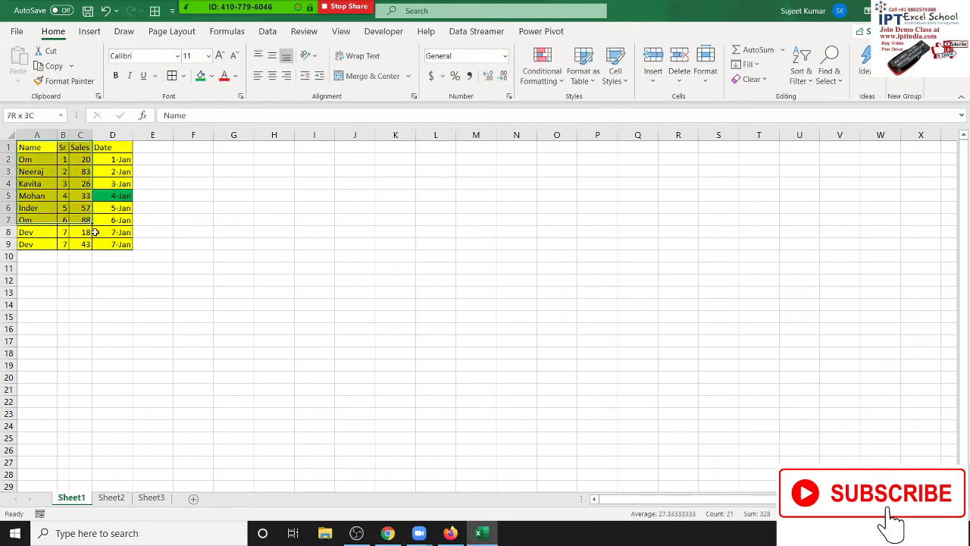
{"action": "key", "text": "ctrl+c"}
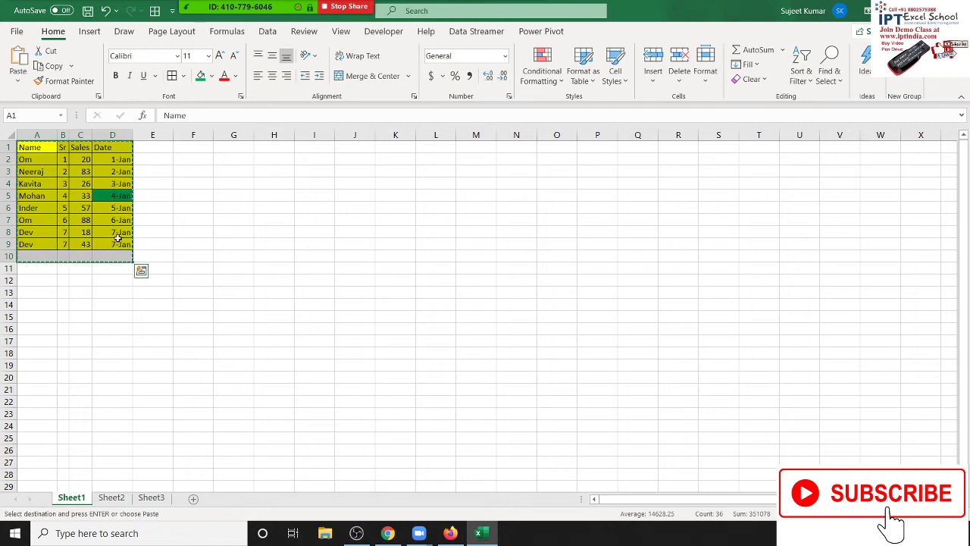
{"action": "key", "text": "Escape"}
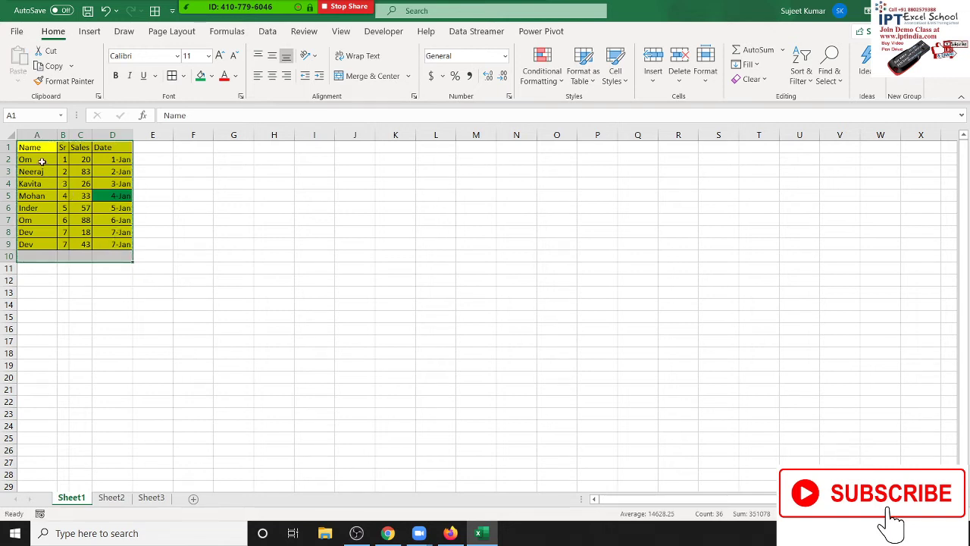
{"action": "left_click_drag", "start_coordinate": [34, 148], "coordinate": [106, 243]}
{"action": "key", "text": "ctrl+c"}
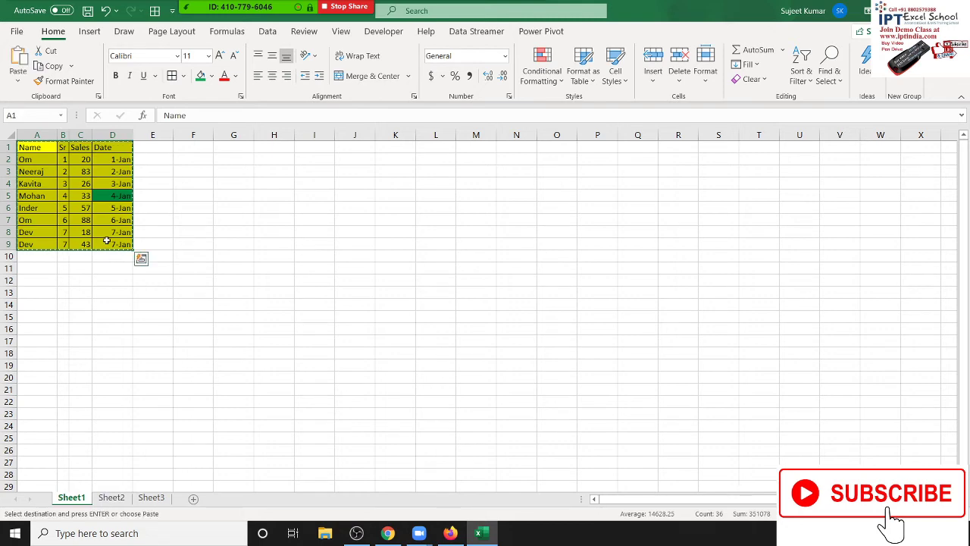
Launch Word, PowerPoint and Outlook from the Start menu search
{"action": "key", "text": "super"}
{"action": "type", "text": "wo"}
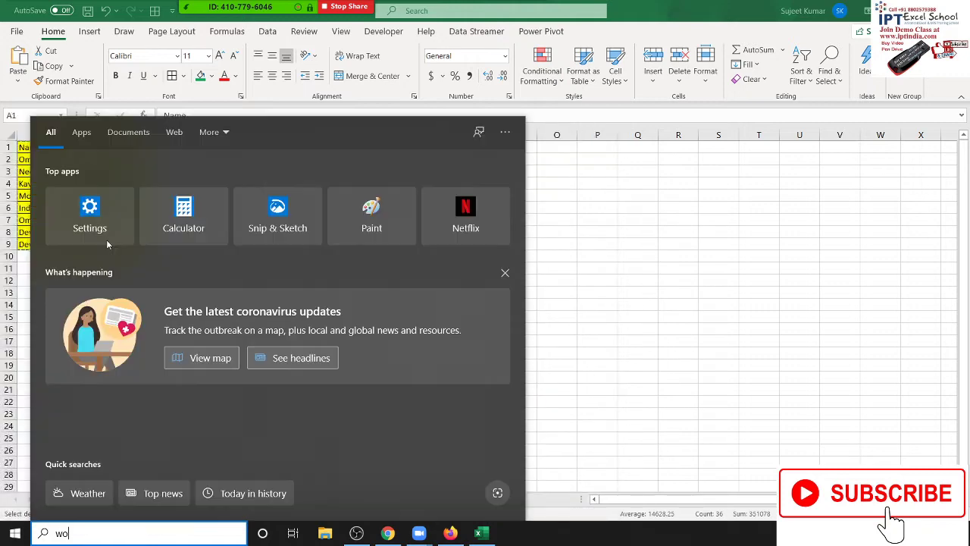
{"action": "type", "text": "r"}
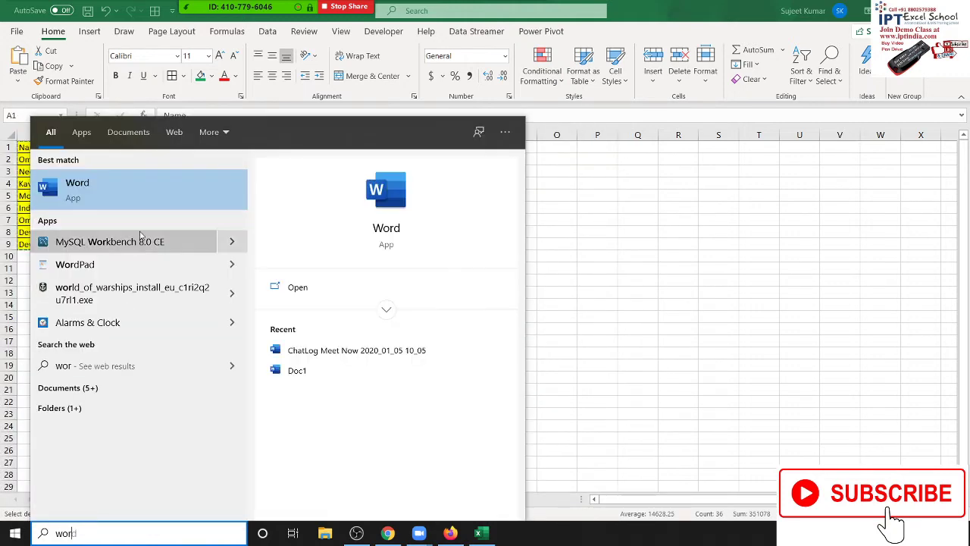
{"action": "left_click", "coordinate": [394, 226]}
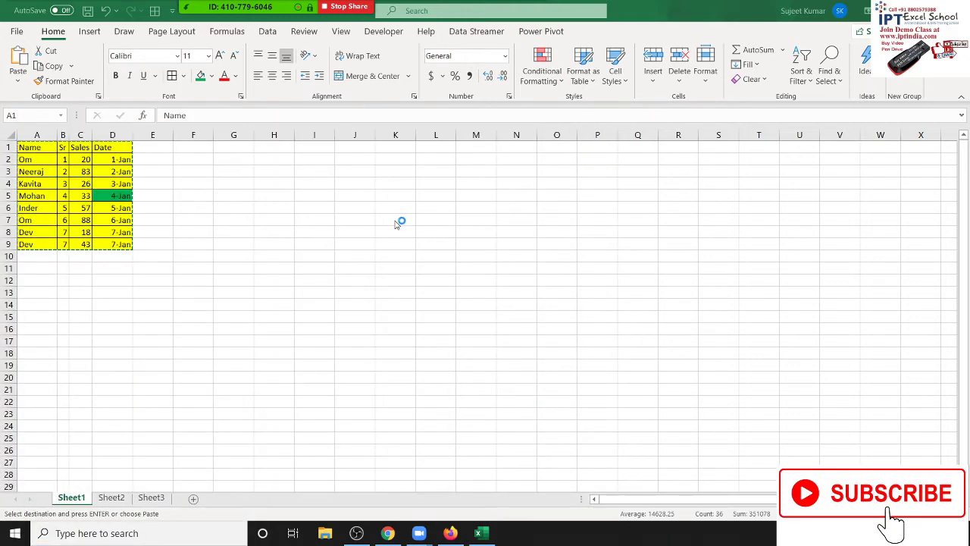
{"action": "type", "text": "po"}
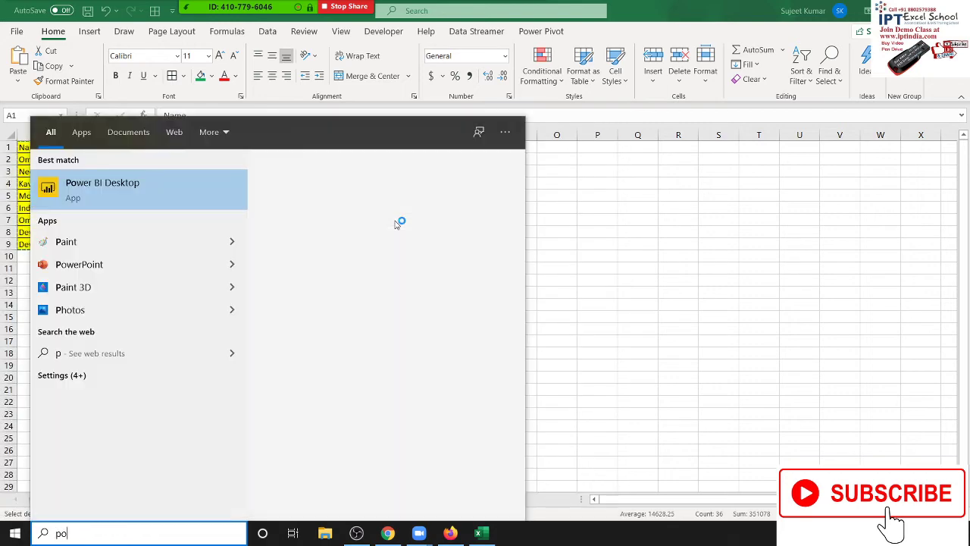
{"action": "type", "text": "wer"}
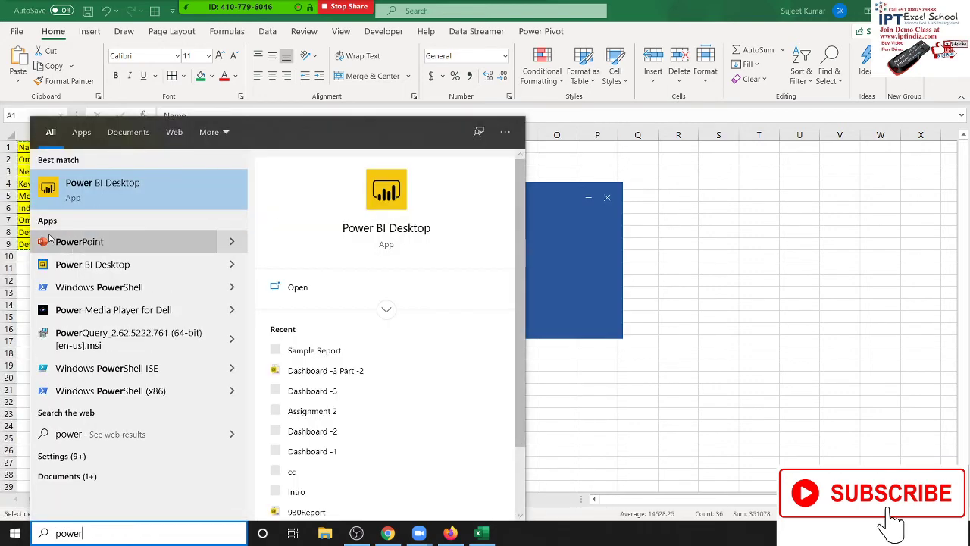
{"action": "left_click", "coordinate": [73, 242]}
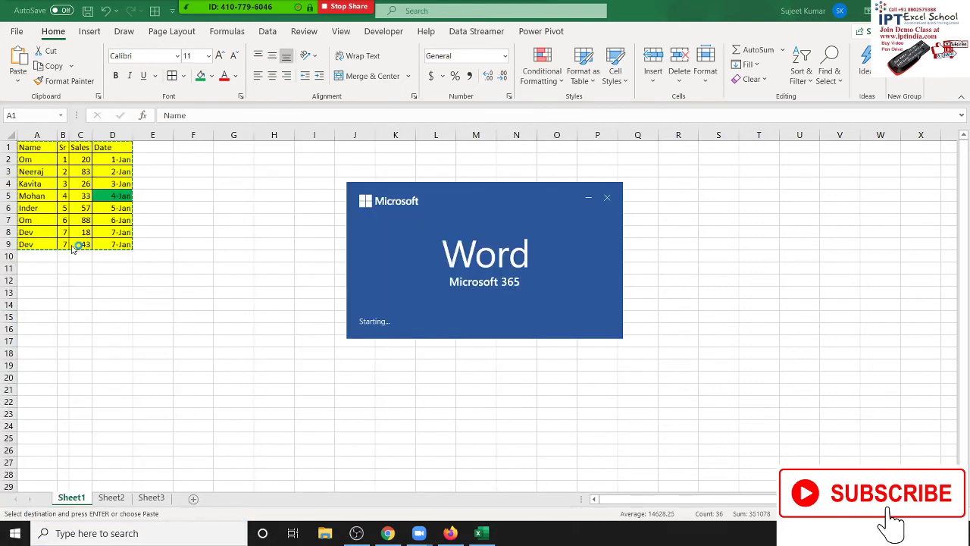
{"action": "key", "text": "super"}
{"action": "type", "text": "o"}
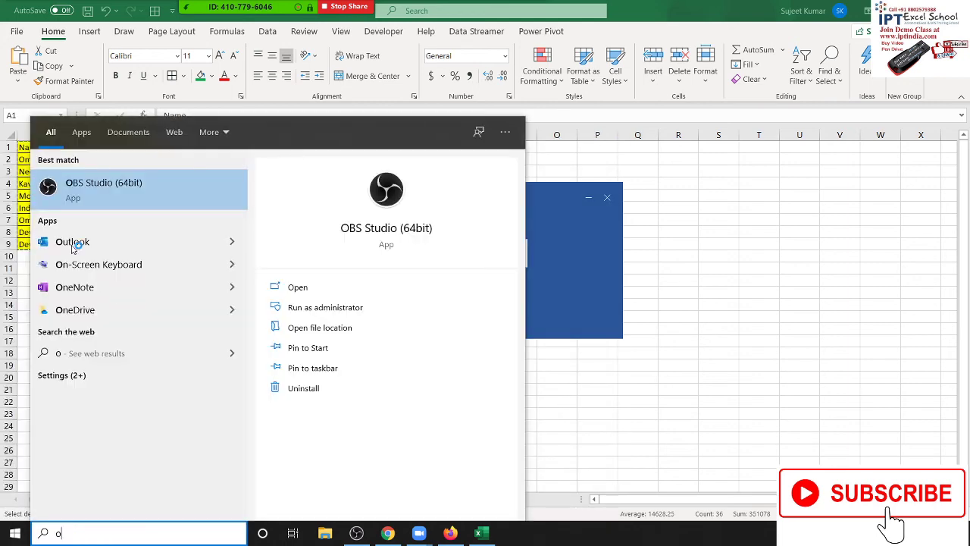
{"action": "type", "text": "u"}
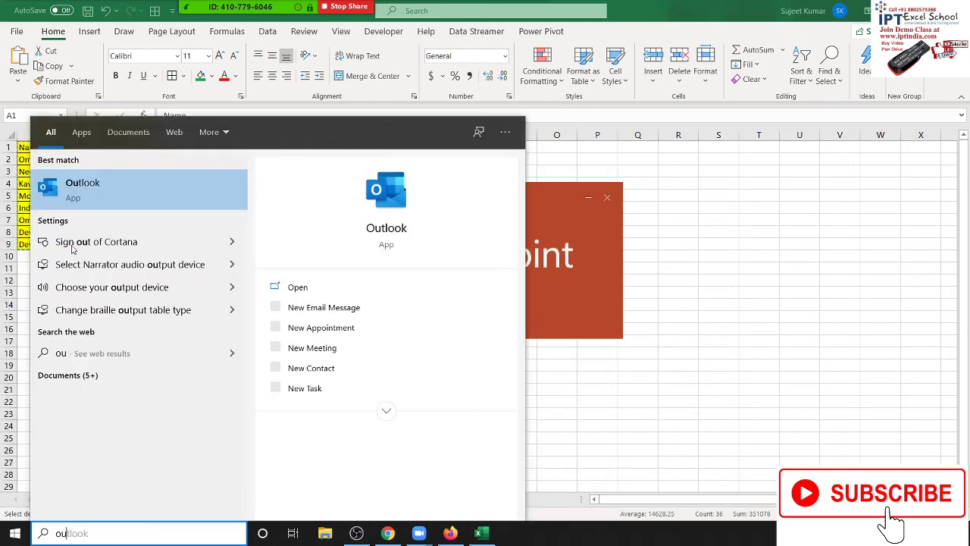
{"action": "left_click", "coordinate": [400, 234]}
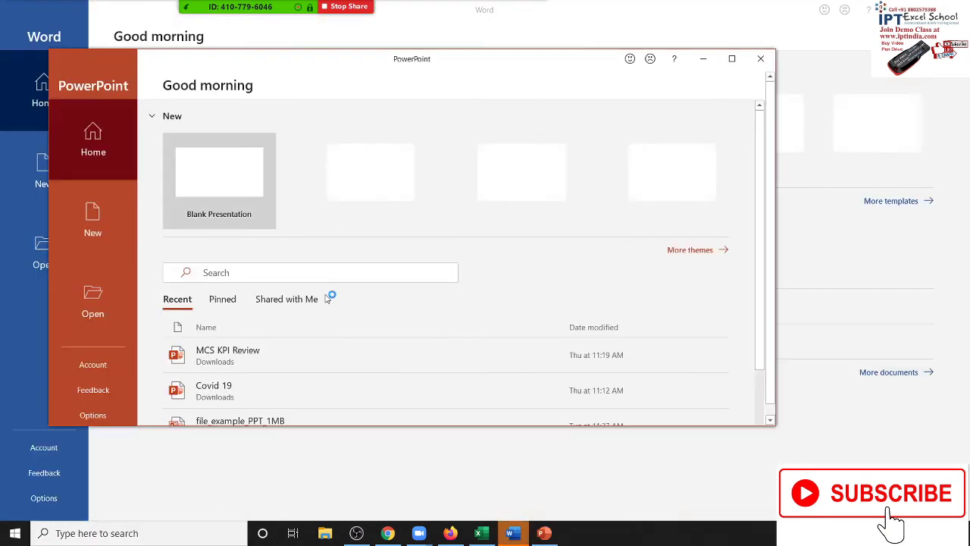
Create a new blank Word document, then switch to the loading Outlook window
{"action": "left_click", "coordinate": [732, 59]}
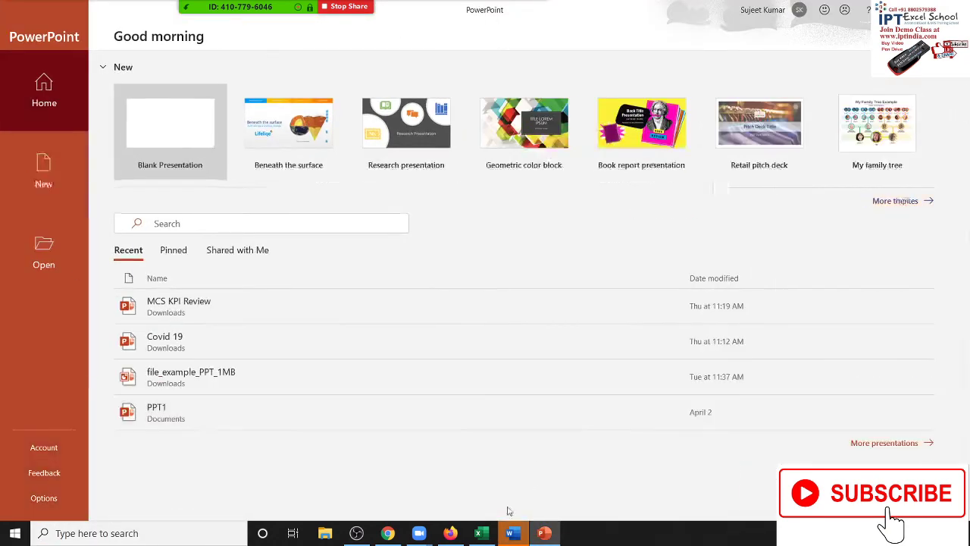
{"action": "left_click", "coordinate": [513, 534]}
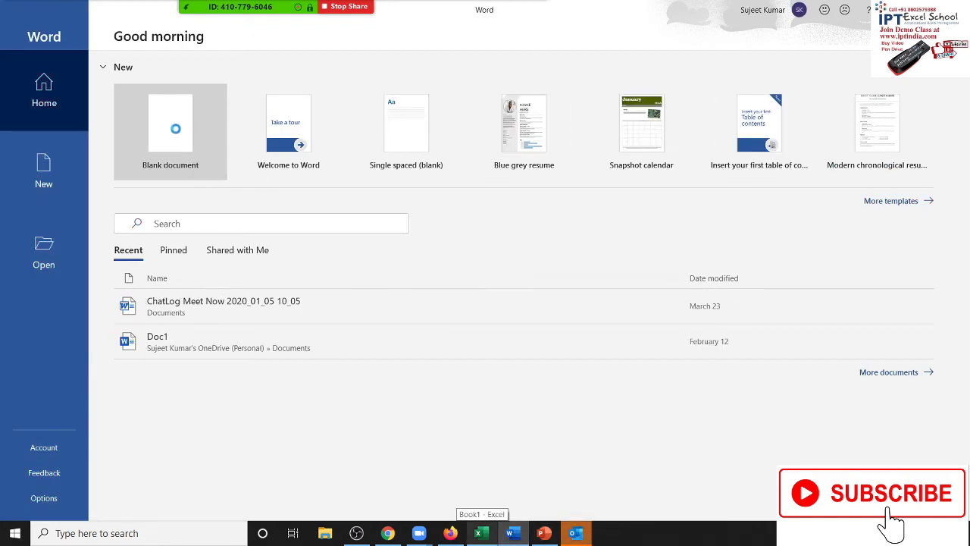
{"action": "left_click", "coordinate": [176, 130]}
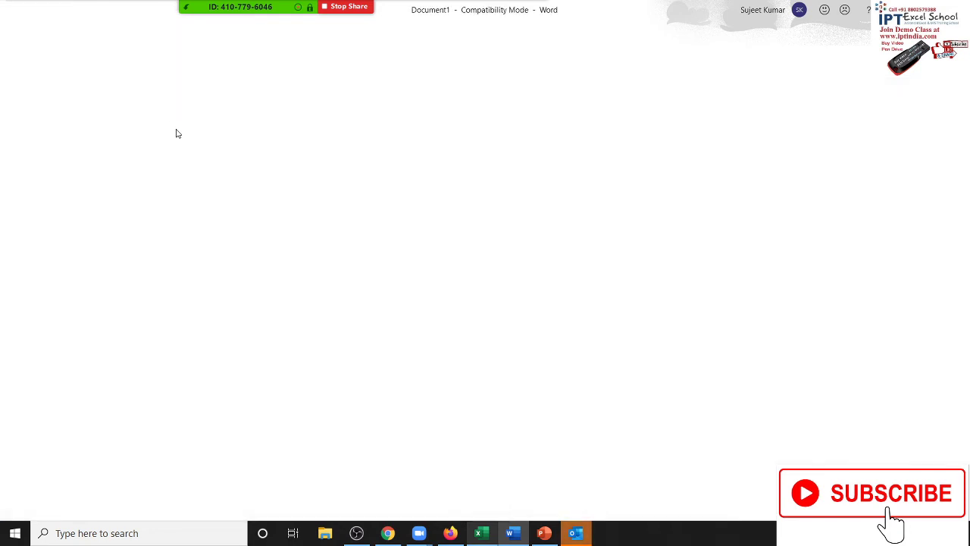
{"action": "left_click", "coordinate": [575, 532]}
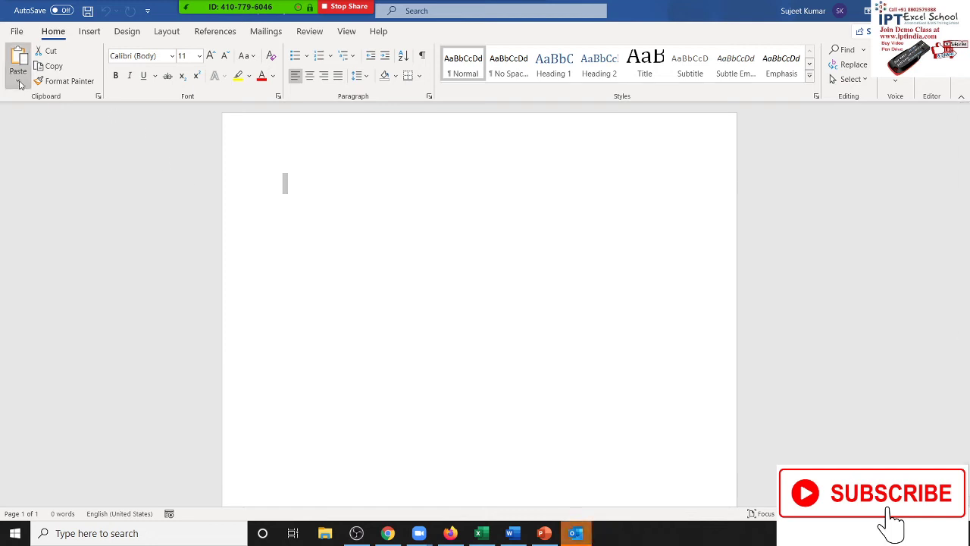
Paste-link the table into Document1 as a Microsoft Excel Worksheet Object
{"action": "left_click", "coordinate": [19, 82]}
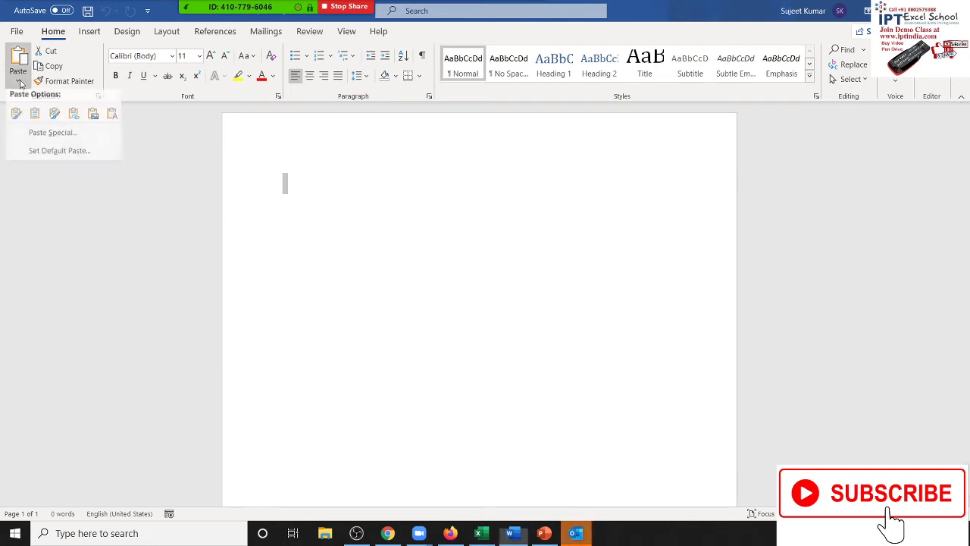
{"action": "left_click", "coordinate": [51, 141]}
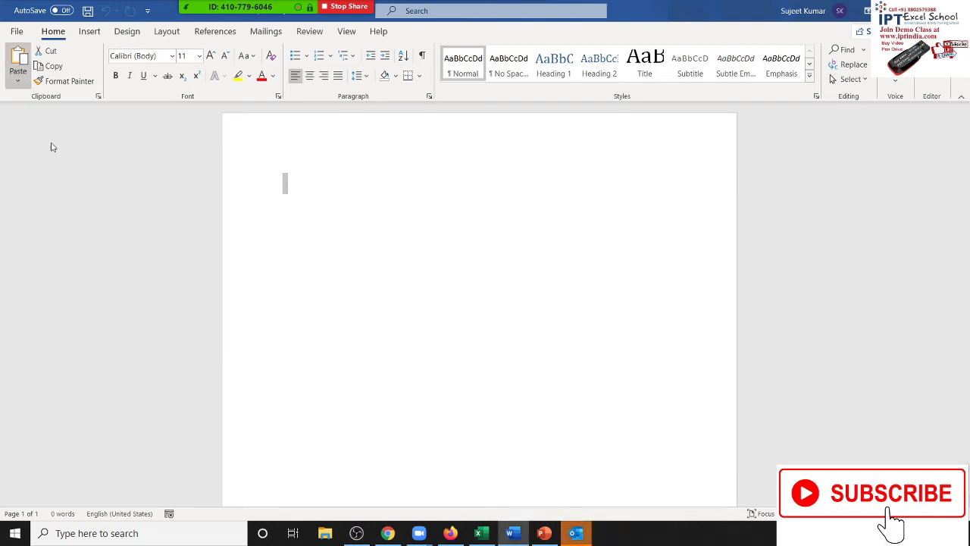
{"action": "left_click", "coordinate": [324, 215]}
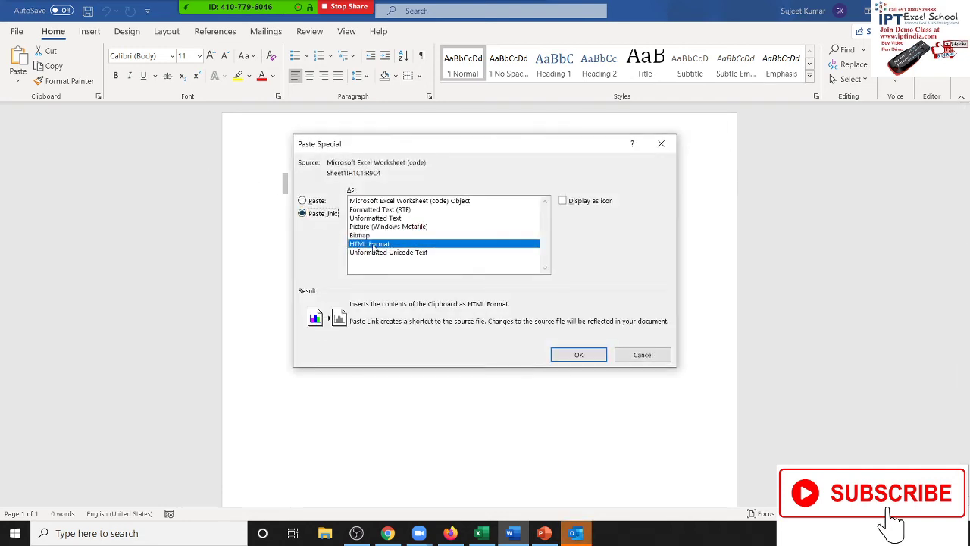
{"action": "left_click", "coordinate": [396, 202]}
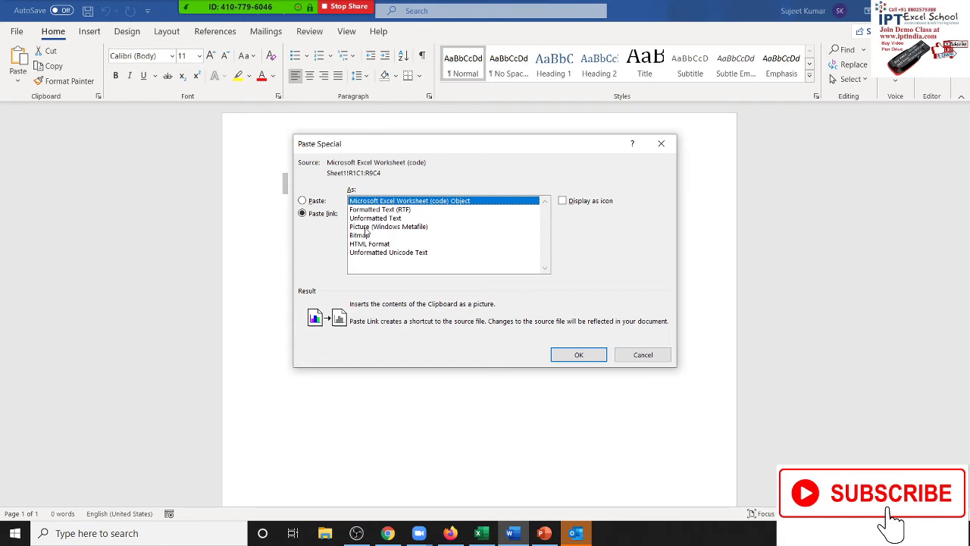
{"action": "left_click", "coordinate": [367, 228]}
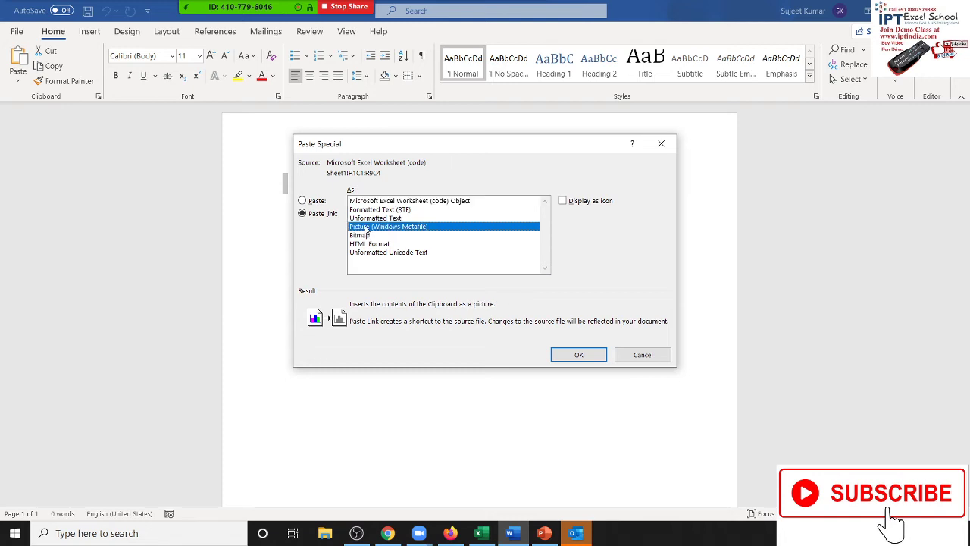
{"action": "left_click", "coordinate": [381, 210]}
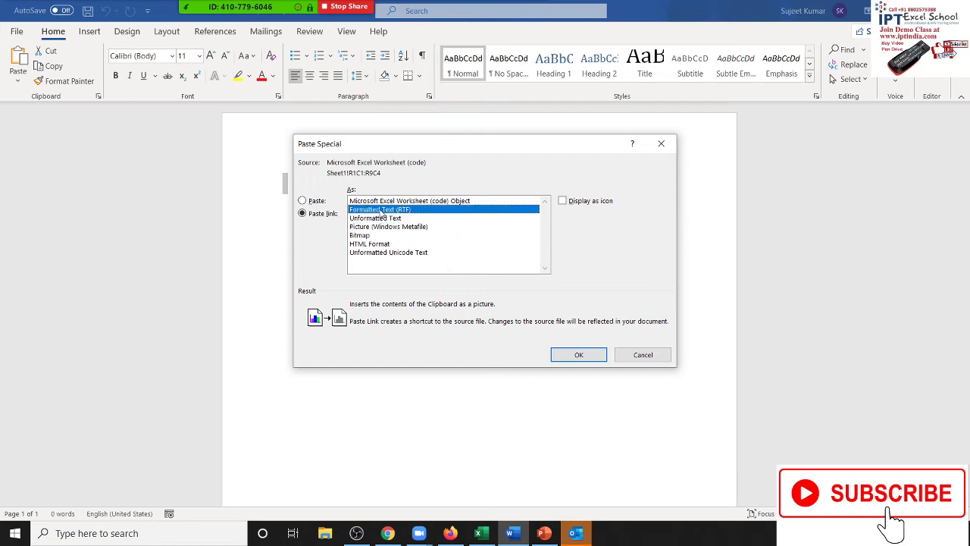
{"action": "left_click", "coordinate": [398, 201]}
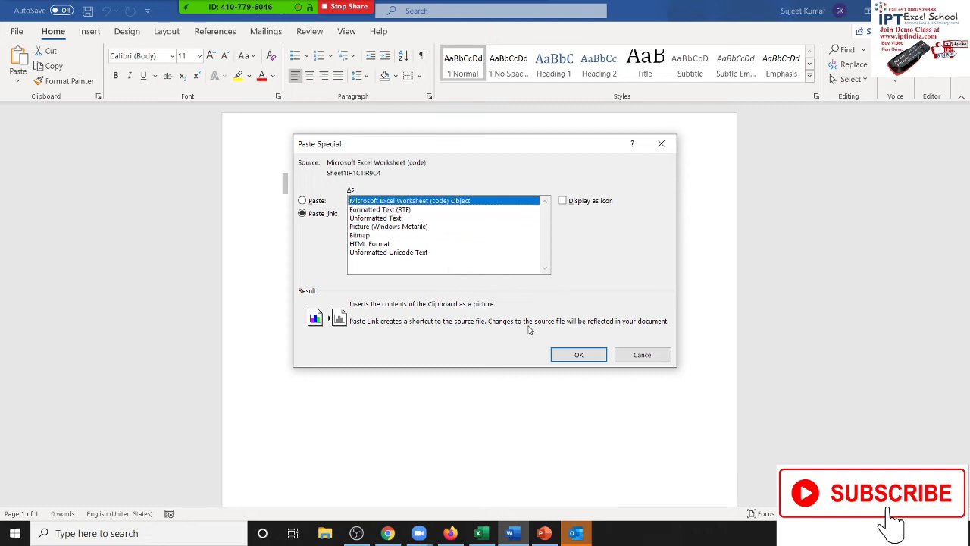
{"action": "left_click", "coordinate": [579, 355]}
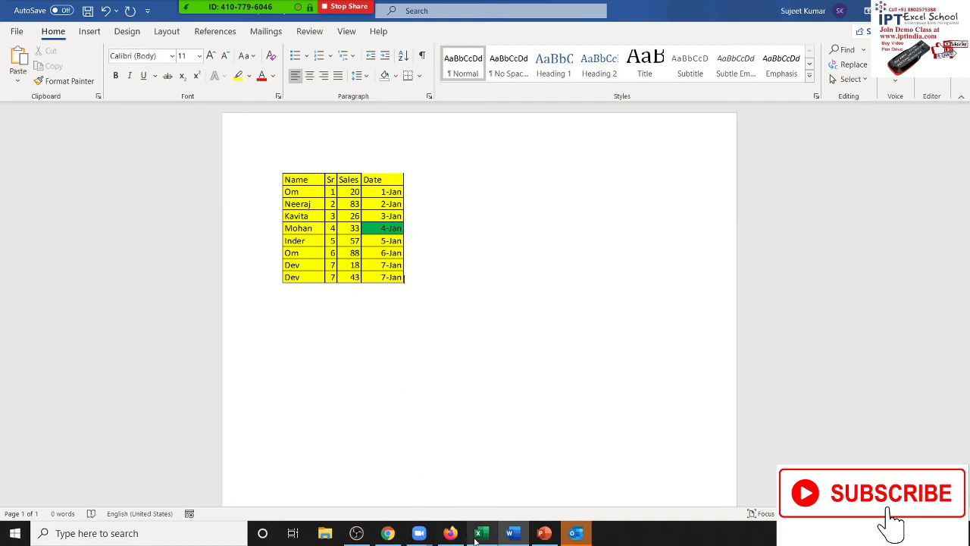
Fill the 6-Jan date in Excel cell D7 green and check Word's linked table
{"action": "left_click", "coordinate": [477, 535]}
{"action": "left_click", "coordinate": [114, 221]}
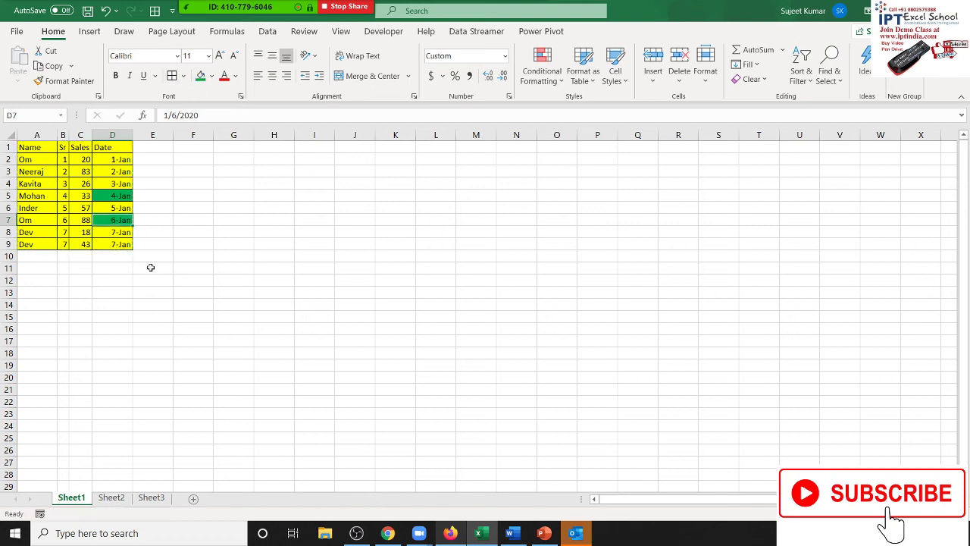
{"action": "left_click", "coordinate": [513, 532]}
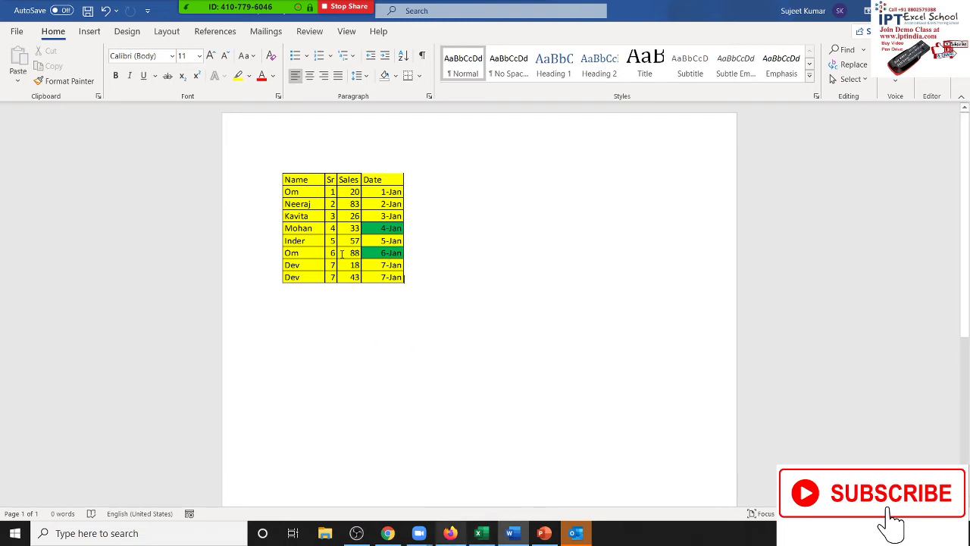
{"action": "right_click", "coordinate": [342, 254]}
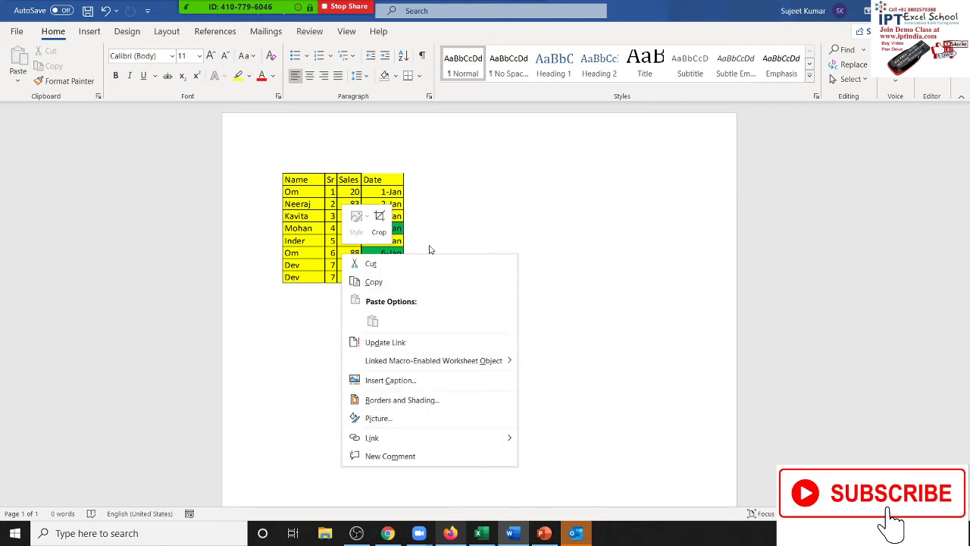
{"action": "left_click", "coordinate": [429, 222]}
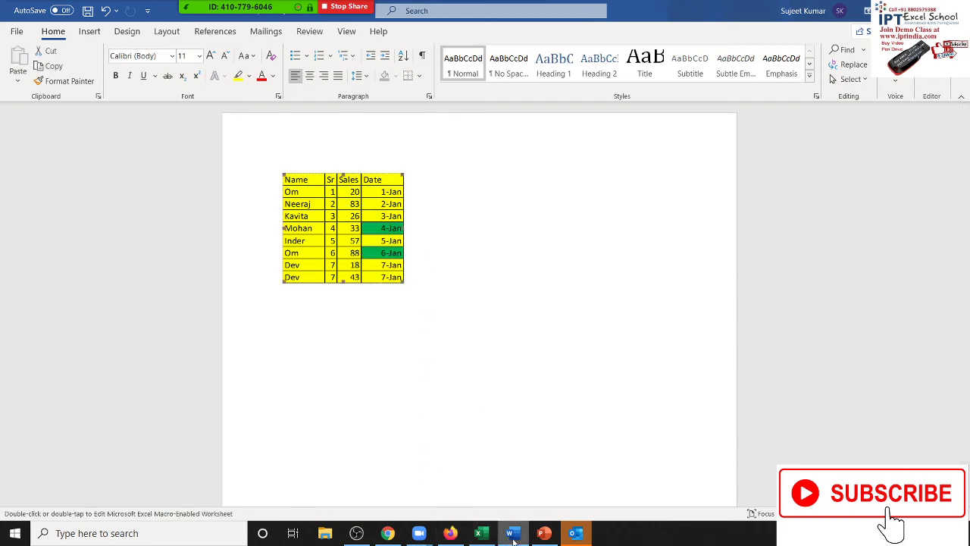
Minimize Word and start a new blank PowerPoint presentation
{"action": "left_click", "coordinate": [518, 534]}
{"action": "left_click", "coordinate": [512, 533]}
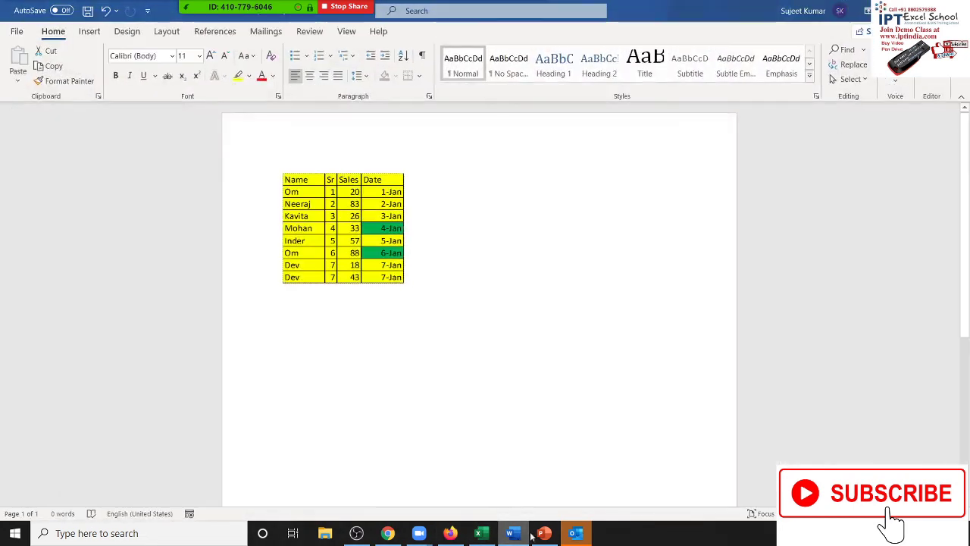
{"action": "left_click", "coordinate": [545, 533]}
{"action": "left_click", "coordinate": [187, 160]}
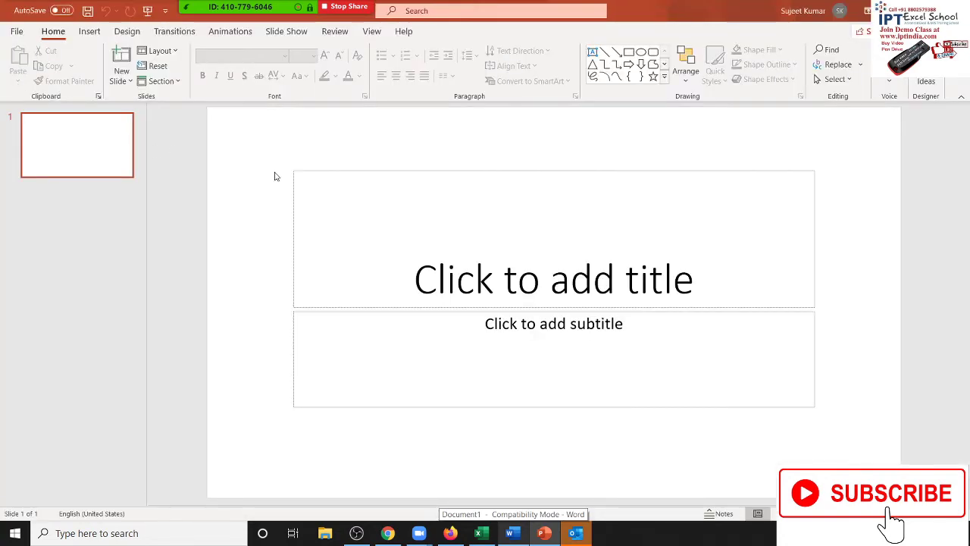
Delete the title and subtitle placeholders from the new slide
{"action": "left_click", "coordinate": [390, 188]}
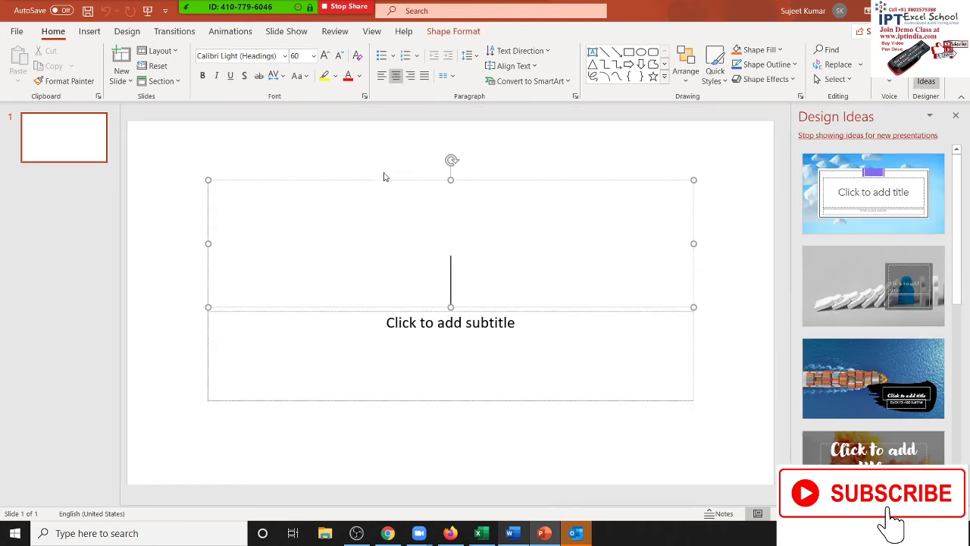
{"action": "left_click", "coordinate": [381, 179]}
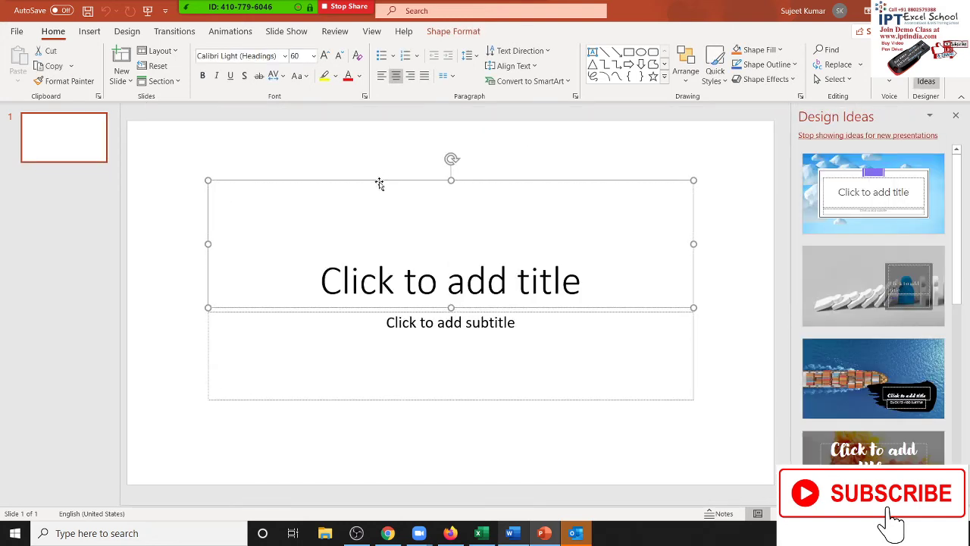
{"action": "key", "text": "Delete"}
{"action": "left_click", "coordinate": [461, 312]}
{"action": "key", "text": "Delete"}
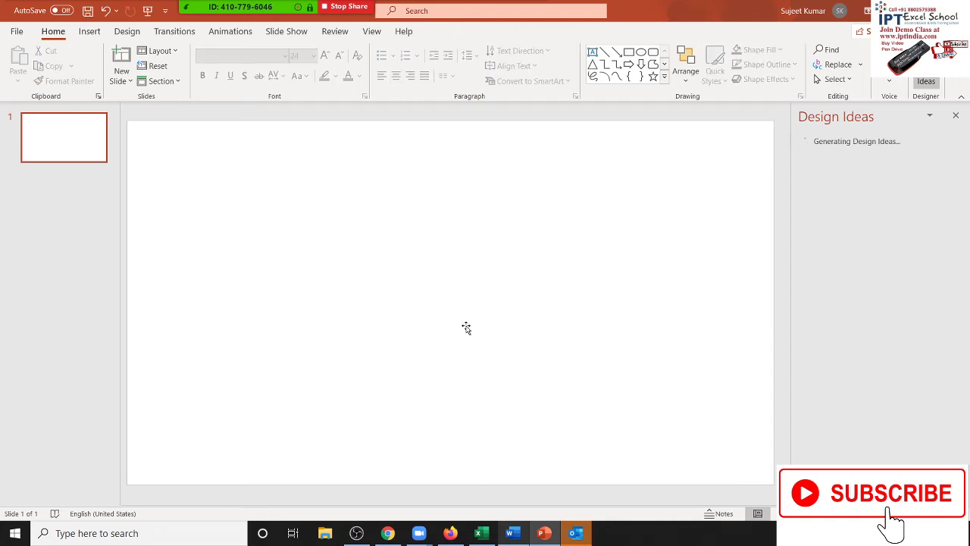
Copy A1:D9 from Excel, paste-link it onto the slide, then close PowerPoint without saving
{"action": "left_click", "coordinate": [491, 538]}
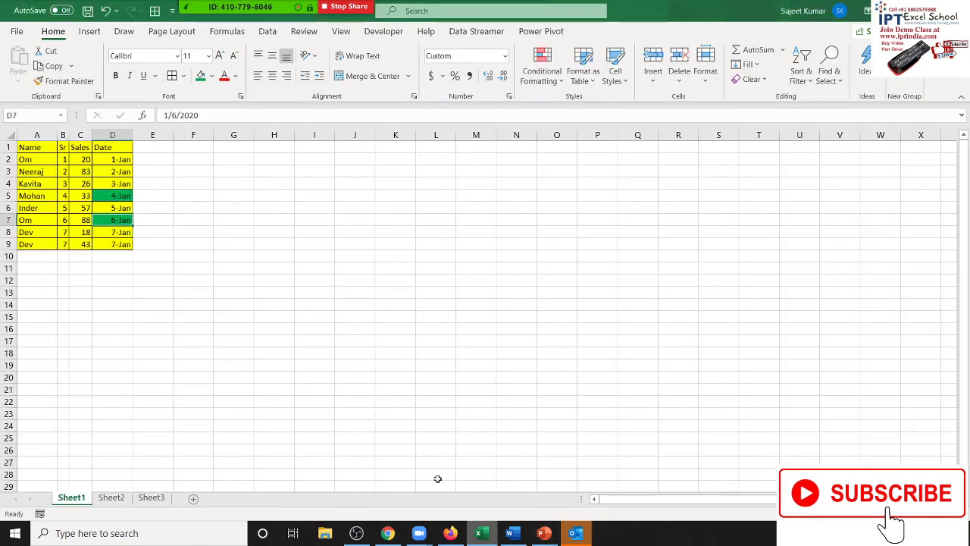
{"action": "left_click_drag", "start_coordinate": [36, 152], "coordinate": [125, 244]}
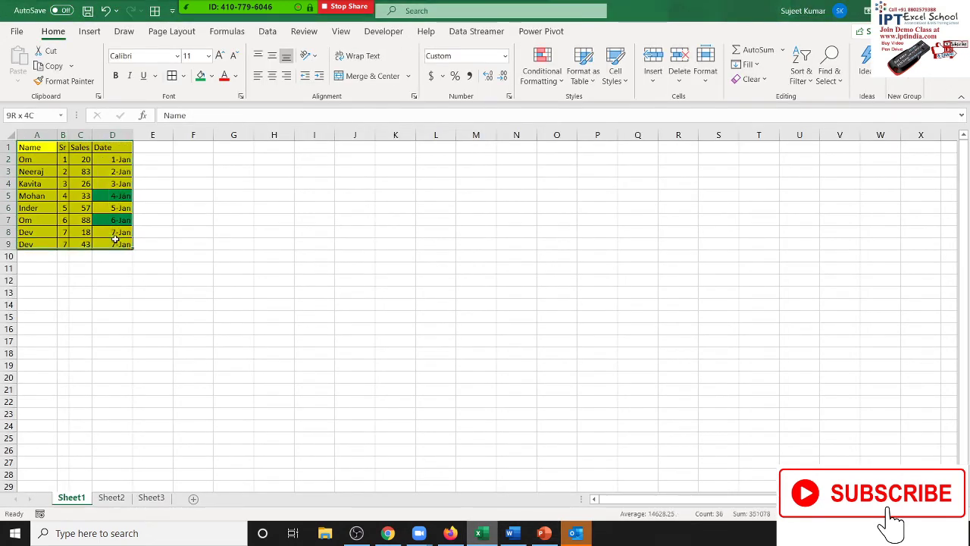
{"action": "key", "text": "ctrl+c"}
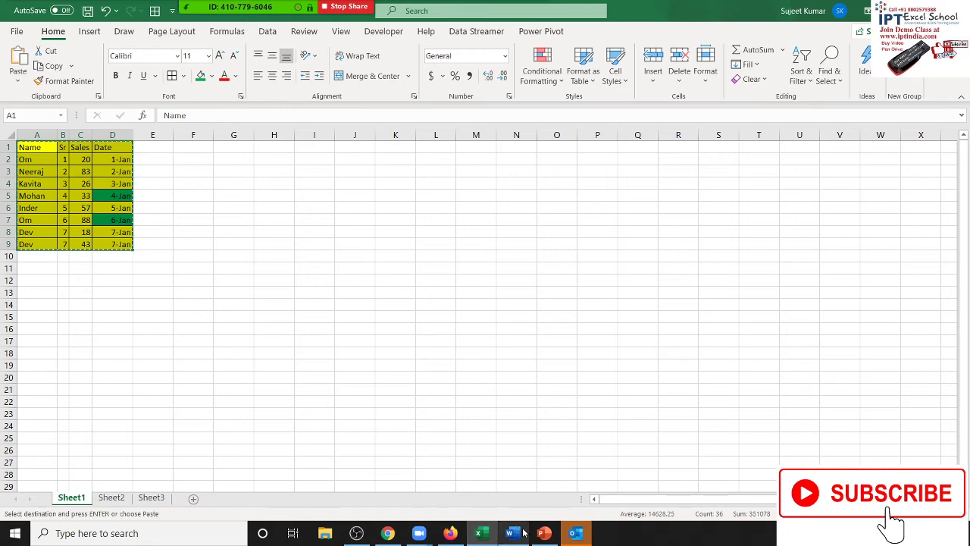
{"action": "left_click", "coordinate": [544, 533]}
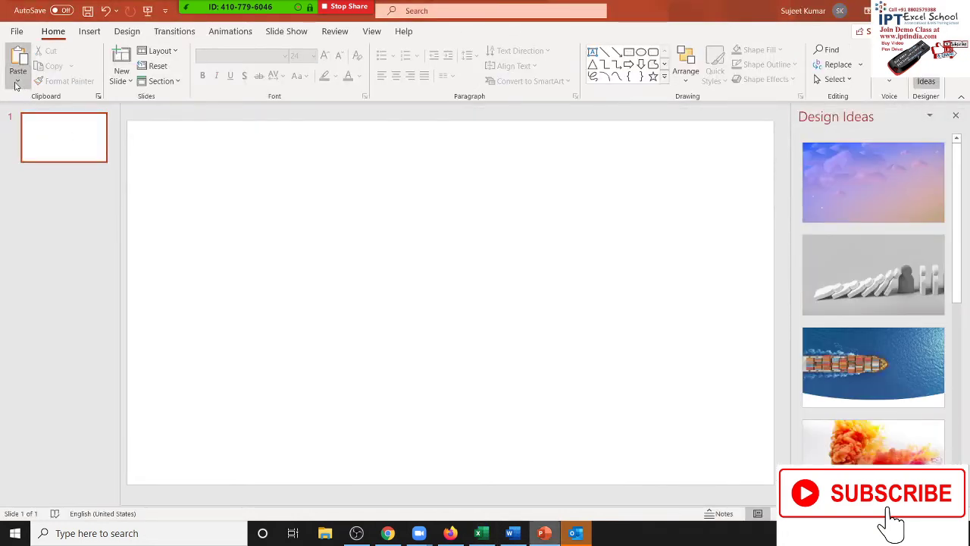
{"action": "left_click", "coordinate": [17, 80]}
{"action": "left_click", "coordinate": [46, 139]}
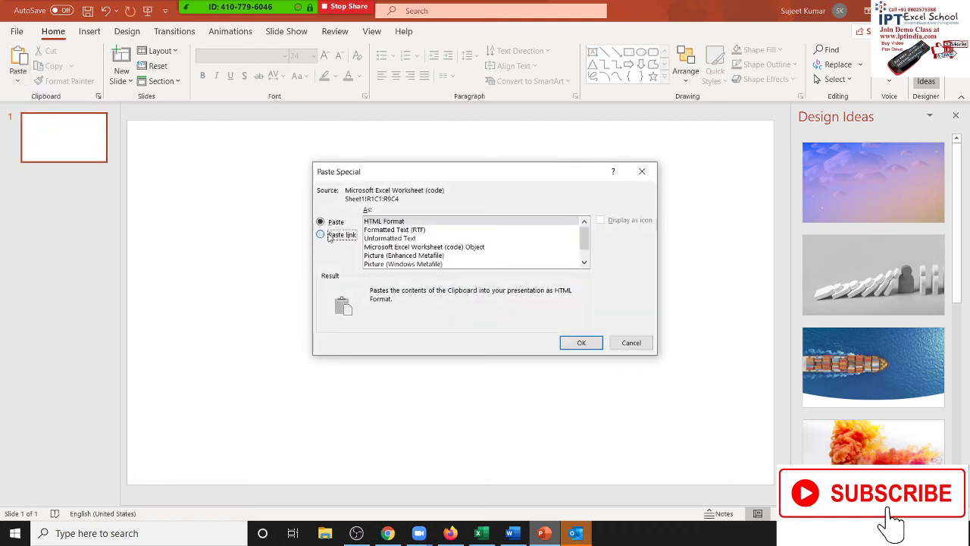
{"action": "left_click", "coordinate": [333, 235]}
{"action": "left_click", "coordinate": [598, 344]}
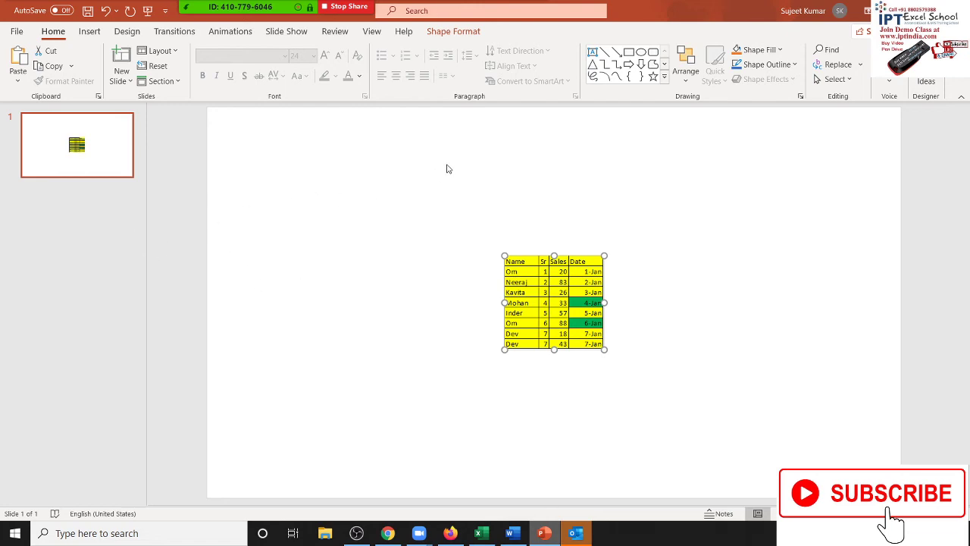
{"action": "key", "text": "alt+F4"}
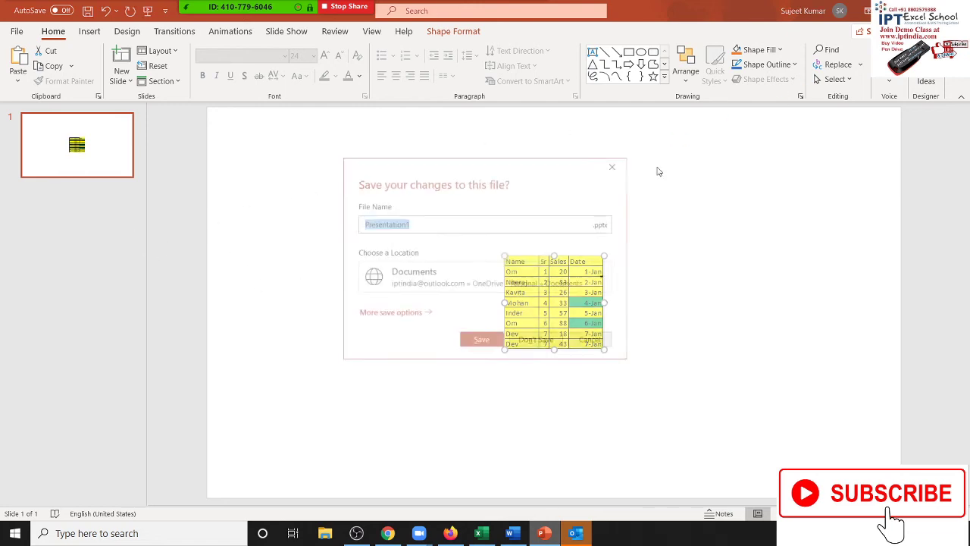
{"action": "left_click", "coordinate": [539, 342]}
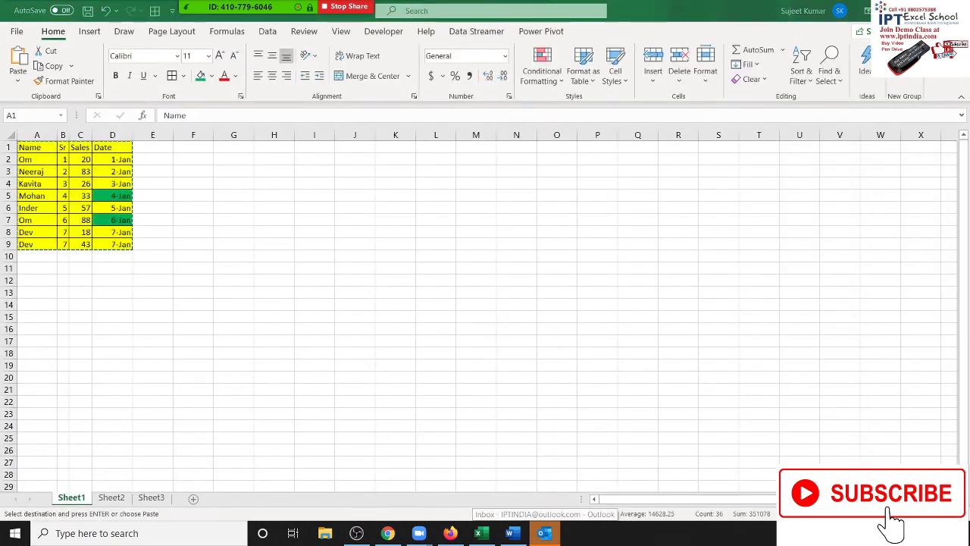
Close Word's Document1 without saving and bring the Outlook inbox forward
{"action": "left_click", "coordinate": [511, 533]}
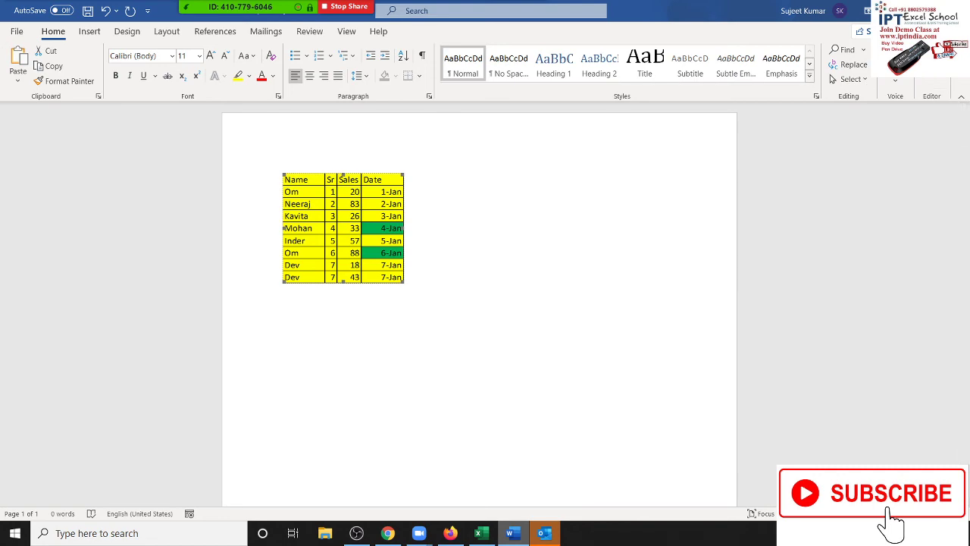
{"action": "key", "text": "alt+F4"}
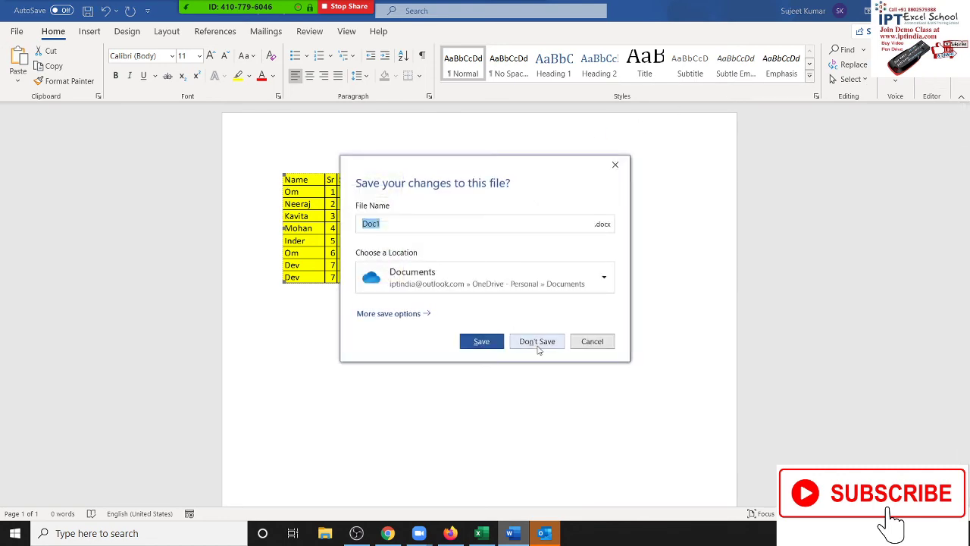
{"action": "left_click", "coordinate": [540, 348]}
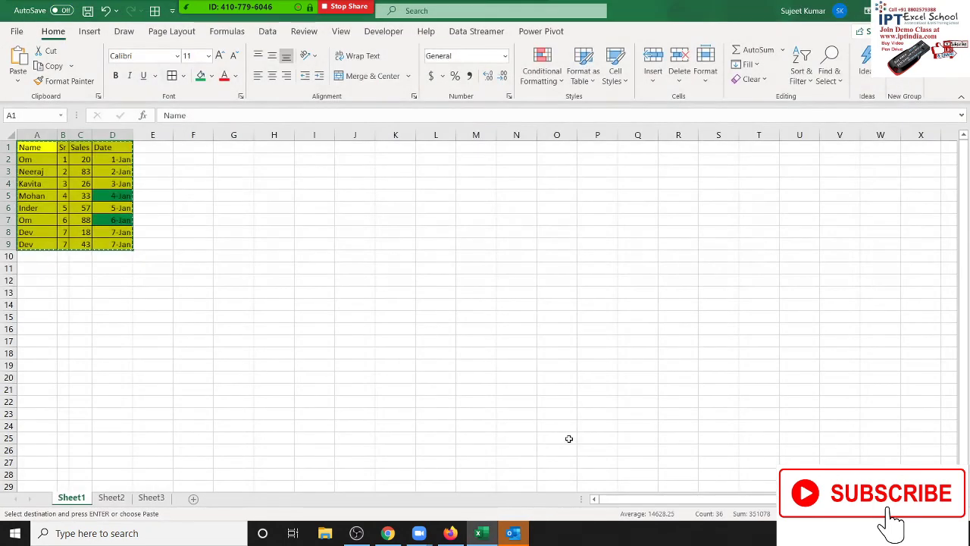
{"action": "left_click", "coordinate": [513, 530]}
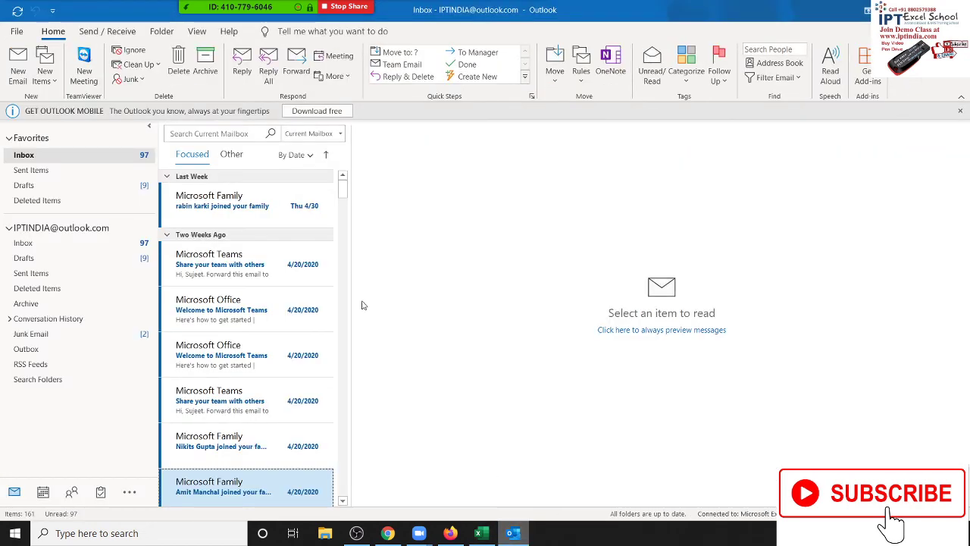
Glance at the Teams and Family inbox messages, then start a blank email ready for typing in its body
{"action": "left_click", "coordinate": [263, 284]}
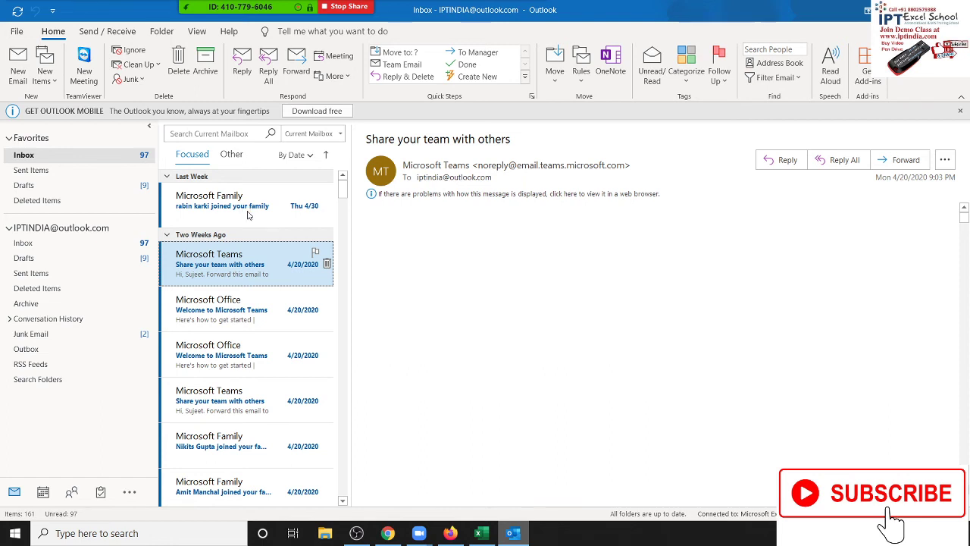
{"action": "left_click", "coordinate": [247, 210]}
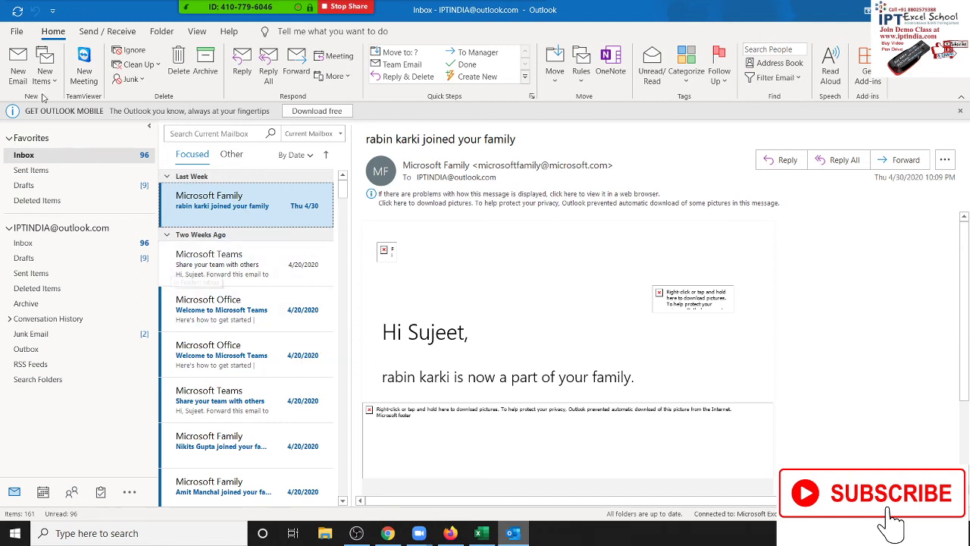
{"action": "left_click", "coordinate": [18, 67]}
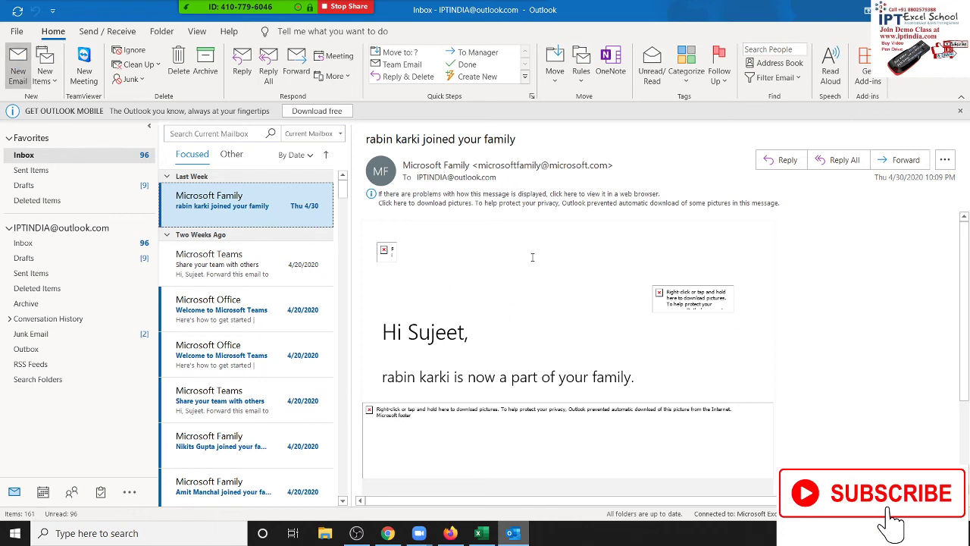
{"action": "left_click", "coordinate": [320, 241]}
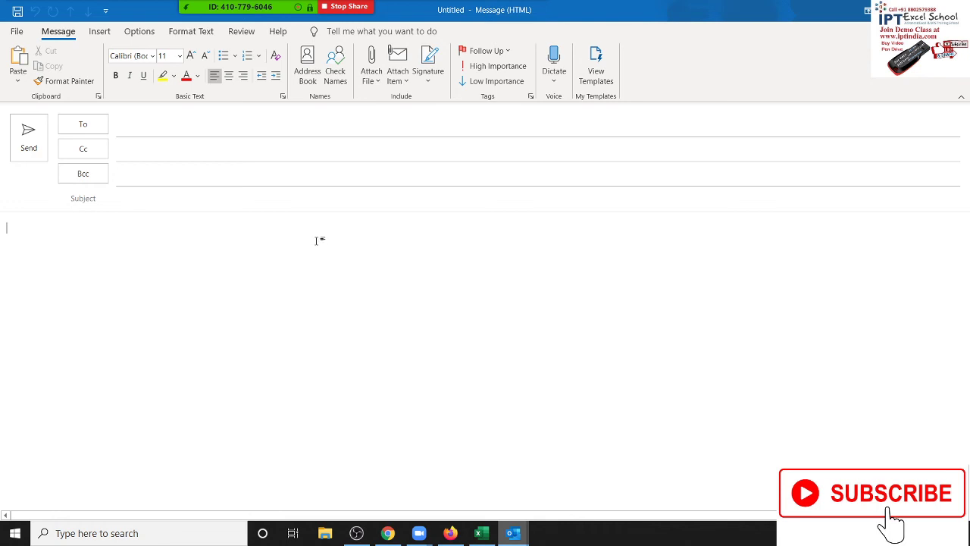
Write 'Dear Sir' and the line 'Bellow are Sales Update Last Hours' in the message body
{"action": "type", "text": "Dear"}
{"action": "type", "text": "low are Sa"}
{"action": "type", "text": "les Up"}
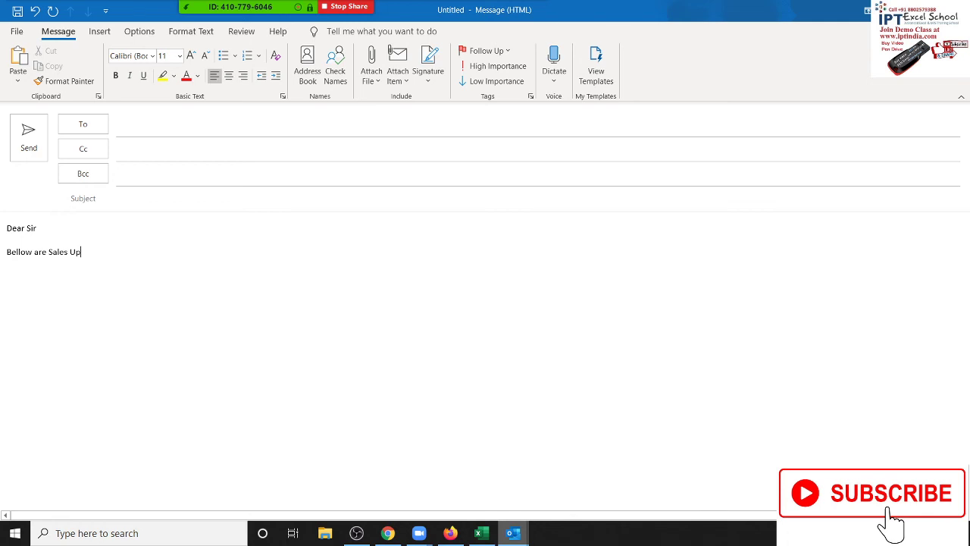
{"action": "type", "text": "date Last Hours"}
Paste-link the Excel sales table into the body as a Microsoft Excel Worksheet Object
{"action": "left_click", "coordinate": [17, 80]}
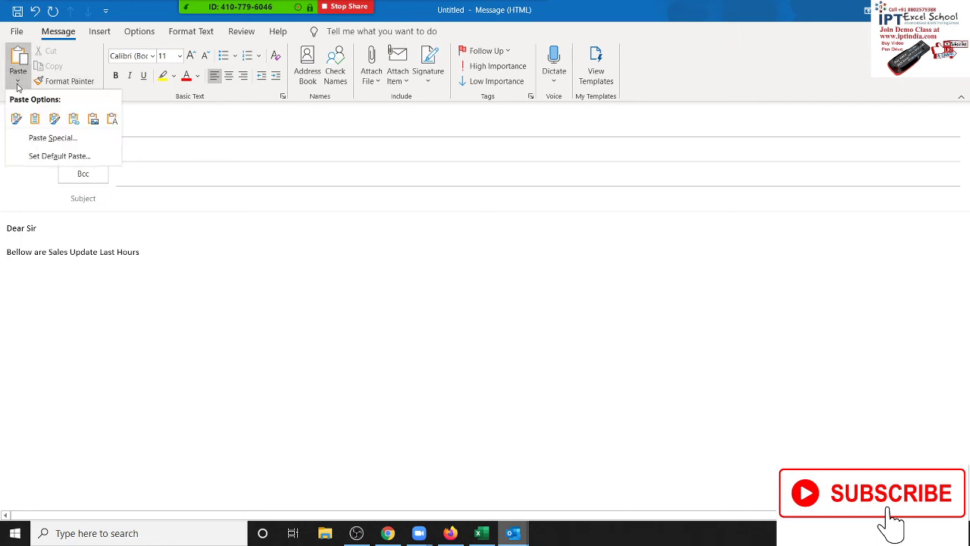
{"action": "left_click", "coordinate": [47, 138]}
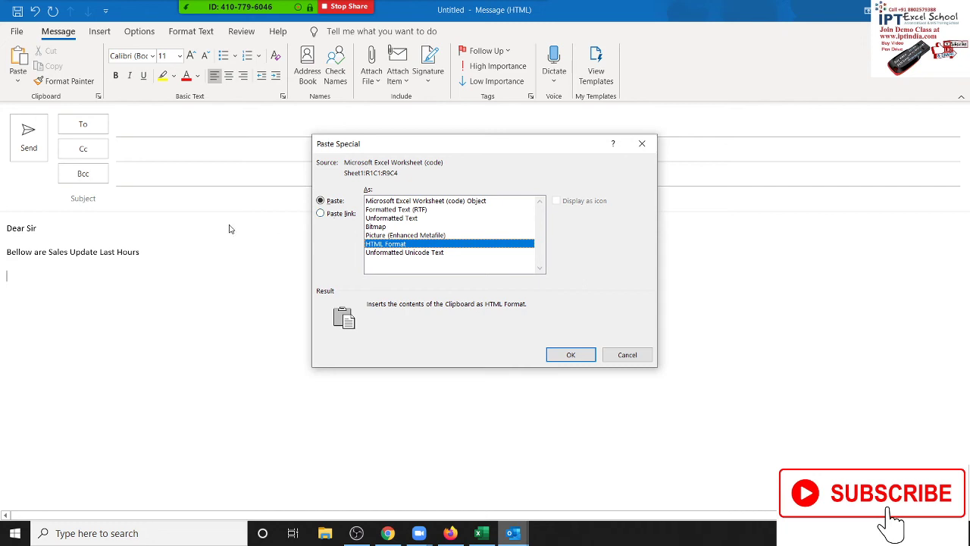
{"action": "left_click", "coordinate": [334, 217]}
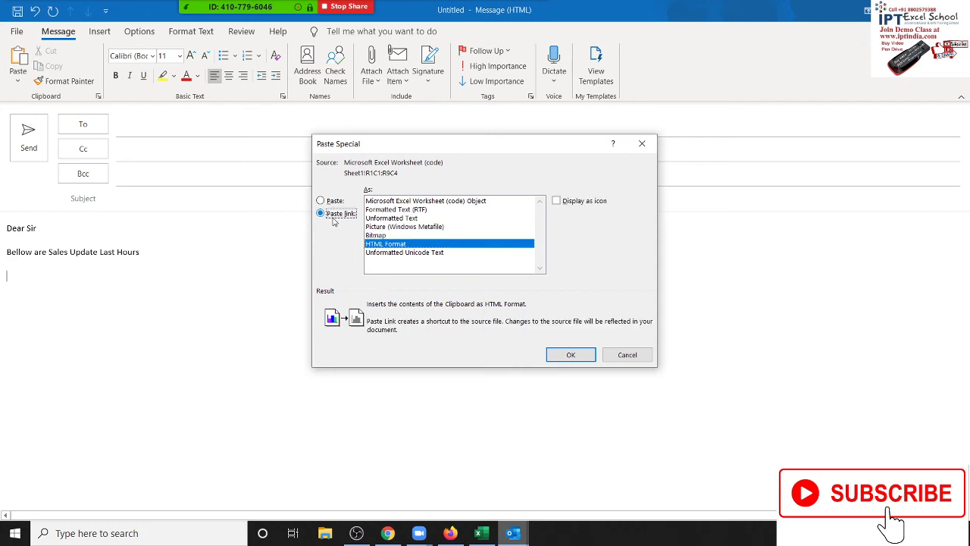
{"action": "left_click", "coordinate": [395, 202]}
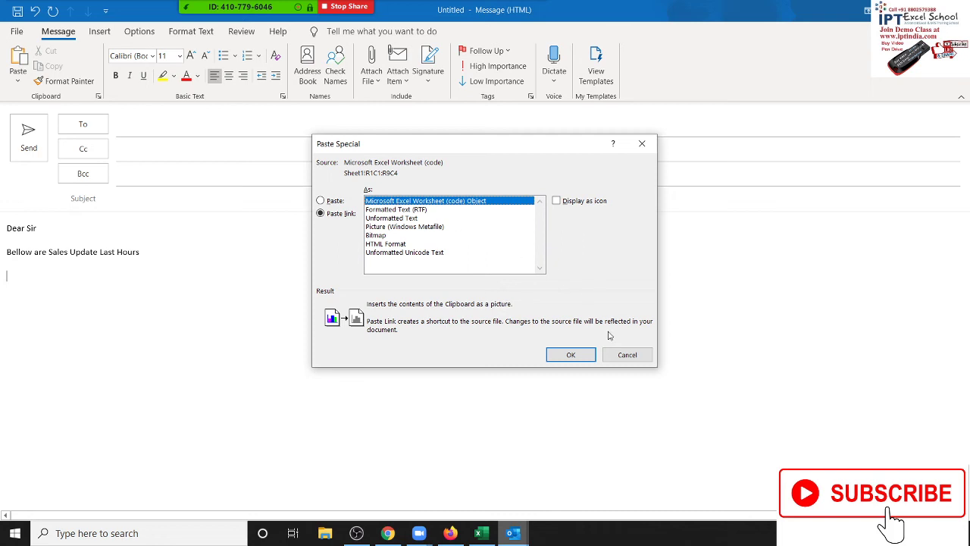
{"action": "left_click", "coordinate": [580, 358]}
{"action": "type", "text": "Than"}
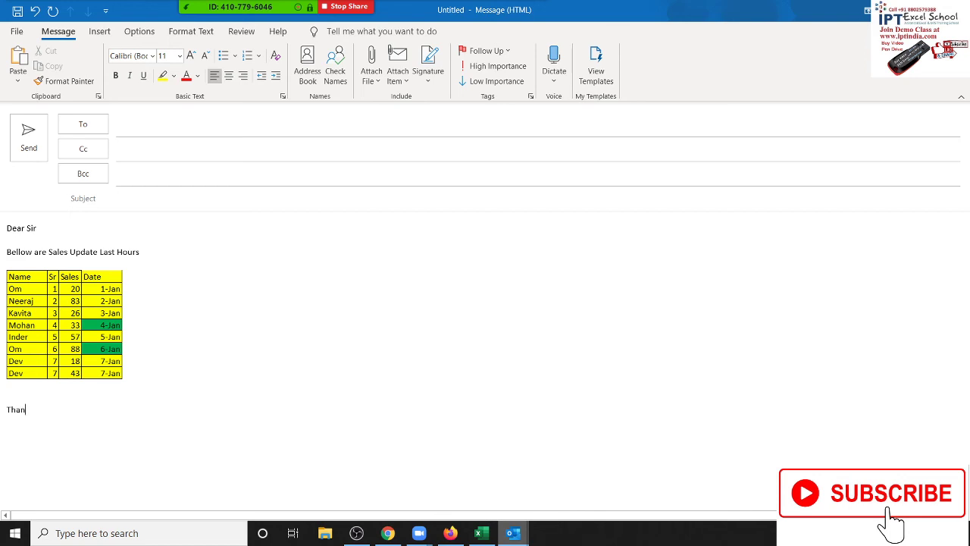
Add the 'Thanks Regards' sign-off with the sender's name, then select 'Sales Update Last Hours' in the opening line
{"action": "type", "text": "ks Re"}
{"action": "type", "text": "gards Su"}
{"action": "type", "text": "jeet Kumar"}
{"action": "left_click_drag", "start_coordinate": [69, 251], "coordinate": [151, 253]}
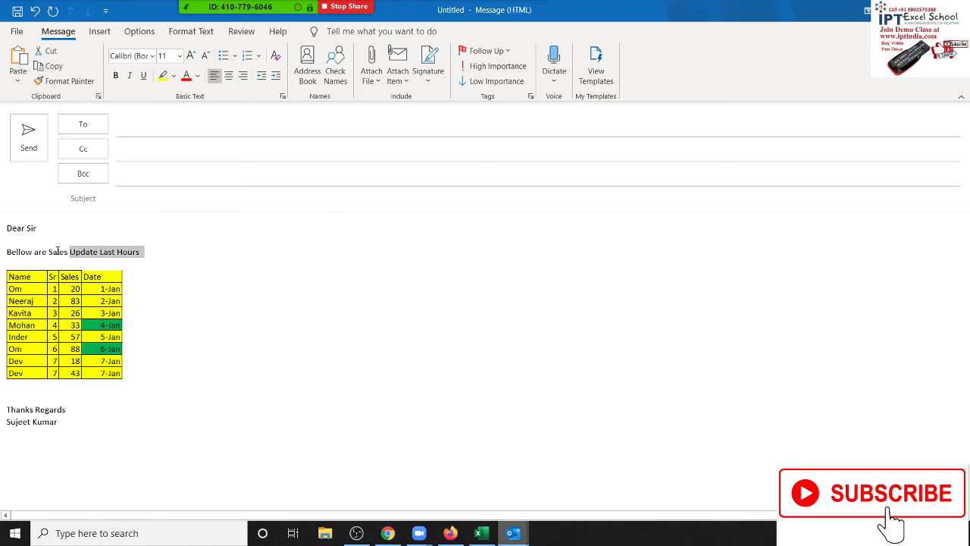
{"action": "mouse_move", "coordinate": [47, 252]}
{"action": "left_mouse_down"}
{"action": "mouse_move", "coordinate": [155, 256]}
{"action": "mouse_move", "coordinate": [143, 256]}
{"action": "left_mouse_up"}
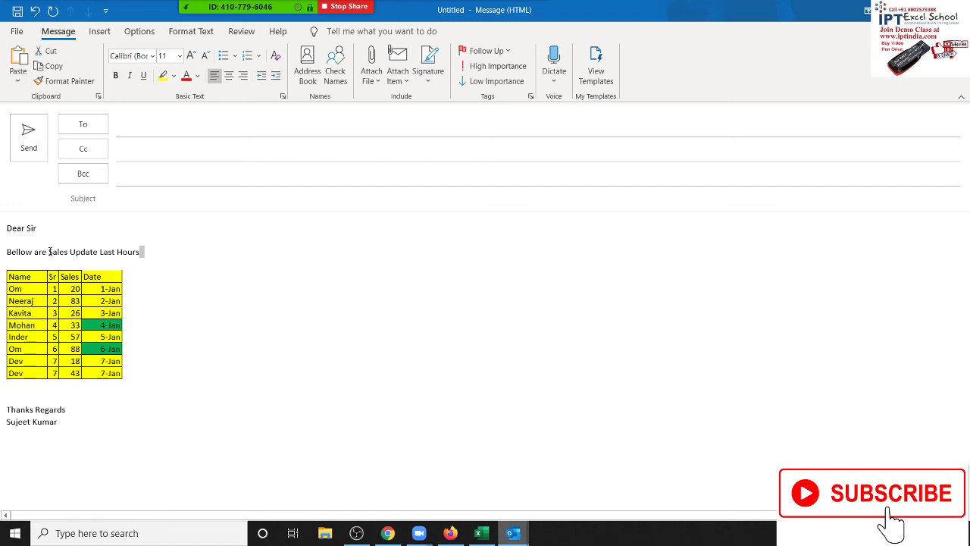
Copy 'Sales Update Last Hours' from the body into the Bcc line
{"action": "left_click_drag", "start_coordinate": [49, 252], "coordinate": [144, 253]}
{"action": "key", "text": "ctrl+c"}
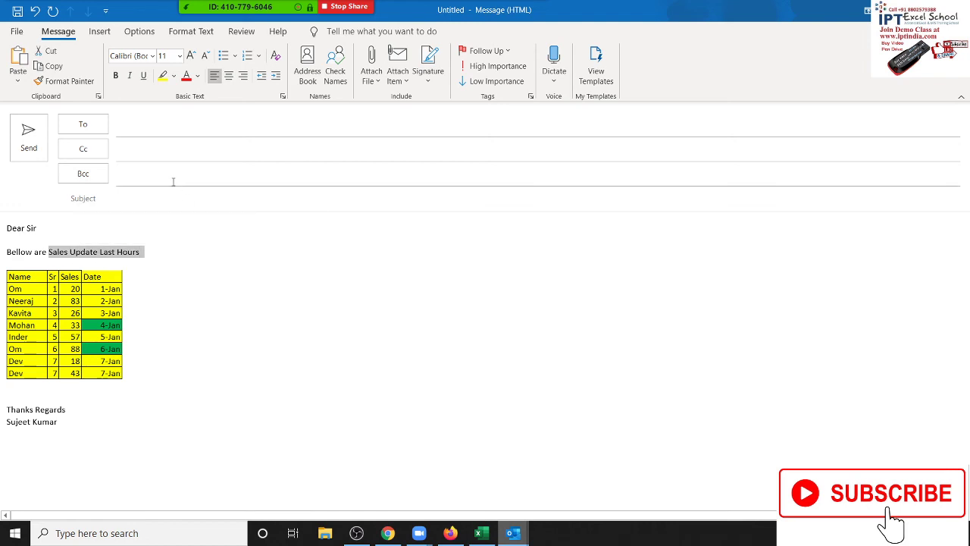
{"action": "left_click", "coordinate": [173, 182]}
{"action": "key", "text": "ctrl+v"}
Put the mailbox's own account in Cc and a recent contact in To from the suggestions
{"action": "left_click", "coordinate": [170, 153]}
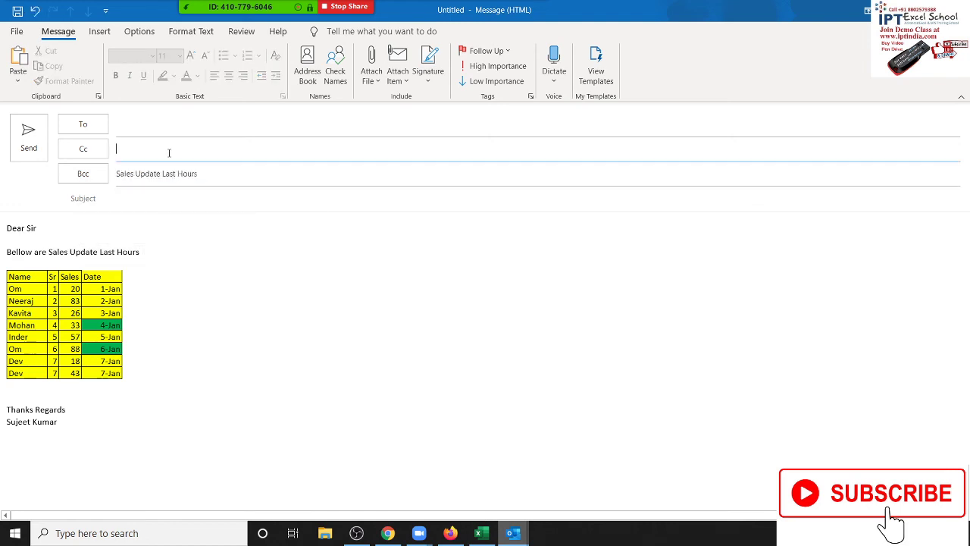
{"action": "mouse_move", "coordinate": [251, 165]}
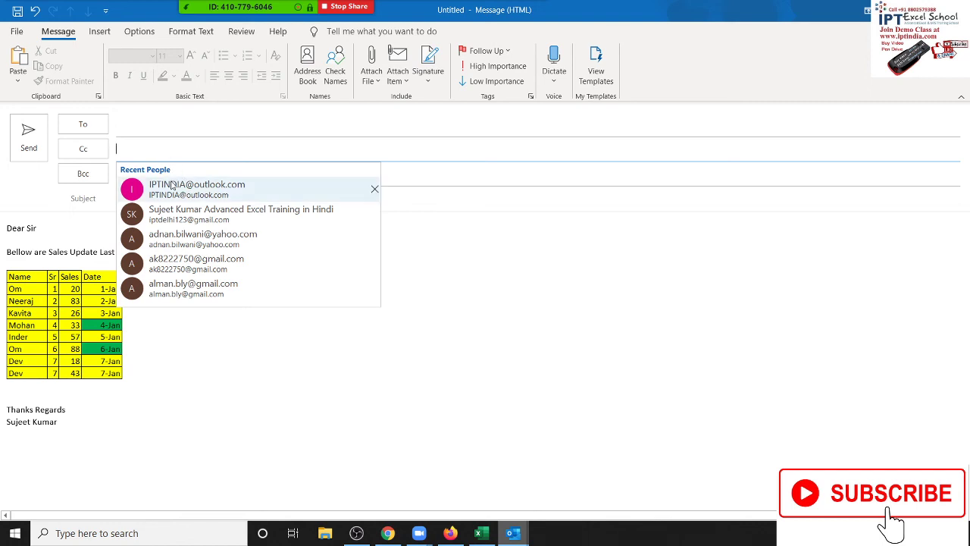
{"action": "left_click", "coordinate": [174, 184]}
{"action": "left_click", "coordinate": [151, 129]}
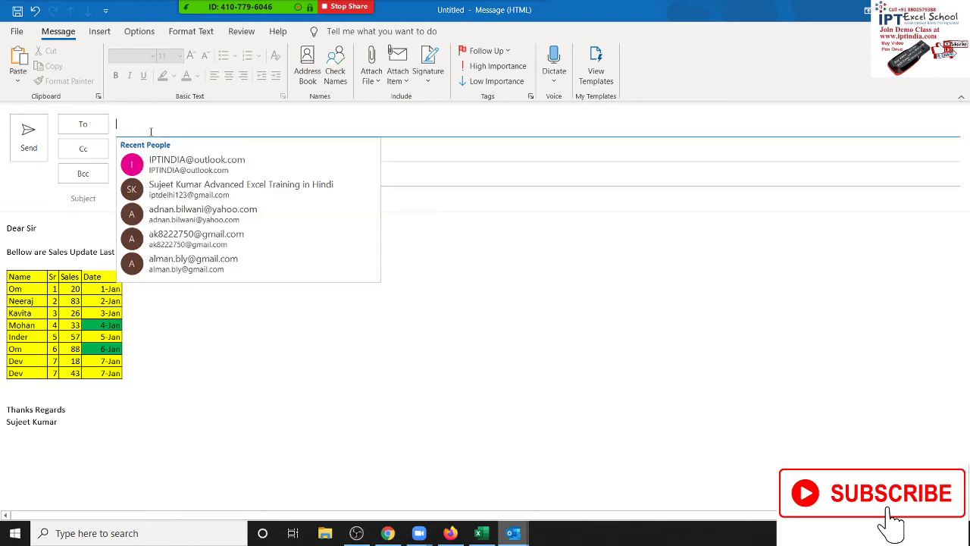
{"action": "left_click", "coordinate": [155, 186]}
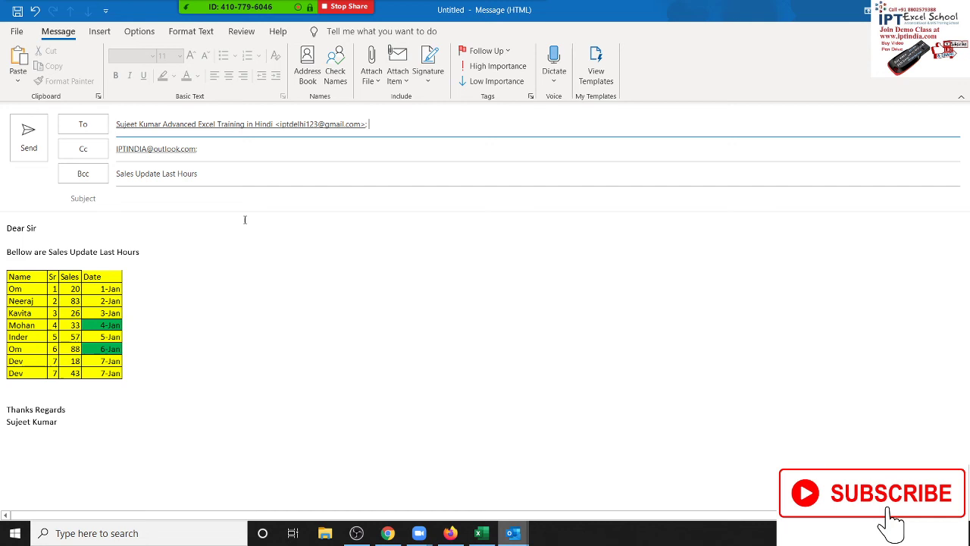
{"action": "left_click", "coordinate": [329, 222]}
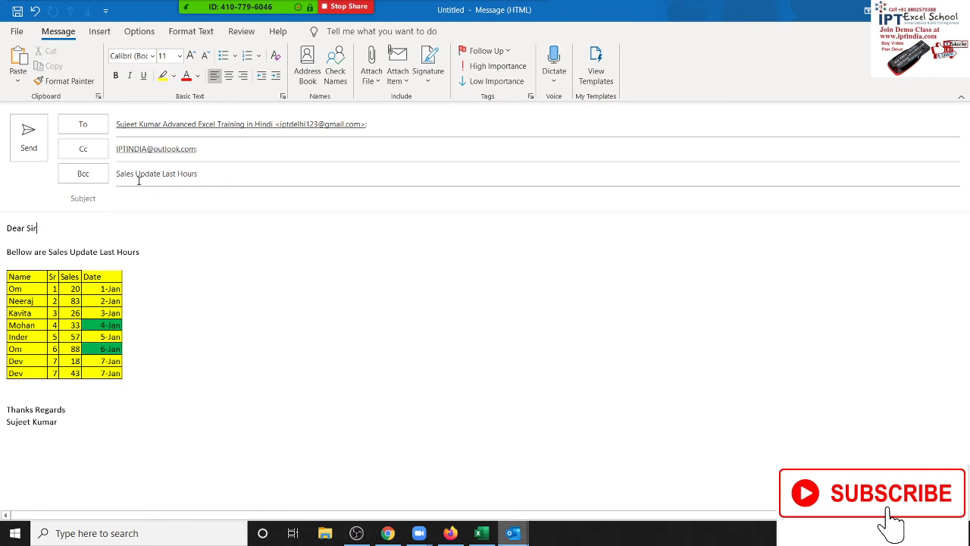
Save the message as a draft, then choose Outlook Template as the Save As file type
{"action": "left_click", "coordinate": [24, 34]}
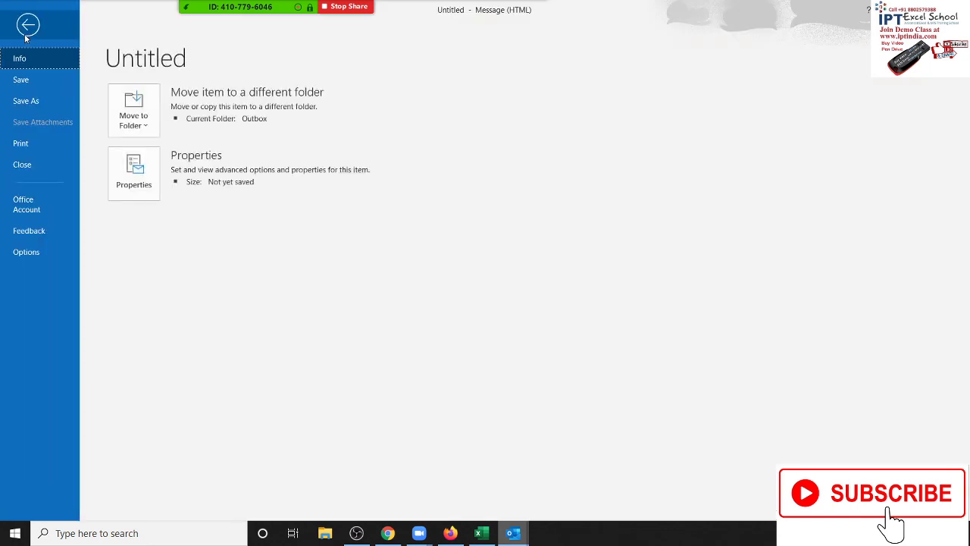
{"action": "left_click", "coordinate": [40, 85]}
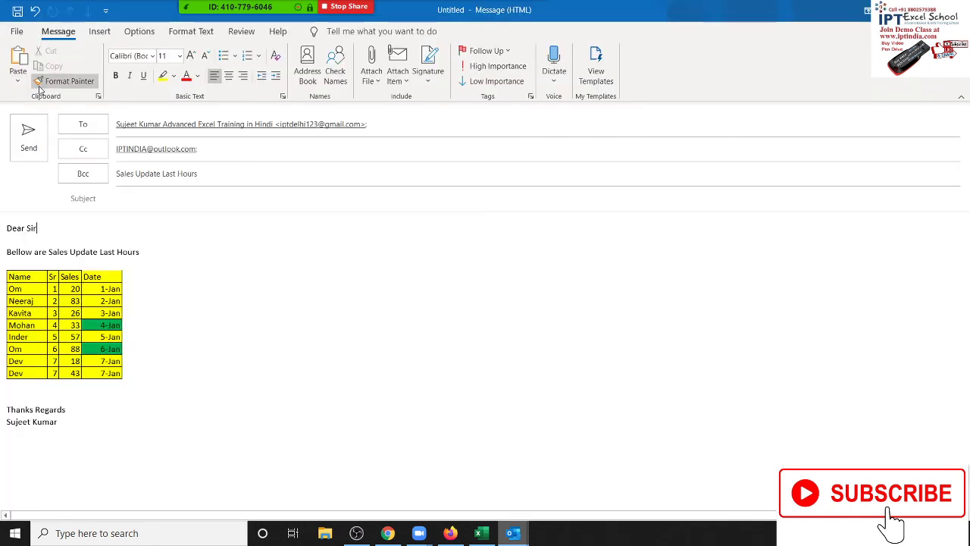
{"action": "left_click", "coordinate": [16, 31]}
{"action": "left_click", "coordinate": [28, 85]}
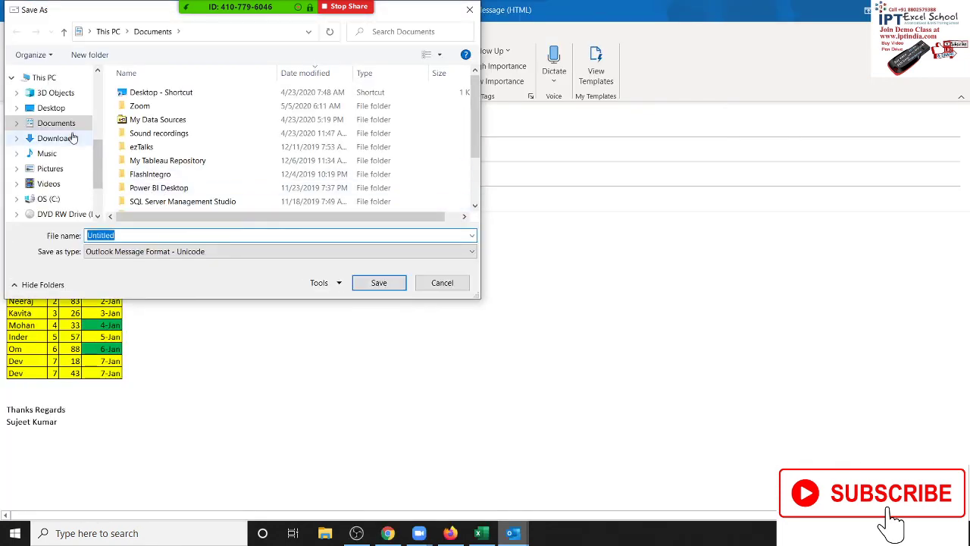
{"action": "left_click", "coordinate": [147, 252]}
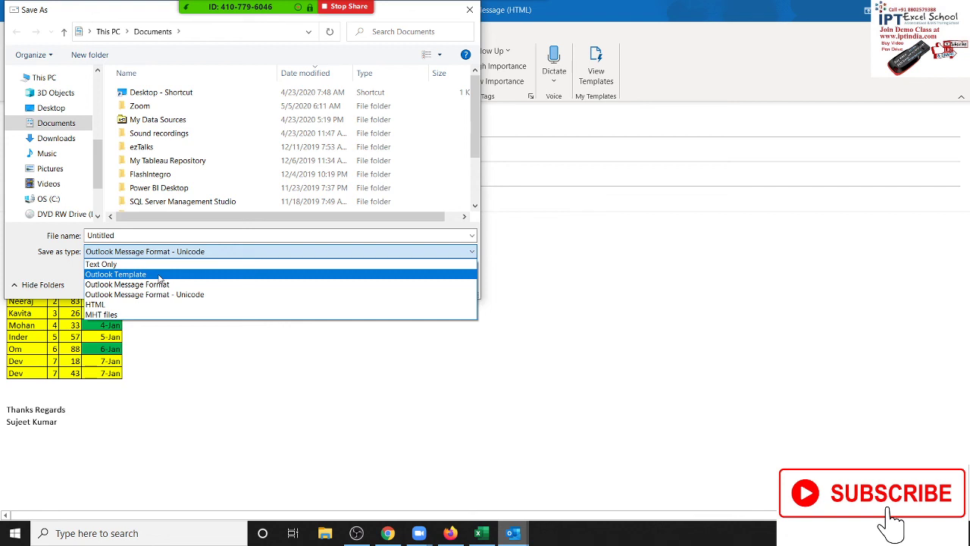
{"action": "left_click", "coordinate": [159, 278]}
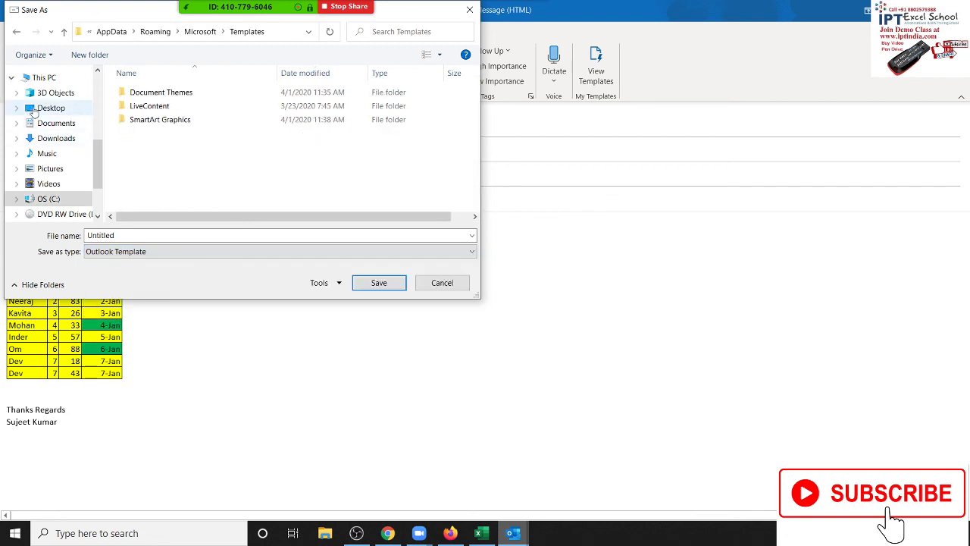
Save the template to the Desktop as 'SU' and close the message window
{"action": "left_click", "coordinate": [51, 108]}
{"action": "double_click", "coordinate": [128, 235]}
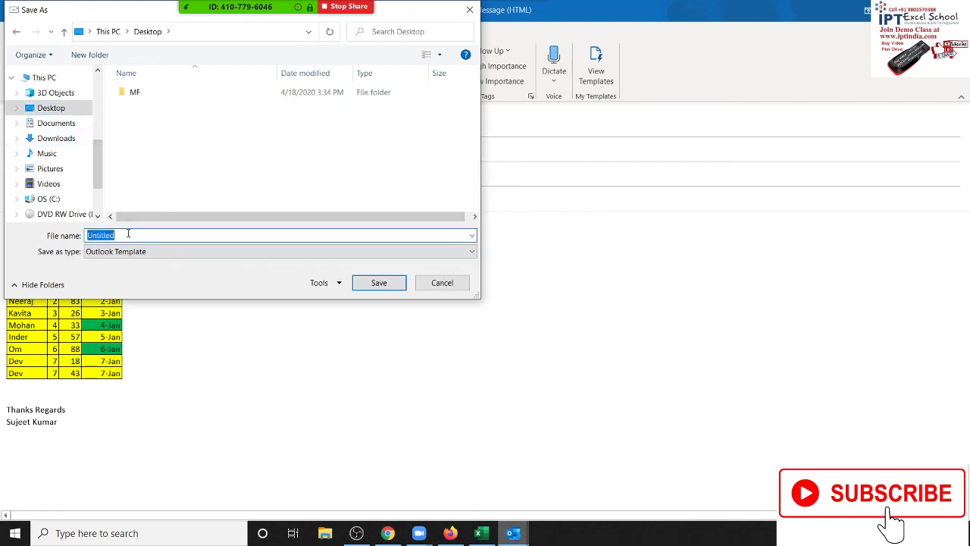
{"action": "type", "text": "SU"}
{"action": "left_click", "coordinate": [360, 284]}
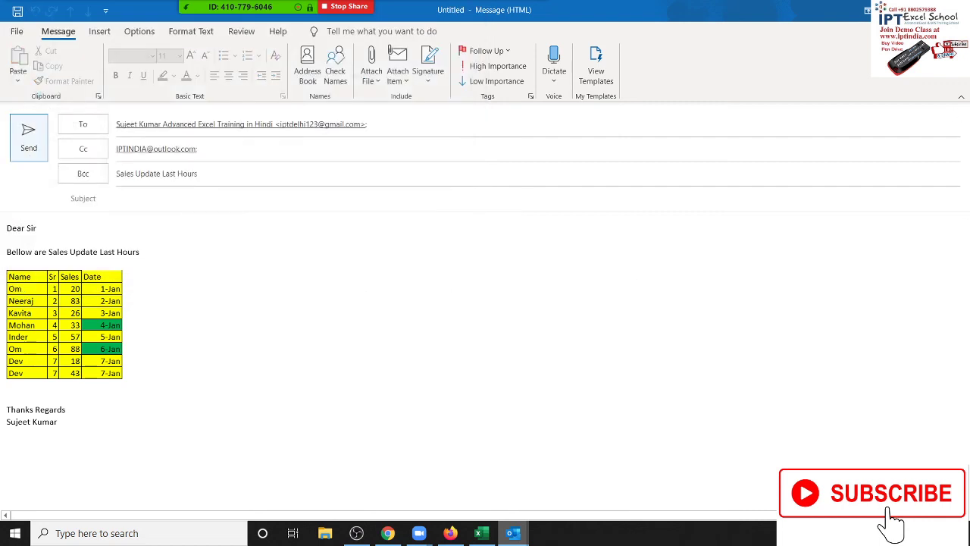
{"action": "key", "text": "alt+F4"}
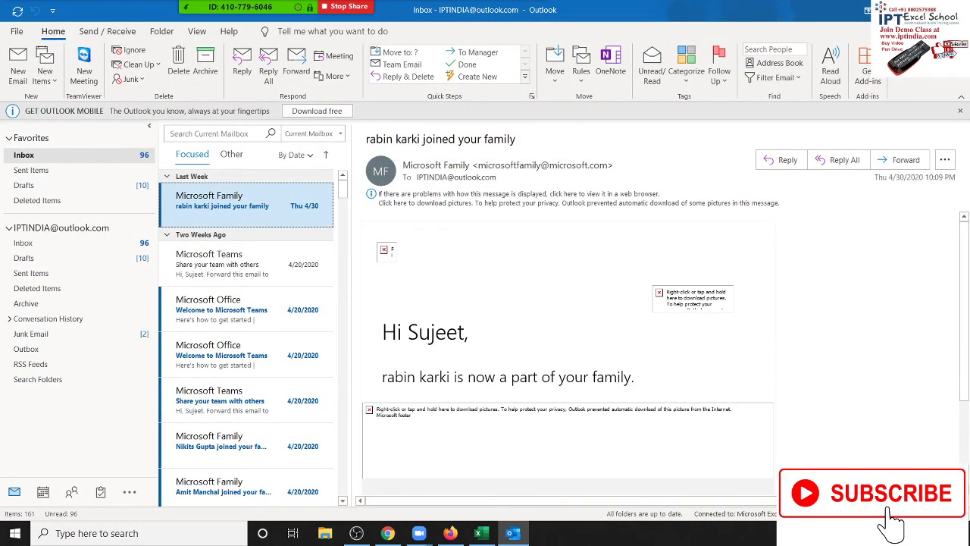
Open the SU template from the Desktop and accept updating the linked sales table
{"action": "key", "text": "super"}
{"action": "key", "text": "super"}
{"action": "key", "text": "super+d"}
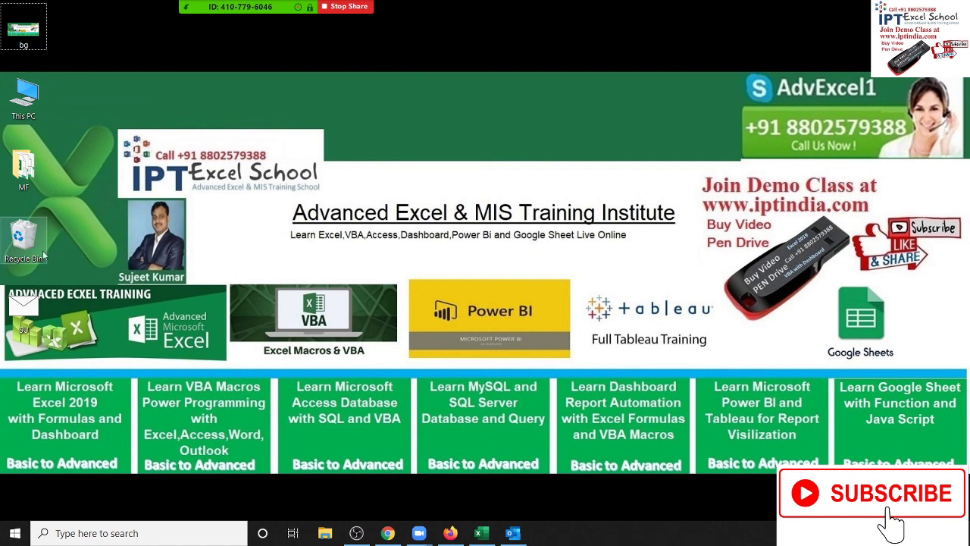
{"action": "left_click_drag", "start_coordinate": [31, 303], "coordinate": [144, 77]}
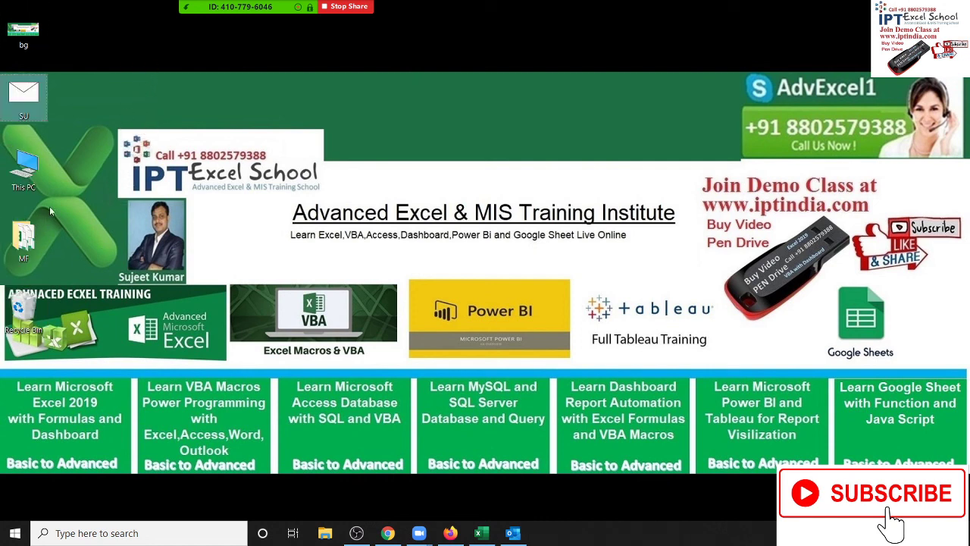
{"action": "double_click", "coordinate": [32, 106]}
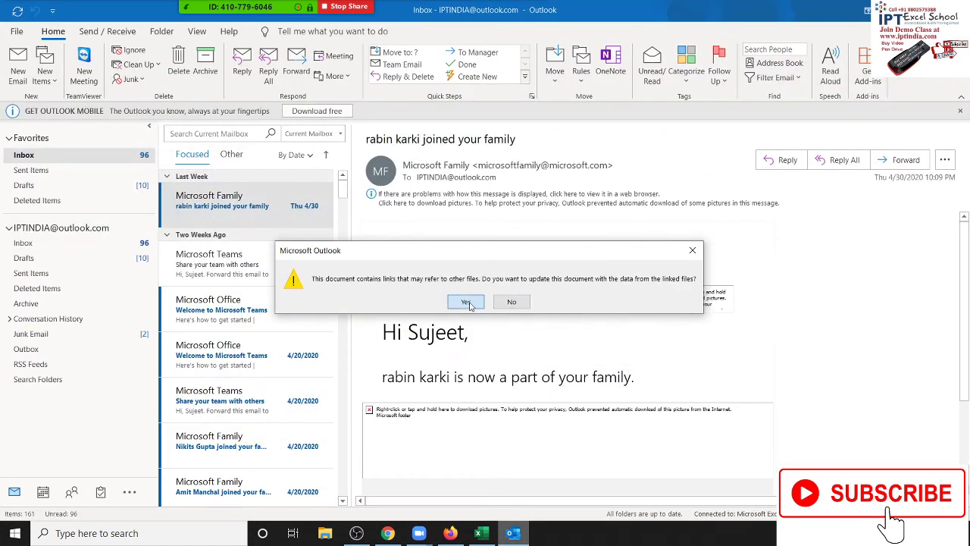
{"action": "left_click", "coordinate": [465, 302]}
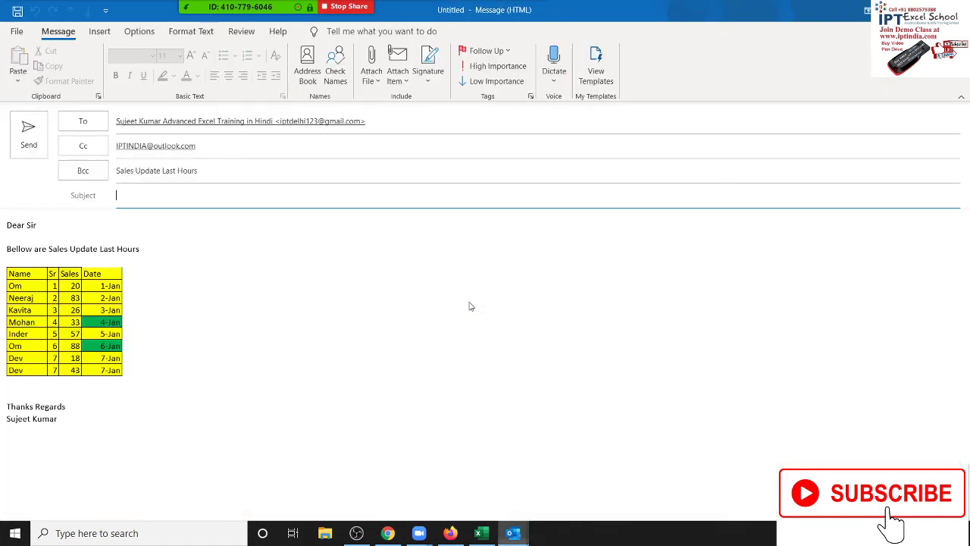
Move 'Sales Update Last Hours' from Bcc into the Subject line and send the email
{"action": "left_click", "coordinate": [28, 134]}
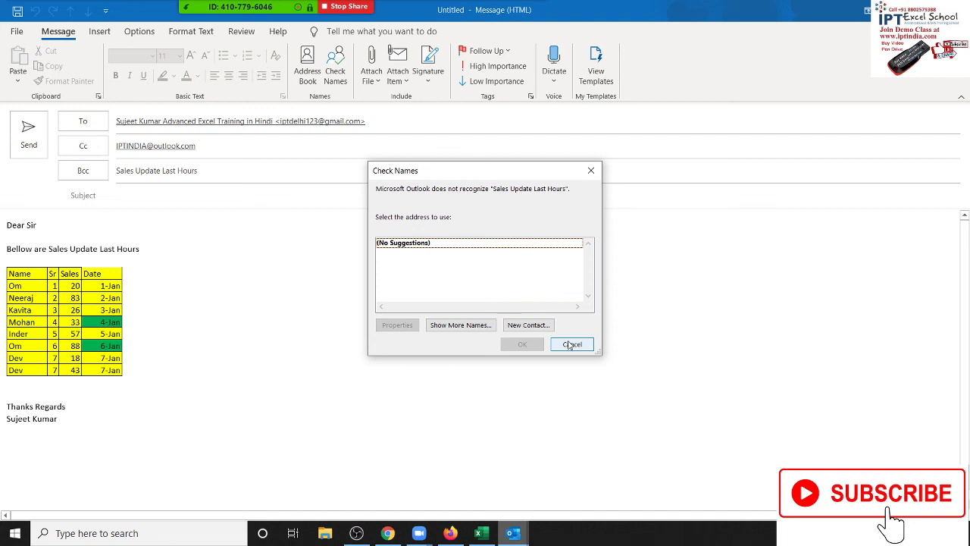
{"action": "left_click", "coordinate": [574, 345]}
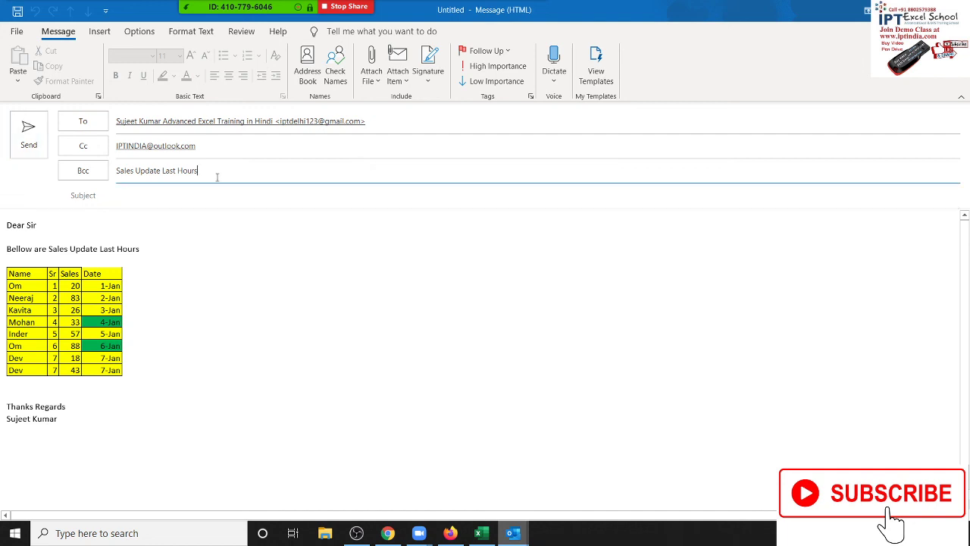
{"action": "left_click_drag", "start_coordinate": [200, 170], "coordinate": [54, 174]}
{"action": "key", "text": "ctrl+x"}
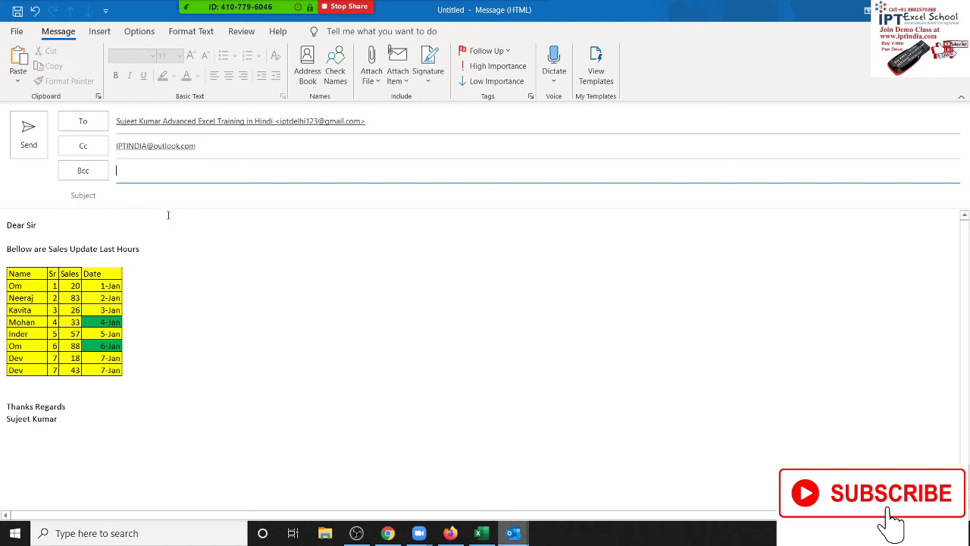
{"action": "left_click", "coordinate": [160, 200]}
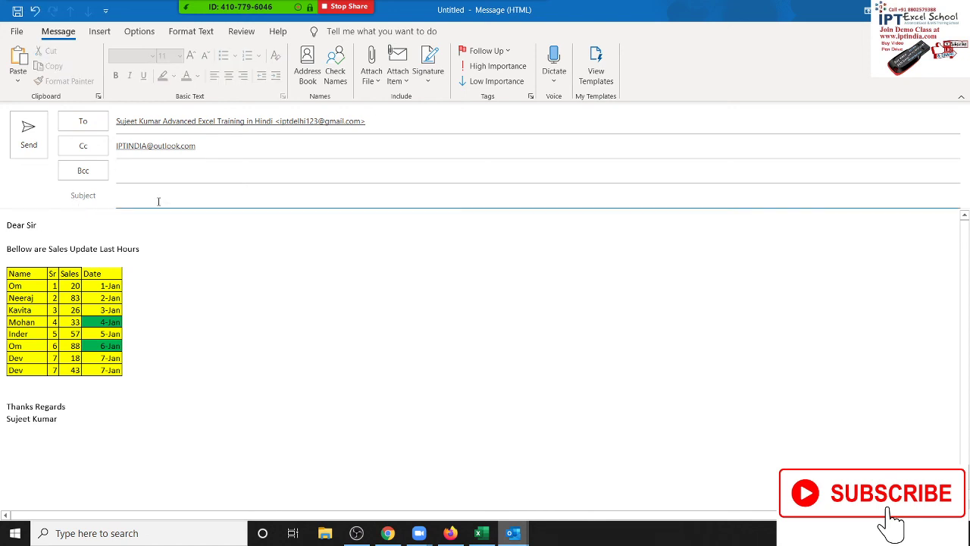
{"action": "key", "text": "ctrl+v"}
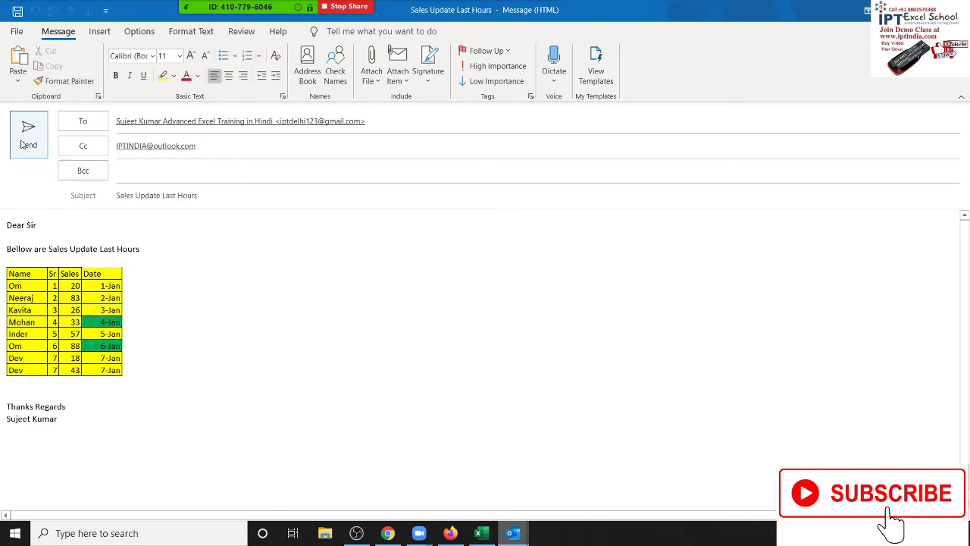
{"action": "left_click", "coordinate": [28, 137]}
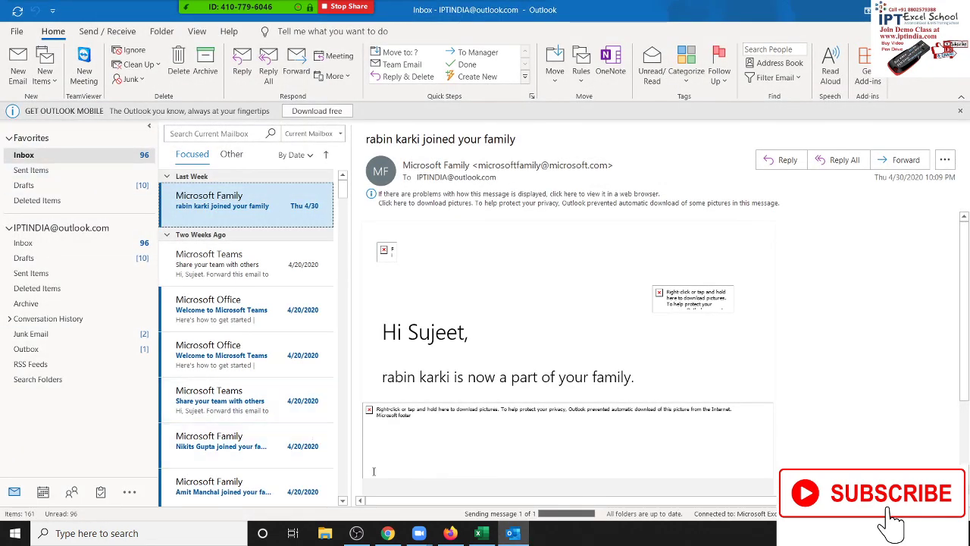
In the Excel workbook, fill the A1:D9 sales table green
{"action": "left_click", "coordinate": [480, 533]}
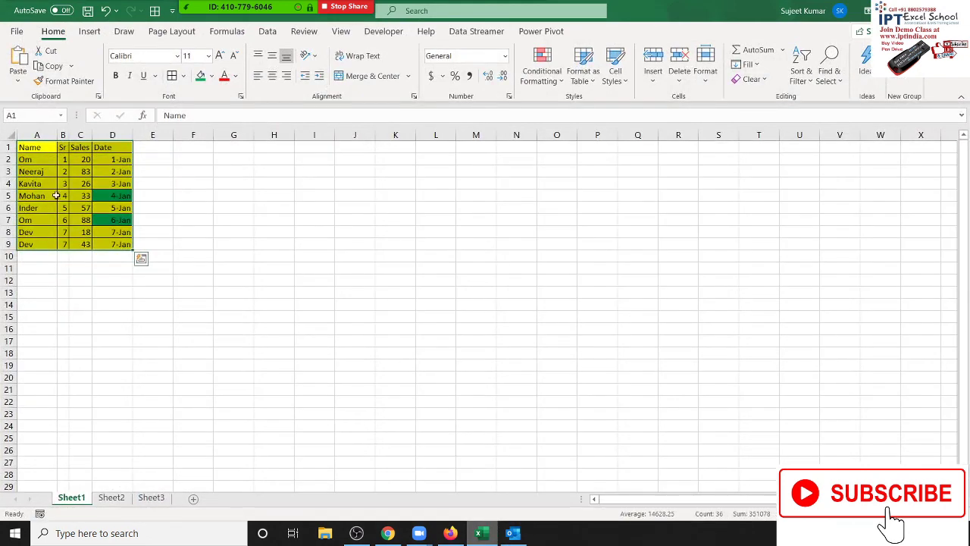
{"action": "left_click", "coordinate": [199, 78]}
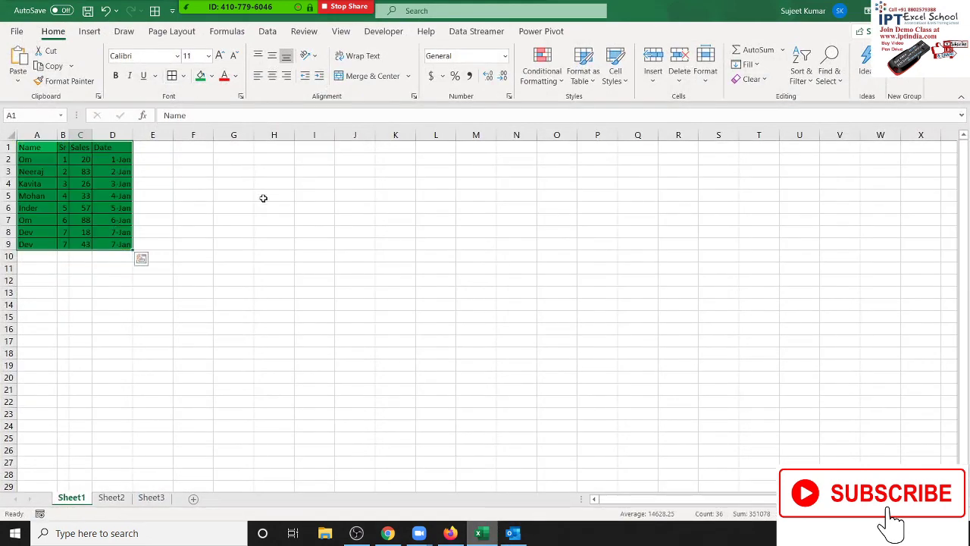
{"action": "left_click", "coordinate": [281, 208]}
Reopen the SU email template and accept refreshing the linked table data
{"action": "key", "text": "super+d"}
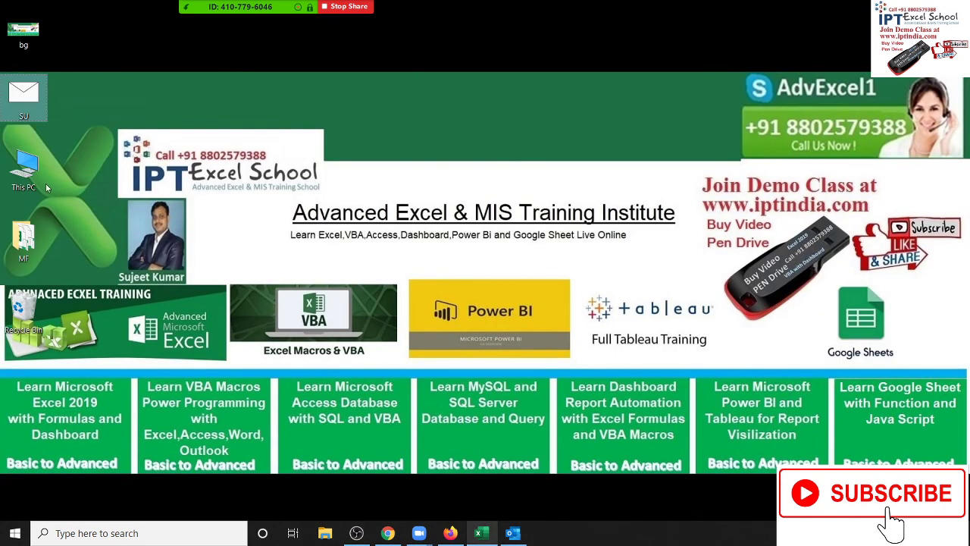
{"action": "left_click", "coordinate": [513, 533]}
{"action": "left_click", "coordinate": [463, 302]}
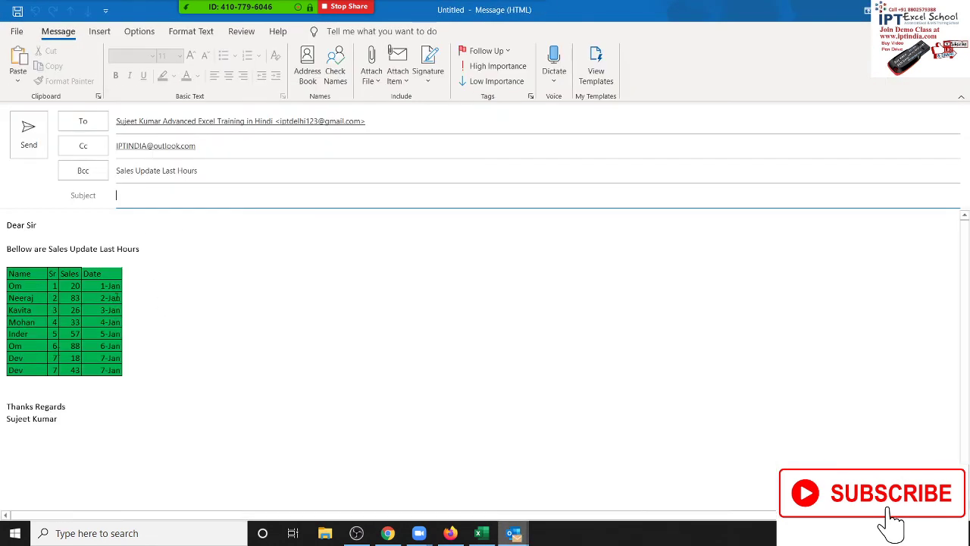
Cut 'Sales Update Last Hours' from Bcc into the Subject and send the green-table email
{"action": "left_click_drag", "start_coordinate": [200, 175], "coordinate": [29, 163]}
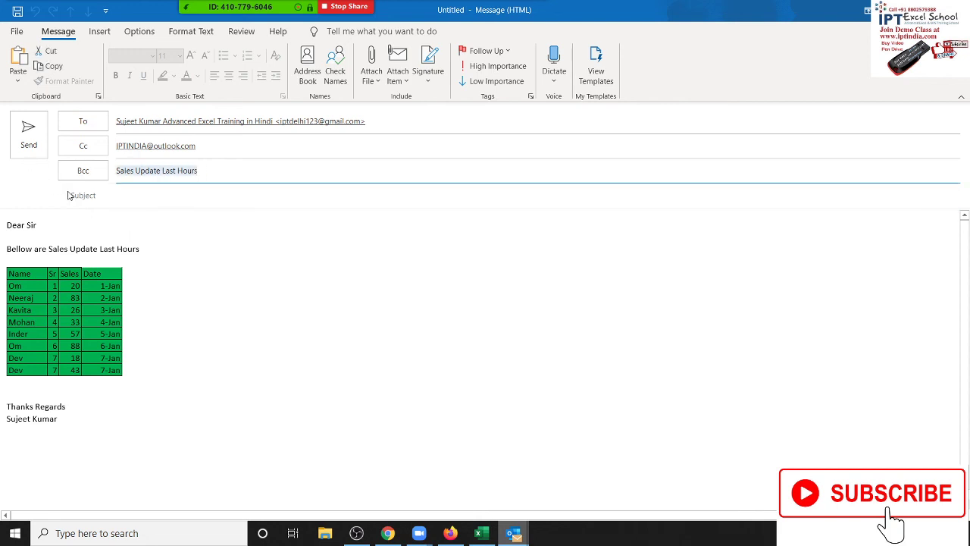
{"action": "key", "text": "ctrl+x"}
{"action": "left_click", "coordinate": [140, 196]}
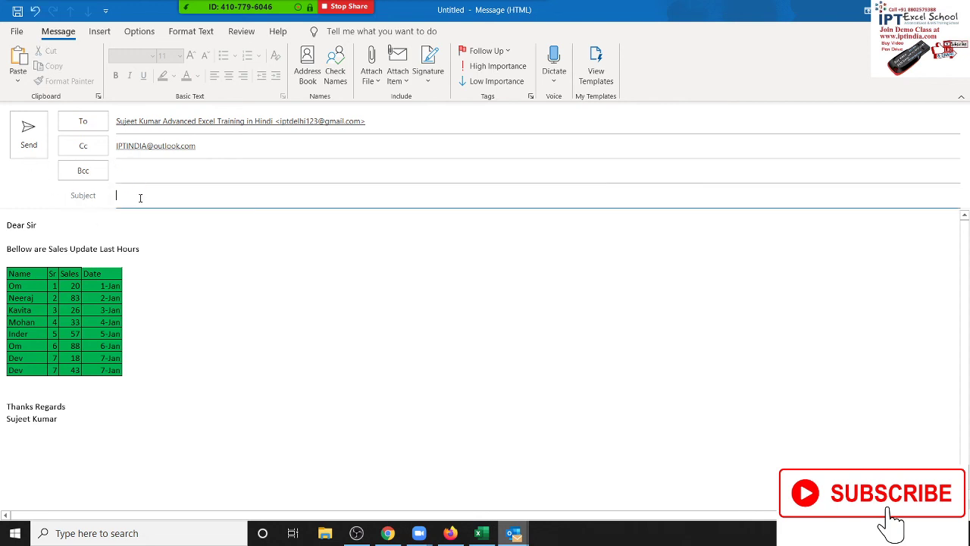
{"action": "key", "text": "ctrl+v"}
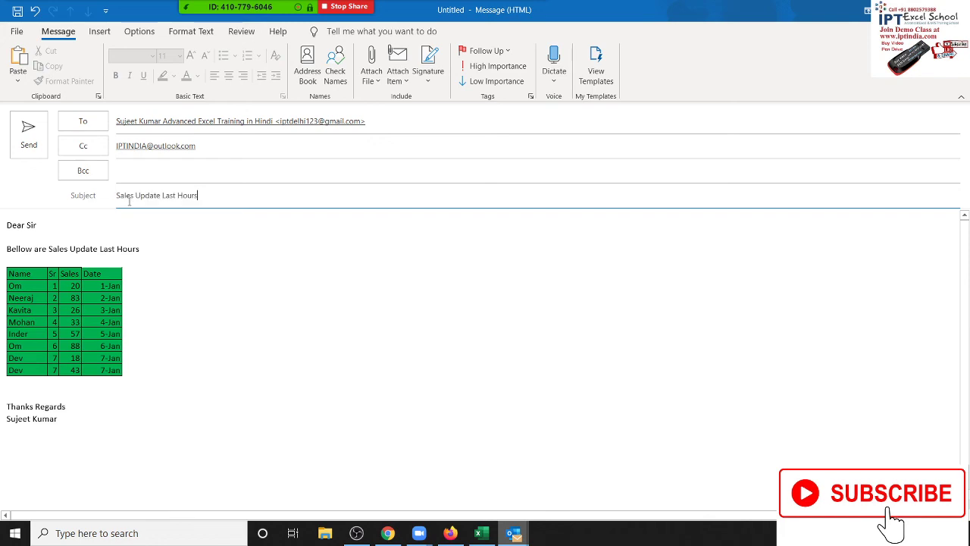
{"action": "left_click", "coordinate": [33, 150]}
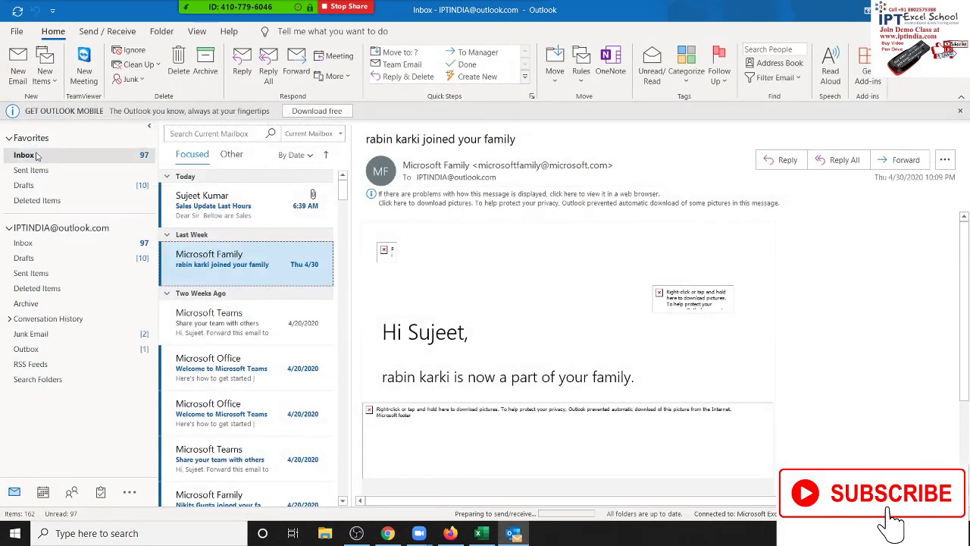
Review the received Sales Update, family notification and Data messages in the Inbox, then show the desktop
{"action": "left_click", "coordinate": [36, 155]}
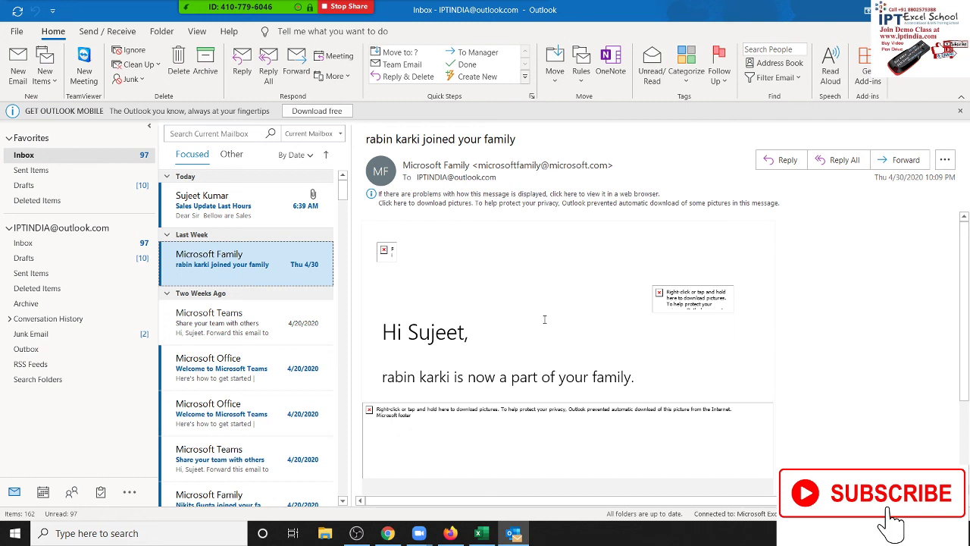
{"action": "left_click", "coordinate": [244, 213]}
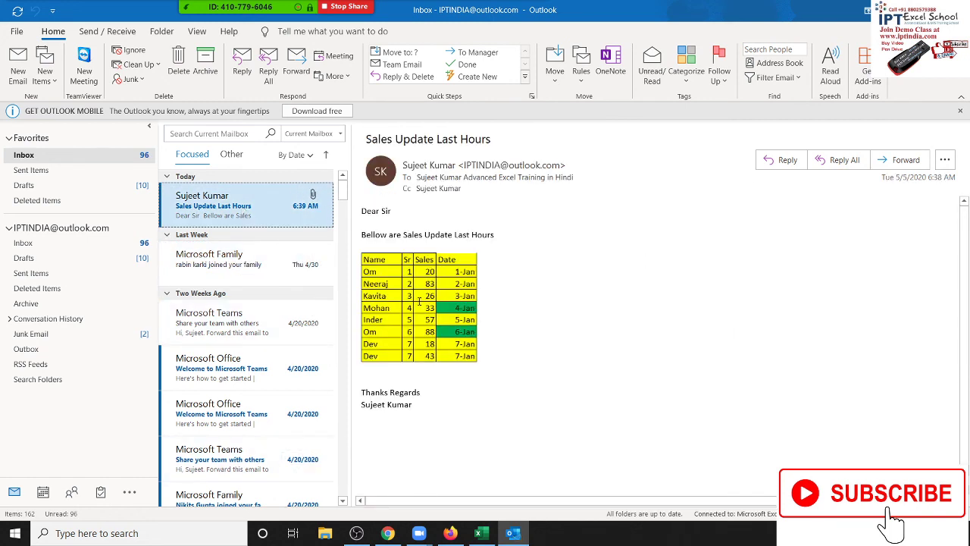
{"action": "left_click", "coordinate": [205, 265]}
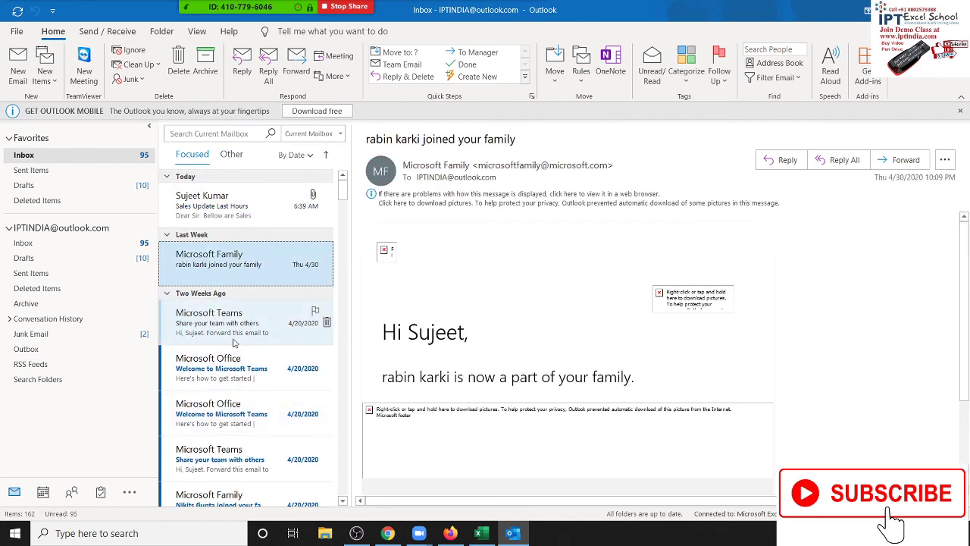
{"action": "scroll", "coordinate": [227, 387], "scroll_direction": "down", "scroll_amount": 2}
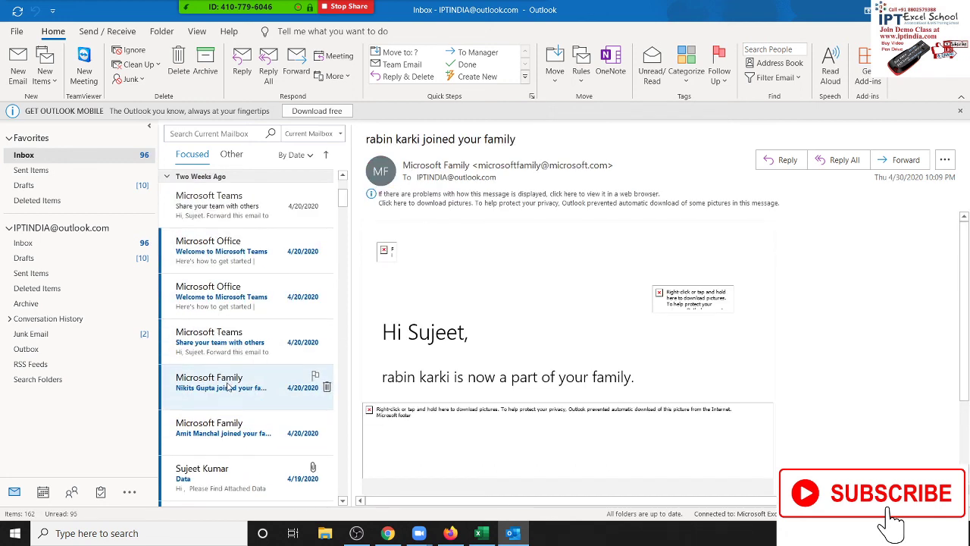
{"action": "left_click", "coordinate": [242, 476]}
{"action": "scroll", "coordinate": [246, 475], "scroll_direction": "down", "scroll_amount": 2}
{"action": "scroll", "coordinate": [246, 474], "scroll_direction": "down", "scroll_amount": 2}
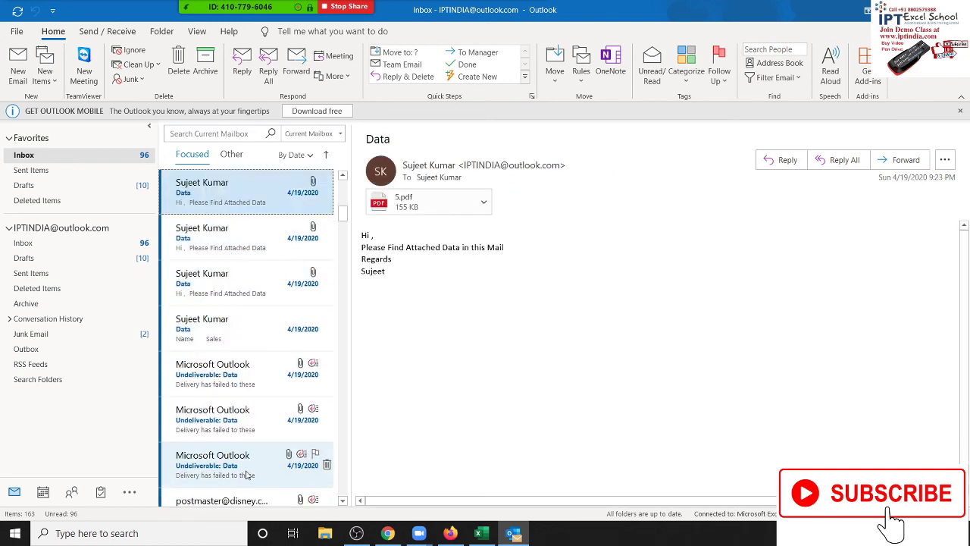
{"action": "scroll", "coordinate": [246, 475], "scroll_direction": "down", "scroll_amount": 2}
{"action": "scroll", "coordinate": [246, 474], "scroll_direction": "up", "scroll_amount": 2}
{"action": "scroll", "coordinate": [246, 475], "scroll_direction": "up", "scroll_amount": 1}
{"action": "scroll", "coordinate": [247, 474], "scroll_direction": "up", "scroll_amount": 5}
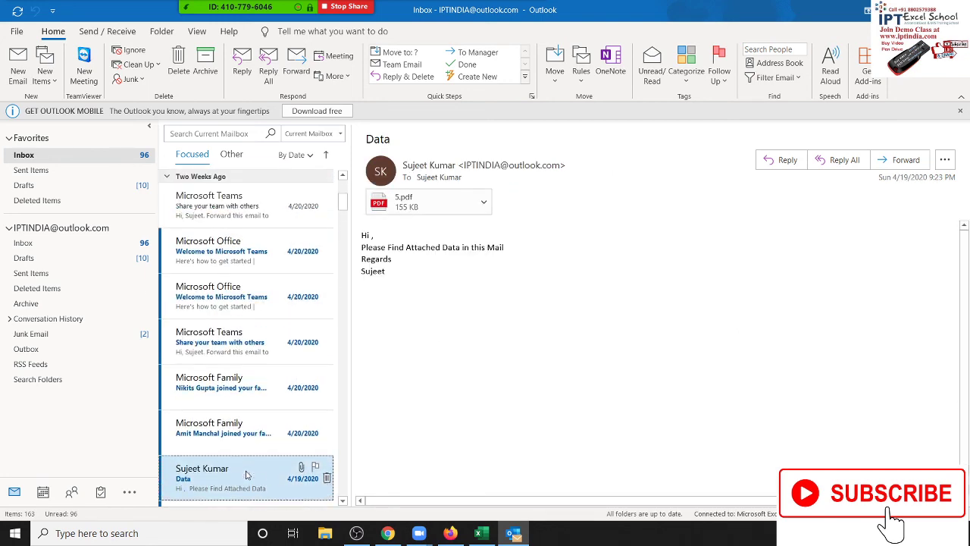
{"action": "scroll", "coordinate": [246, 474], "scroll_direction": "up", "scroll_amount": 3}
{"action": "scroll", "coordinate": [246, 475], "scroll_direction": "down", "scroll_amount": 3}
{"action": "scroll", "coordinate": [246, 475], "scroll_direction": "down", "scroll_amount": 3}
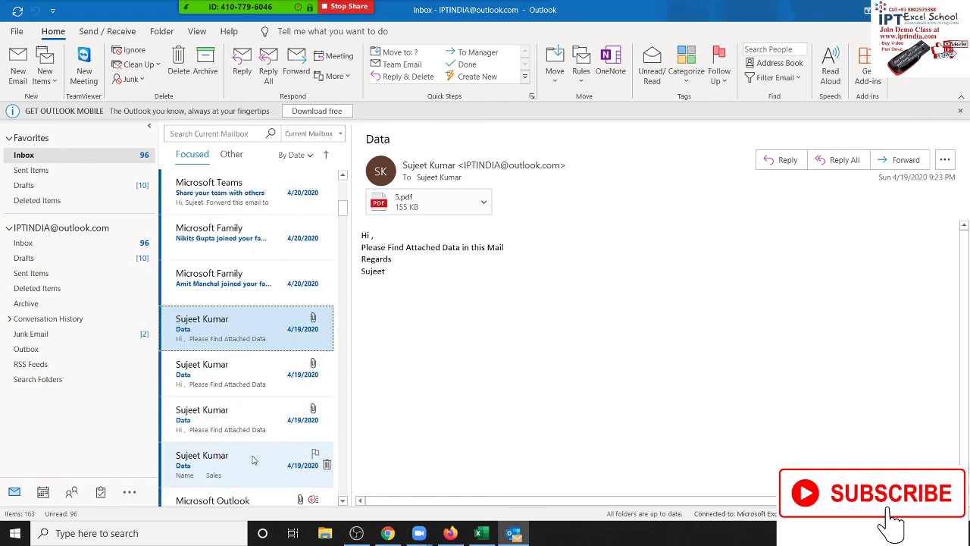
{"action": "scroll", "coordinate": [254, 461], "scroll_direction": "down", "scroll_amount": 2}
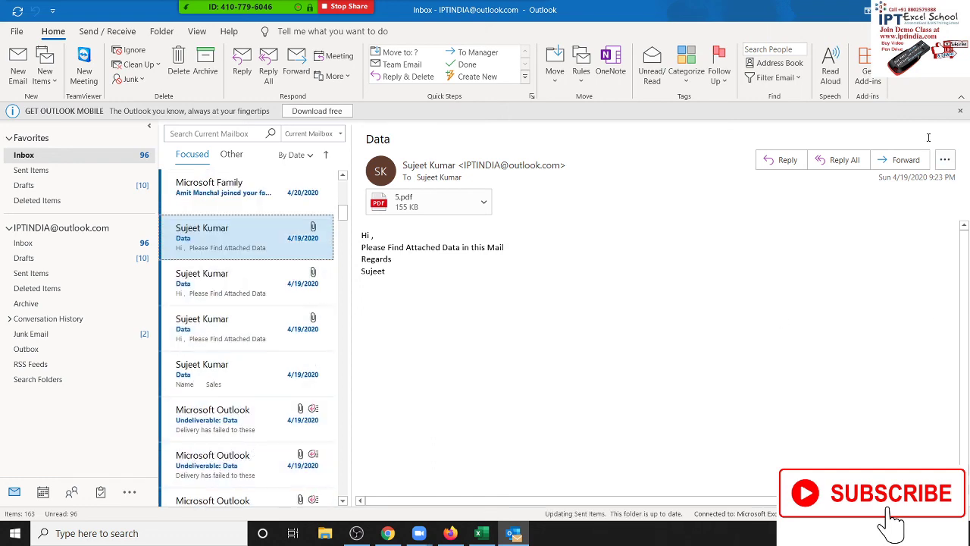
{"action": "key", "text": "super+d"}
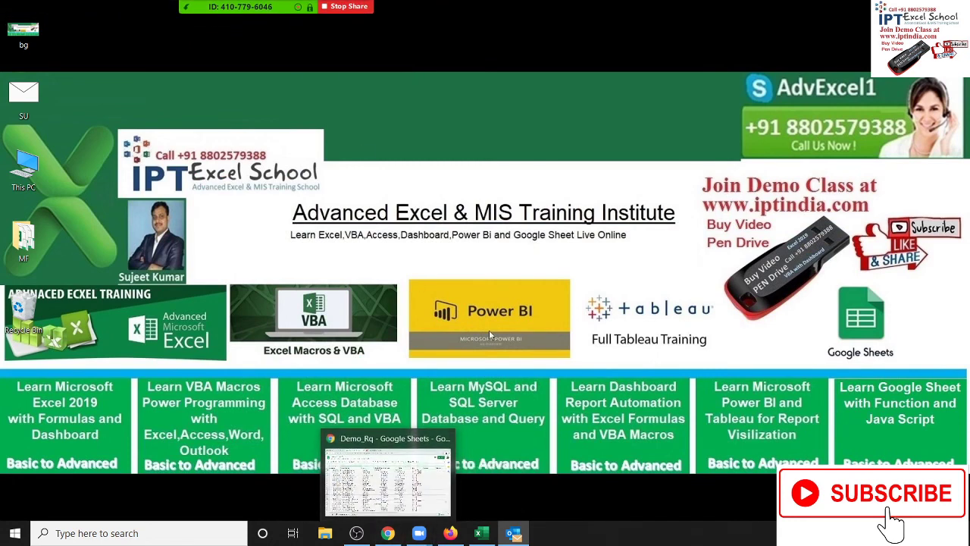
{"action": "mouse_move", "coordinate": [479, 533]}
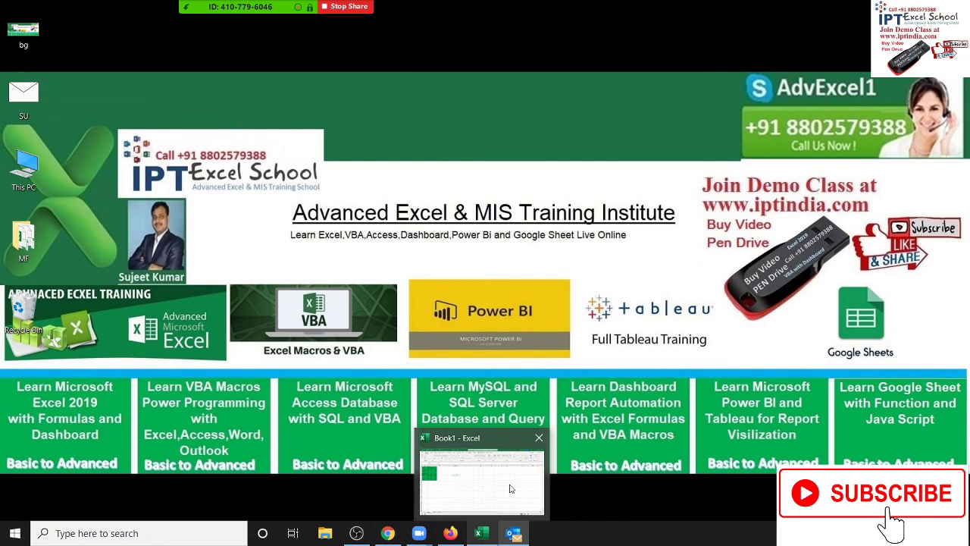
Bring back the Book1 workbook with the green table and close it choosing Don't Save
{"action": "left_click", "coordinate": [510, 489]}
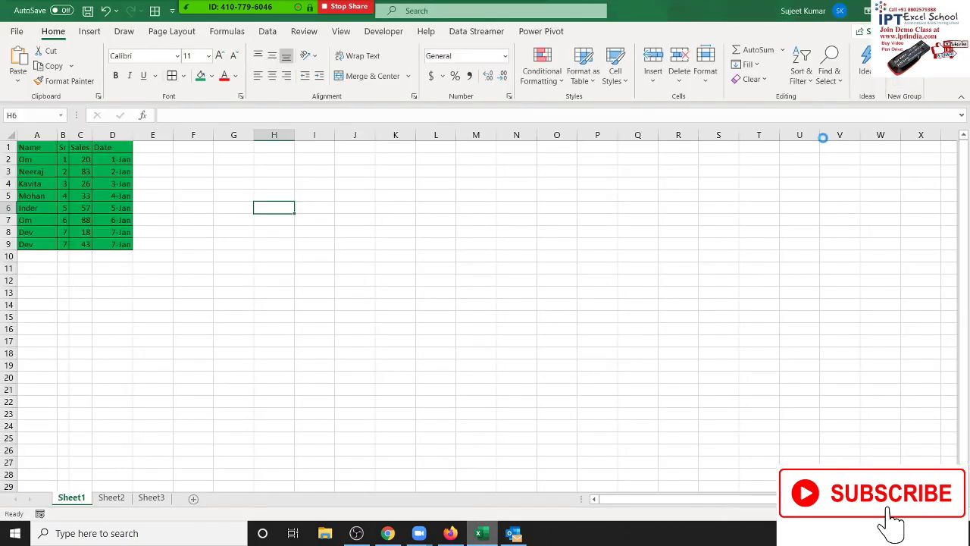
{"action": "left_click", "coordinate": [543, 345]}
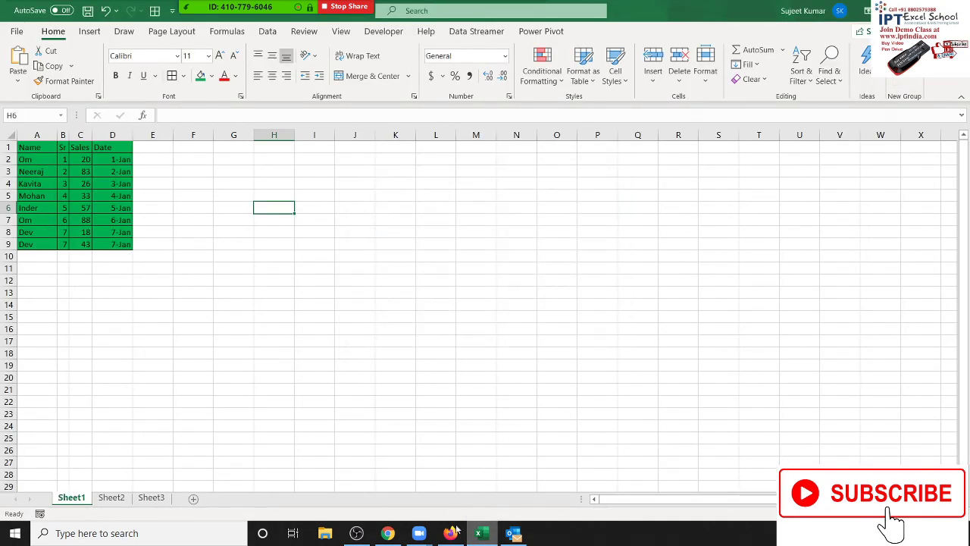